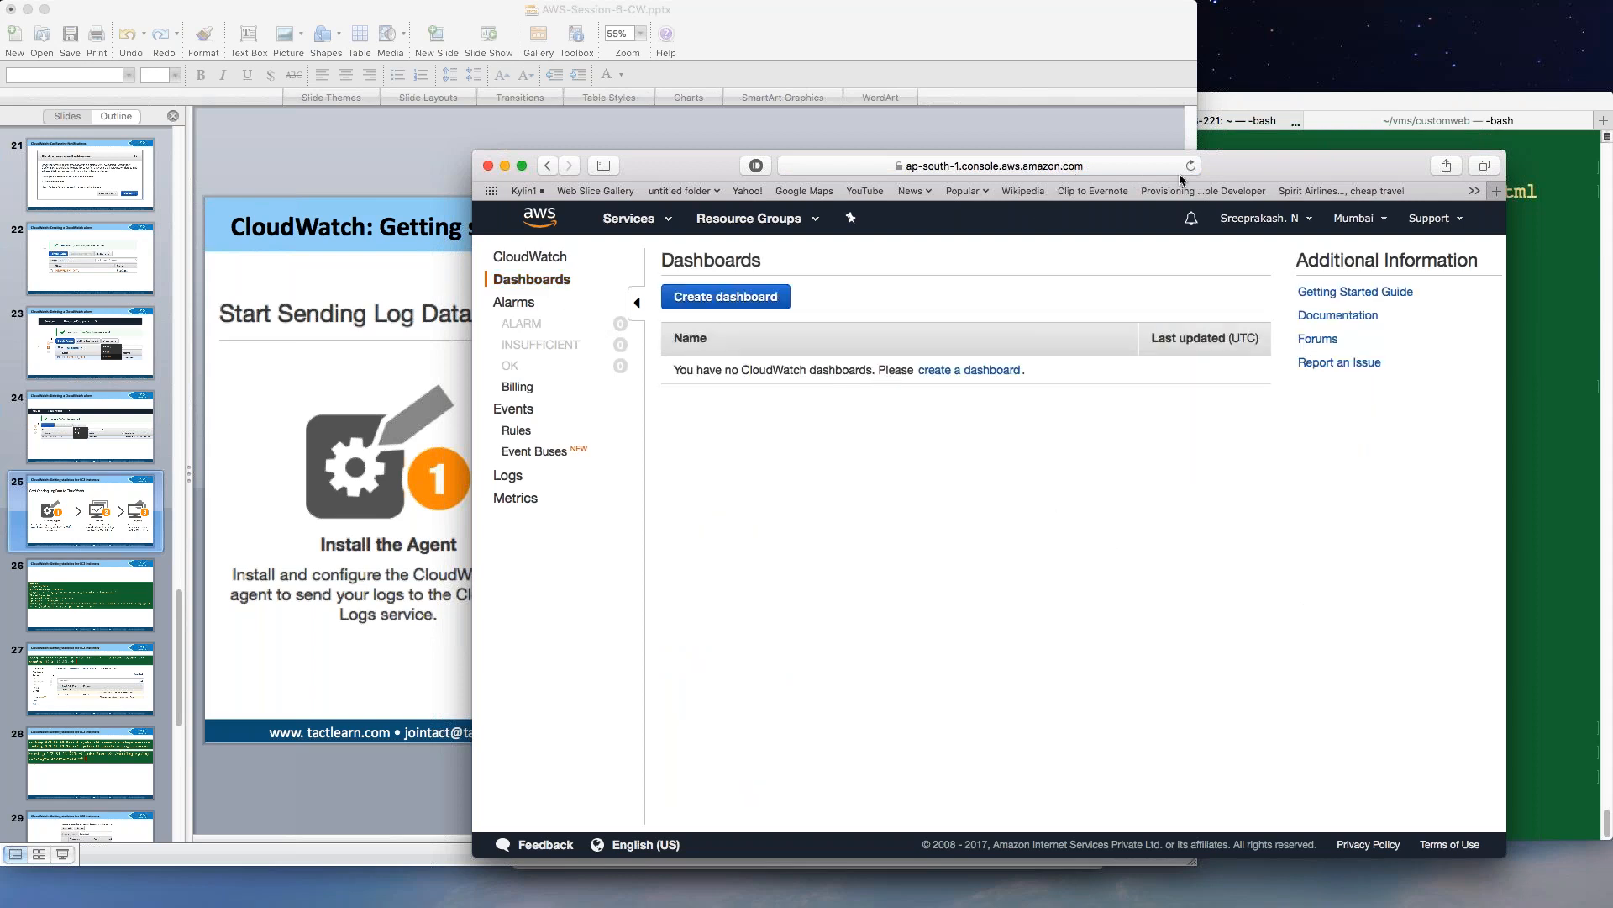
Move the browser window aside and begin creating a new CloudWatch dashboard.
left_click_drag(1244, 172, 1285, 167)
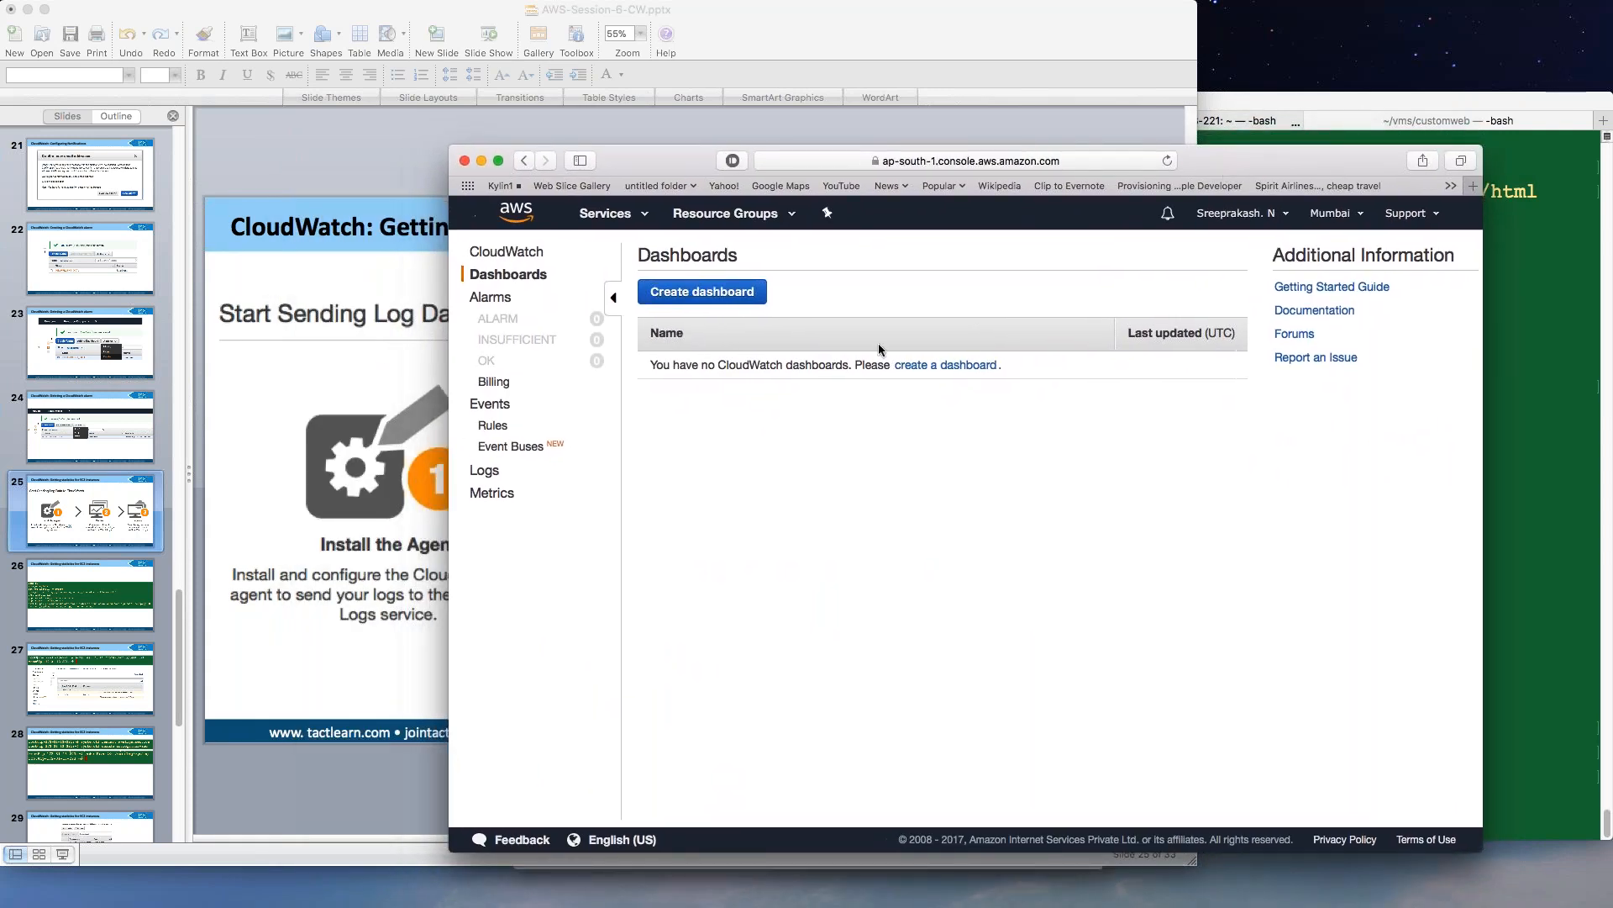
left_click(737, 297)
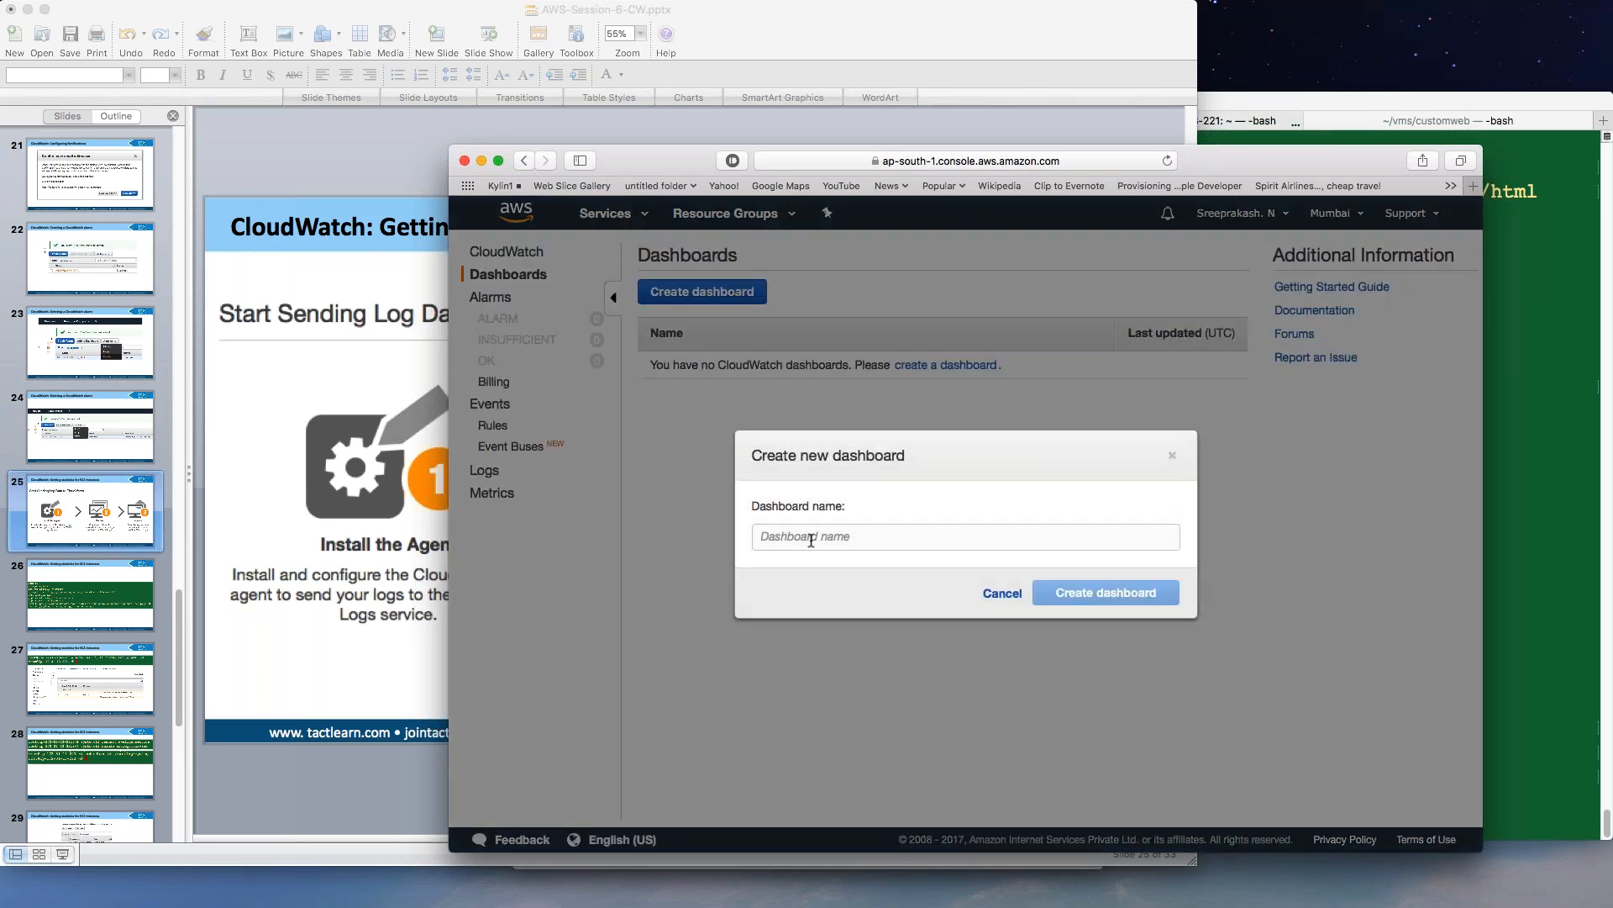
Enter SreesDemoProduction as the new dashboard's name.
left_click(810, 541)
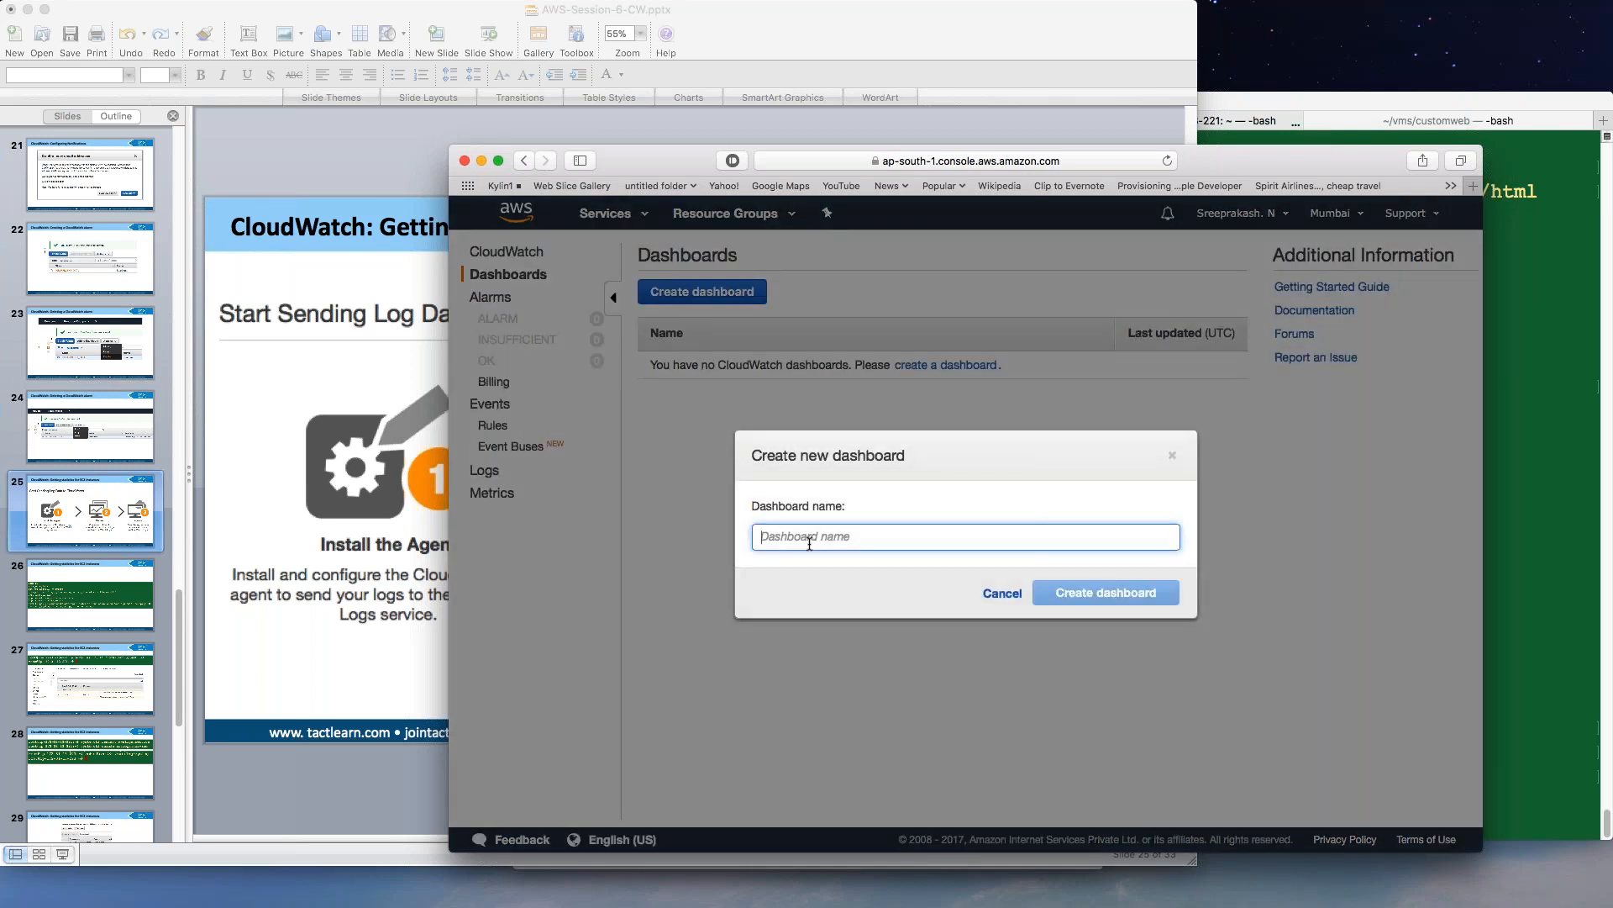
type("Sree")
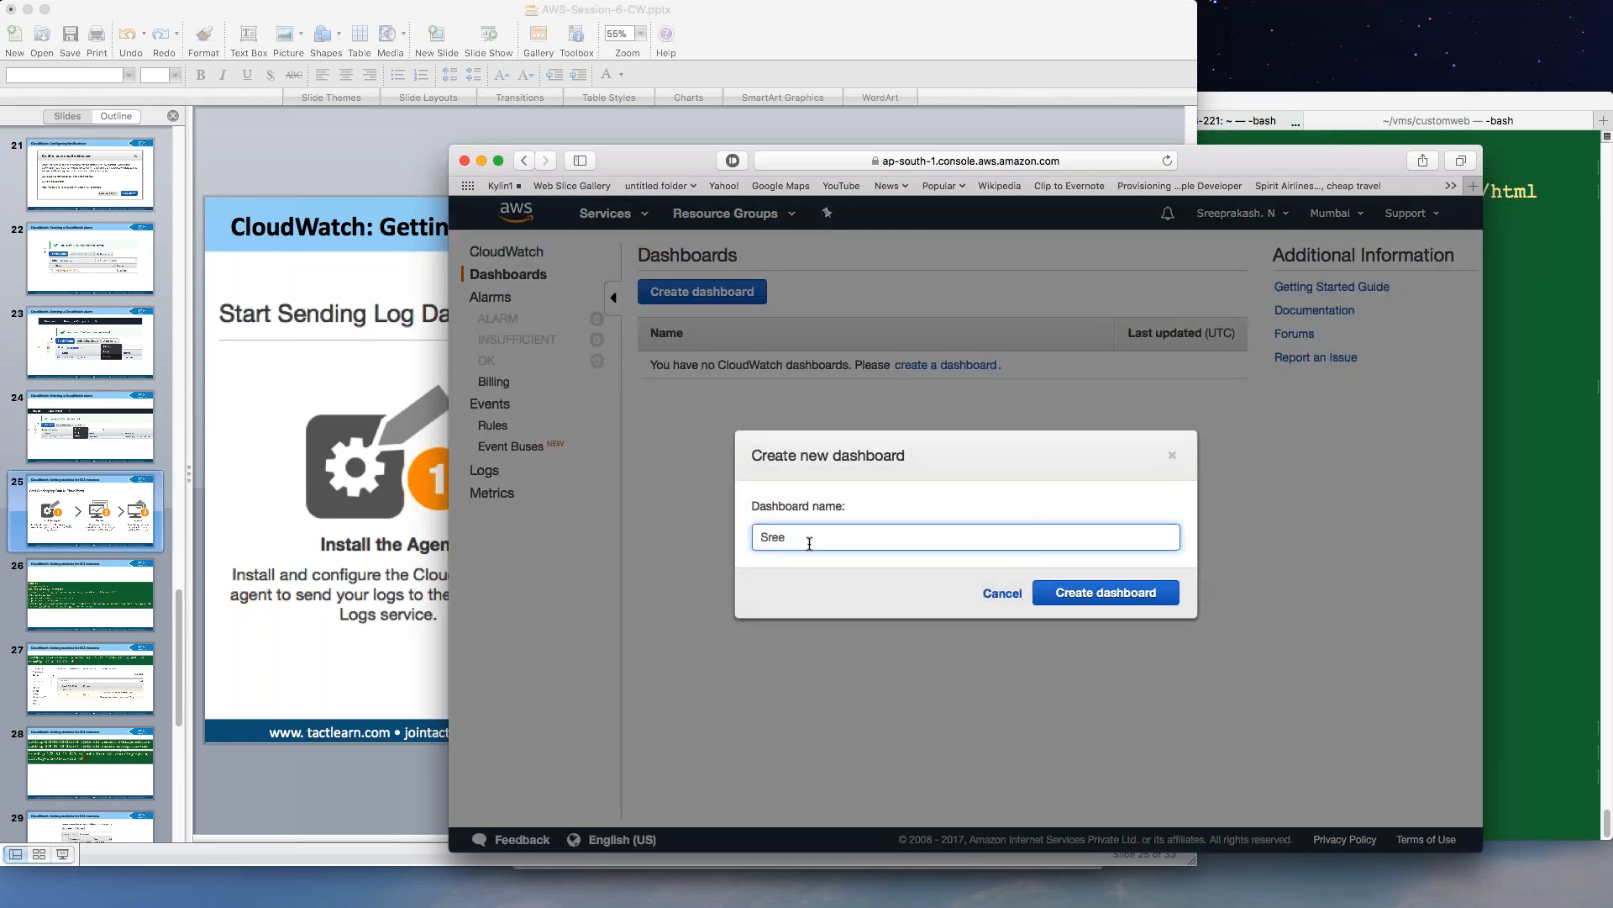
type("sDemoProduction")
Create the SreesDemoProduction dashboard and set up a Line graph widget for it.
left_click(1097, 595)
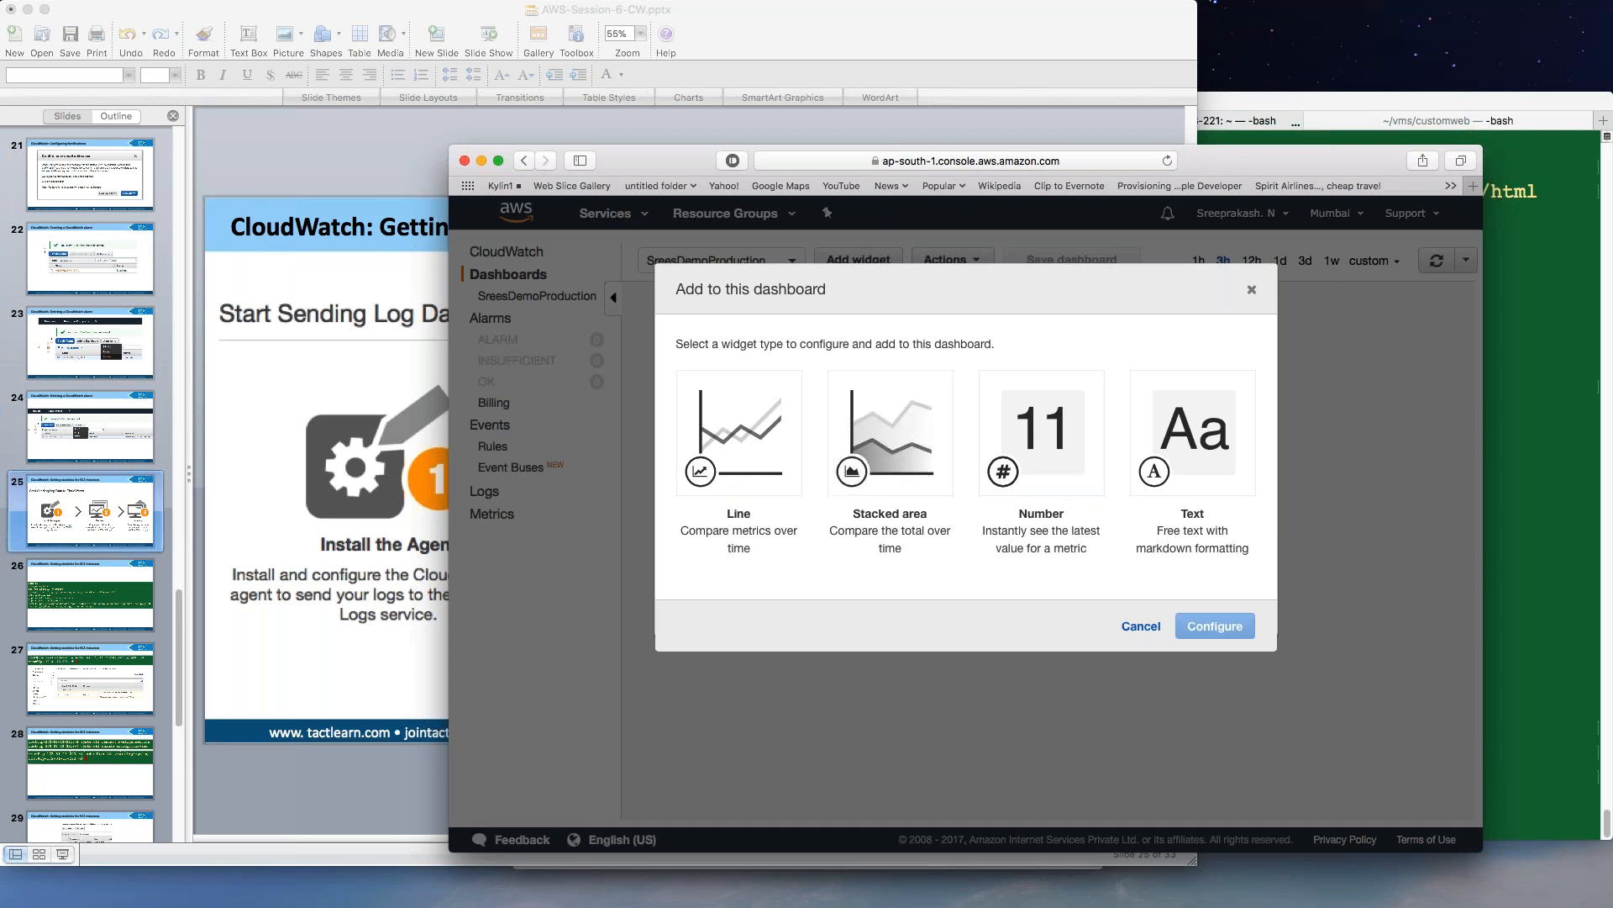
left_click(736, 446)
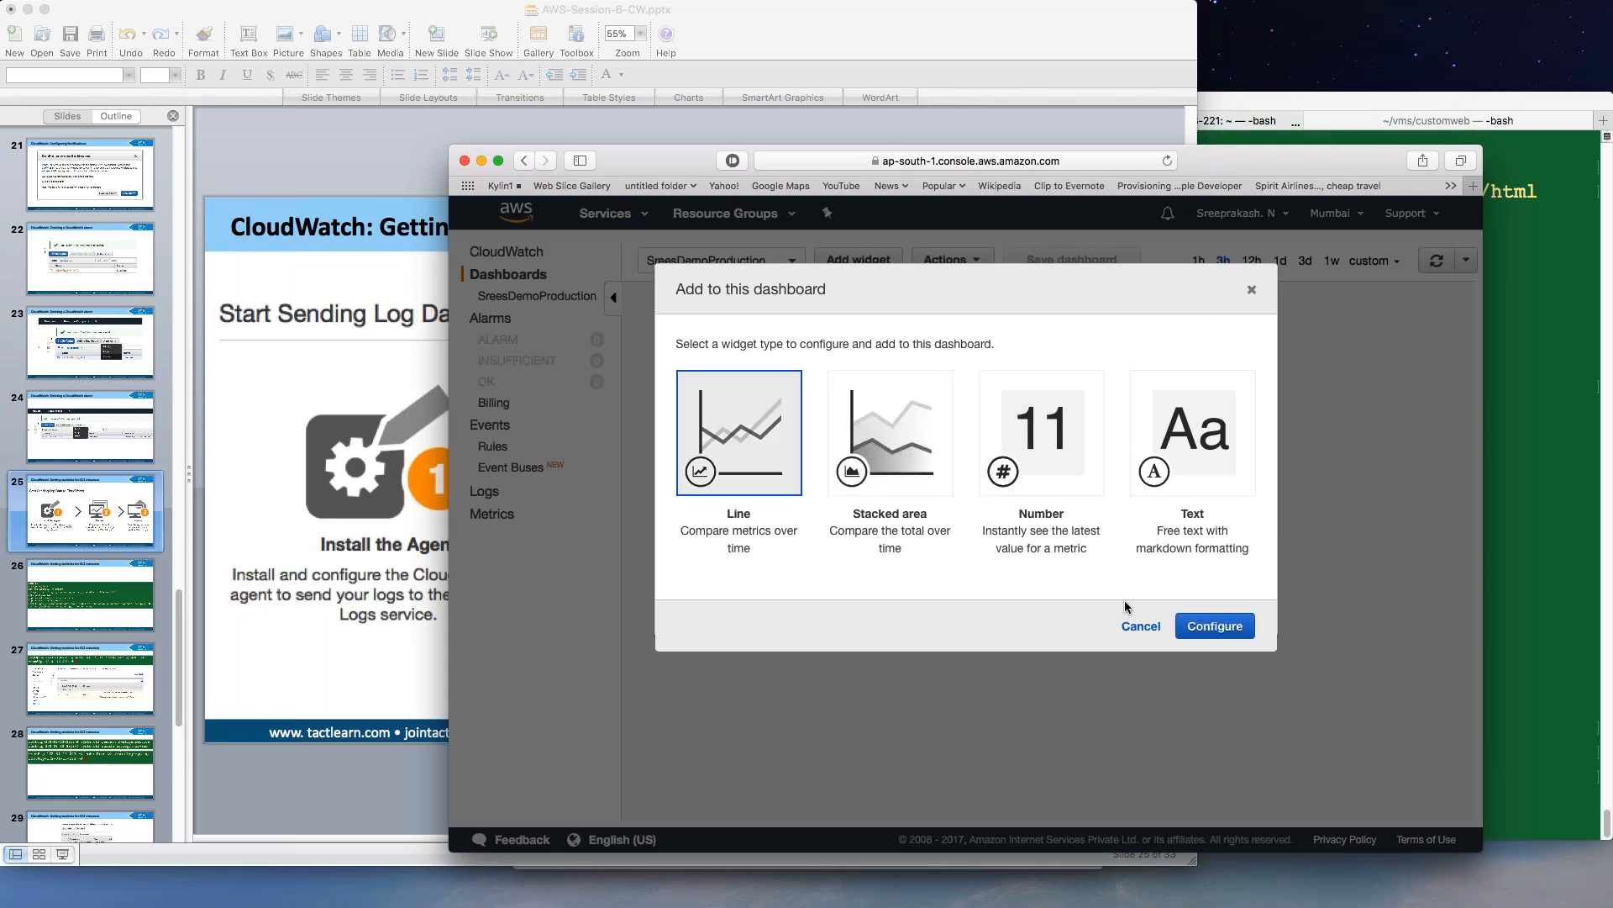
left_click(1242, 630)
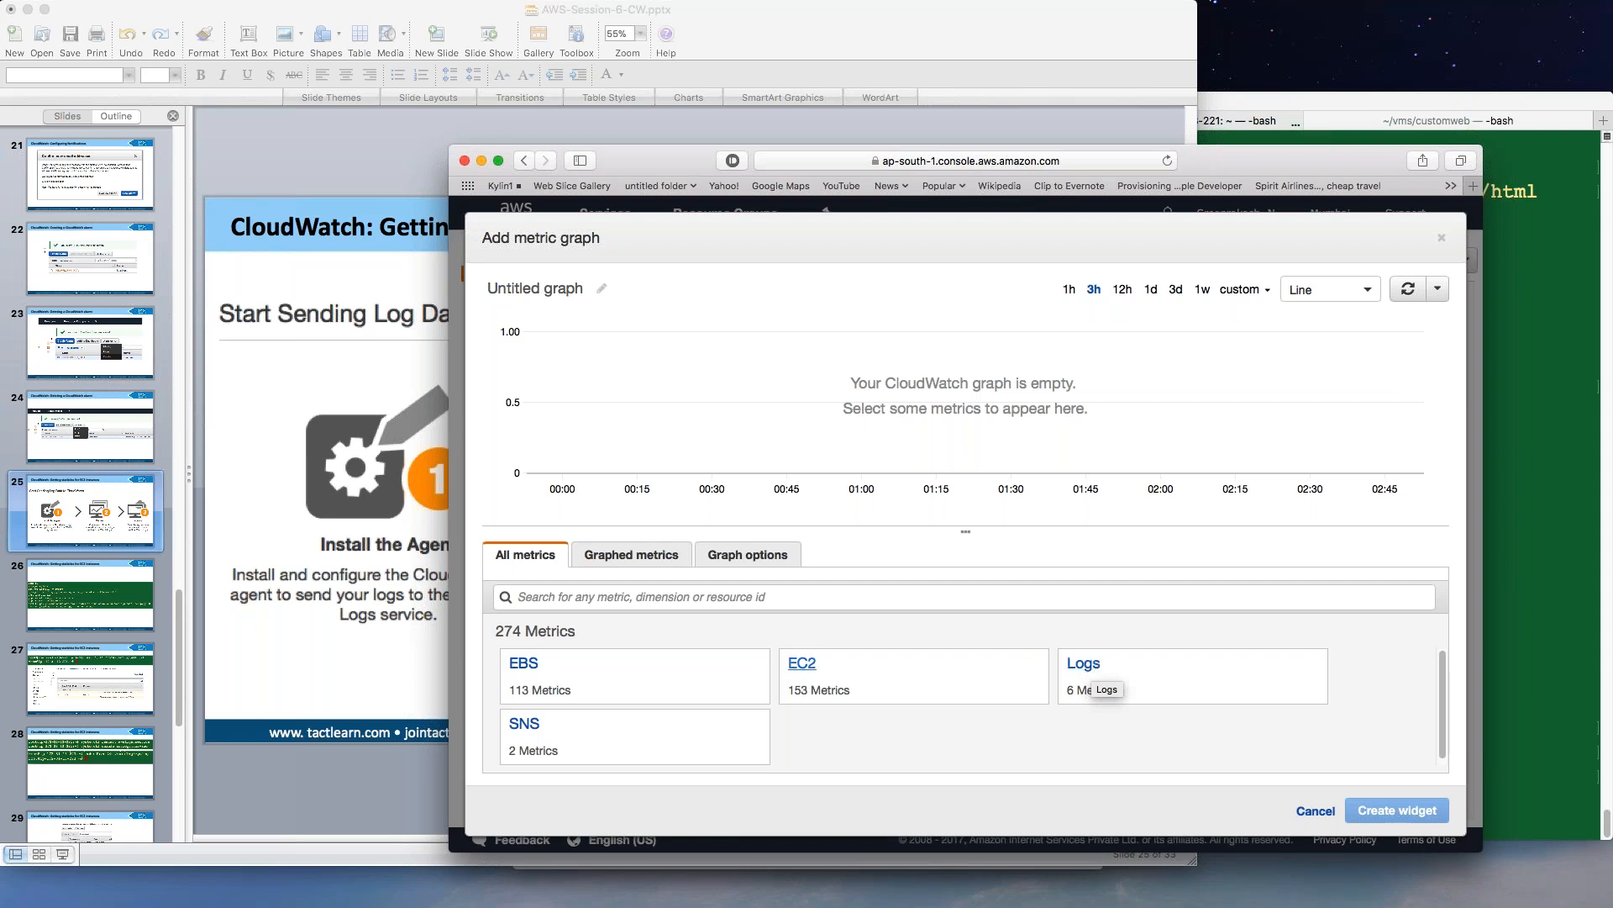
Graph the EC2 per-instance StatusCheckFailed_Instance metric and add it as a dashboard widget.
left_click(801, 664)
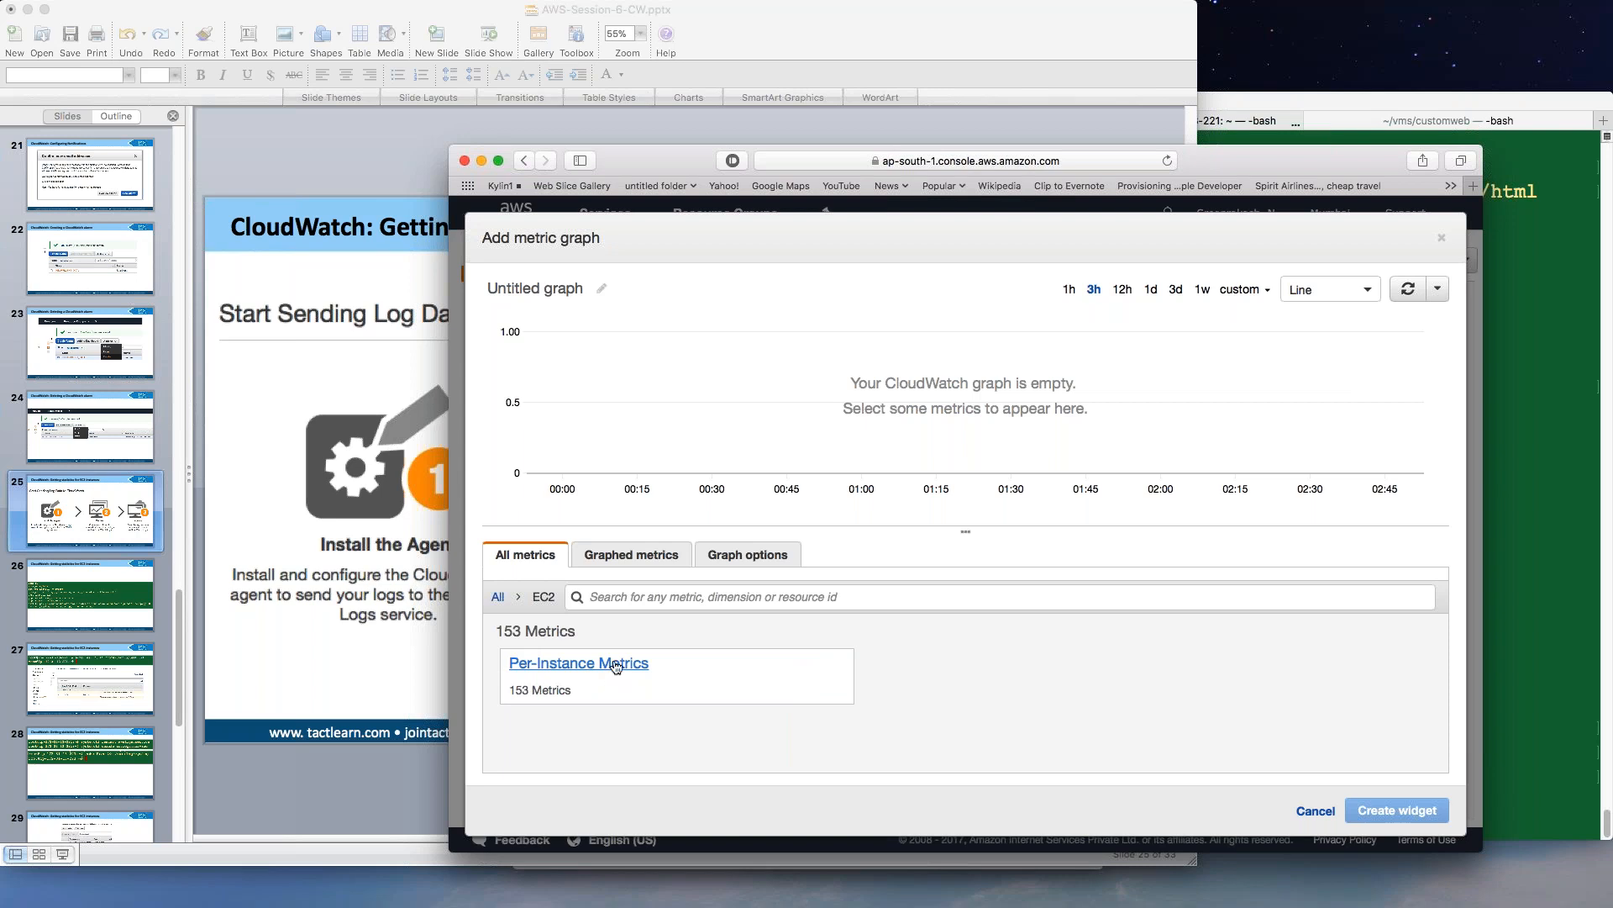
left_click(611, 558)
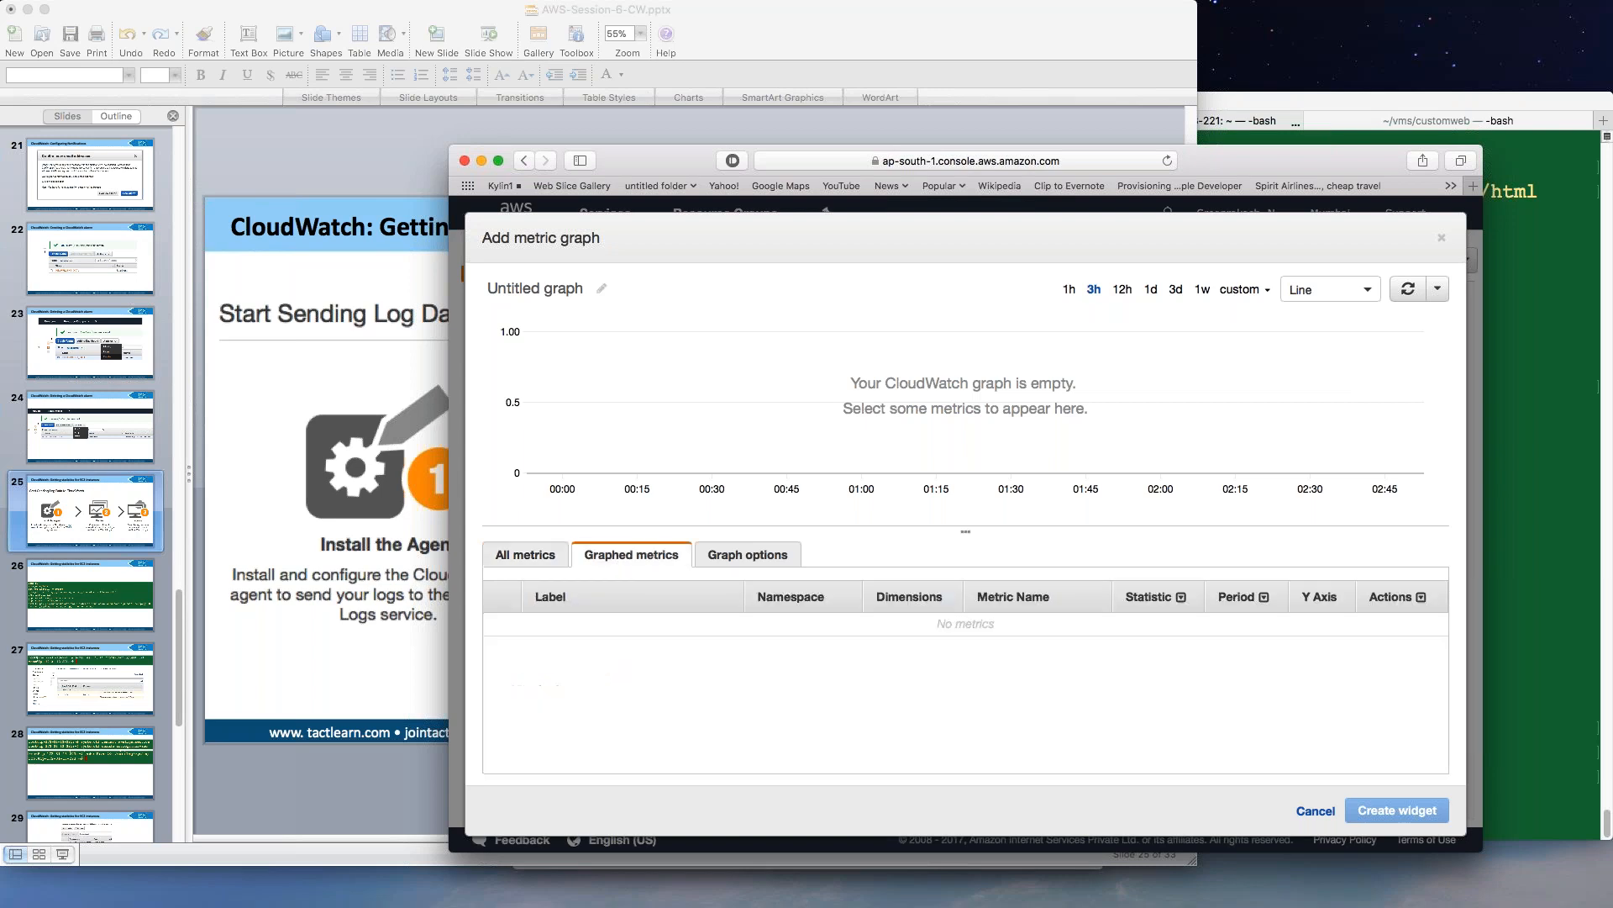
left_click(538, 561)
left_click(588, 668)
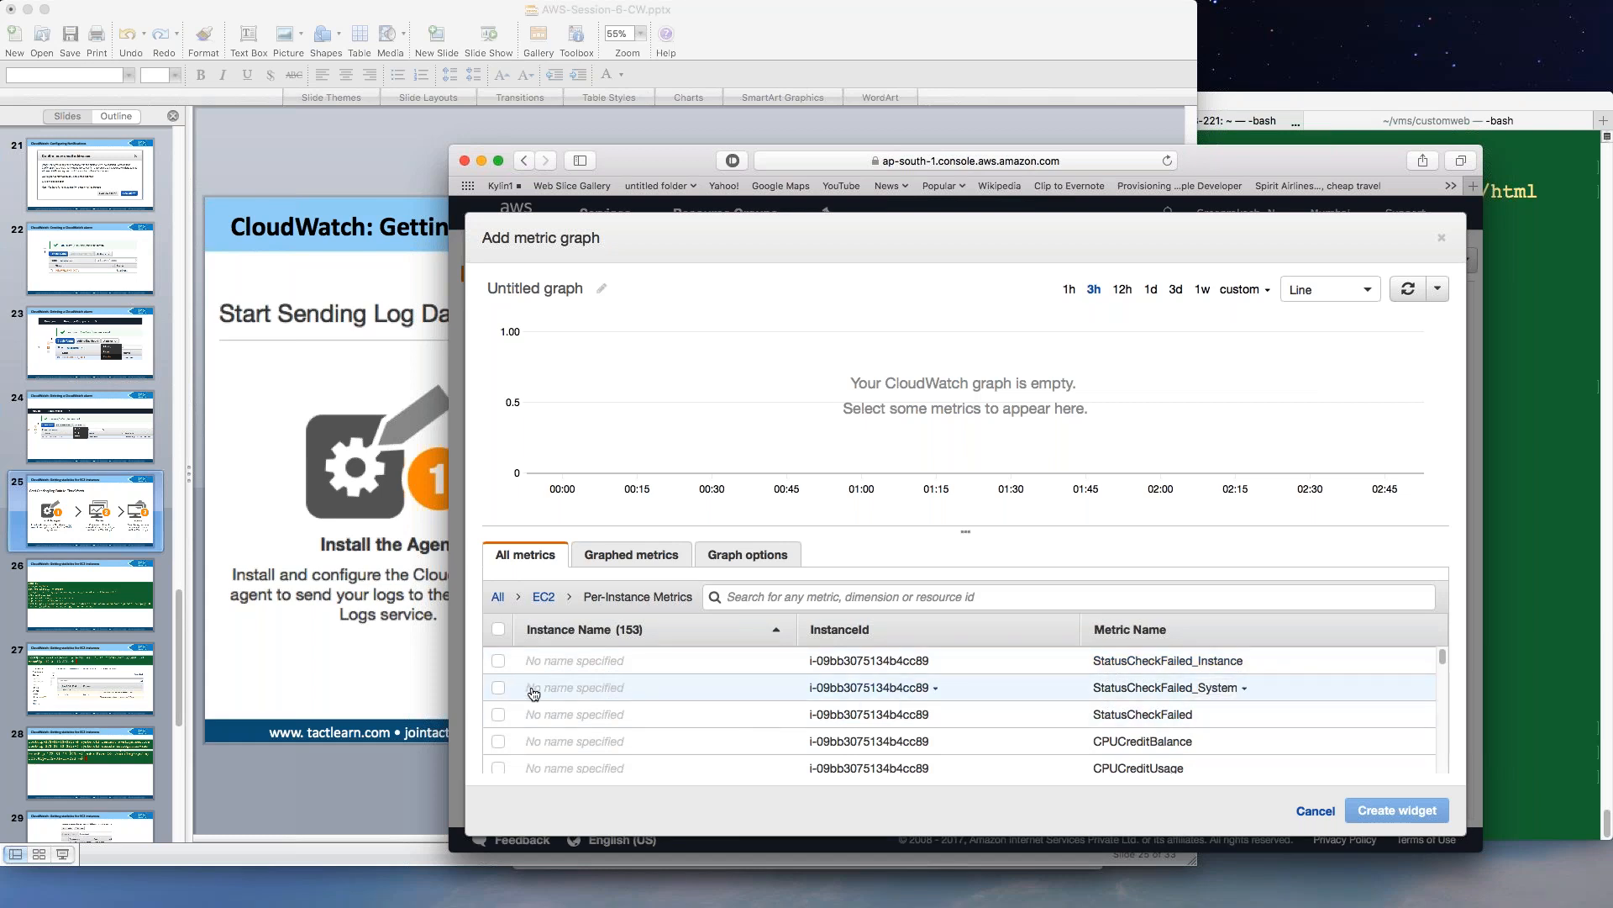
left_click(497, 663)
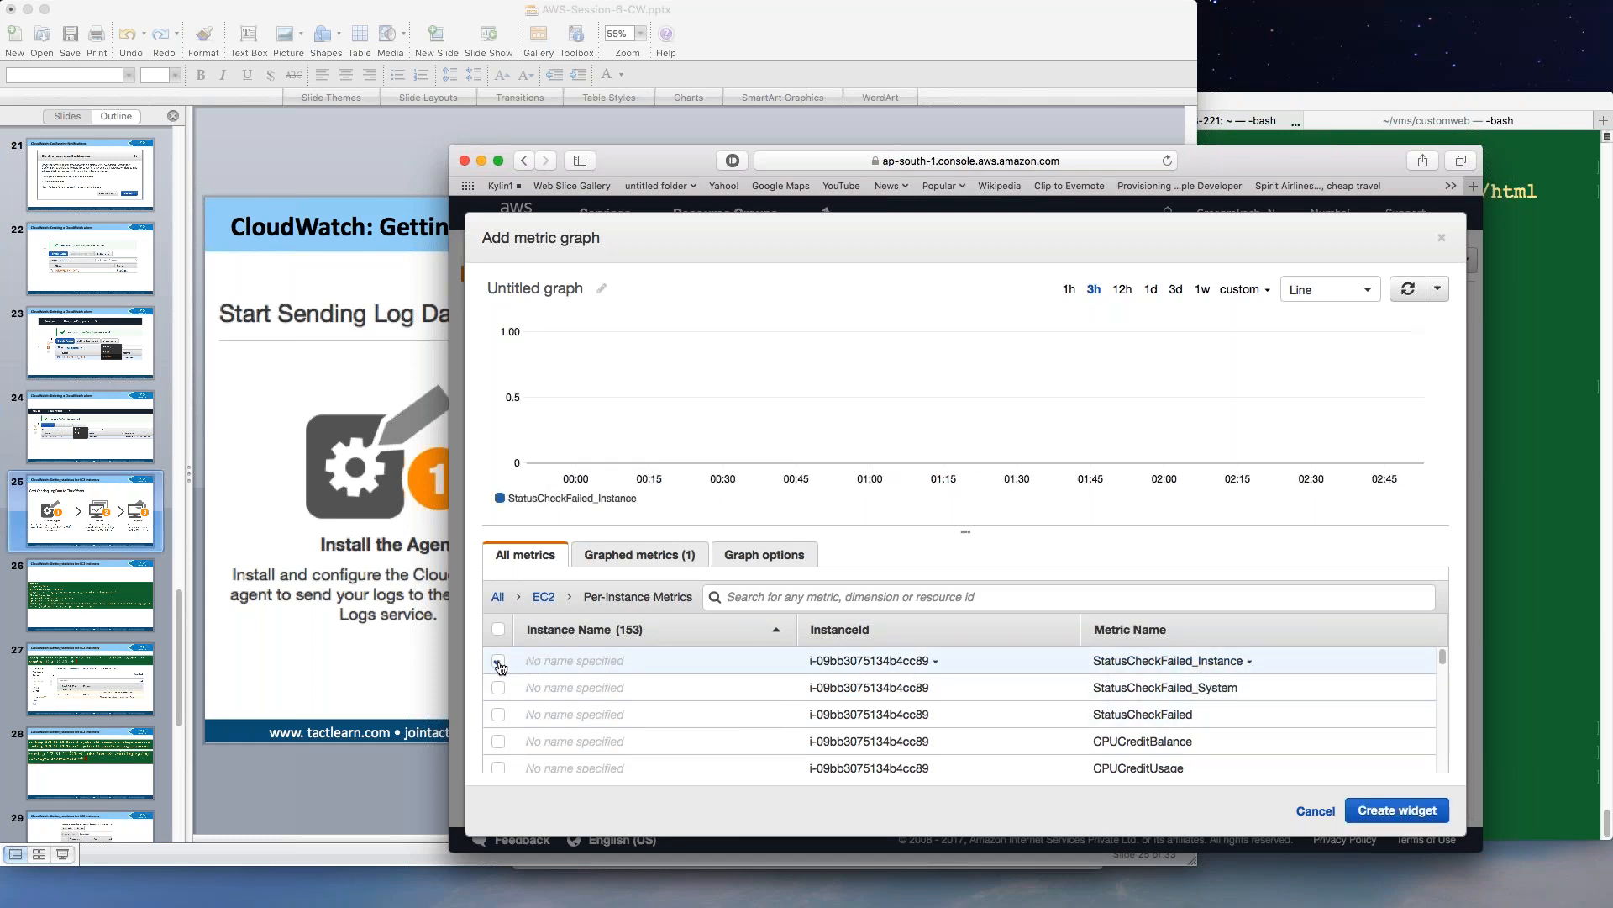
scroll(980, 748, "down", 1)
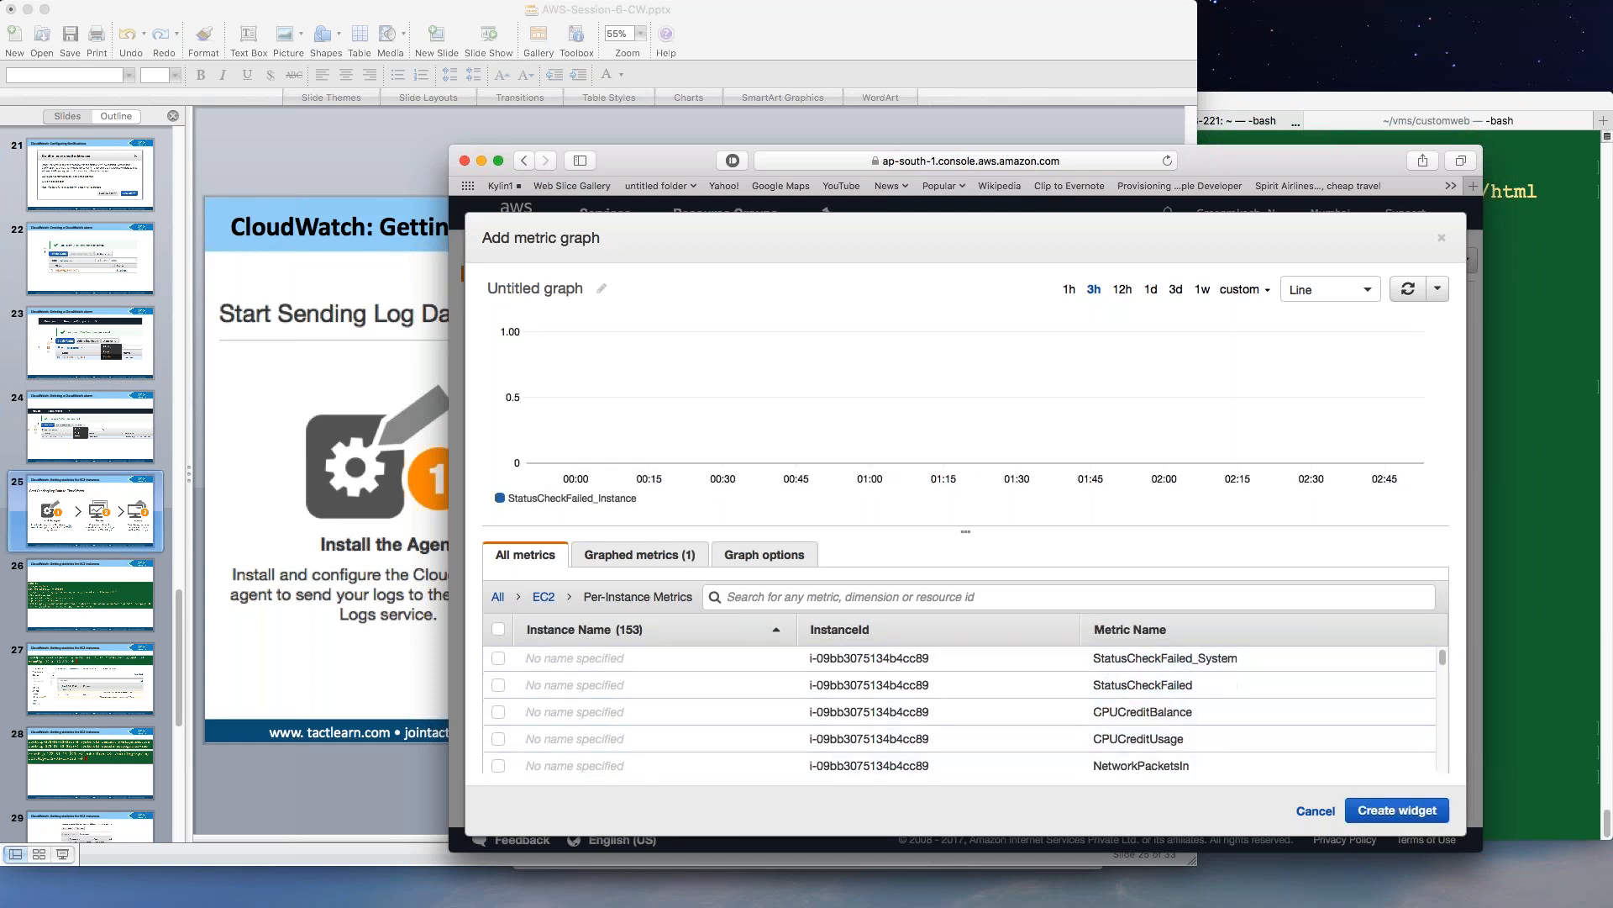
scroll(1033, 745, "up", 1)
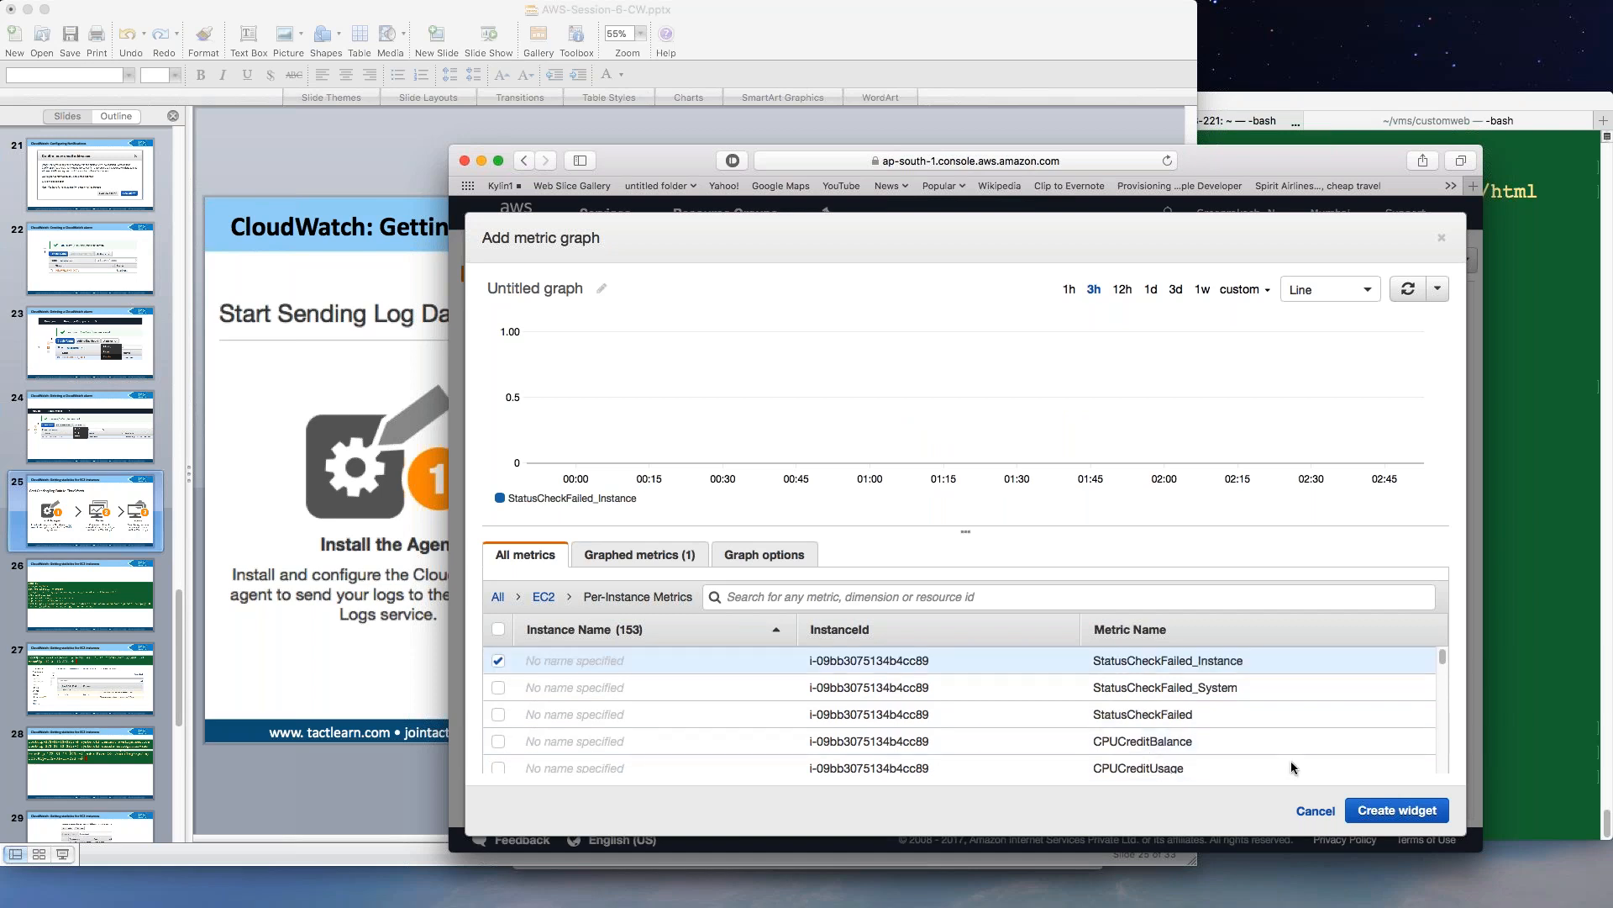
left_click(1389, 811)
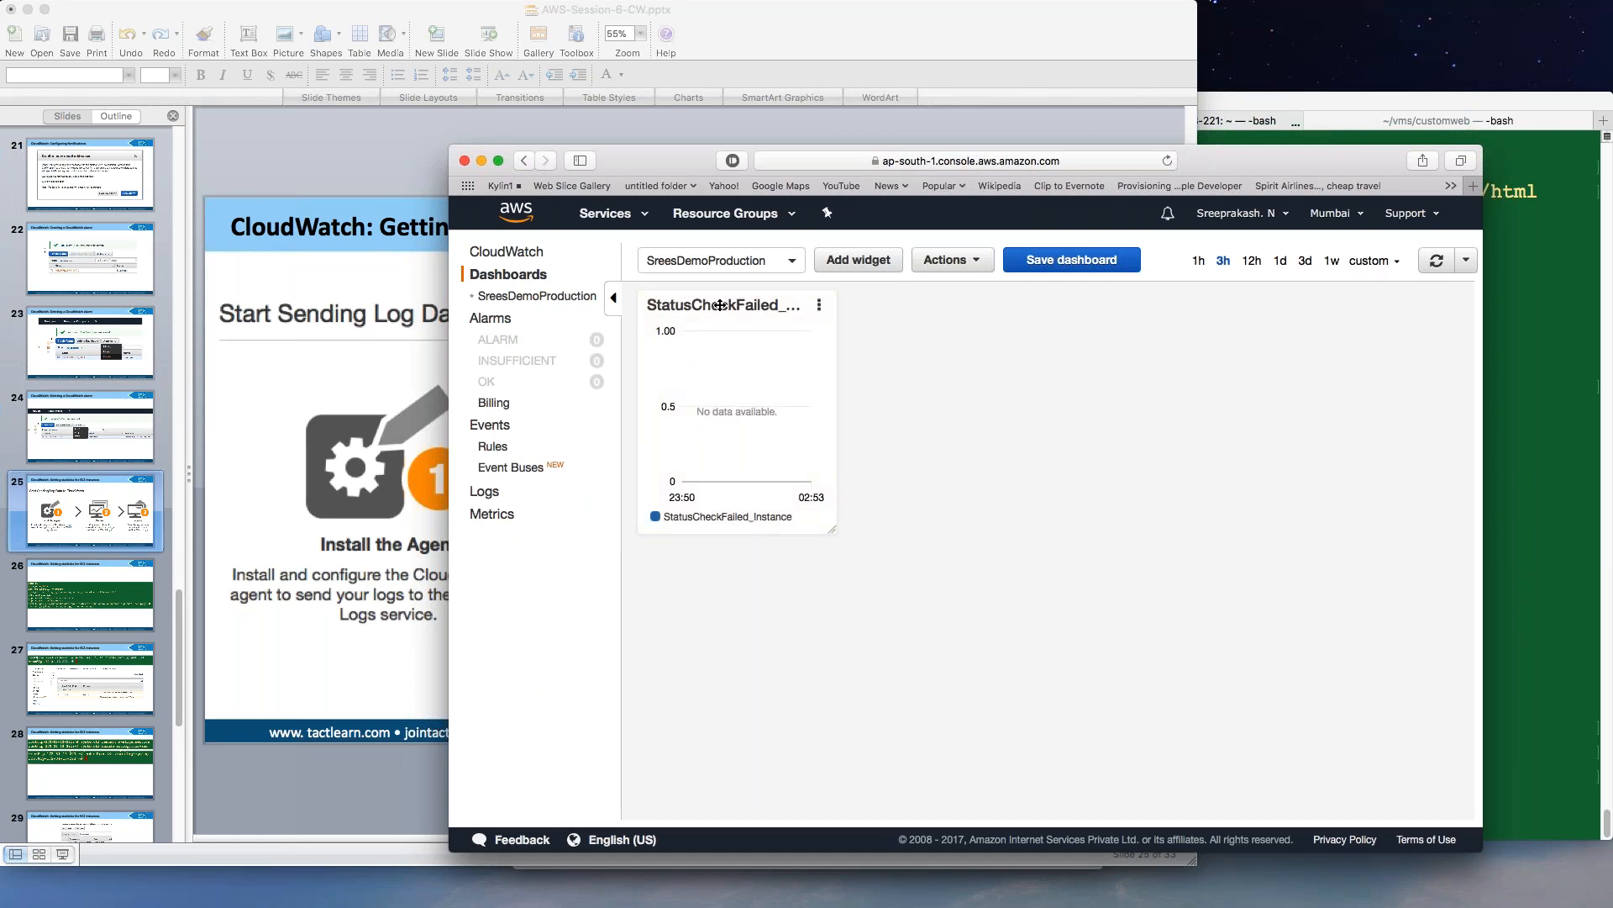
mouse_move(716, 305)
left_mouse_down()
mouse_move(928, 347)
mouse_move(703, 316)
left_mouse_up()
Switch the dashboard time range from 1h through 3h to 1d.
mouse_move(800, 427)
left_click(1199, 262)
left_click(1224, 263)
left_click(1282, 263)
Open and then close the StatusCheckFailed_Instance widget's actions menu.
mouse_move(829, 393)
left_click(821, 306)
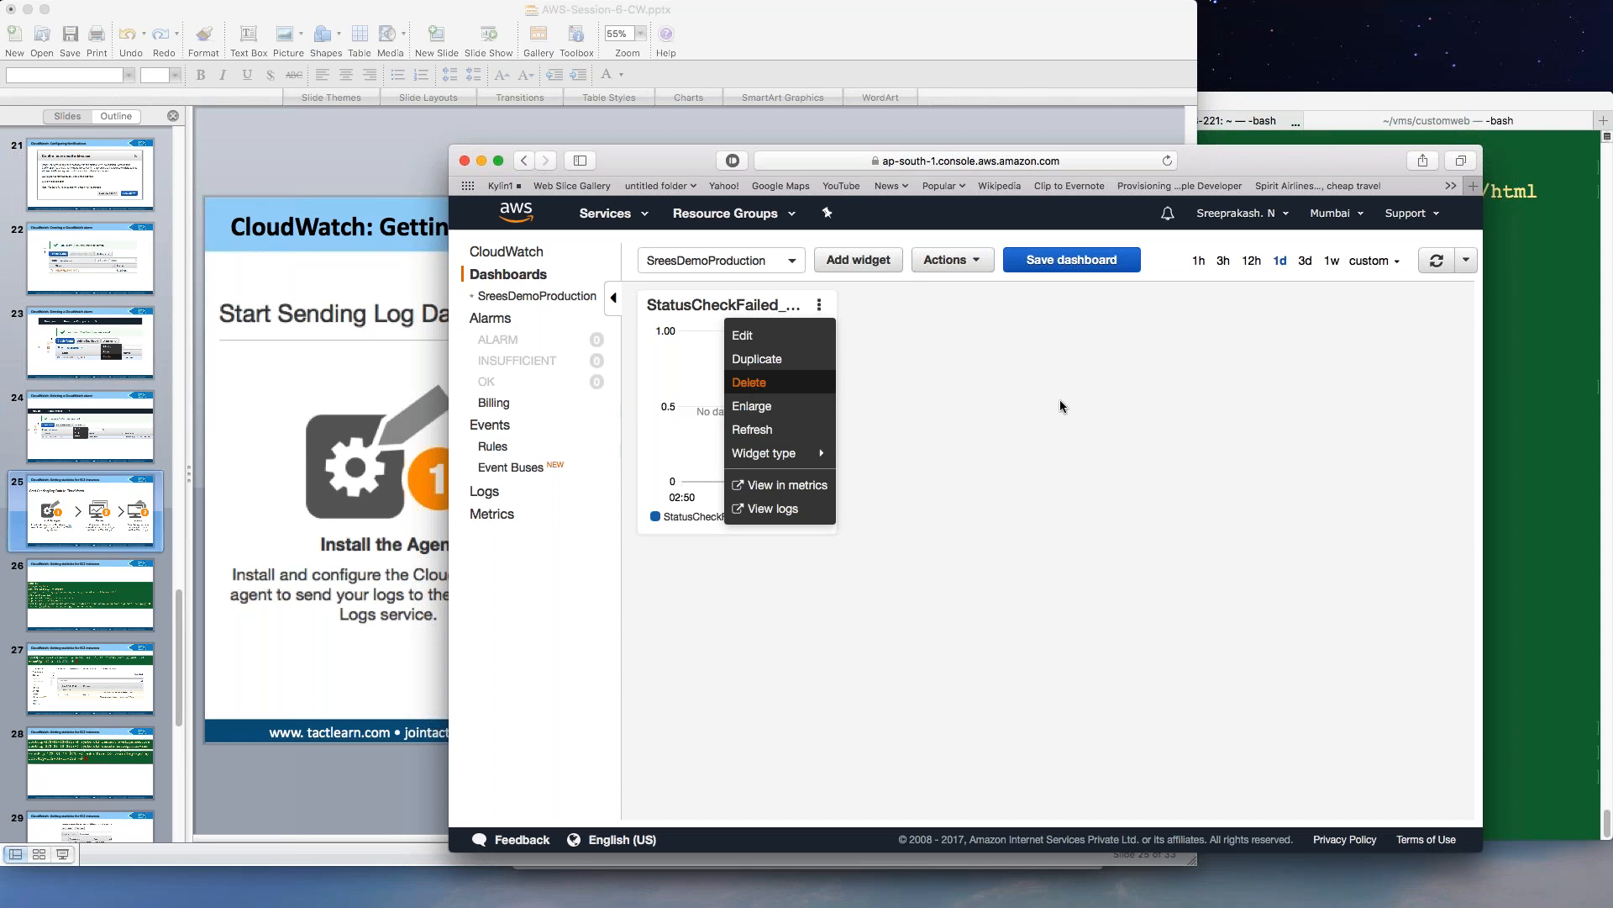
left_click(1002, 397)
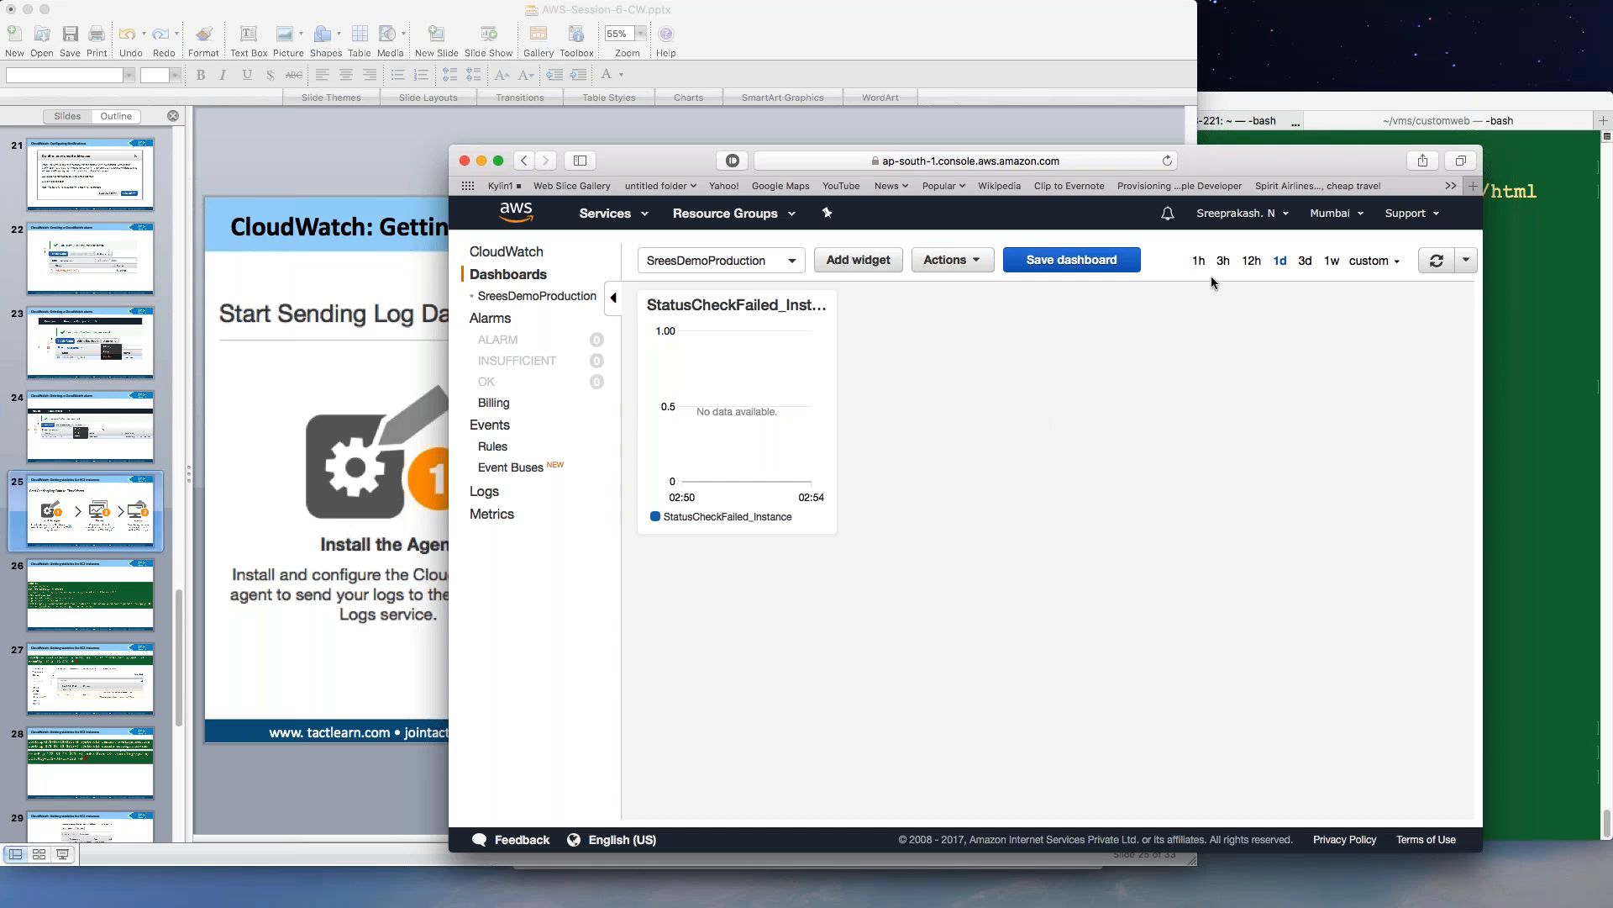
mouse_move(776, 358)
From Alarms, start a new alarm on the EC2 per-instance DiskReadBytes metric.
left_click(505, 324)
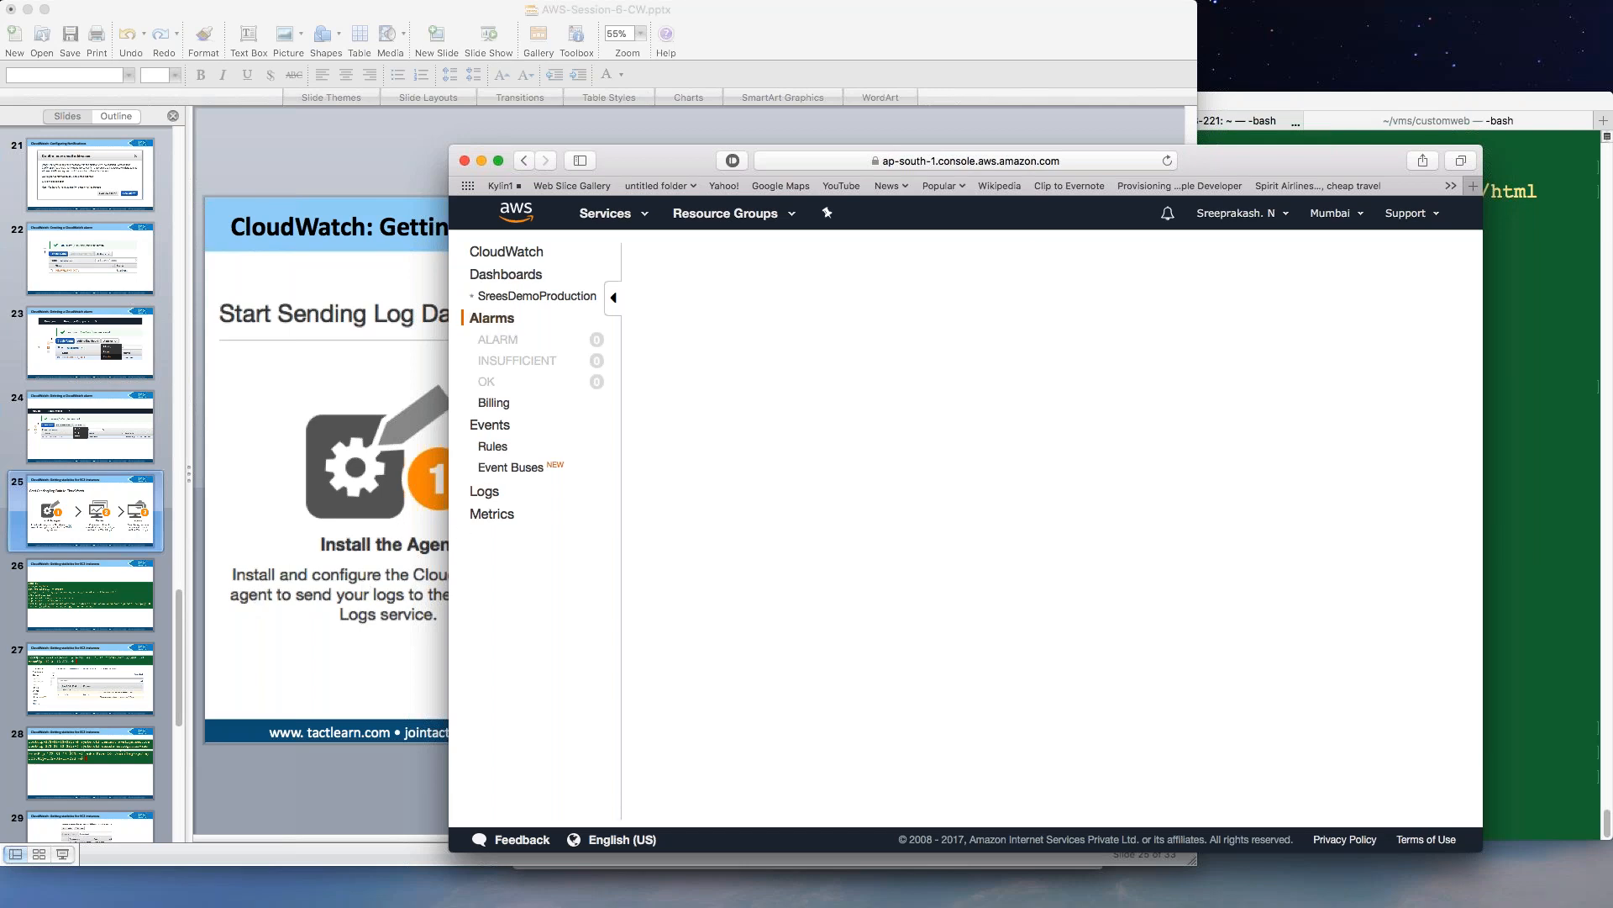
left_click(706, 261)
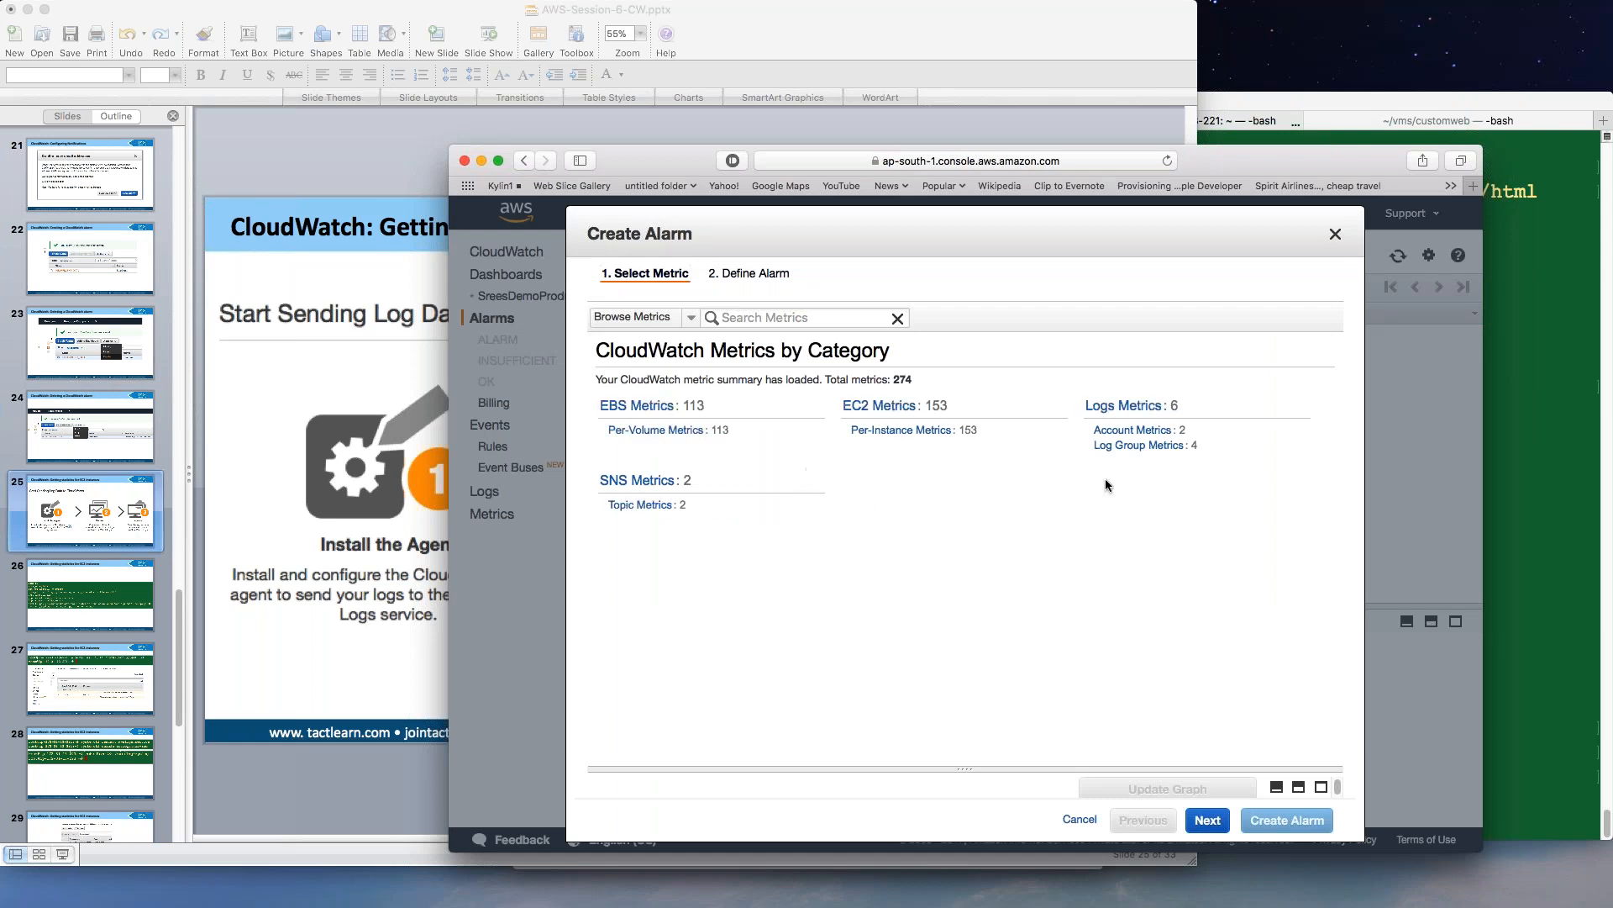
left_click(897, 431)
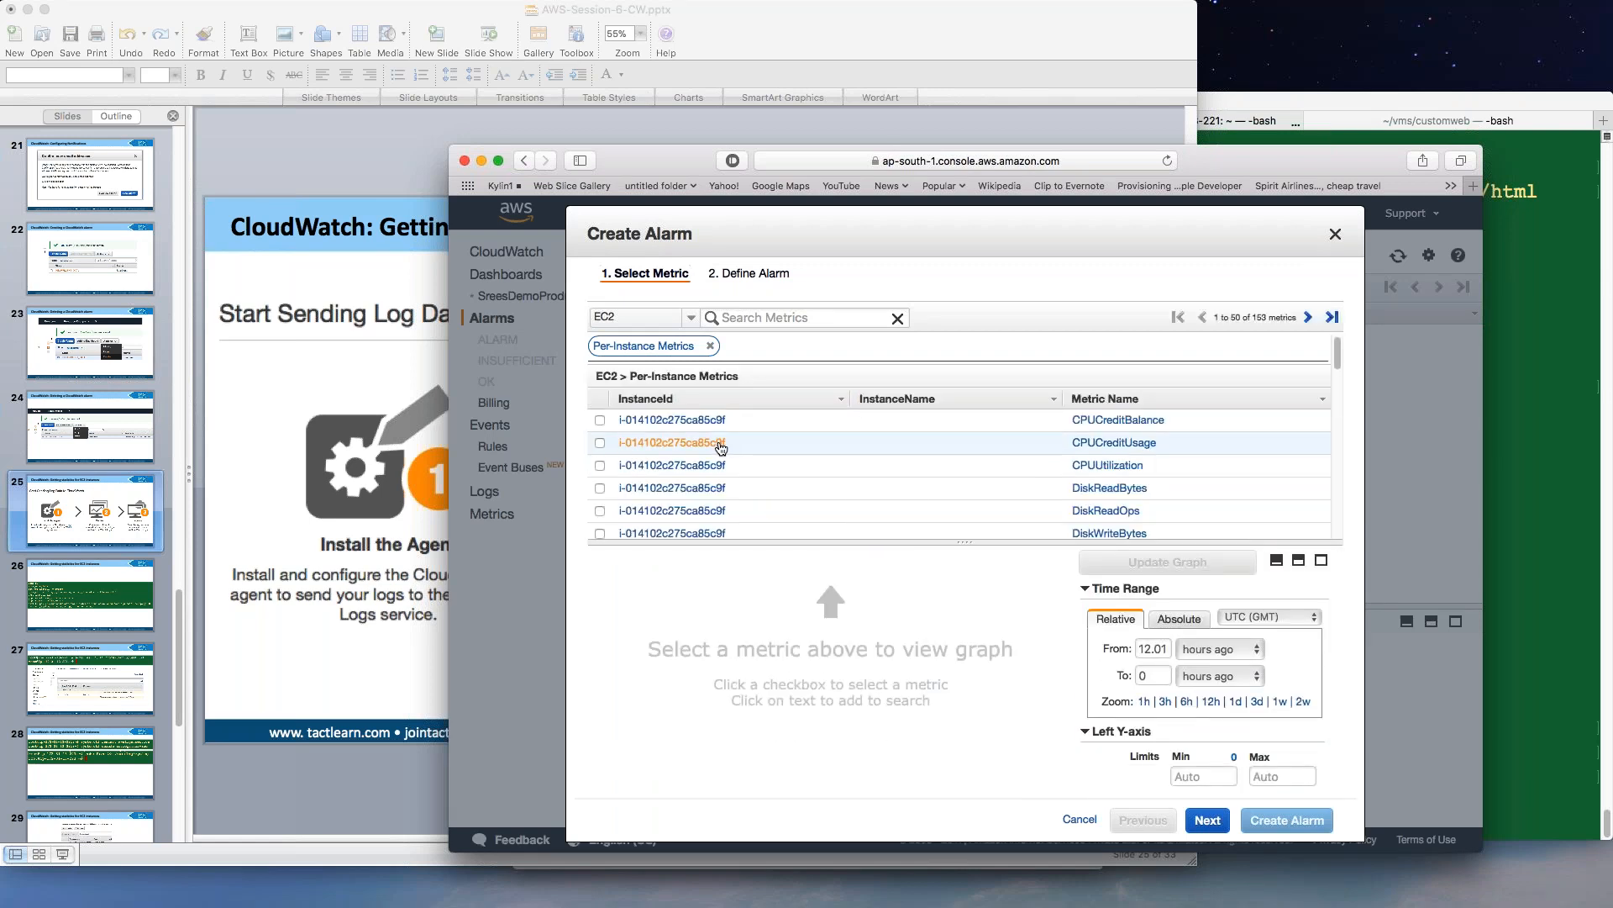
scroll(710, 472, "down", 1)
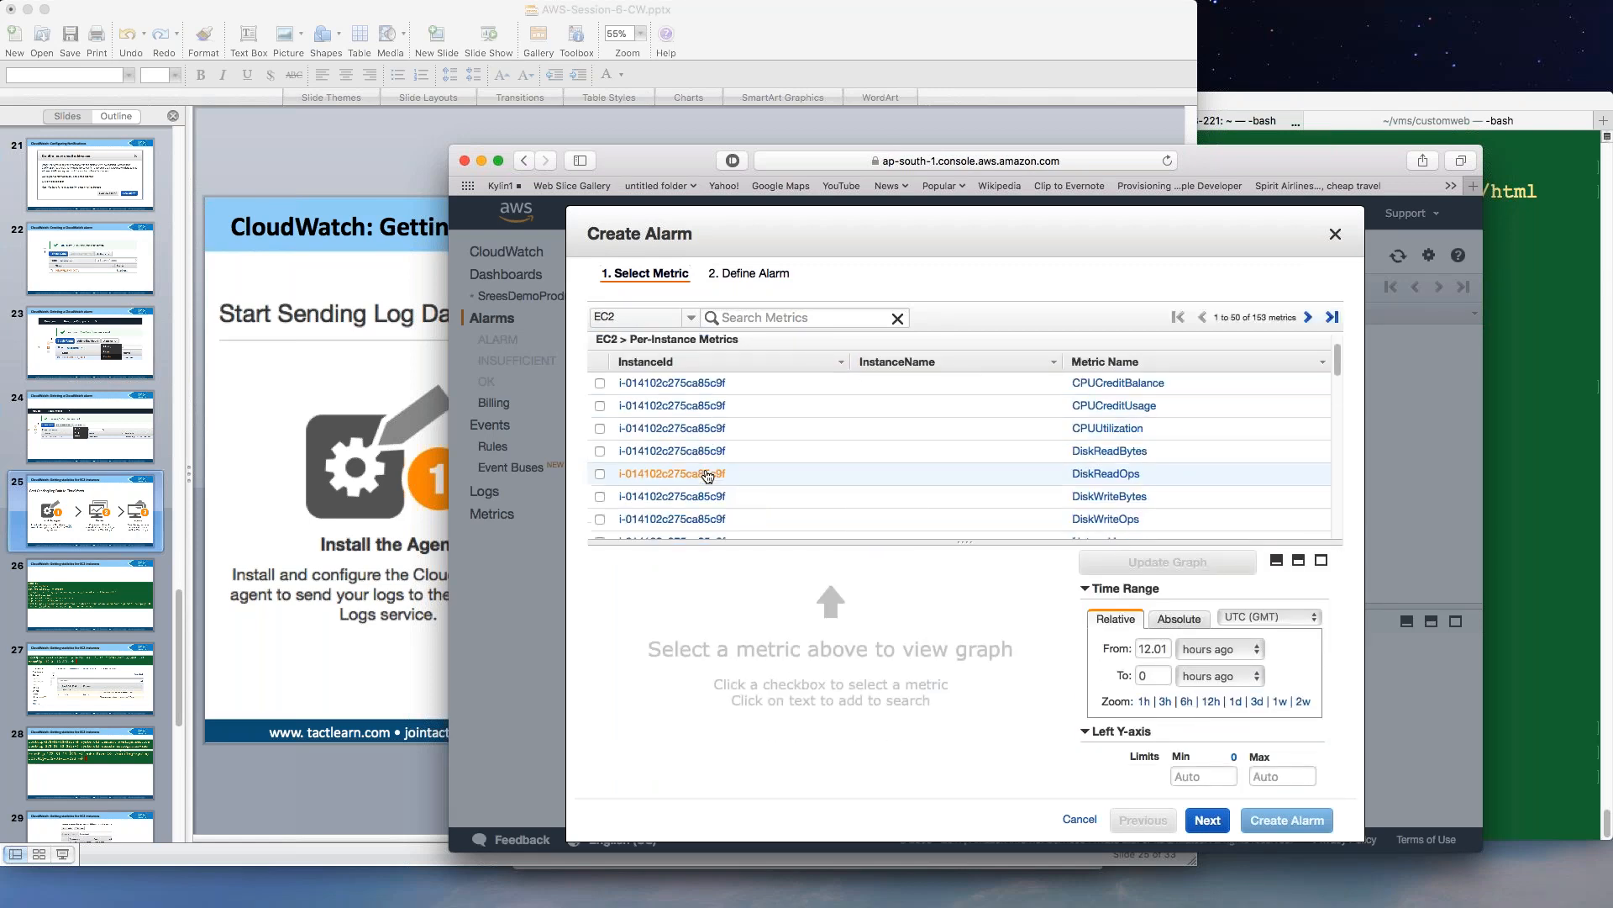
left_click(600, 451)
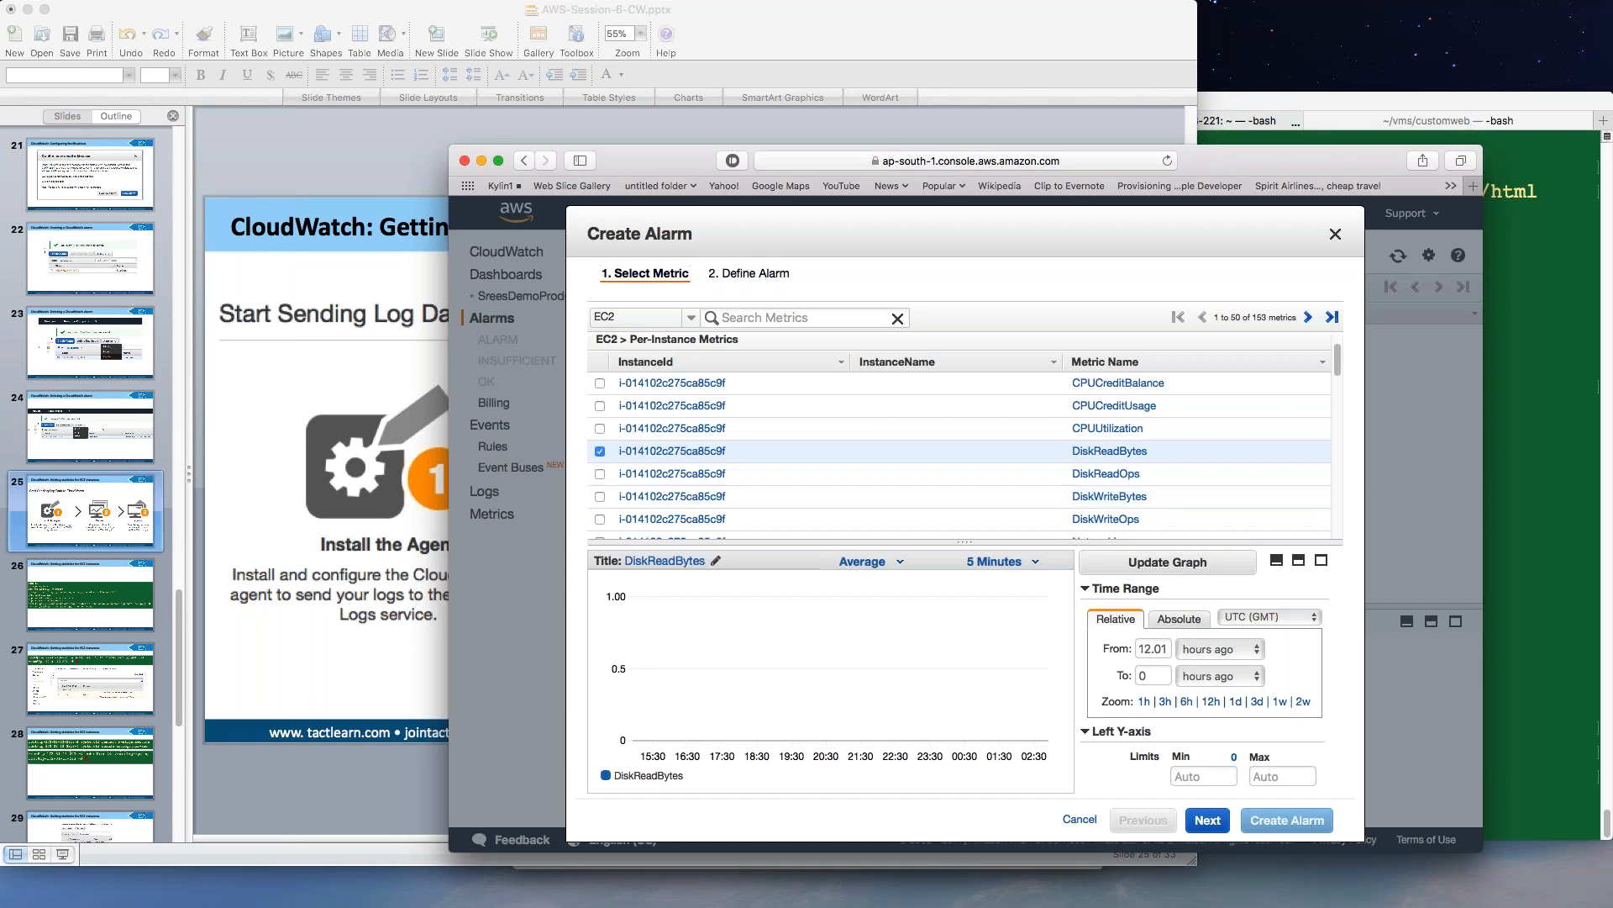
Move to the alarm threshold definition and name the alarm SreesTestAlarm.
left_click(1207, 820)
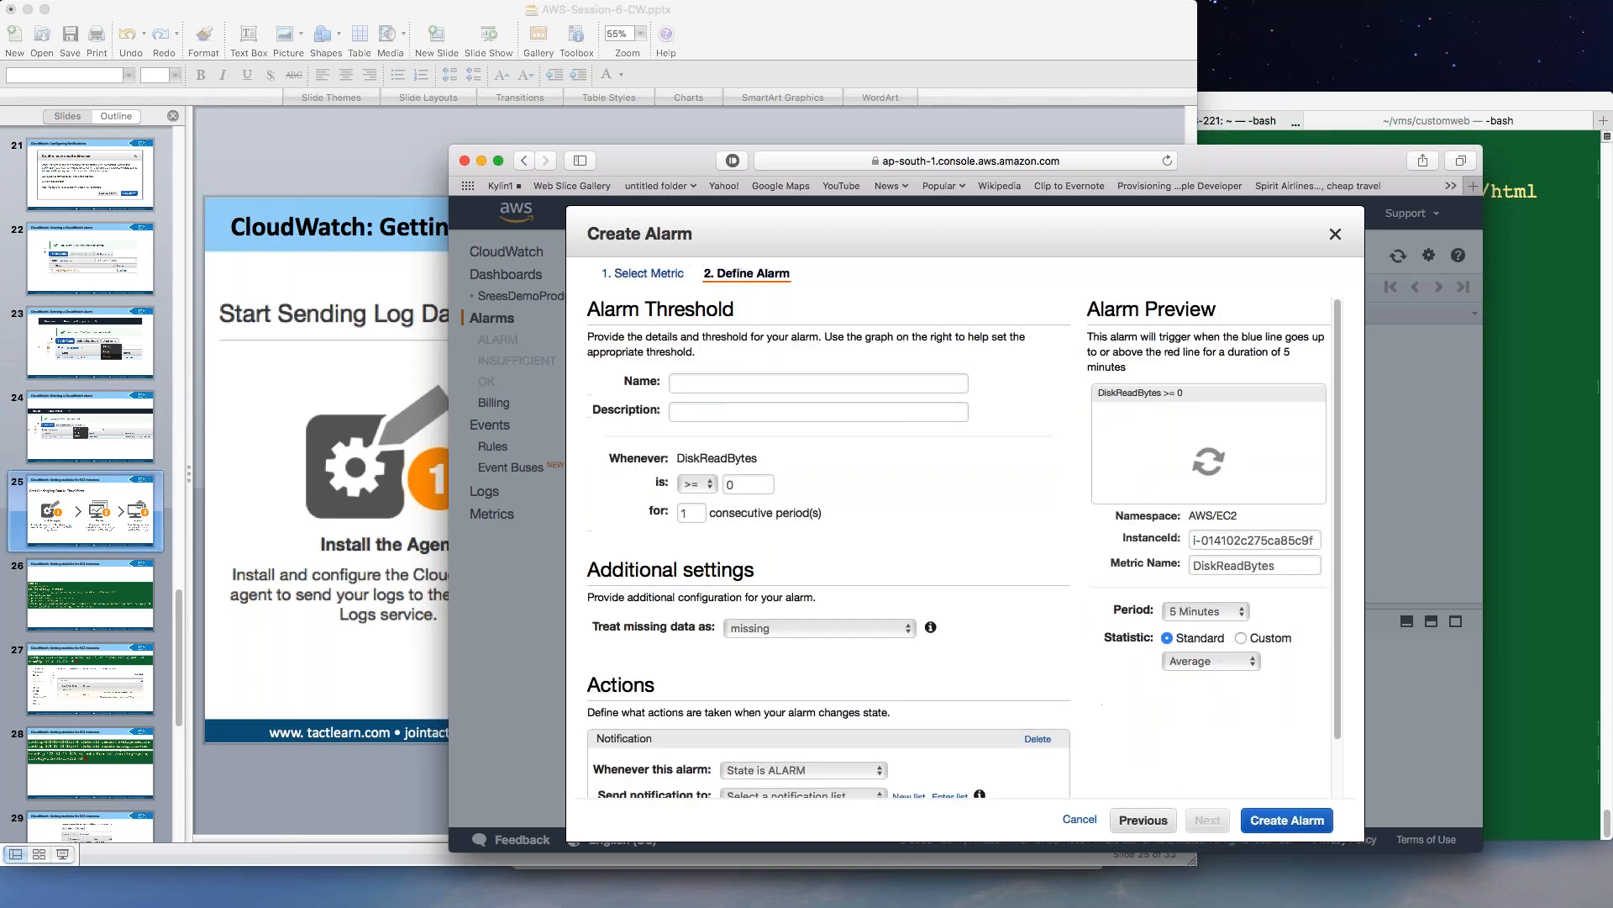
left_click(712, 382)
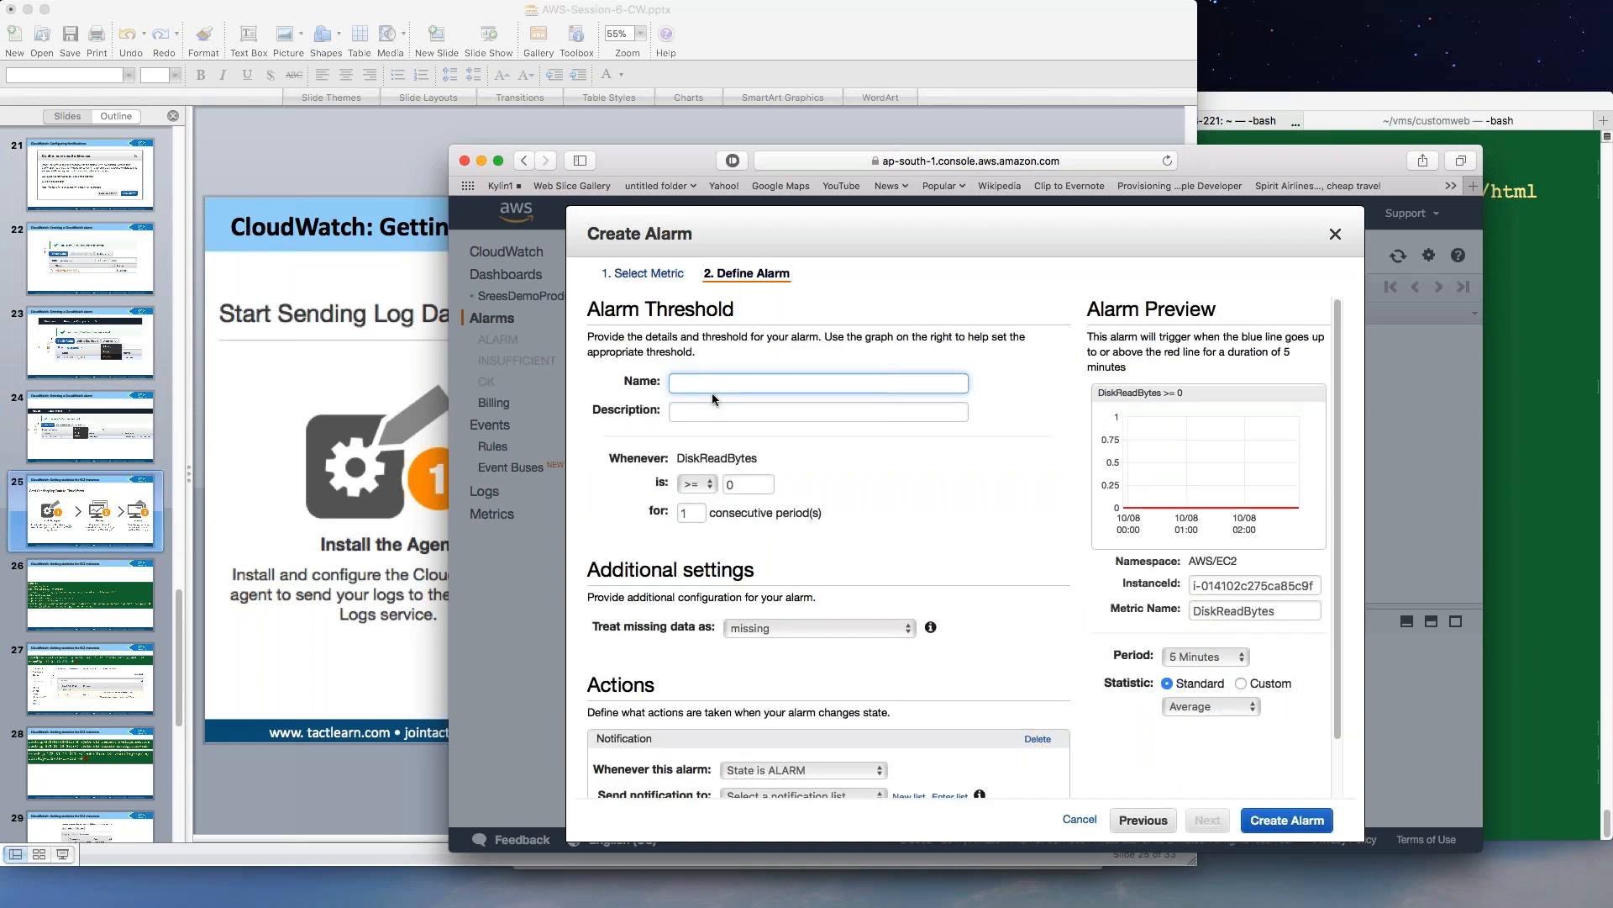
type("SreesTestAlarm")
key("Tab")
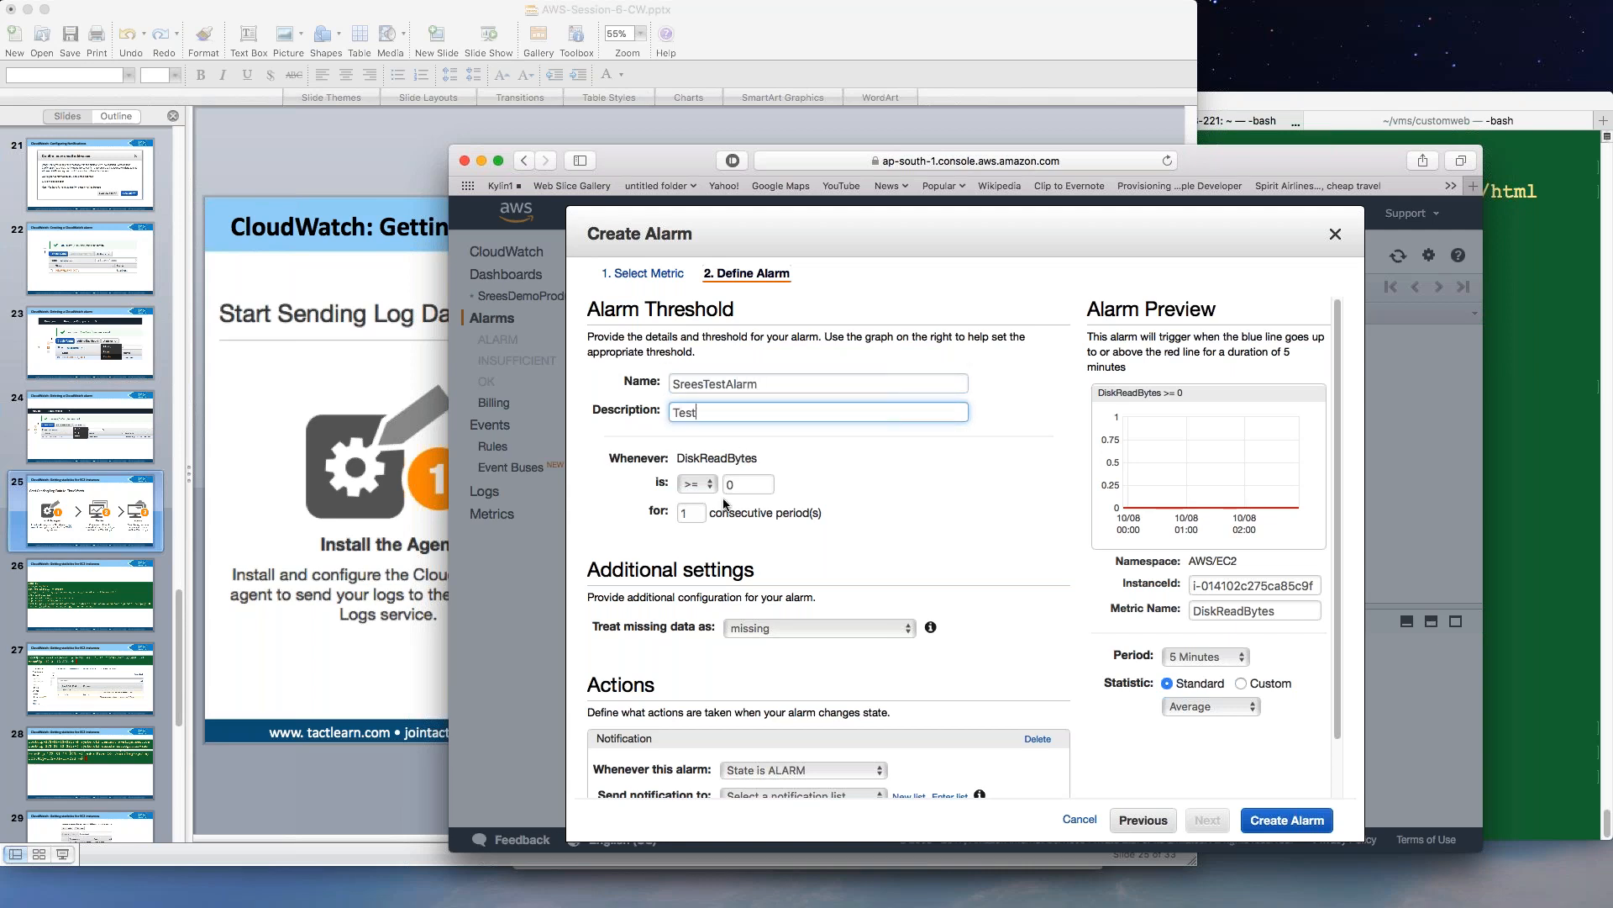
Set the alarm to trigger when DiskReadBytes >= 100 for 5 consecutive periods.
left_click(728, 483)
type("100")
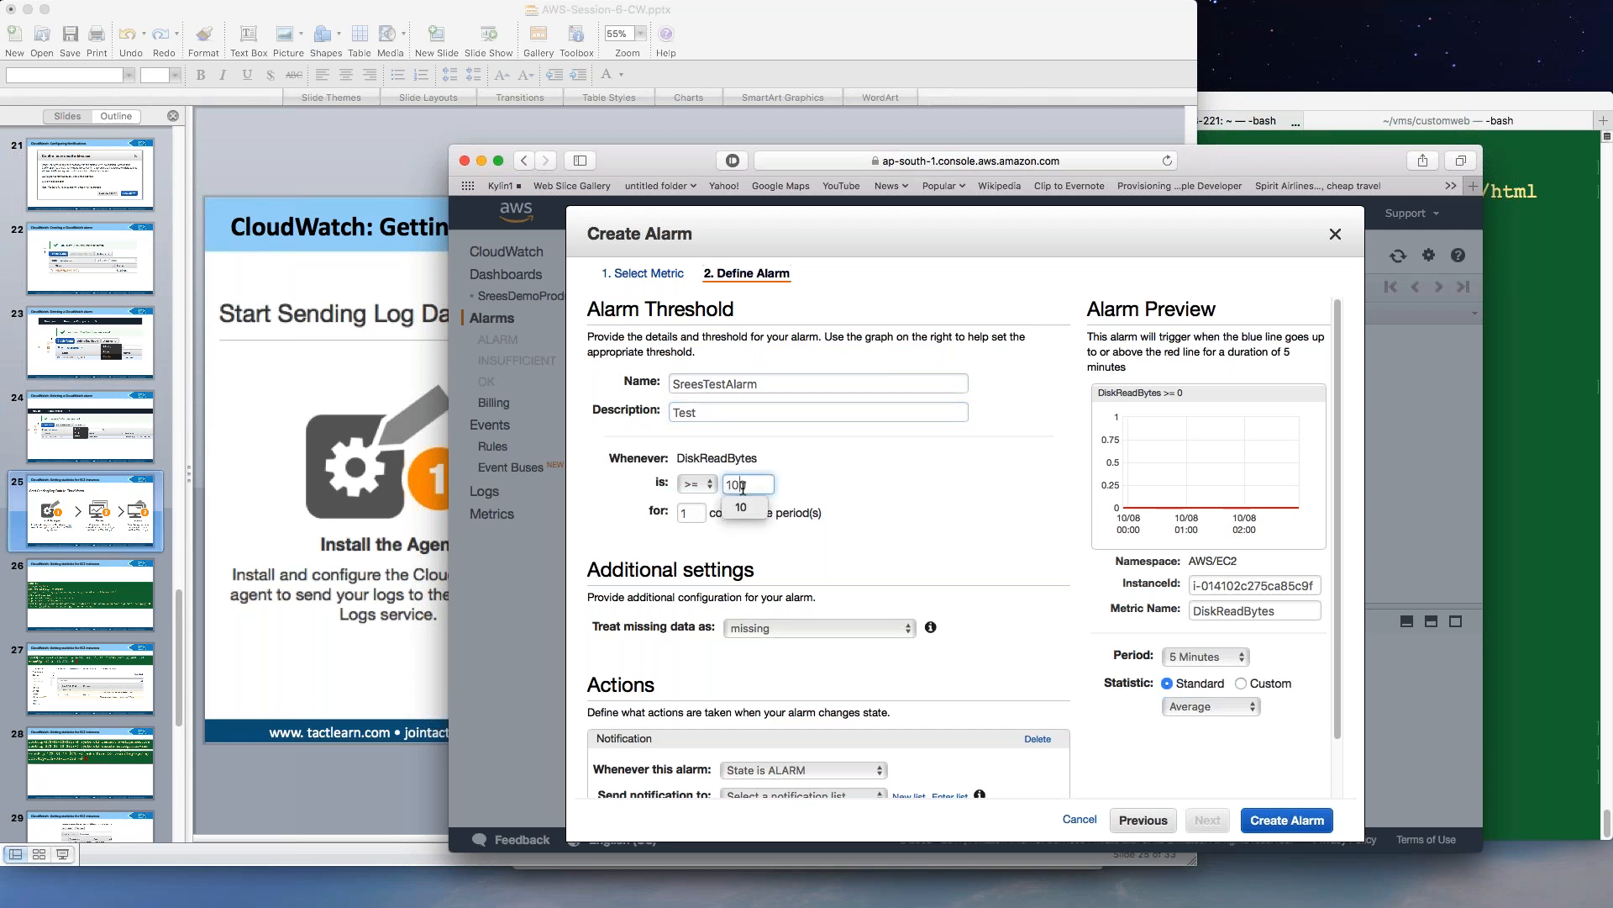
left_click(693, 511)
left_click_drag(692, 511, 644, 512)
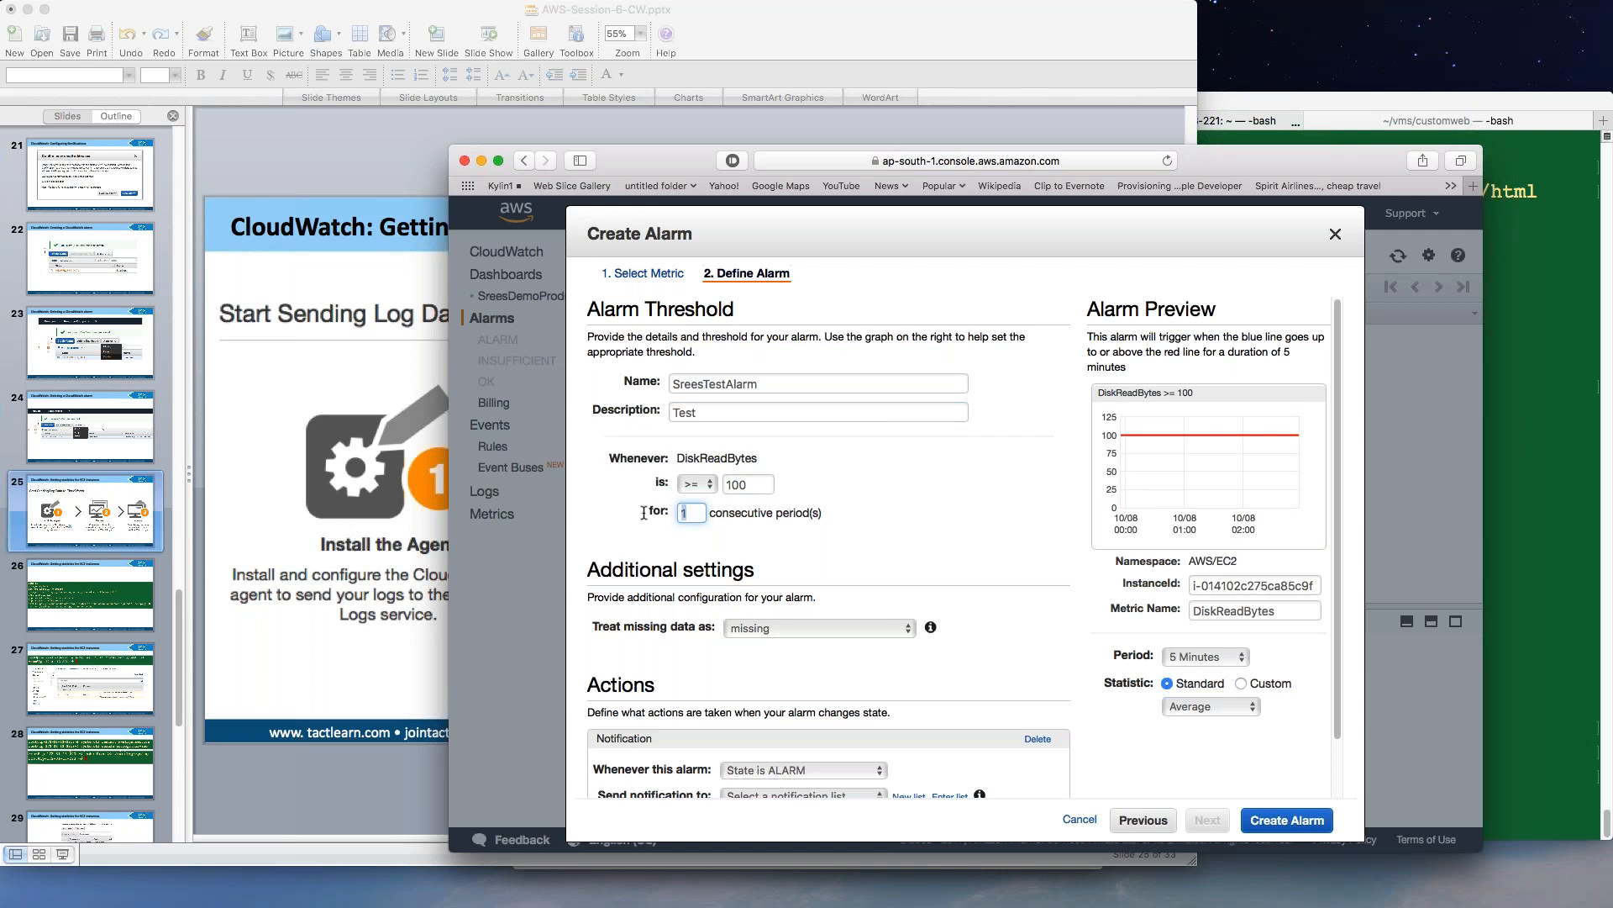
type("5")
Review the notification state and list dropdowns, keeping the ALARM state unchanged.
scroll(828, 550, "down", 2)
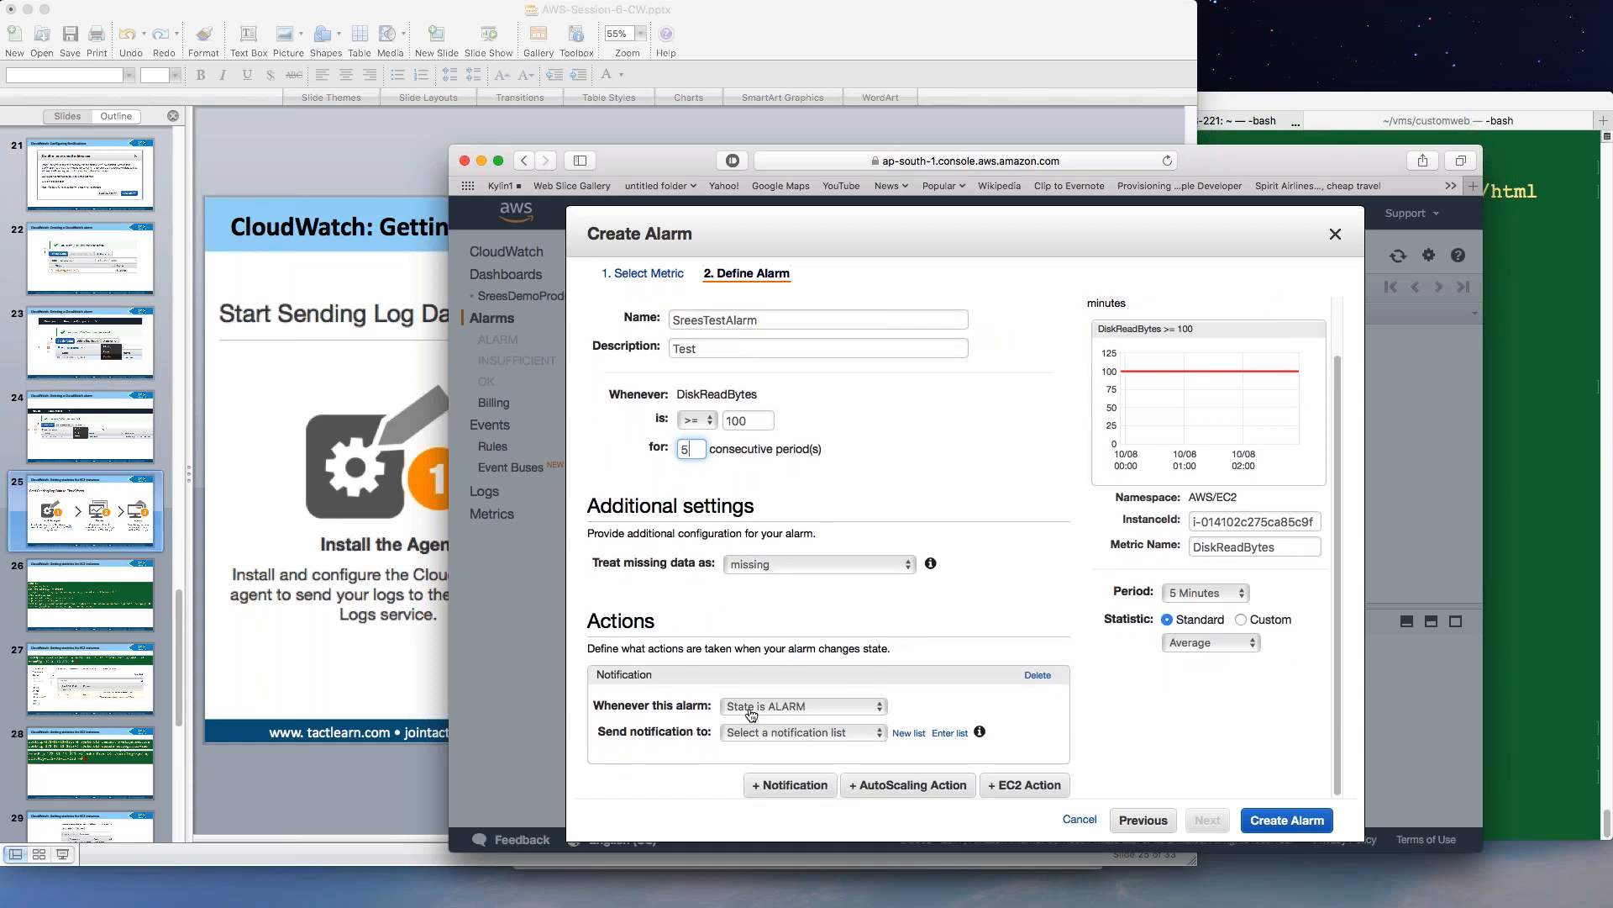
left_click(774, 711)
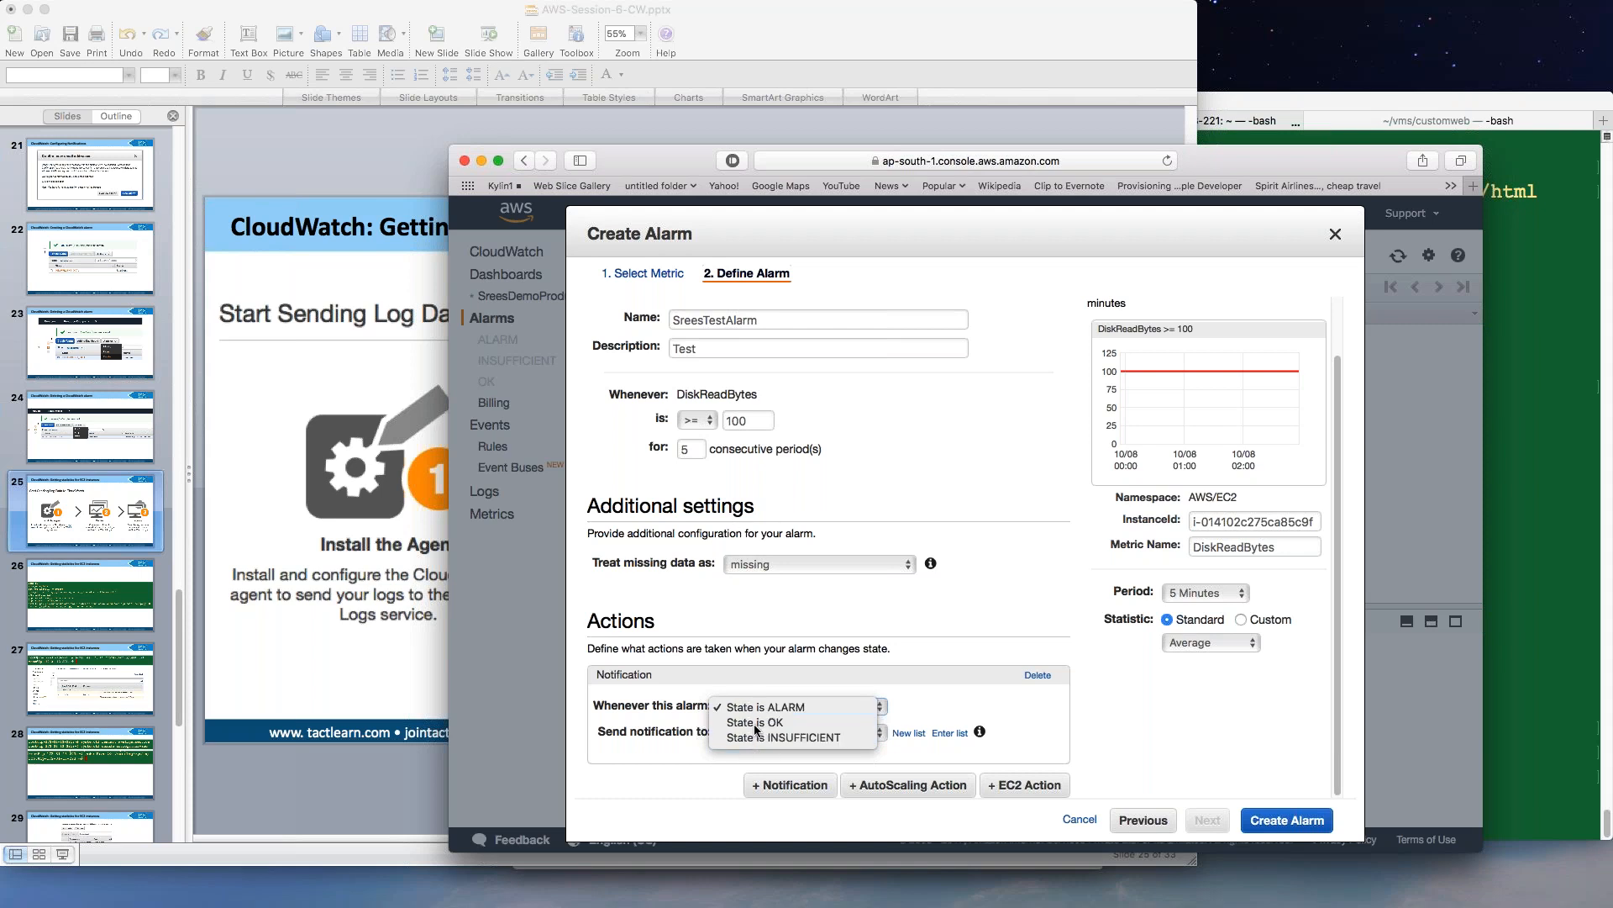
left_click(721, 604)
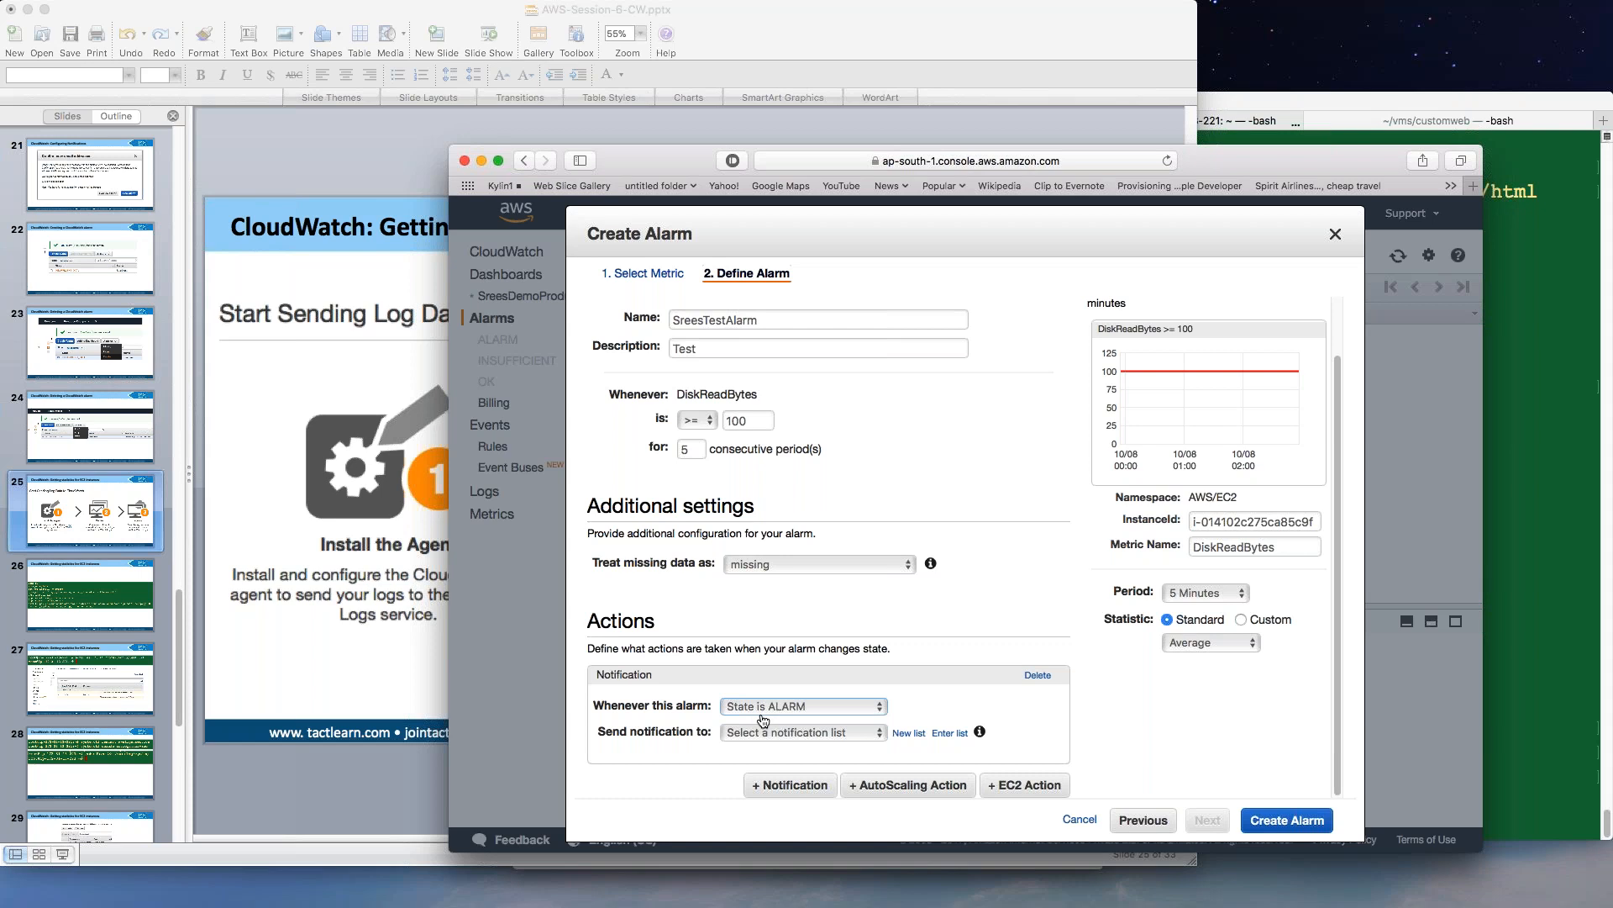
left_click(773, 745)
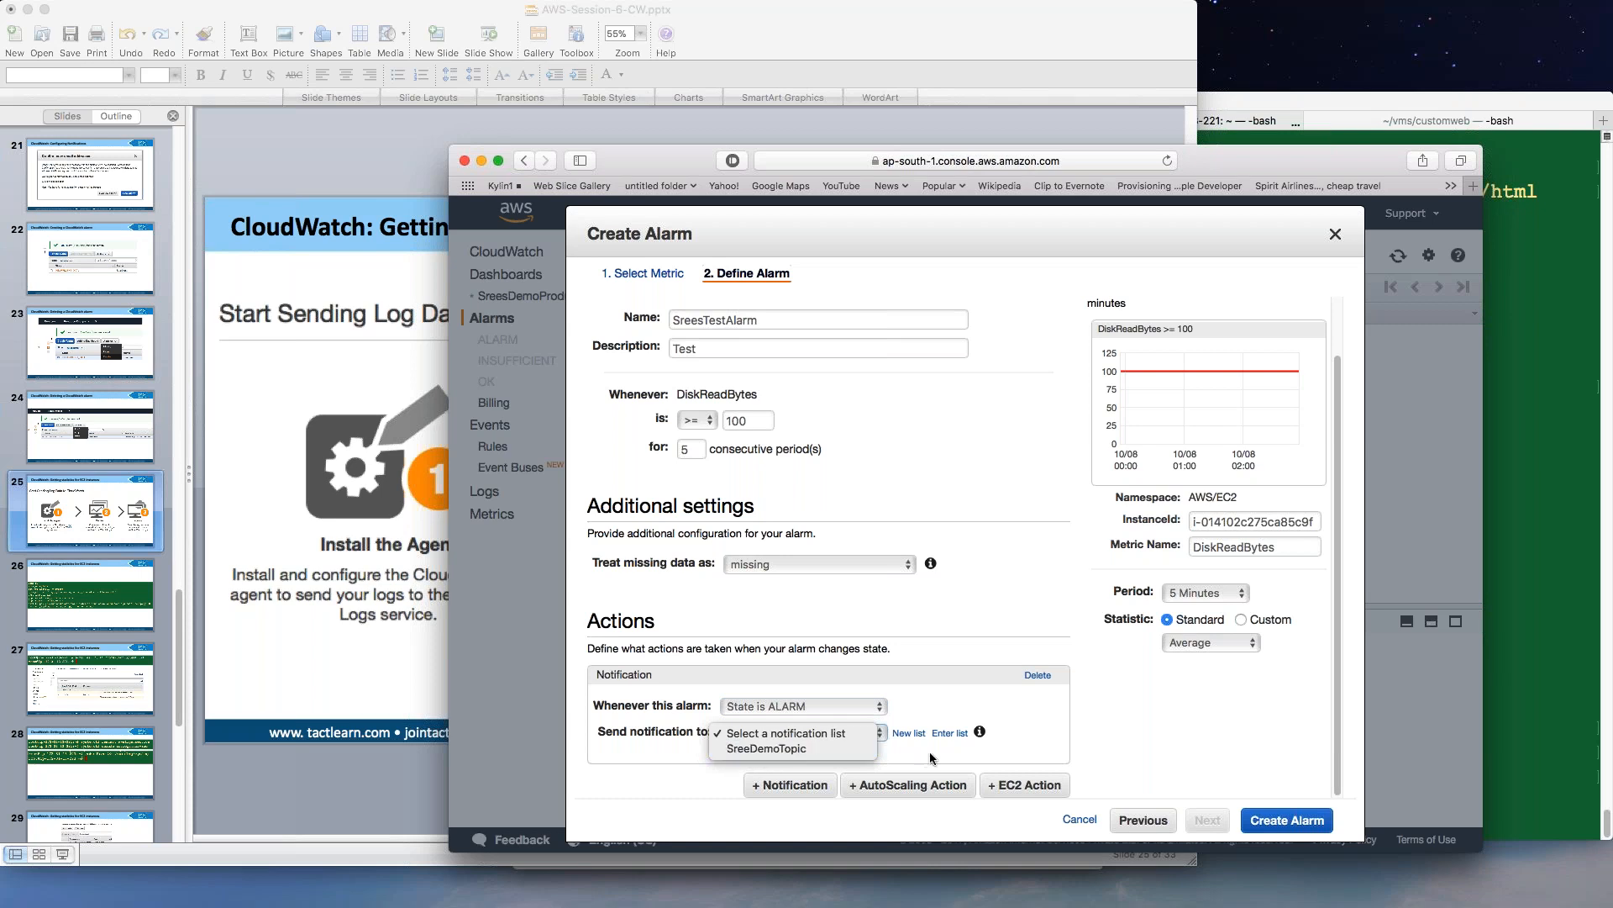
left_click(911, 735)
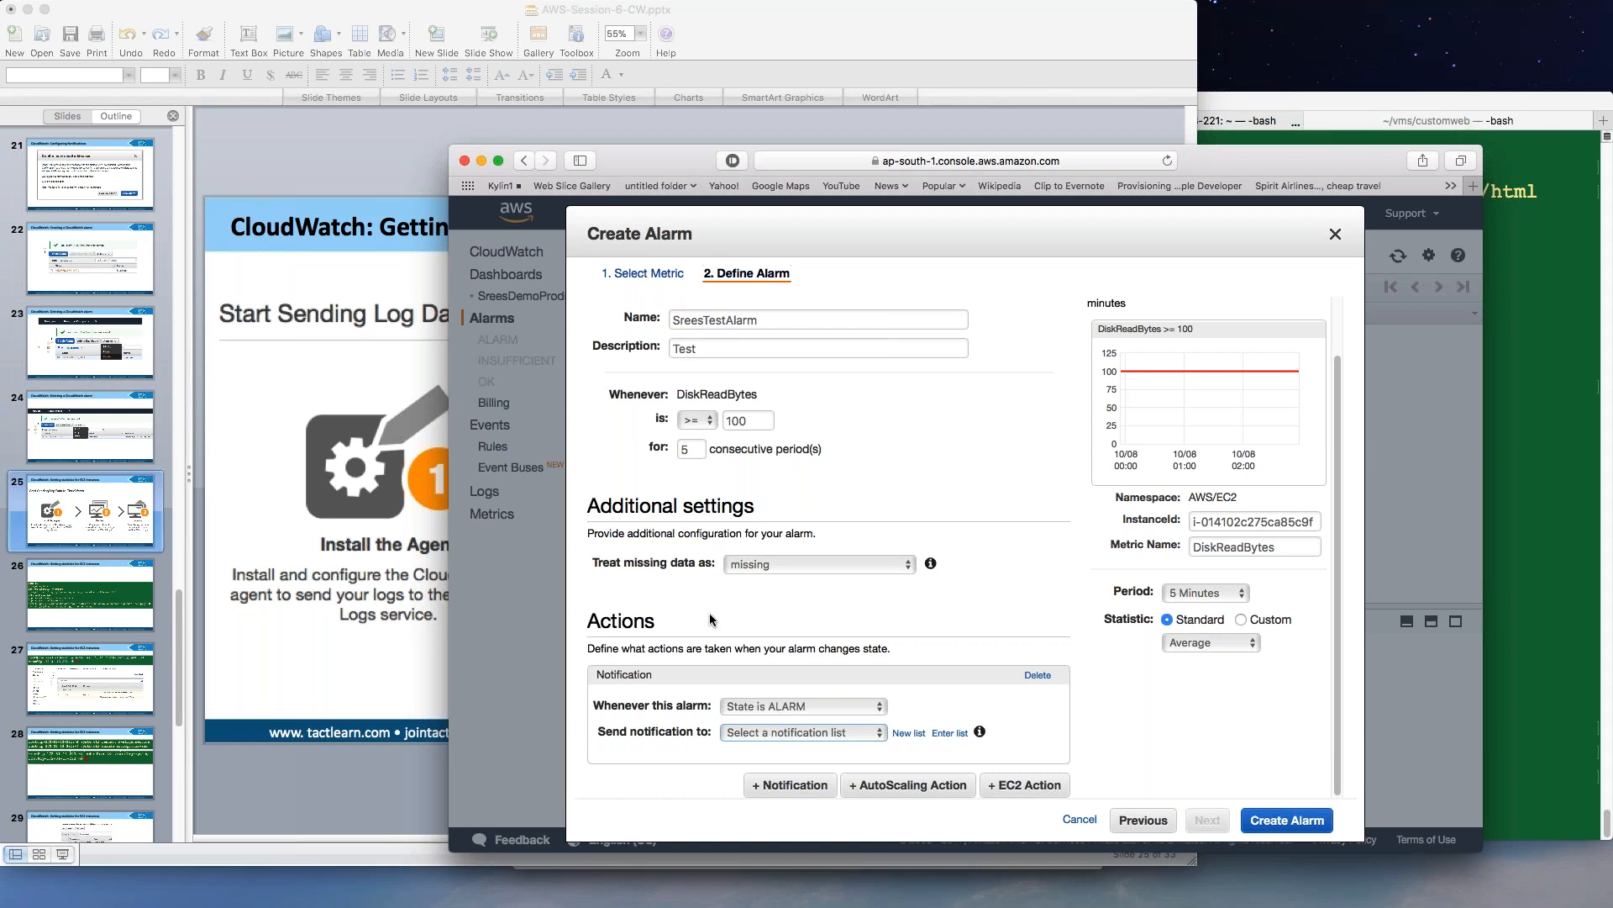
left_click(705, 429)
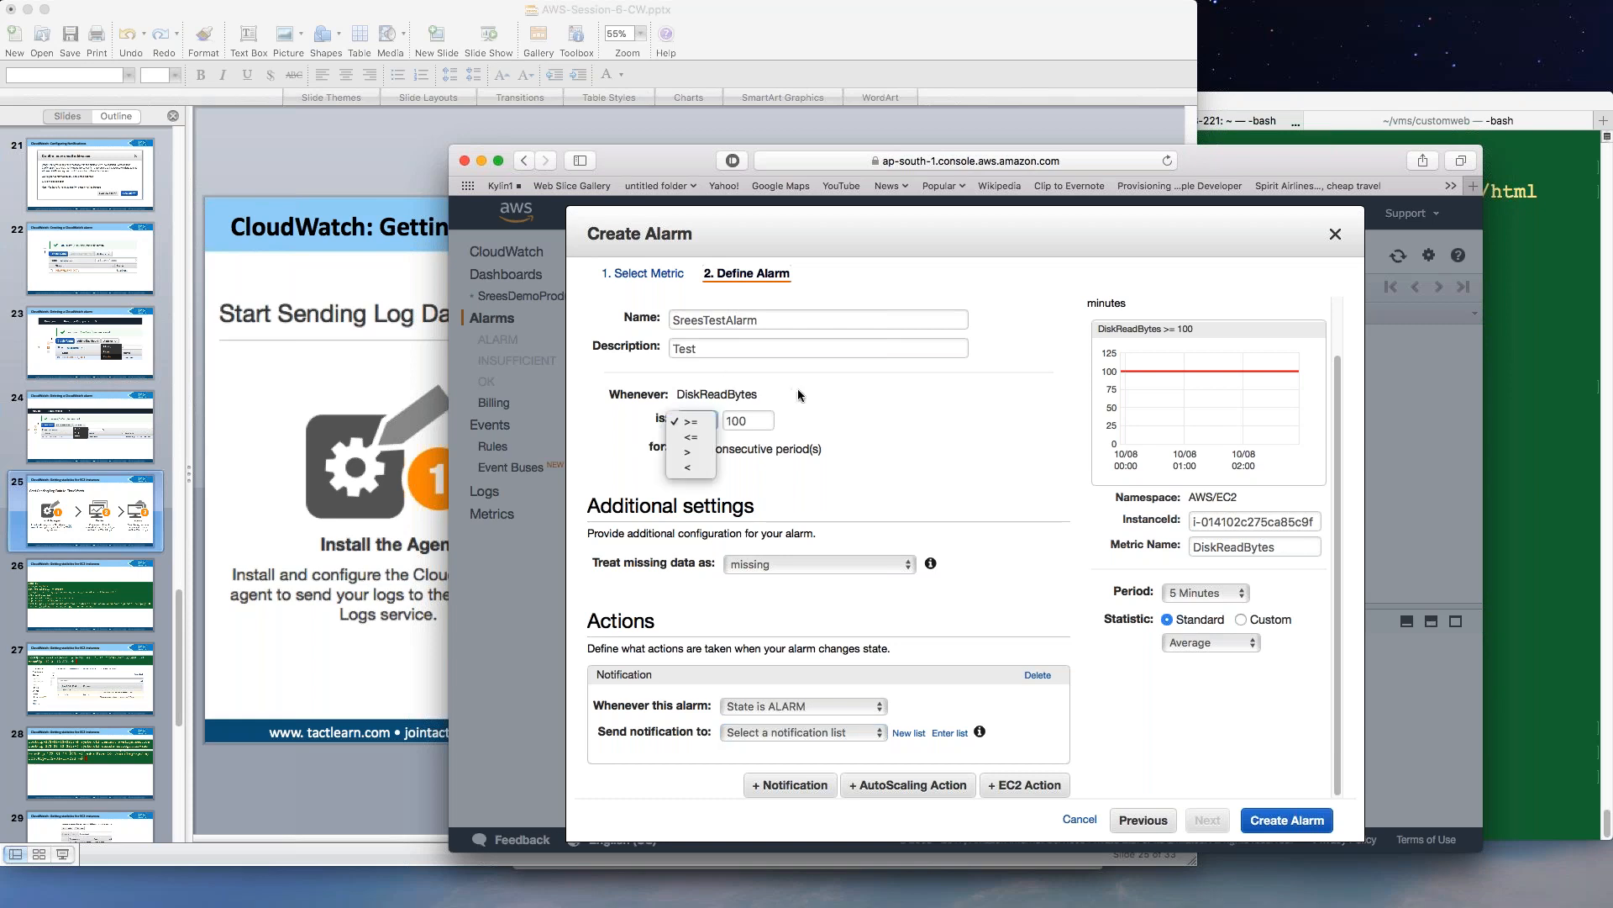
left_click(694, 419)
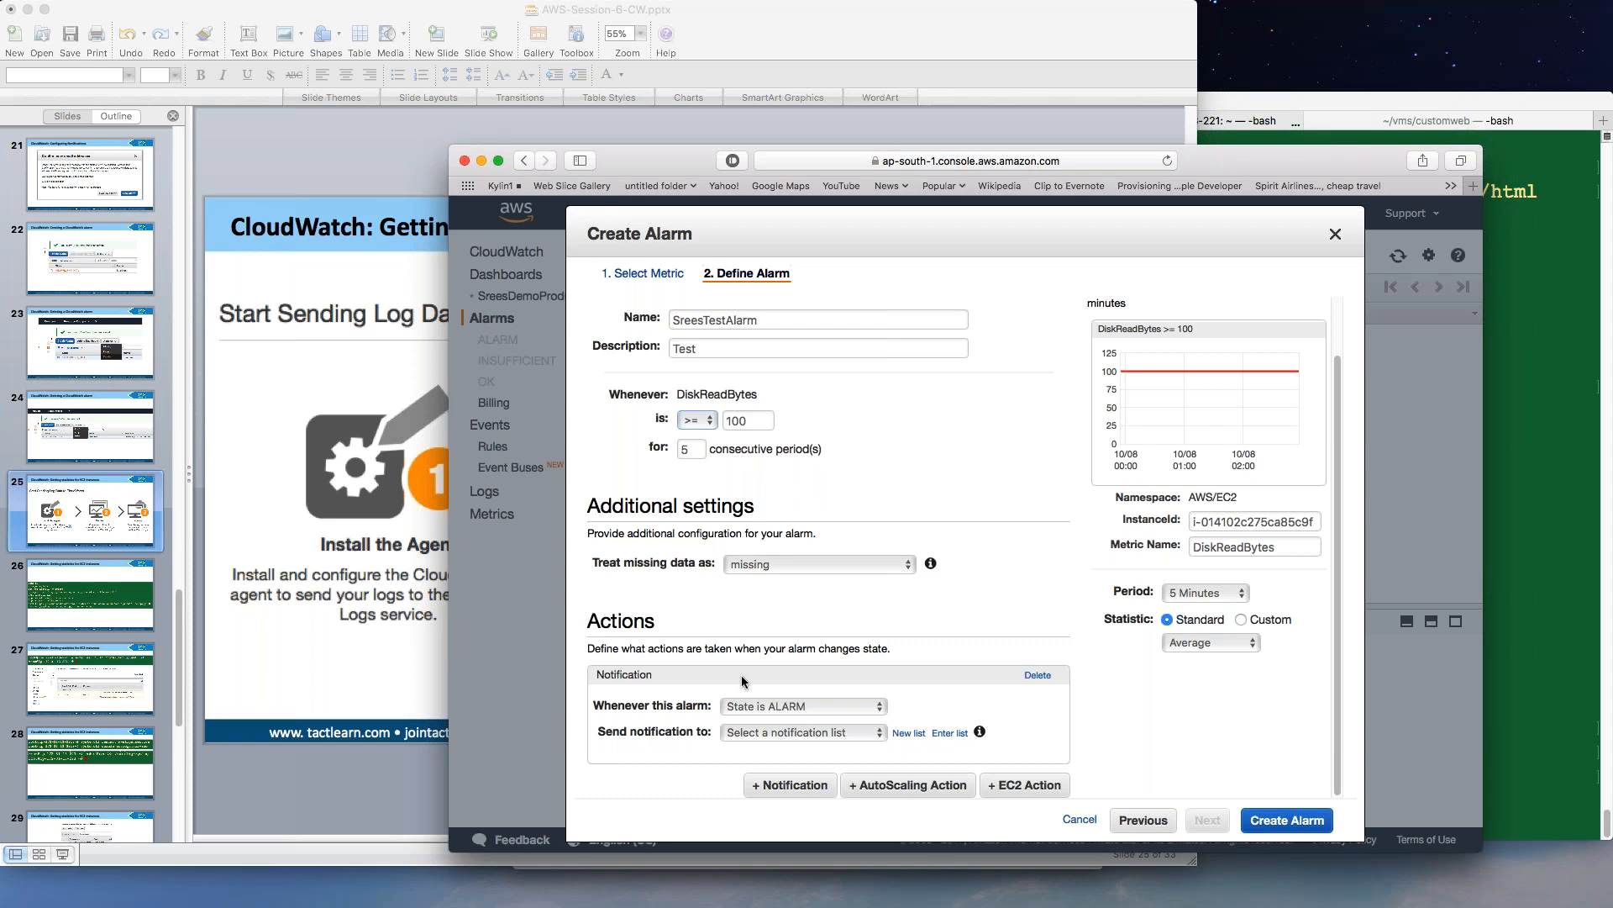
left_click(756, 707)
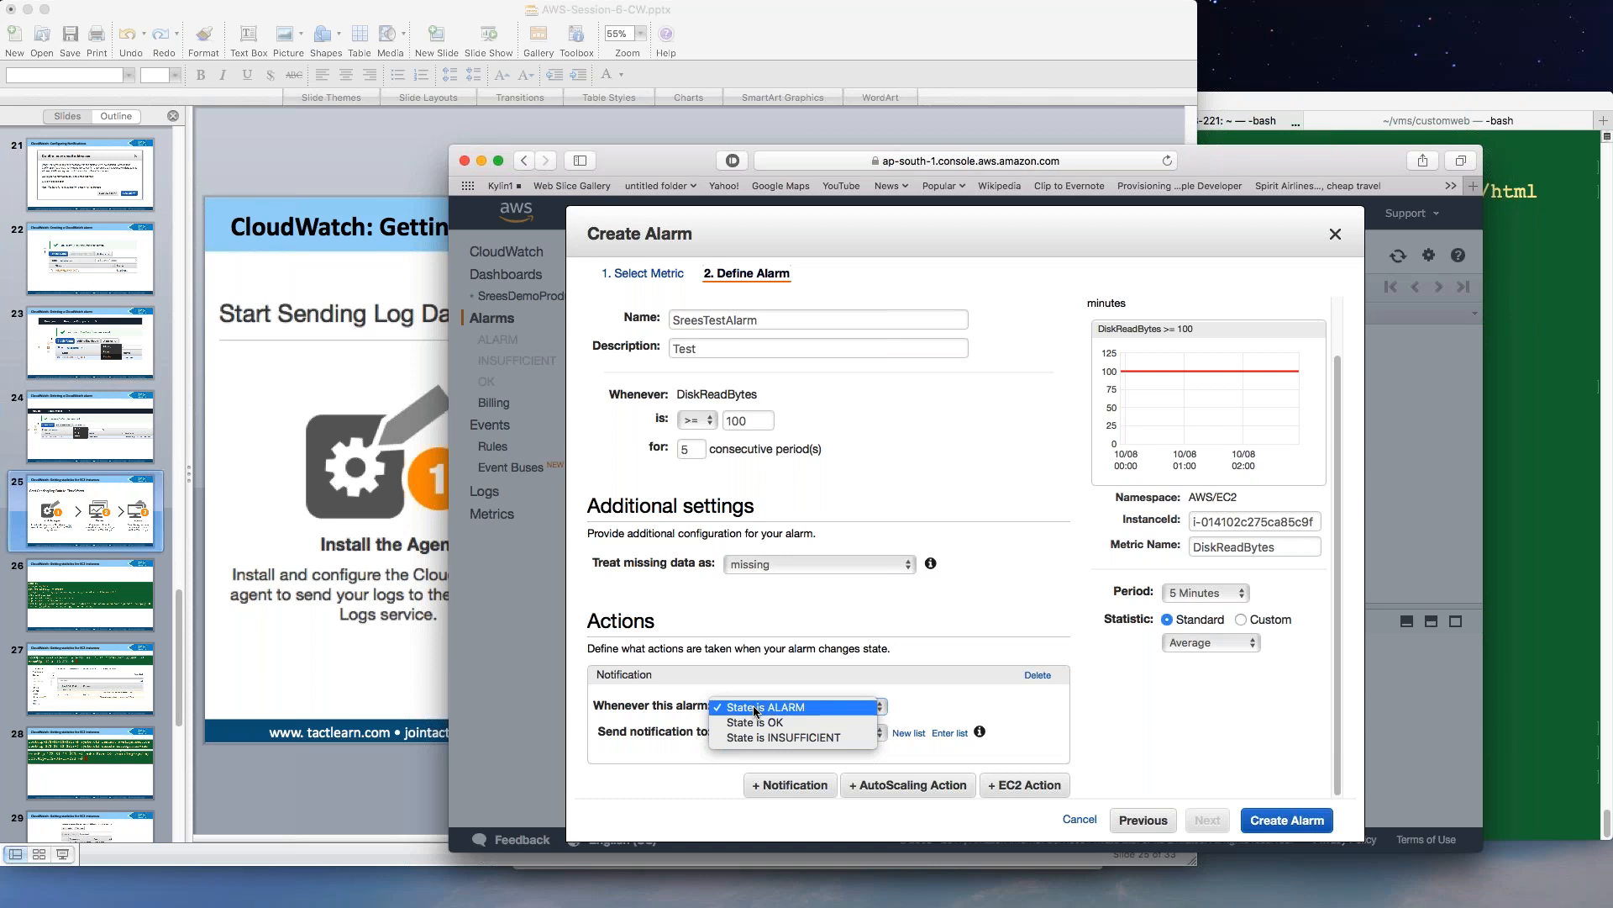
left_click(974, 623)
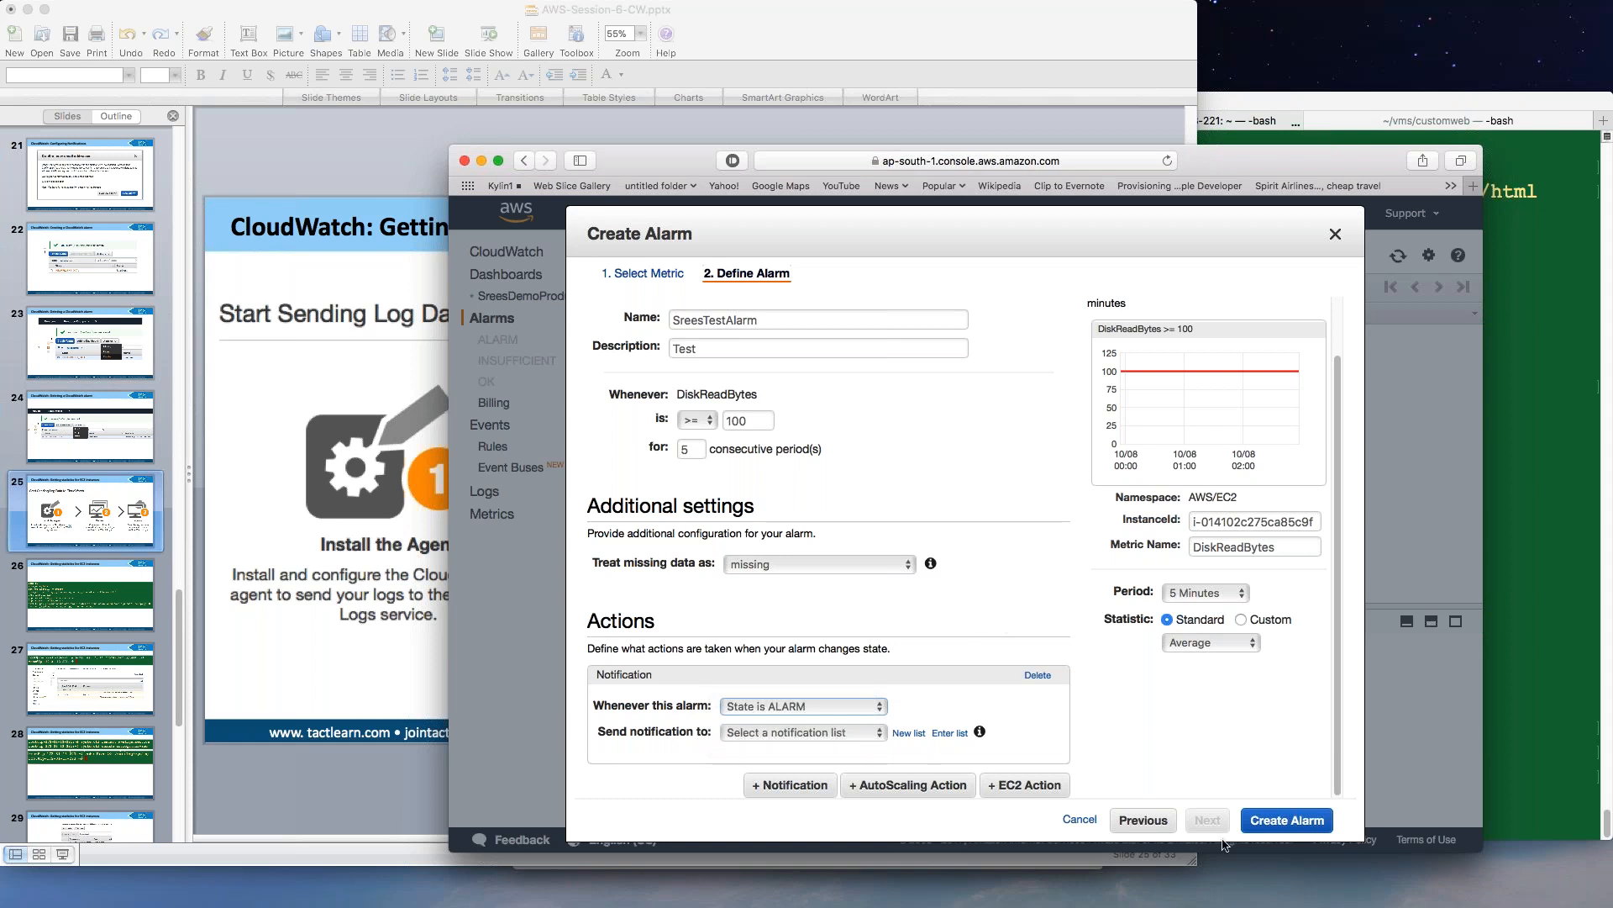
Cancel the unfinished DiskReadBytes alarm to return to the empty Alarms list.
left_click(1080, 819)
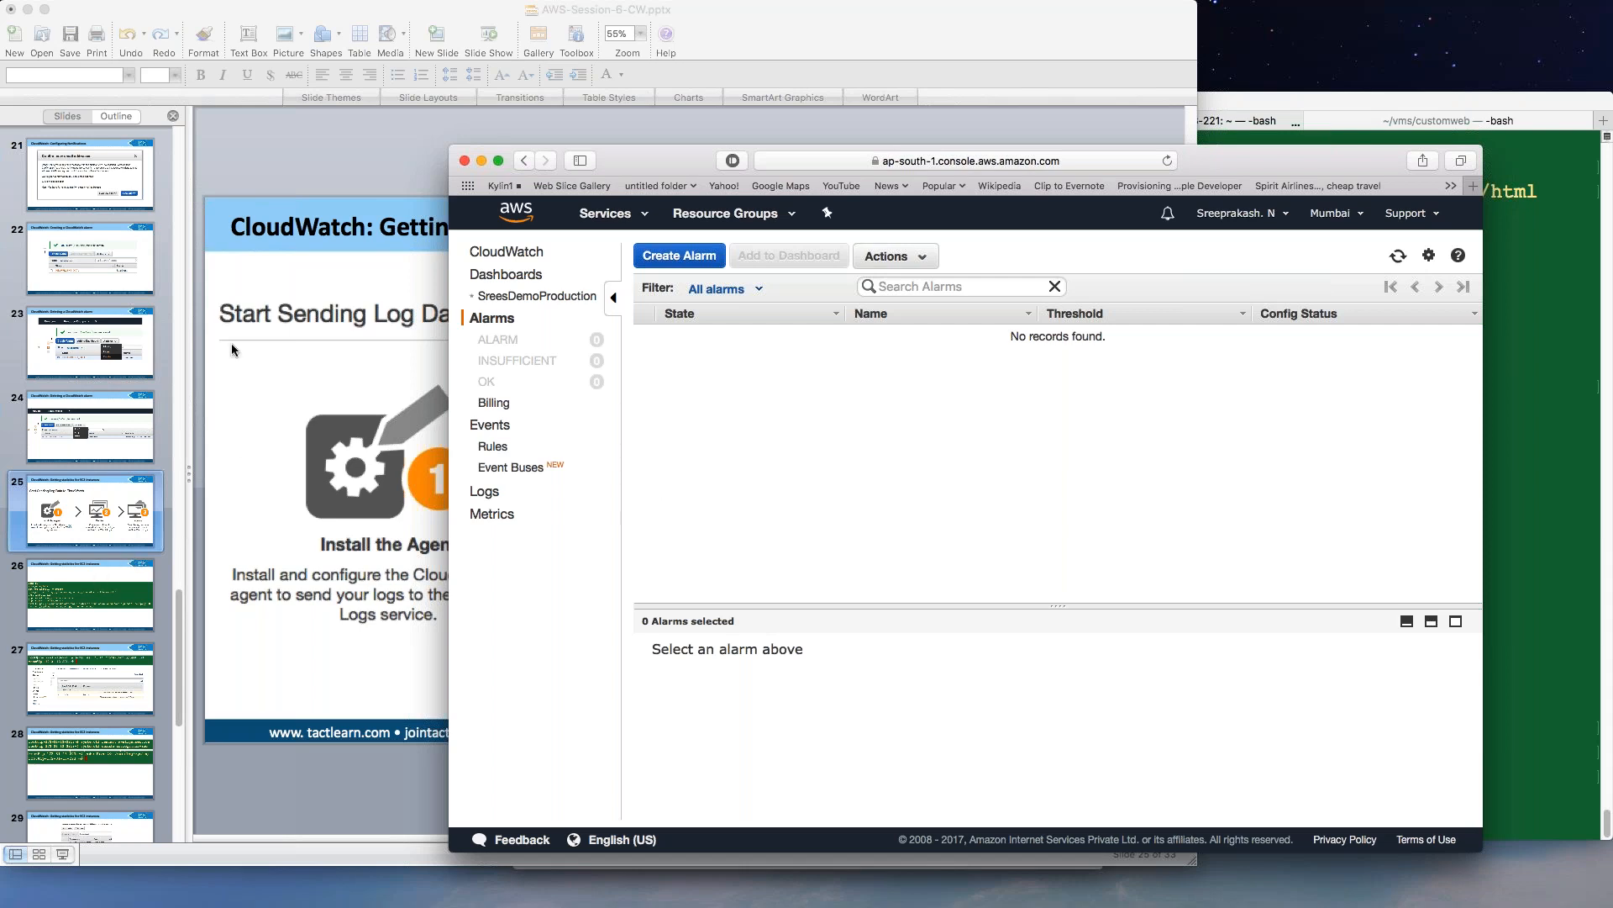
In Terminal, list the current folder with ls -l and change into ../aws.
left_click(1510, 186)
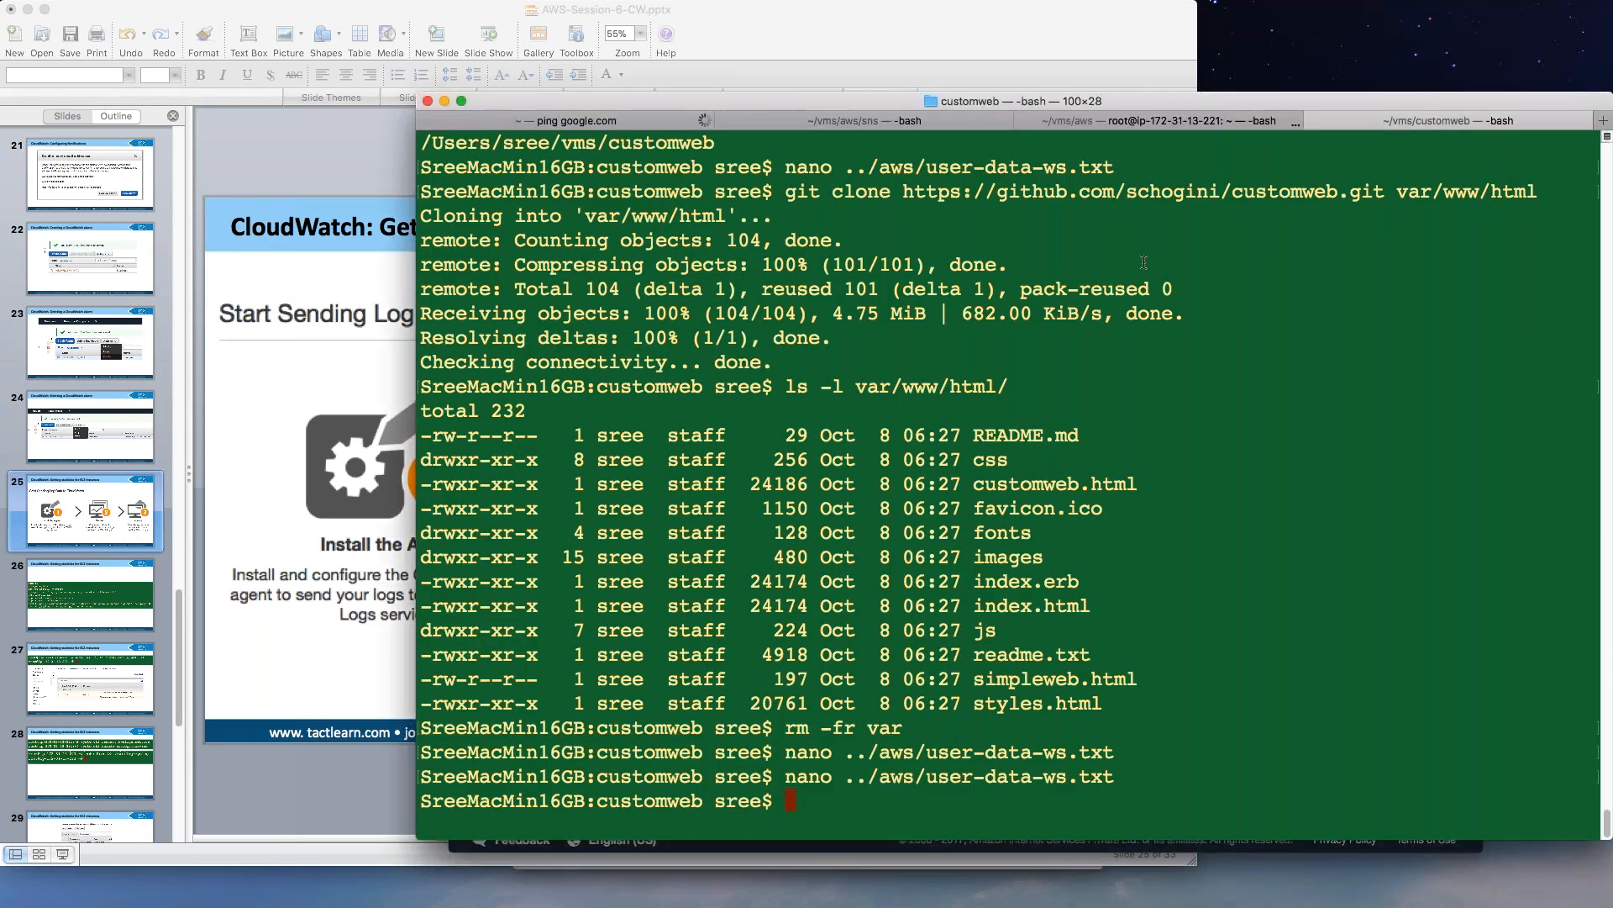
type("ls -l")
key("Return")
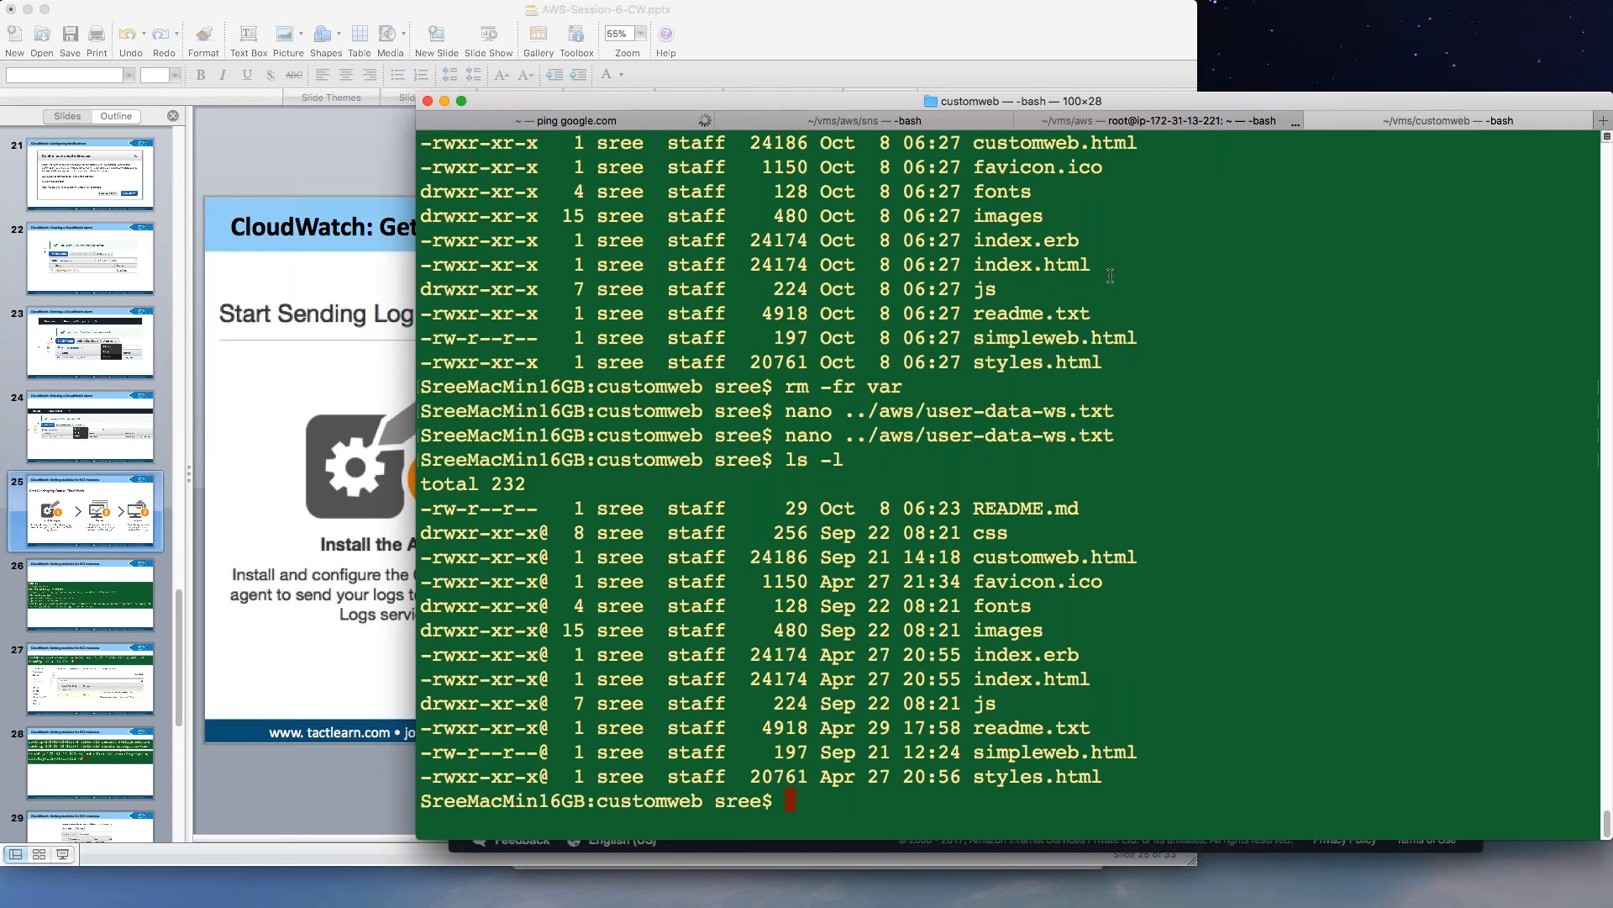
type("cd ../aws")
key("Return")
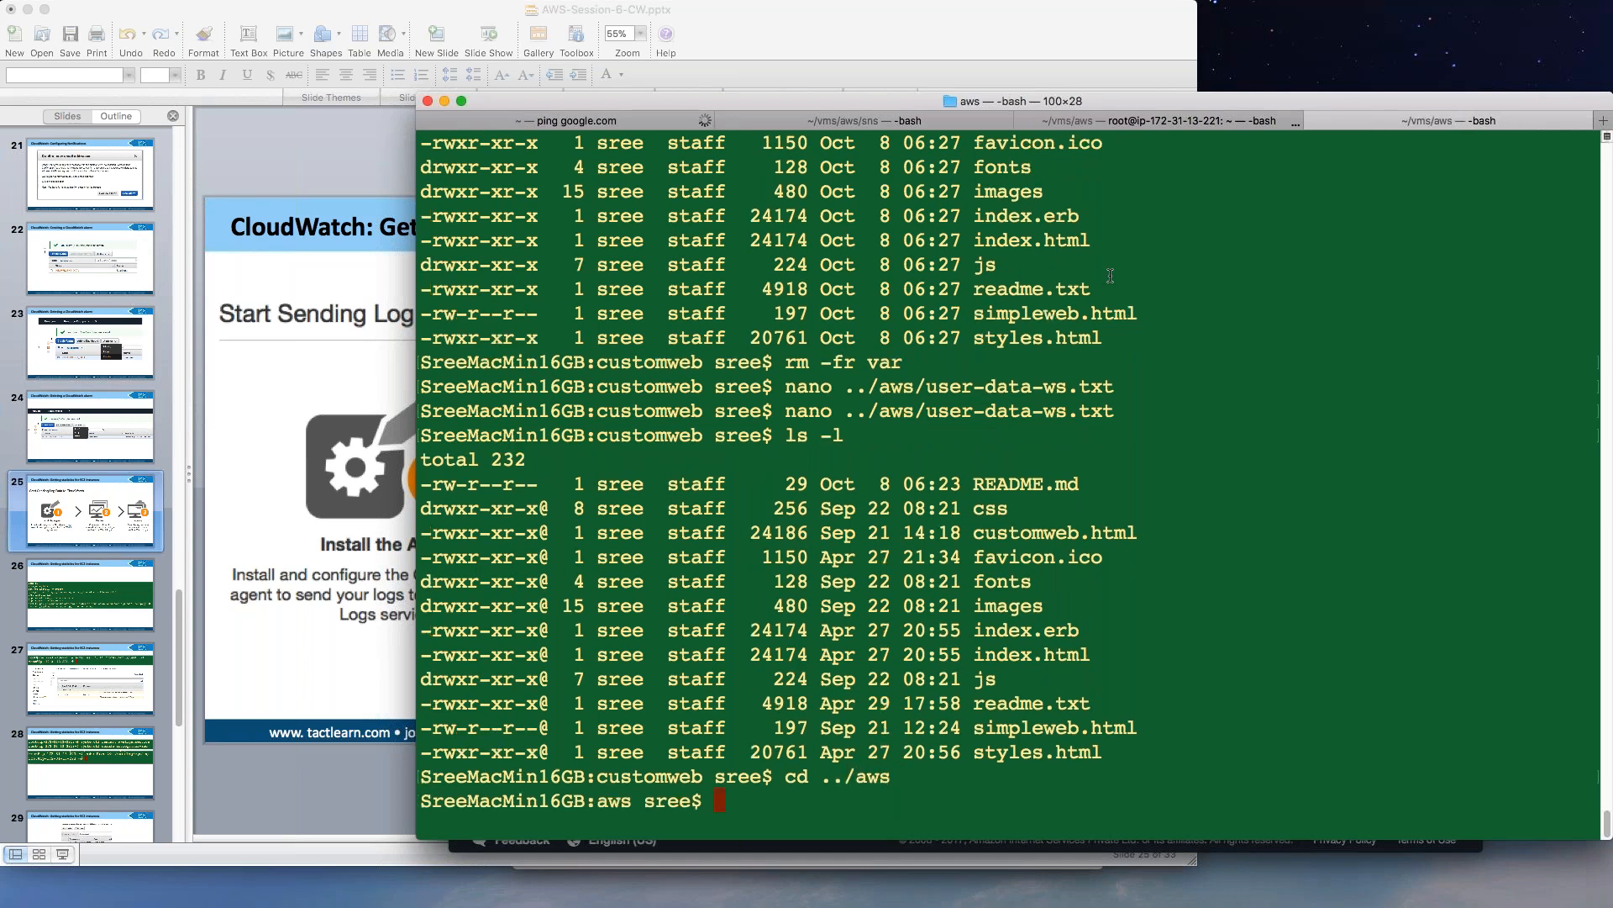
Display the contents of the sree-ci.txt launch script with cat.
type("cat sree-")
key("Tab")
key("Tab")
type("c")
key("Tab")
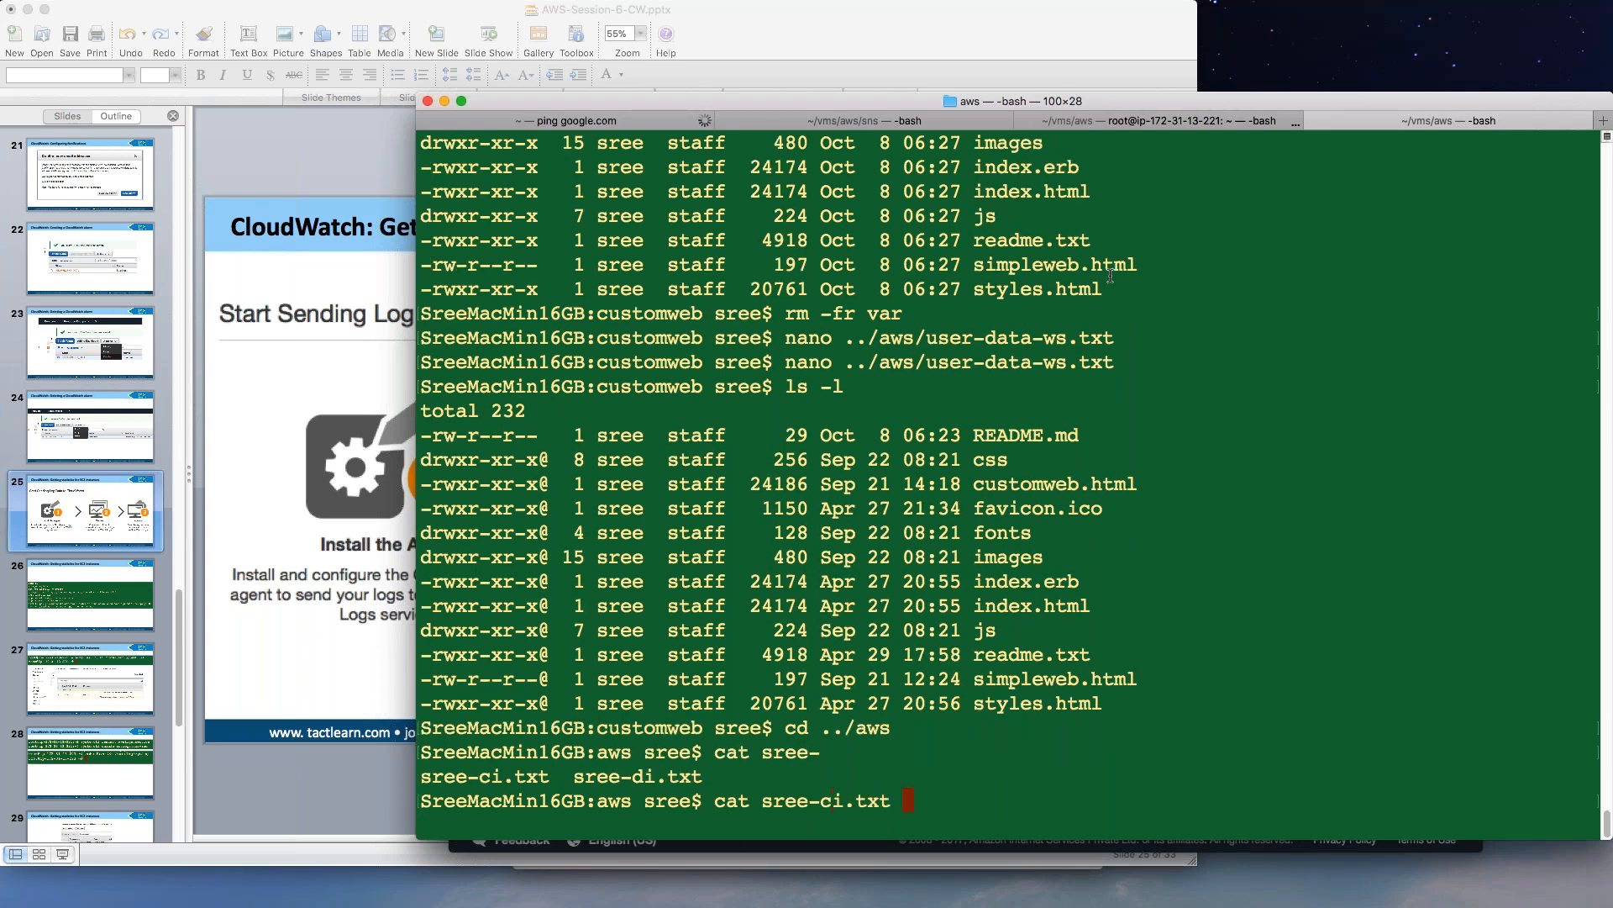
key("Return")
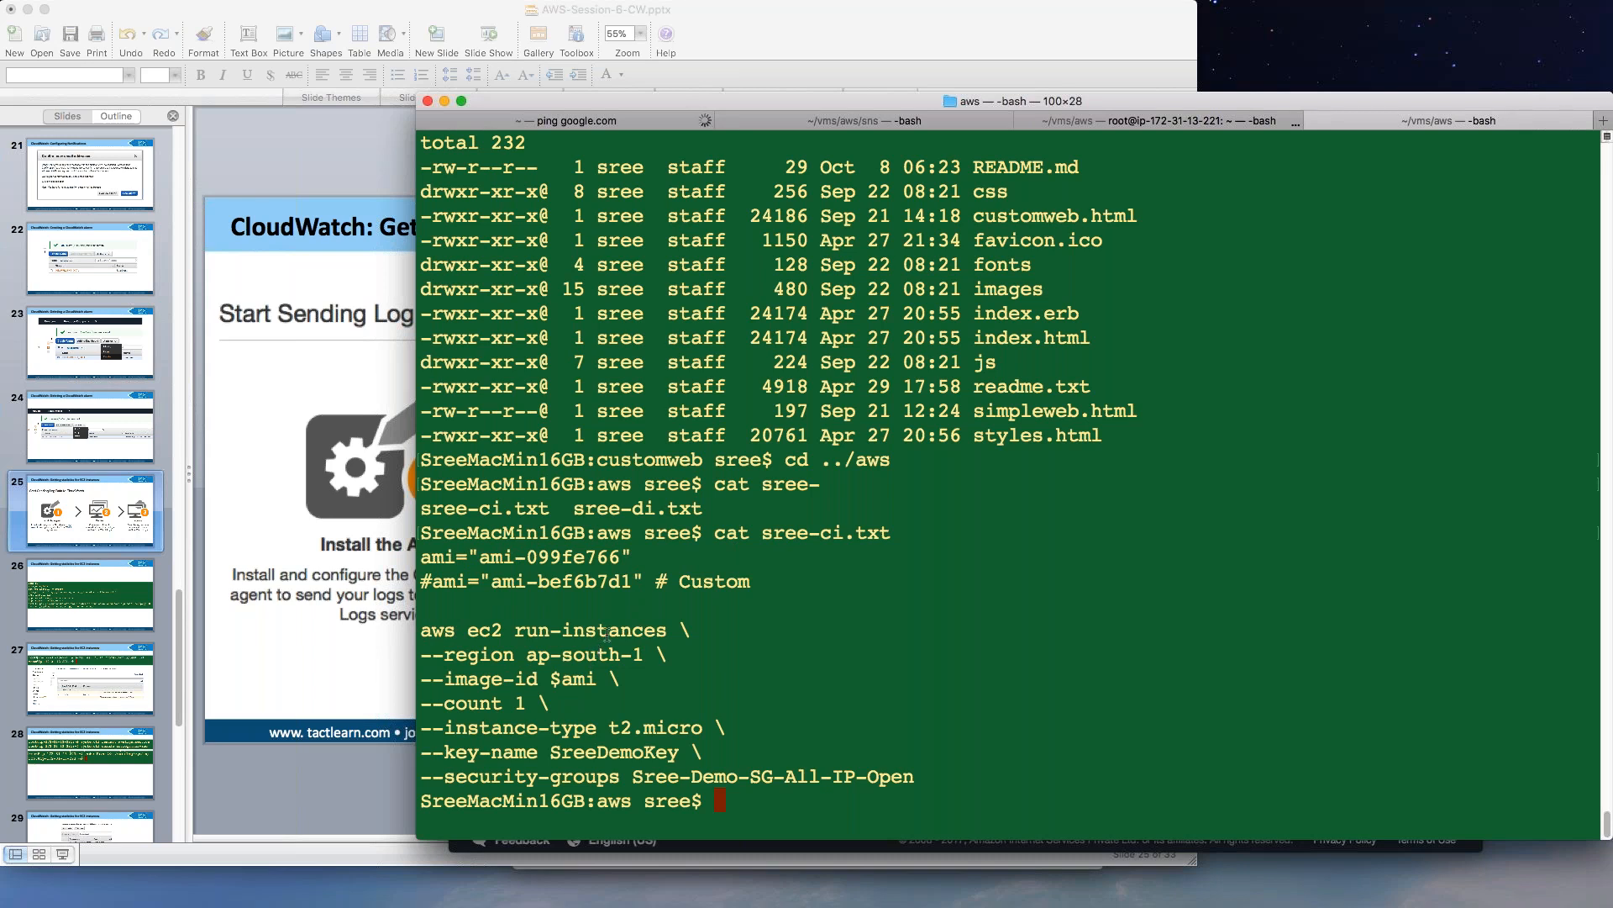
Stage the command sh sree-ci.txt at the prompt, then bring the browser forward.
key("Up")
key("ctrl+a")
type("sh")
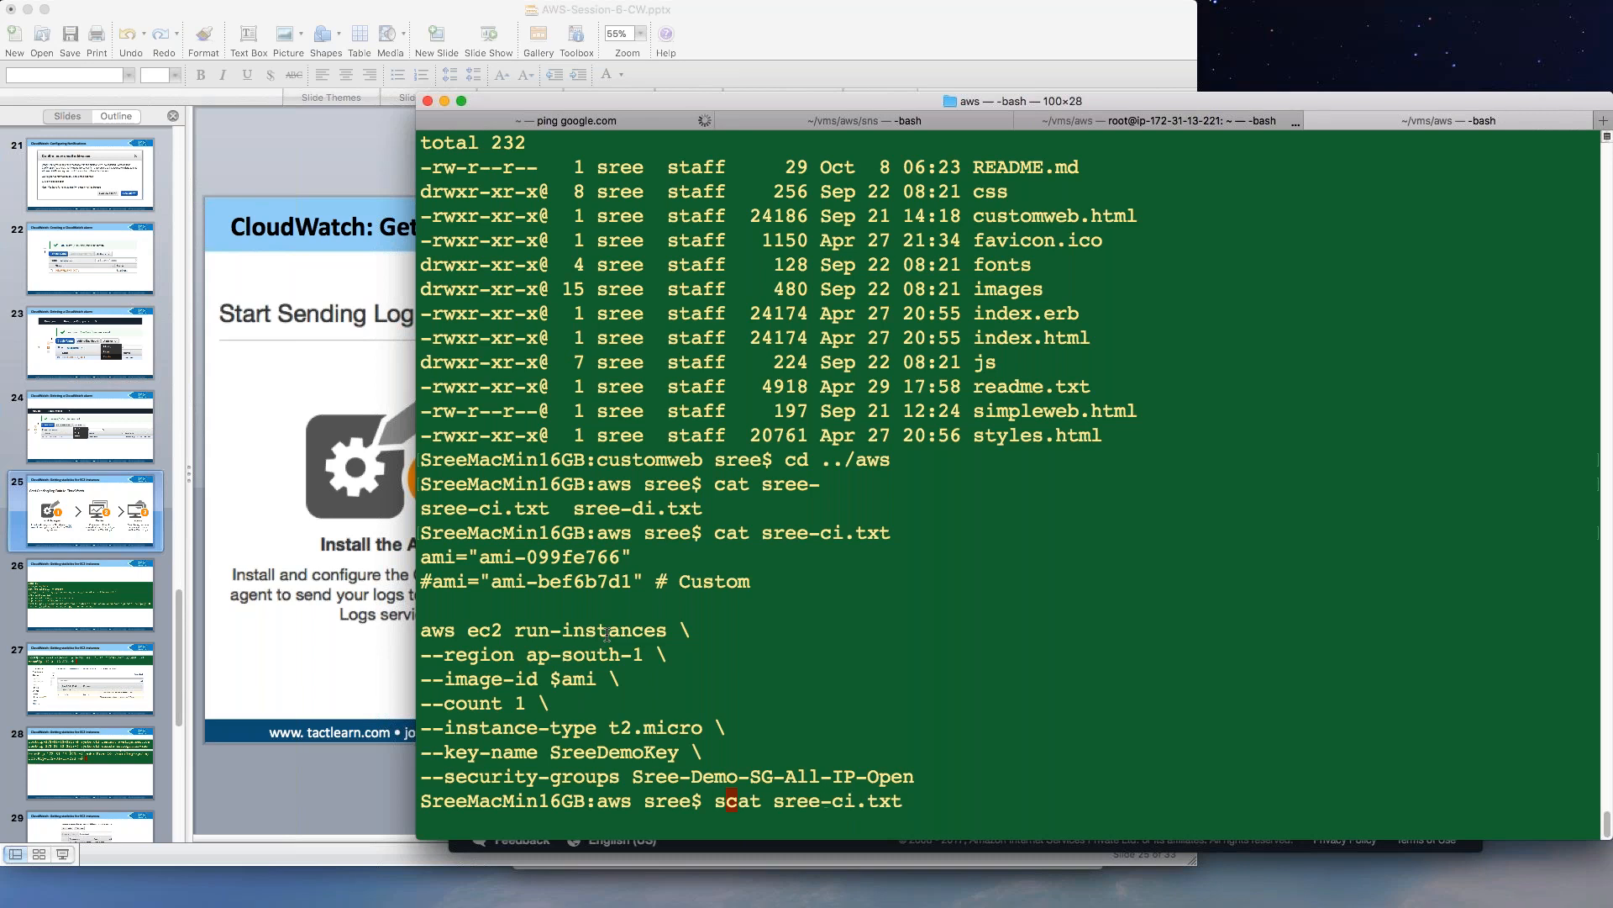
key("Delete")
key("Delete")
key("Delete")
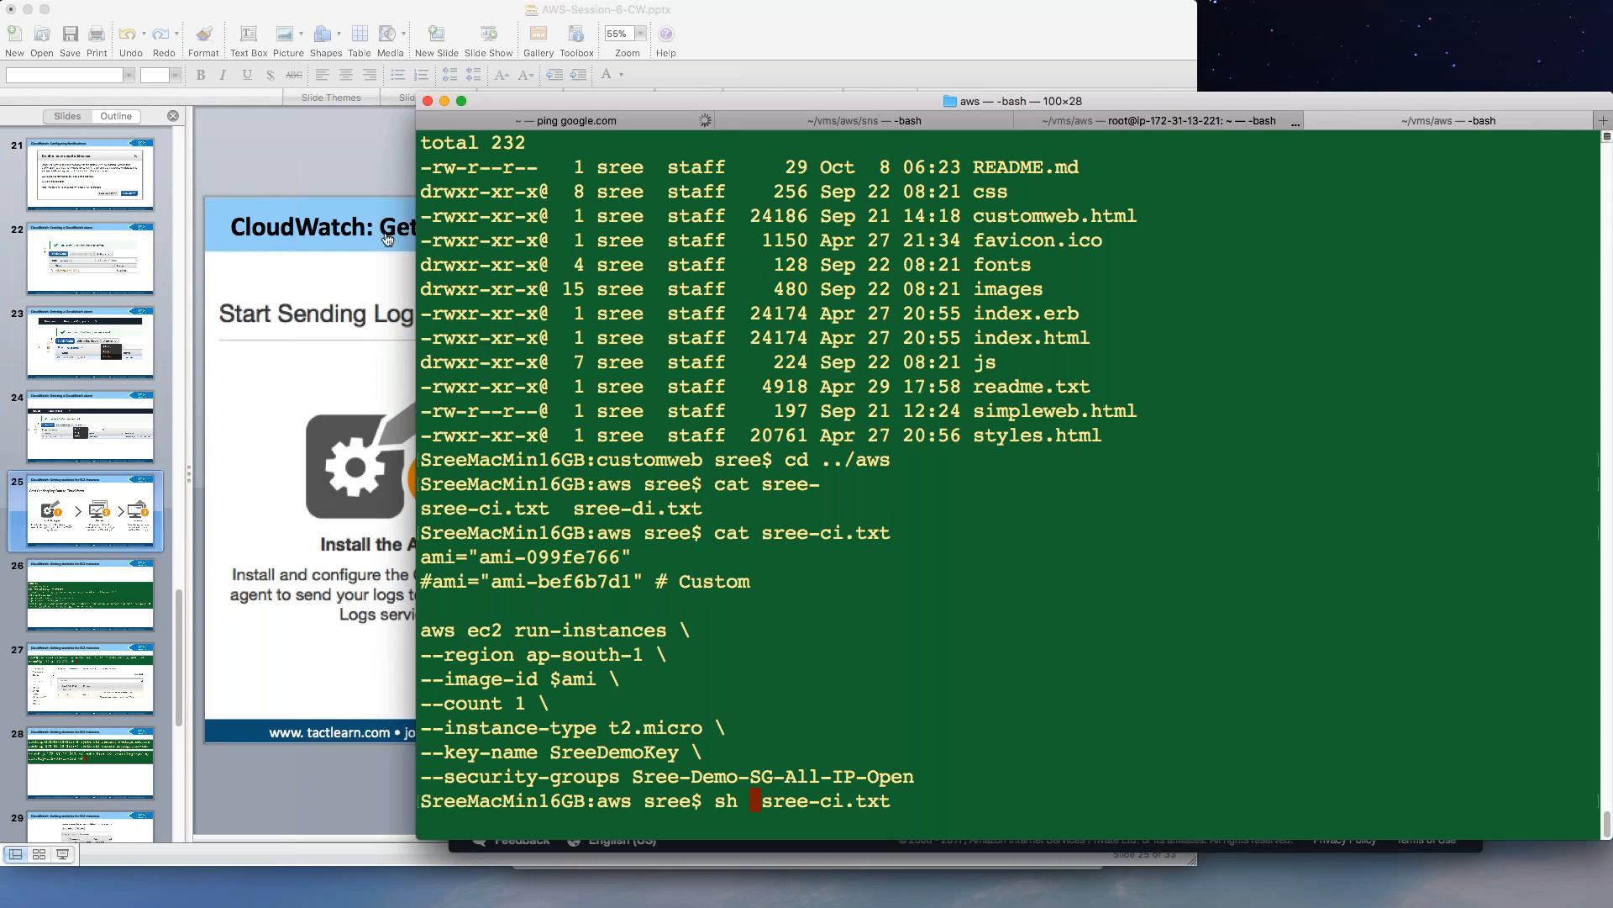
key("super+Tab")
left_click_drag(697, 160, 255, 36)
Leave CloudWatch for the EC2 console and view the Mumbai region's running instances.
left_click(164, 93)
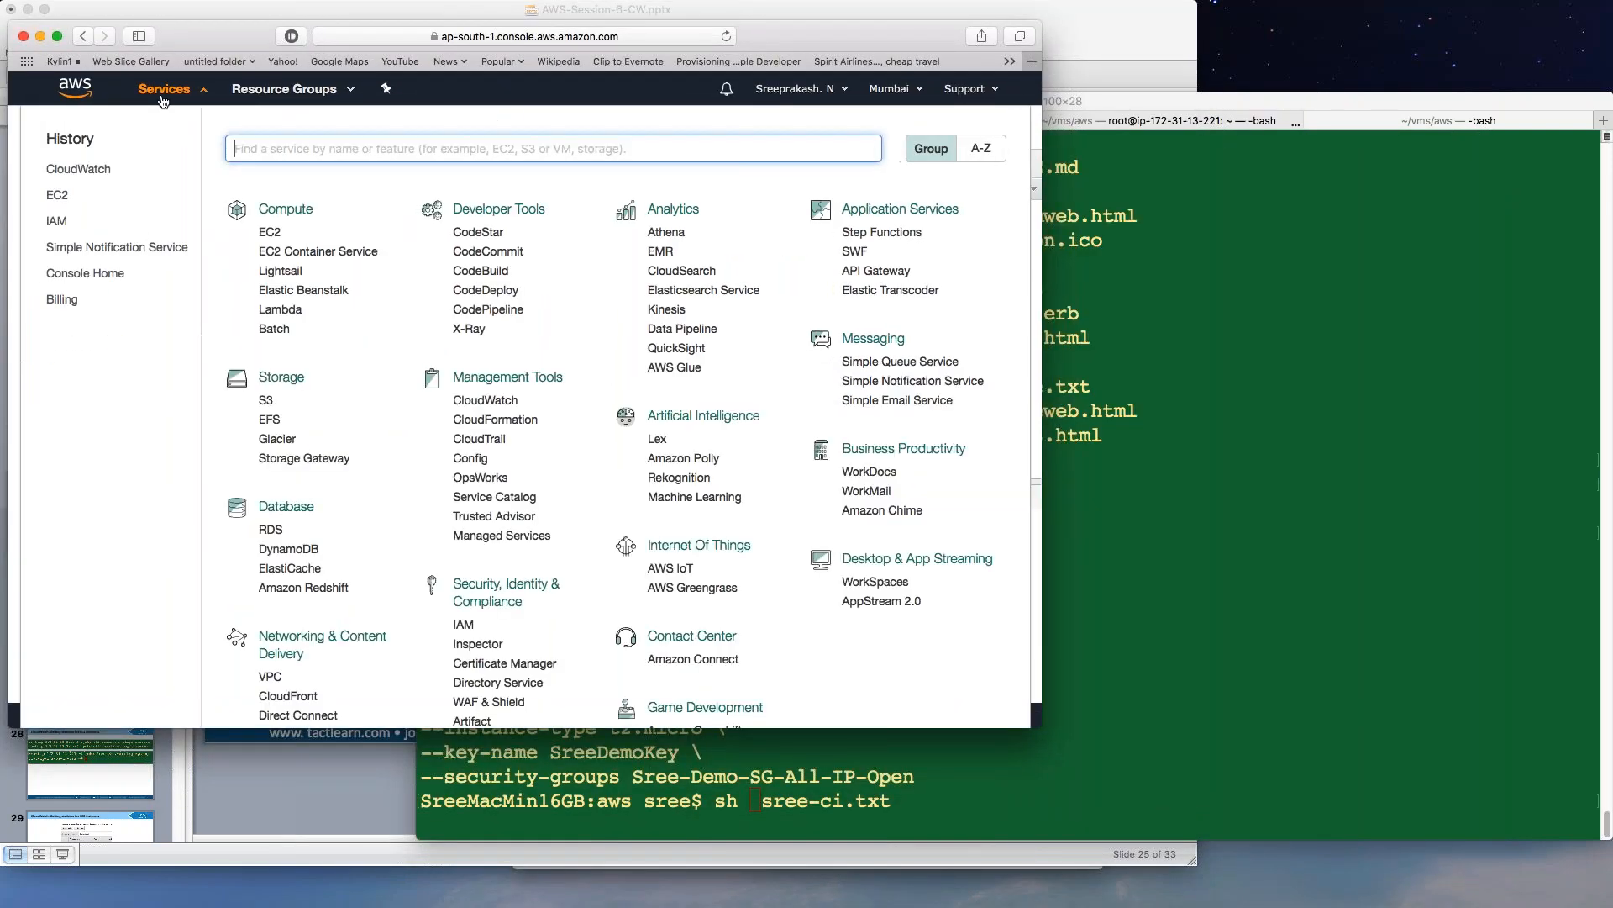
left_click(56, 195)
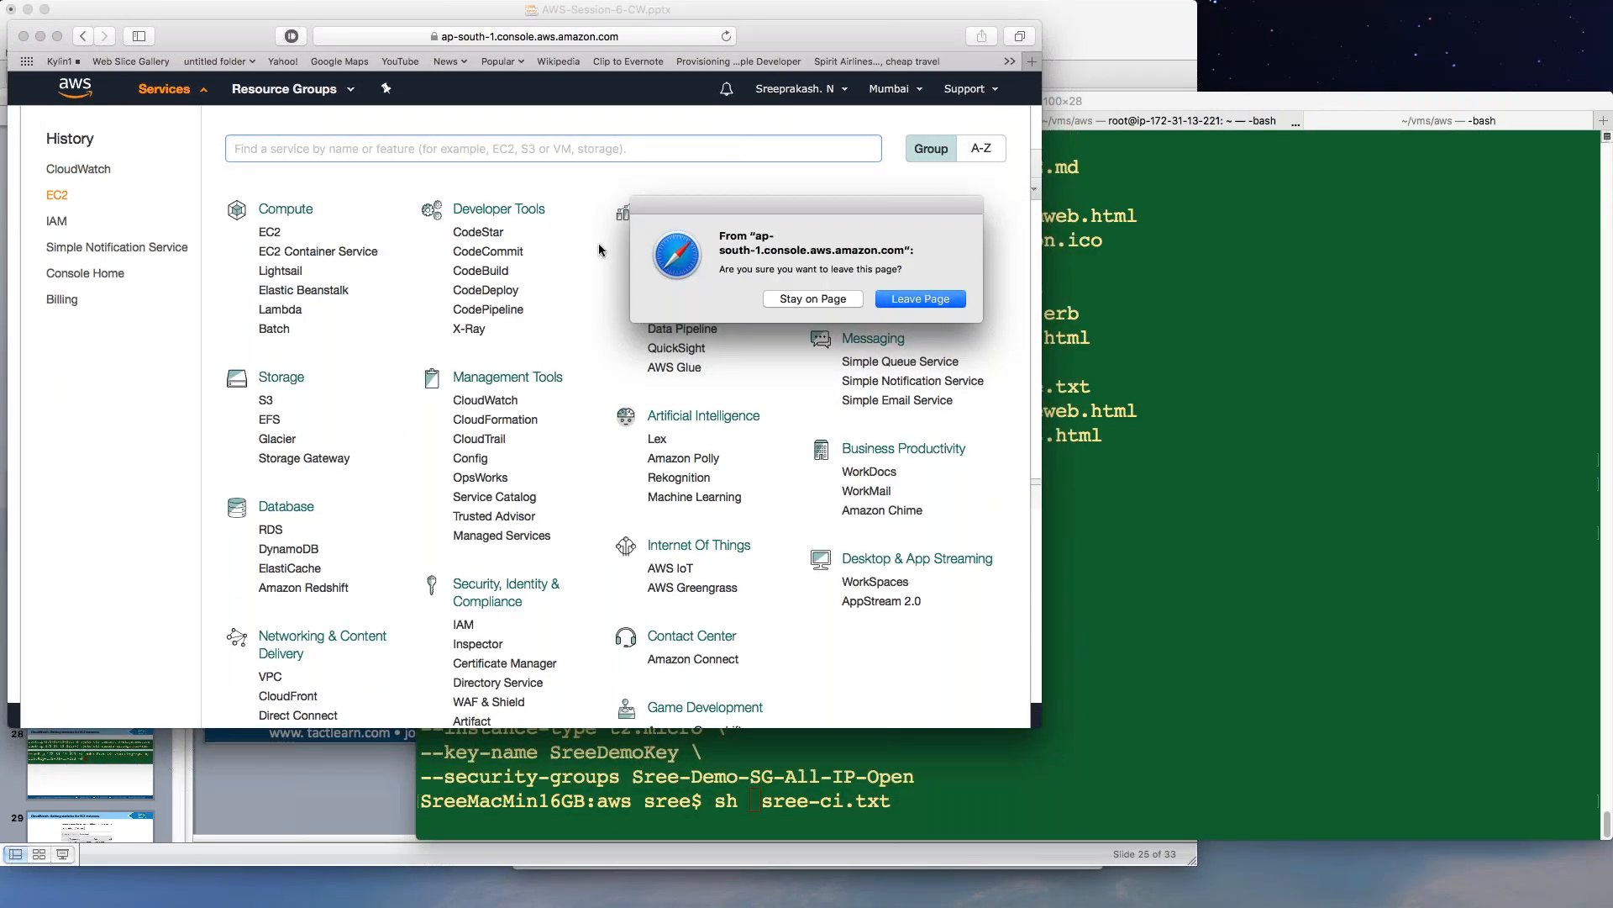
left_click(914, 300)
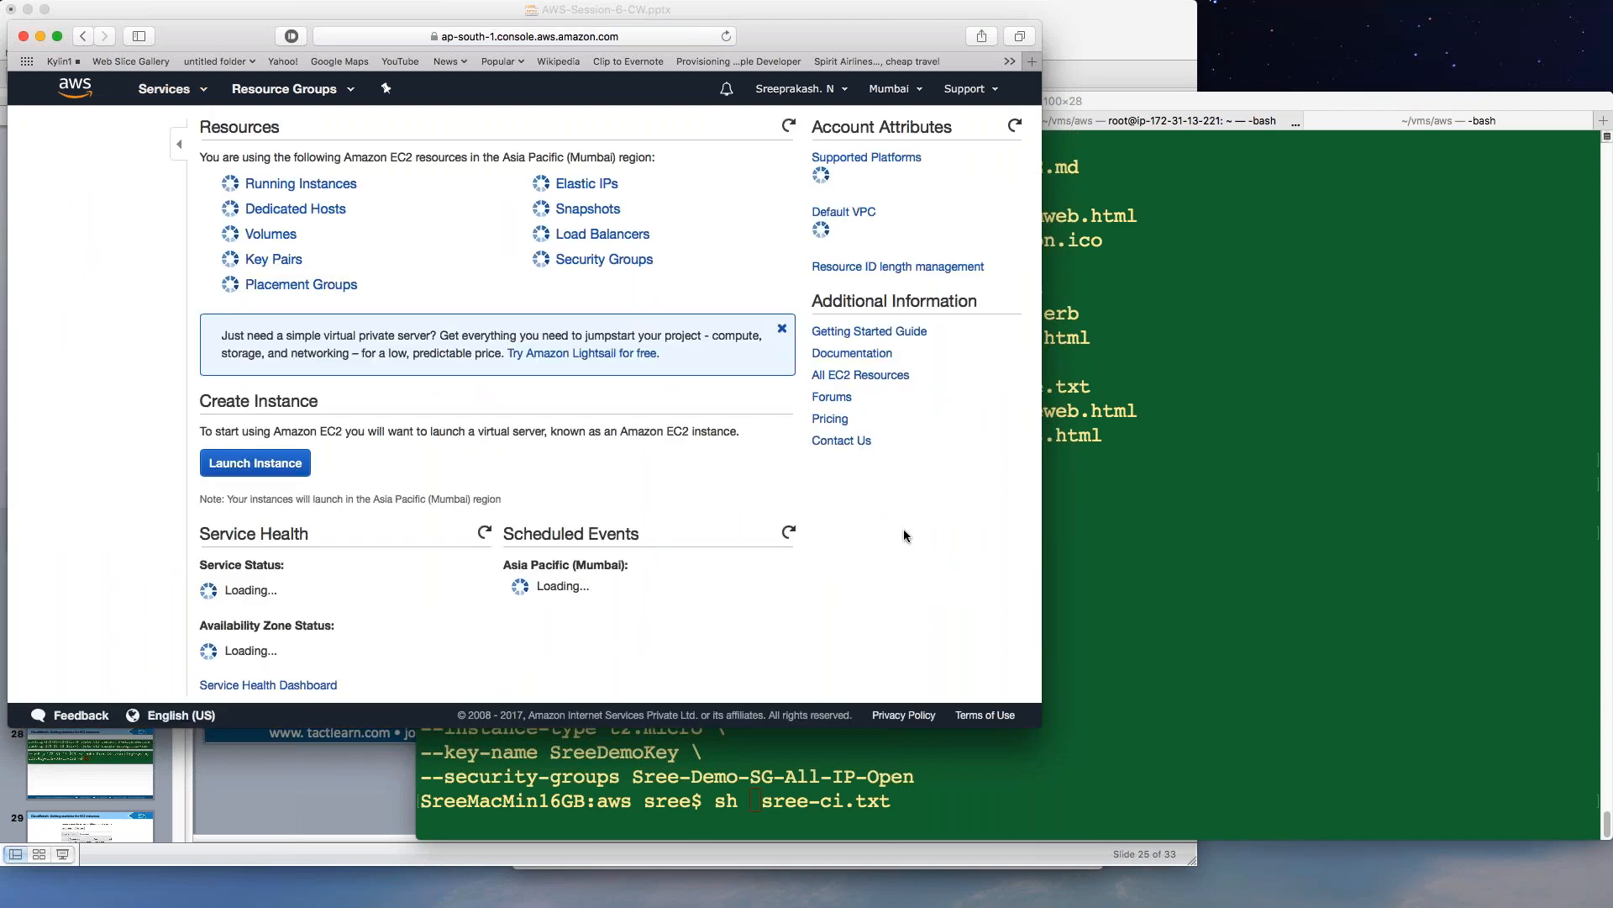
left_click(336, 187)
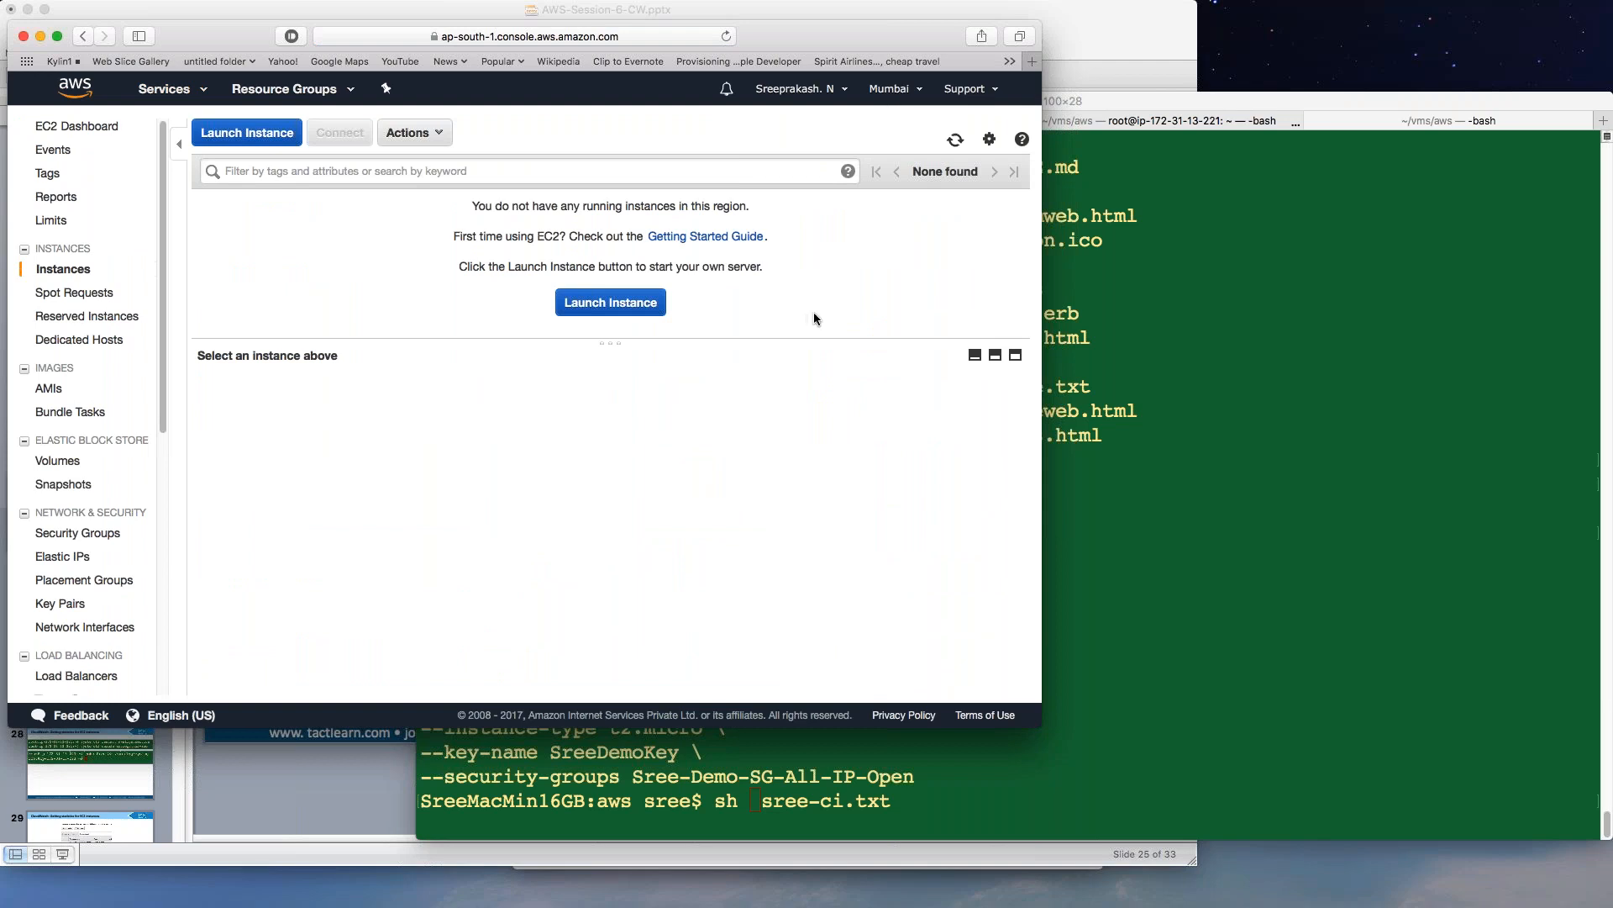
Run the saved launch script to start a t2.micro instance in ap-south-1, and confirm it appears running in EC2.
left_click(1089, 479)
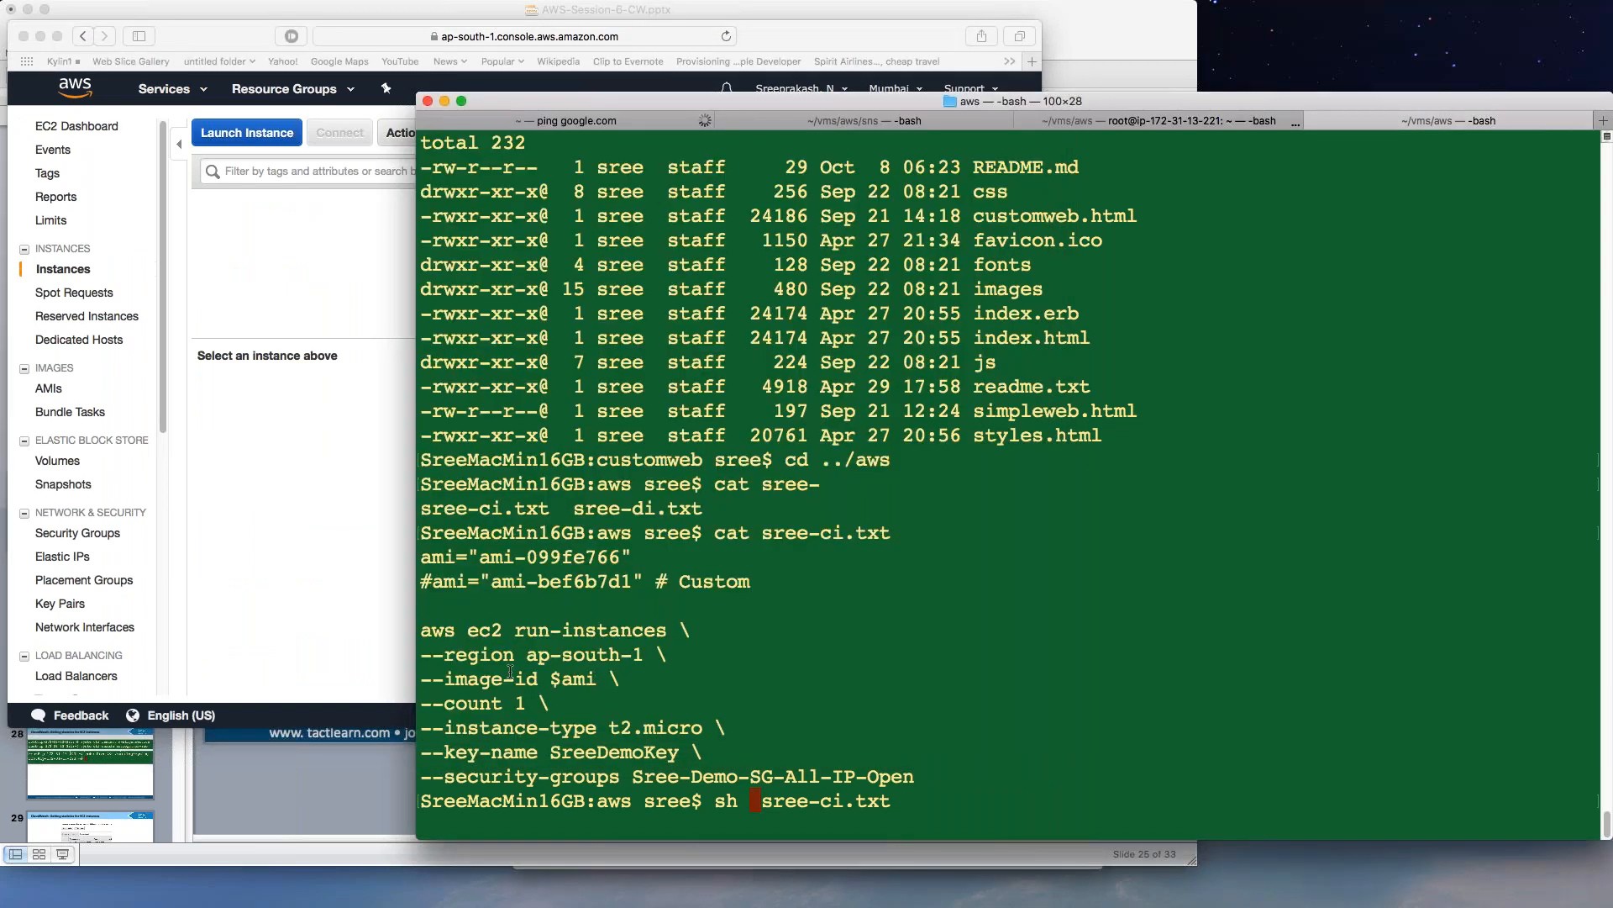
left_click_drag(528, 653, 641, 654)
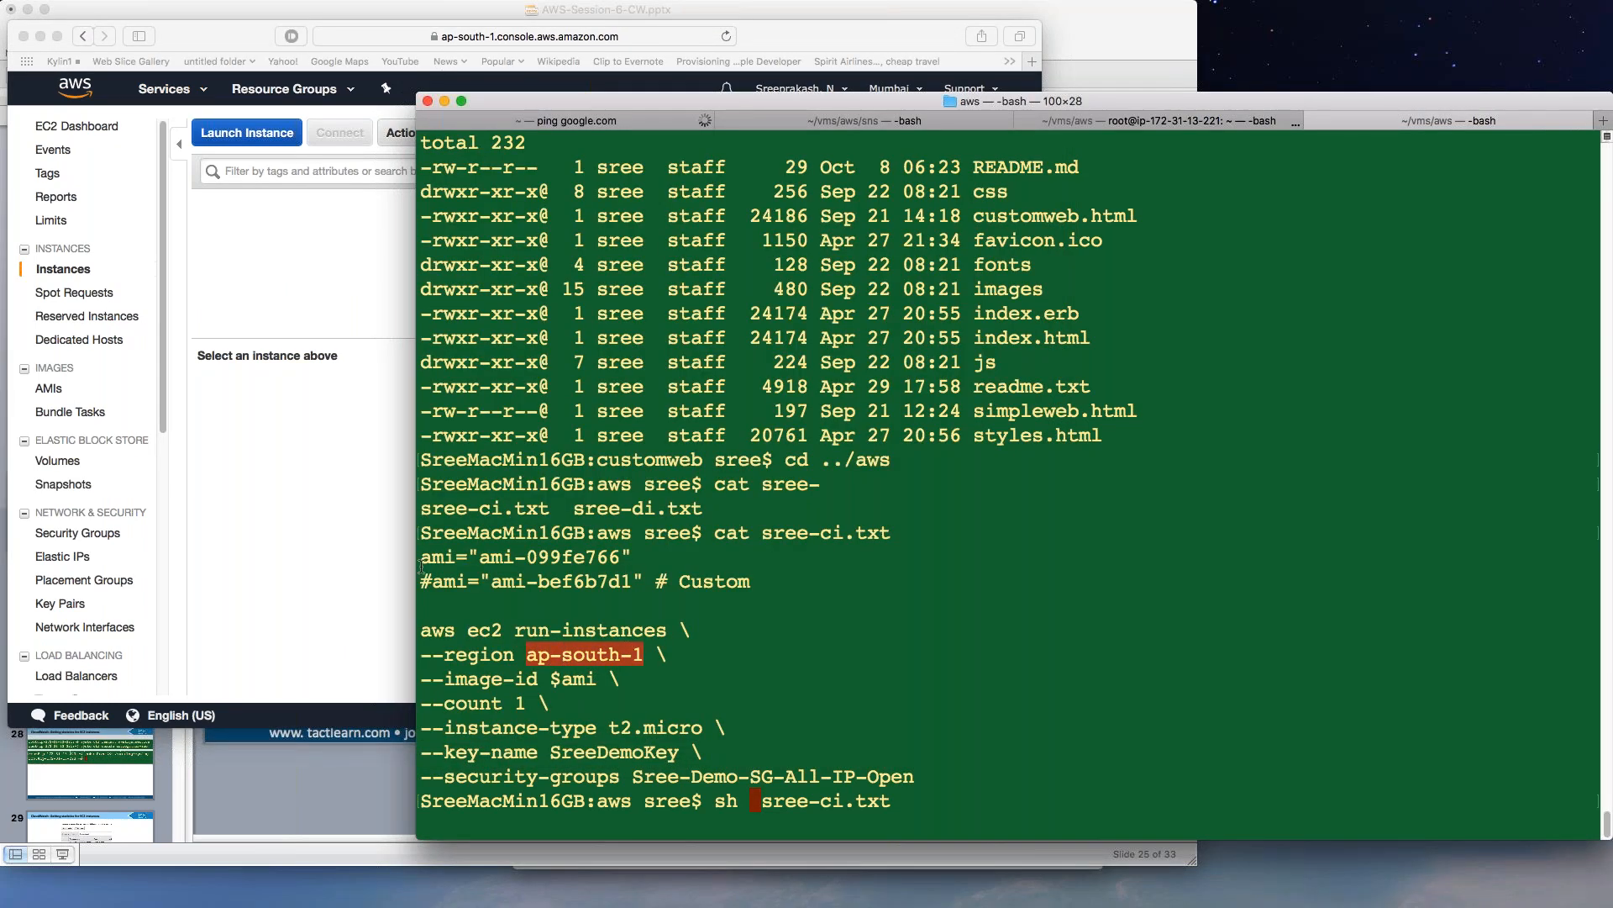
left_click(380, 537)
left_click_drag(1152, 104, 1578, 96)
left_click_drag(987, 89, 1056, 63)
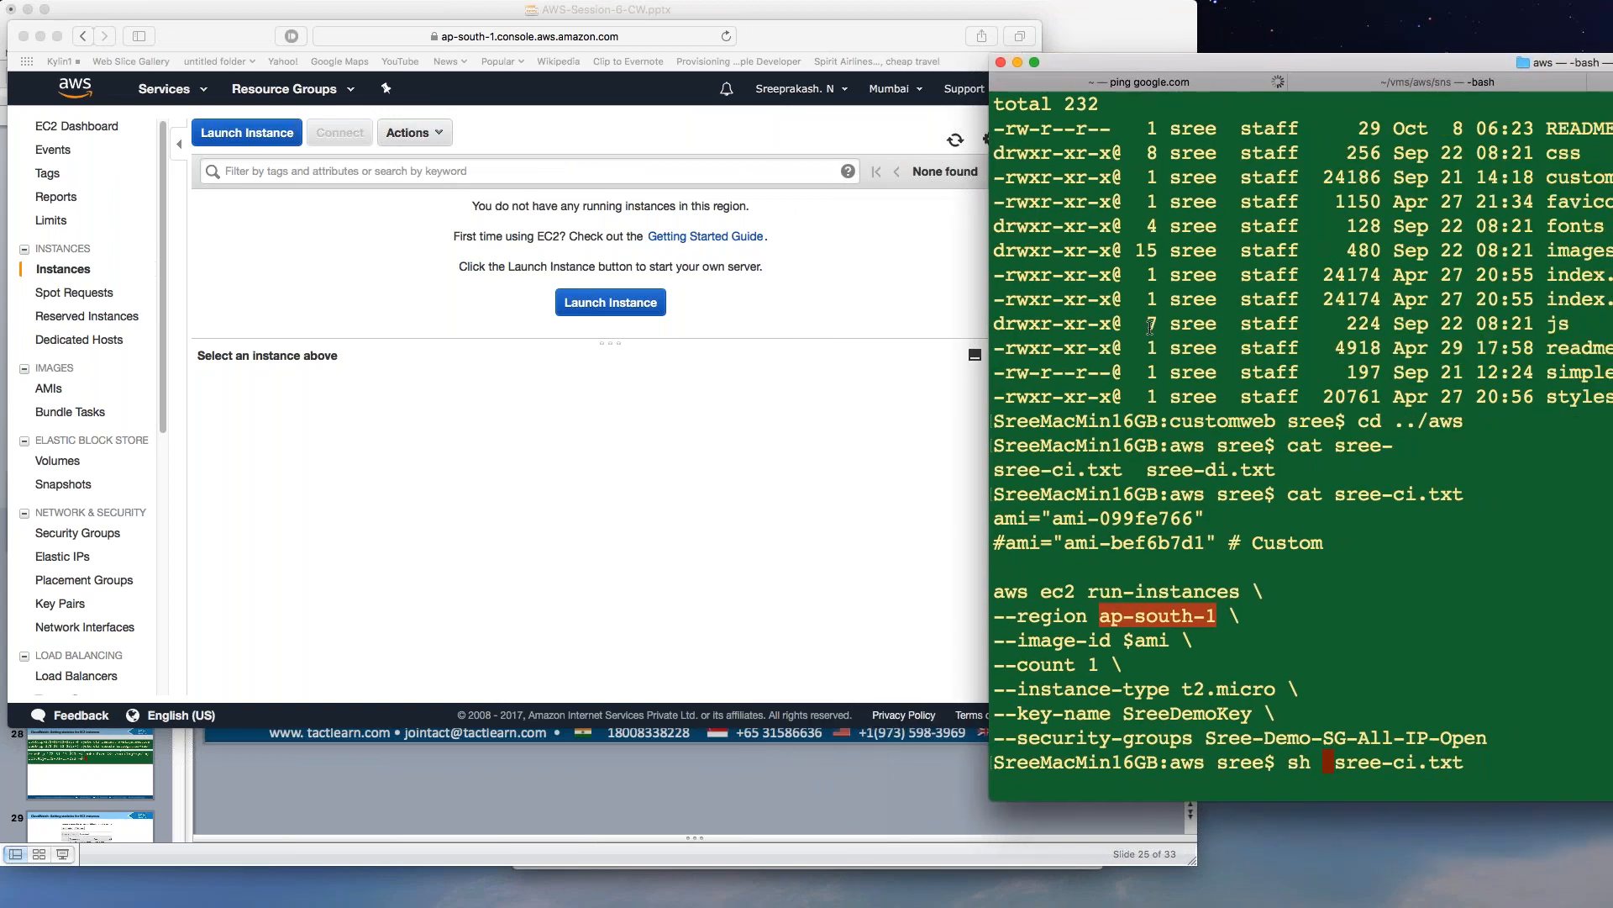
key("Return")
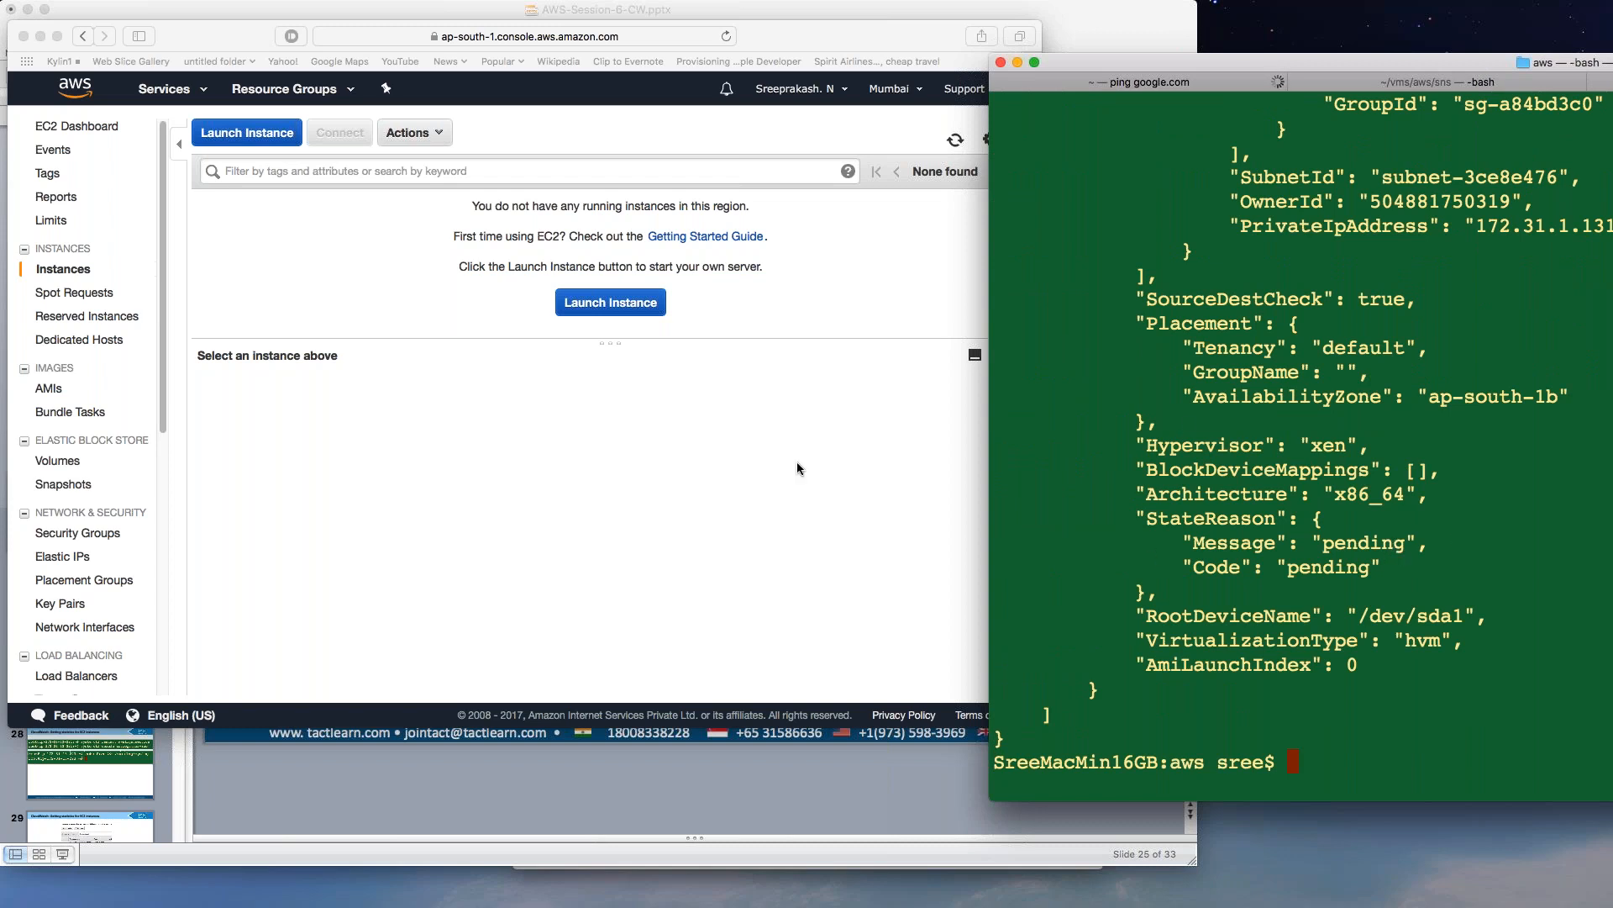
left_click(774, 452)
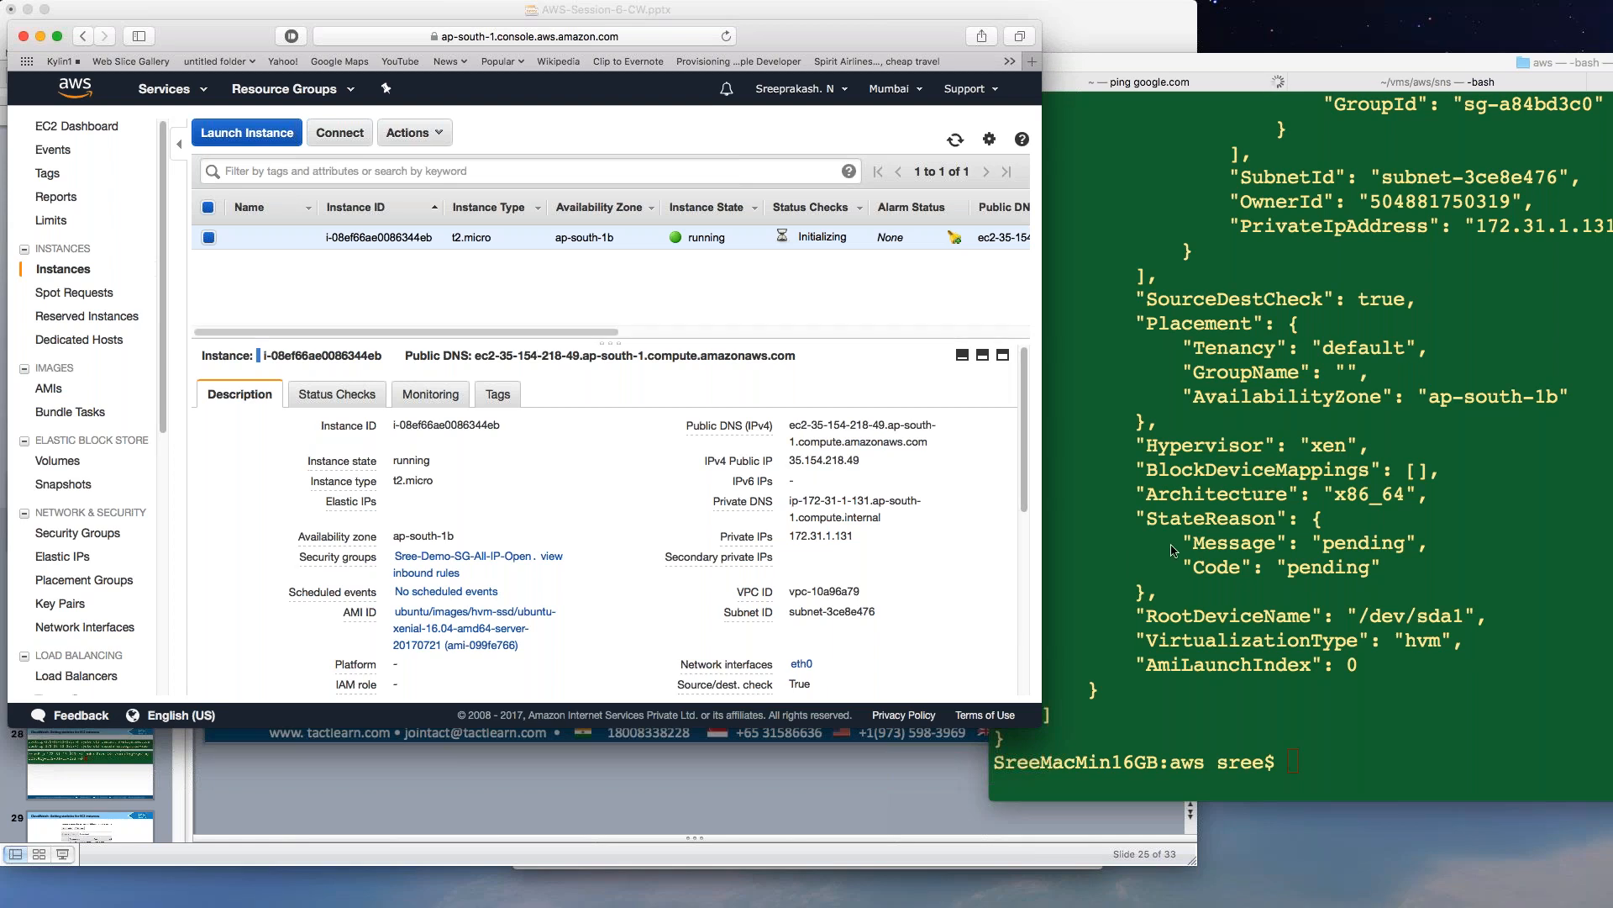
Copy the new instance's public IPv4 address 35.154.218.49 from the EC2 console.
key("super+Tab")
left_click(683, 286)
left_click(1294, 708)
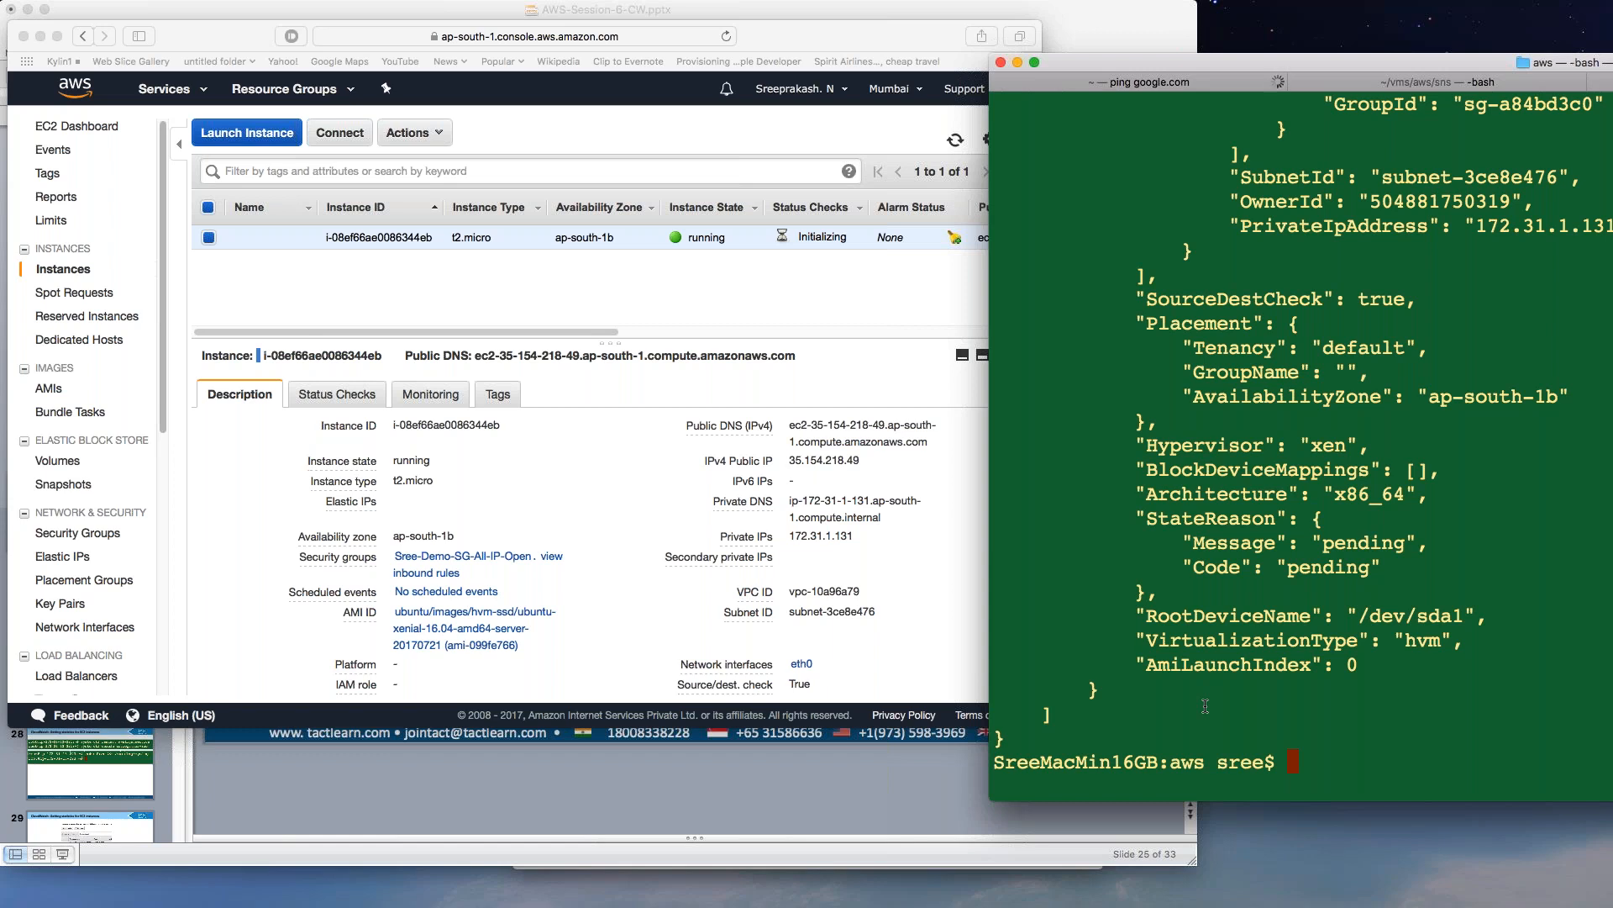
left_click(870, 462)
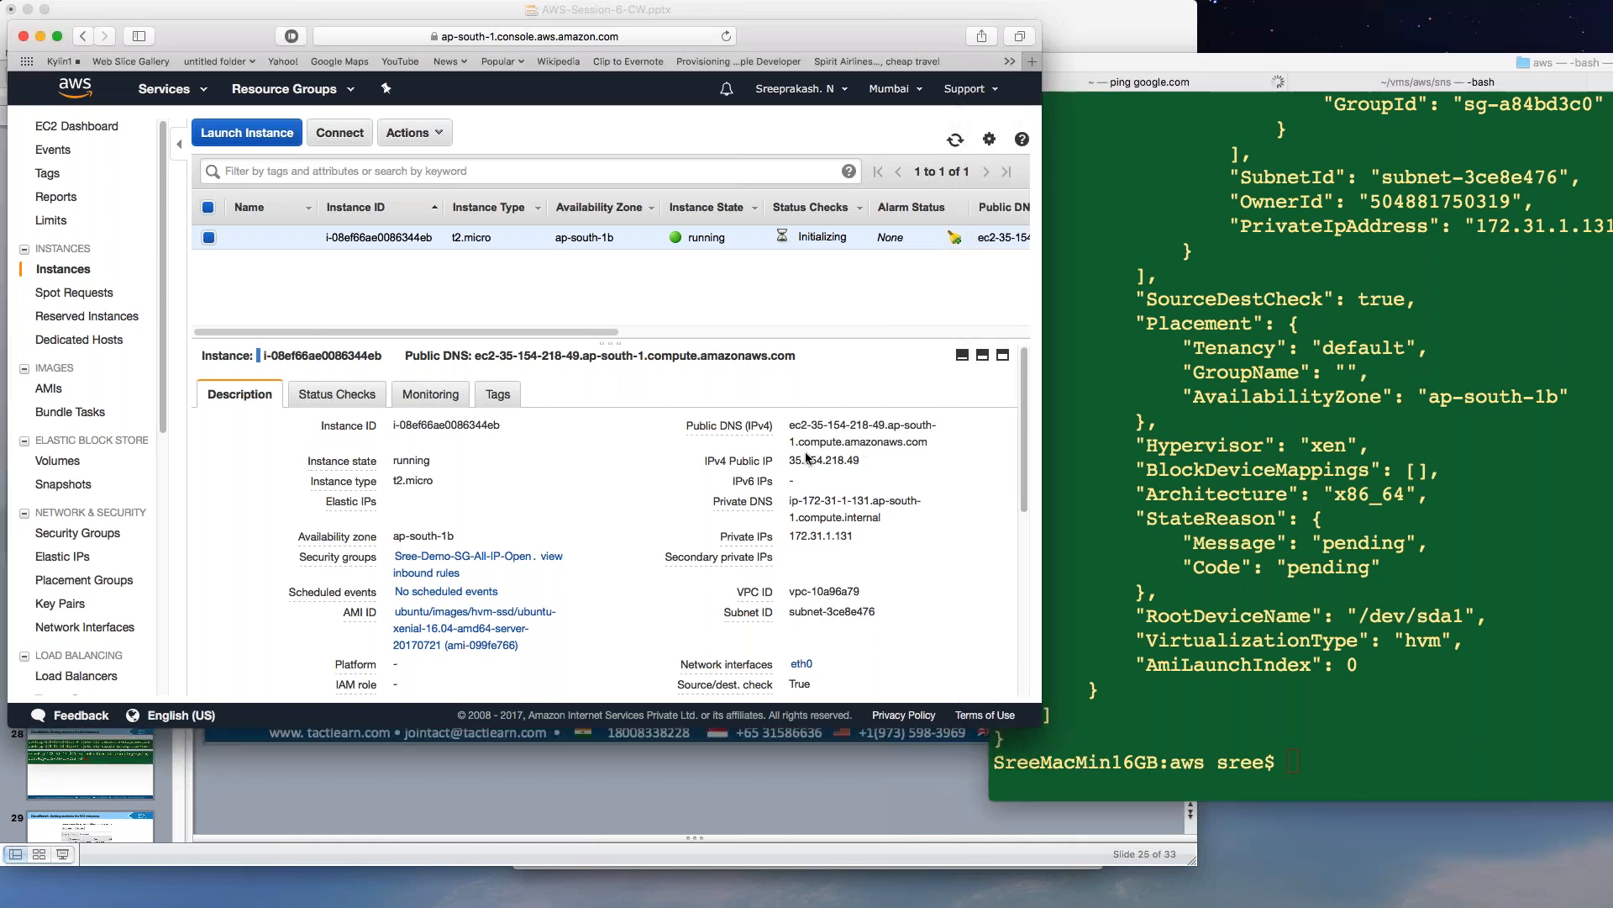
mouse_move(865, 461)
left_mouse_down()
mouse_move(788, 460)
mouse_move(863, 461)
left_mouse_up()
key("super+c")
right_click(790, 461)
left_click(782, 469)
left_click(1369, 634)
type("ssh ")
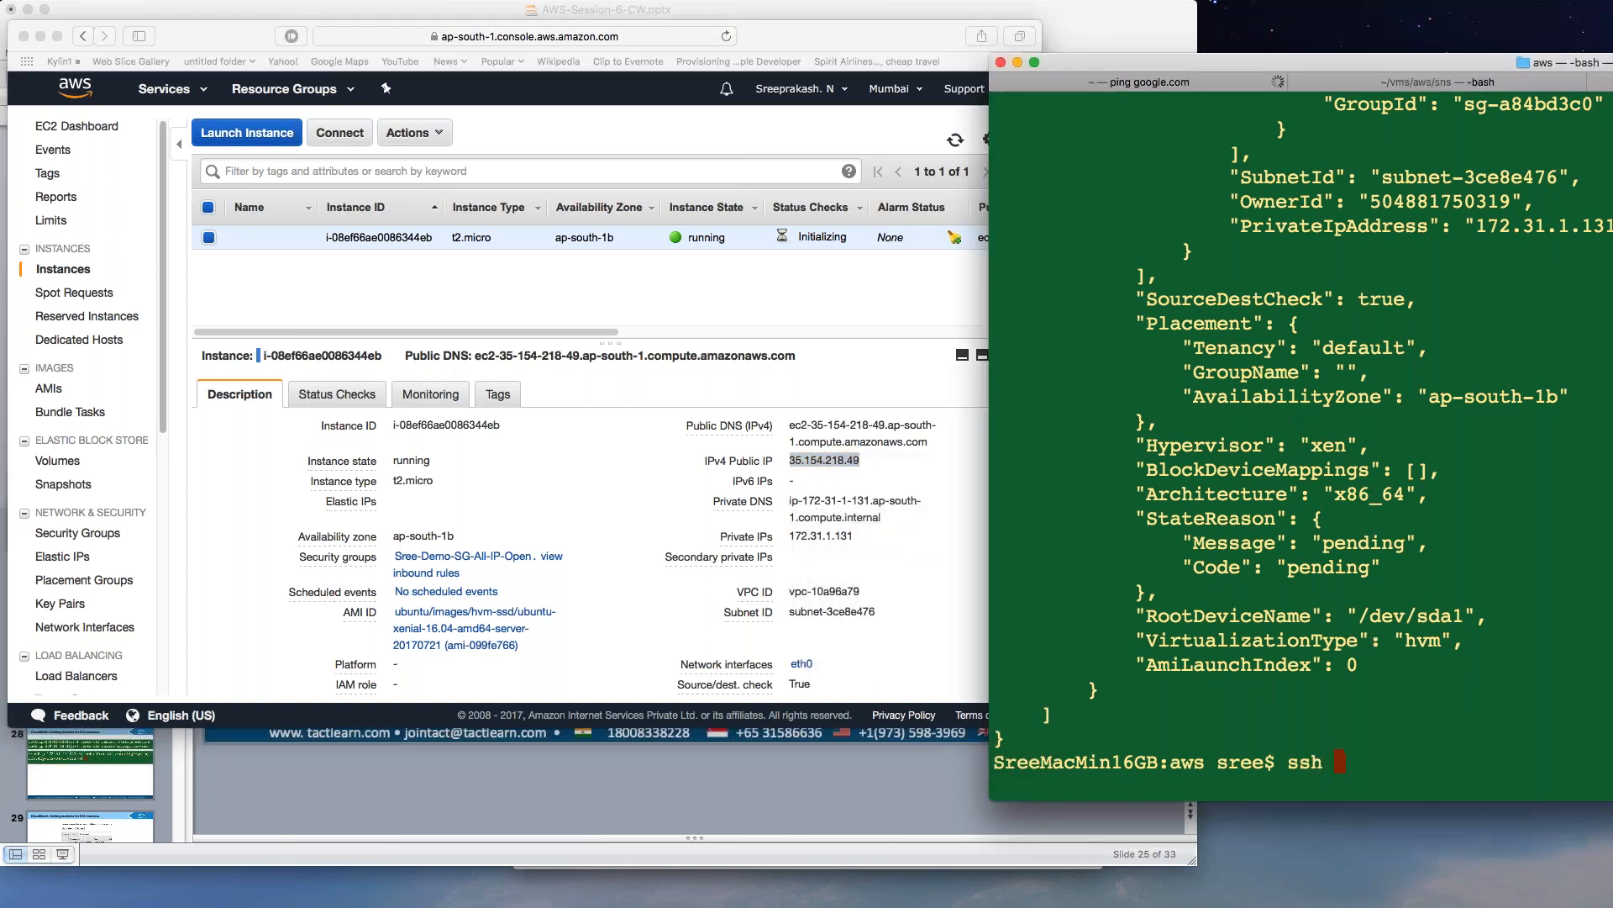
type("-i ")
type("Sree")
key("Tab")
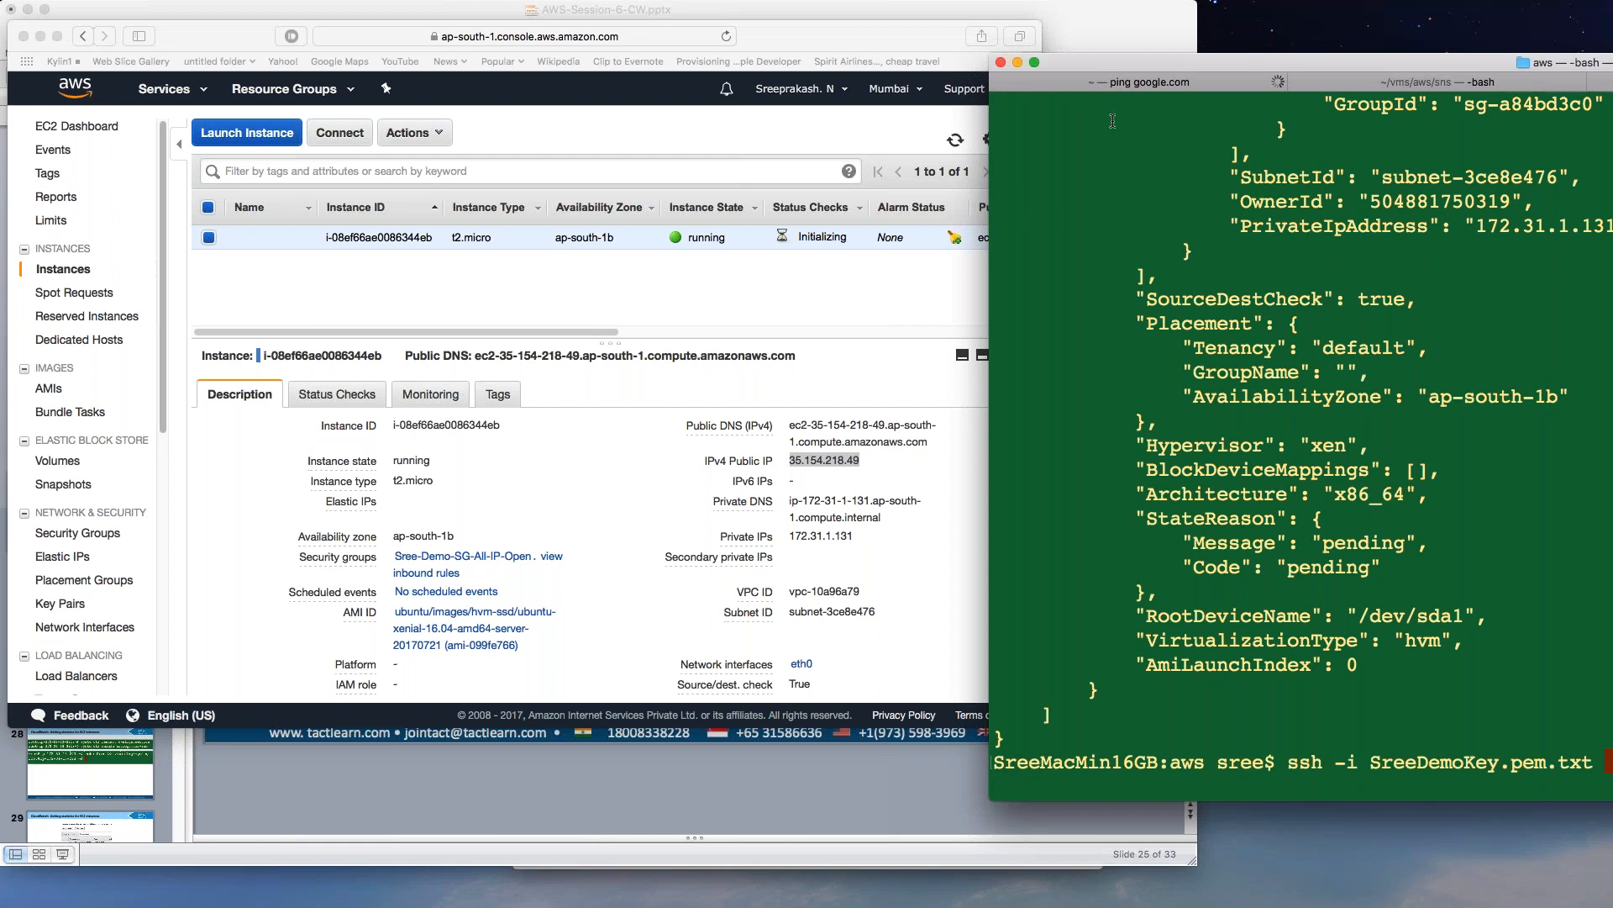
left_click_drag(1138, 74, 844, 58)
type("ubuntu@")
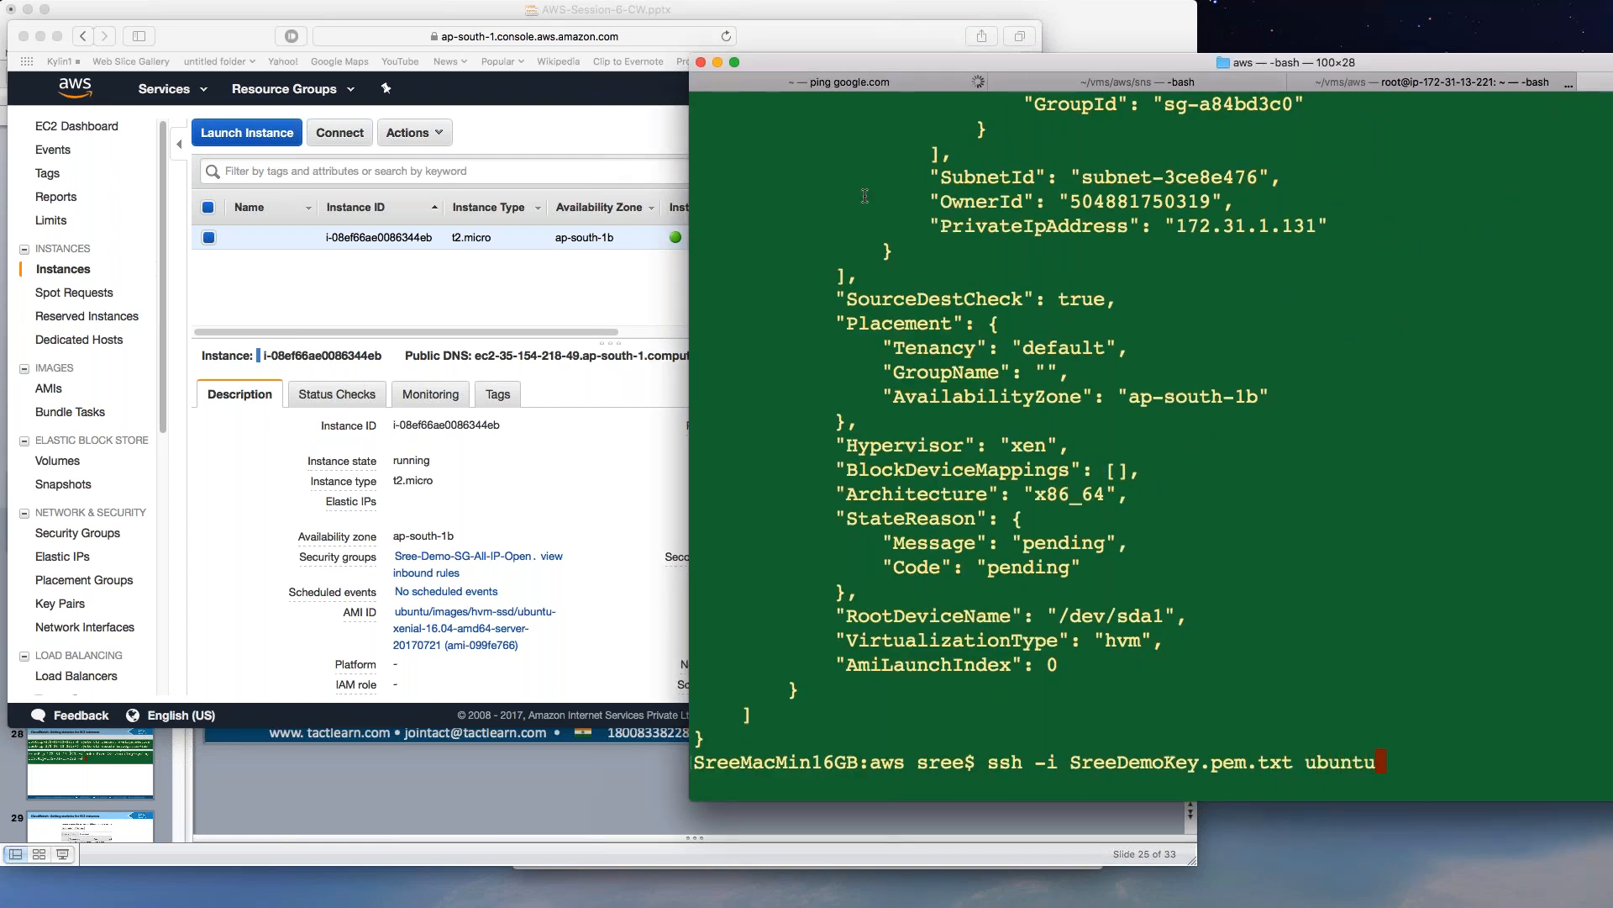
key("super+v")
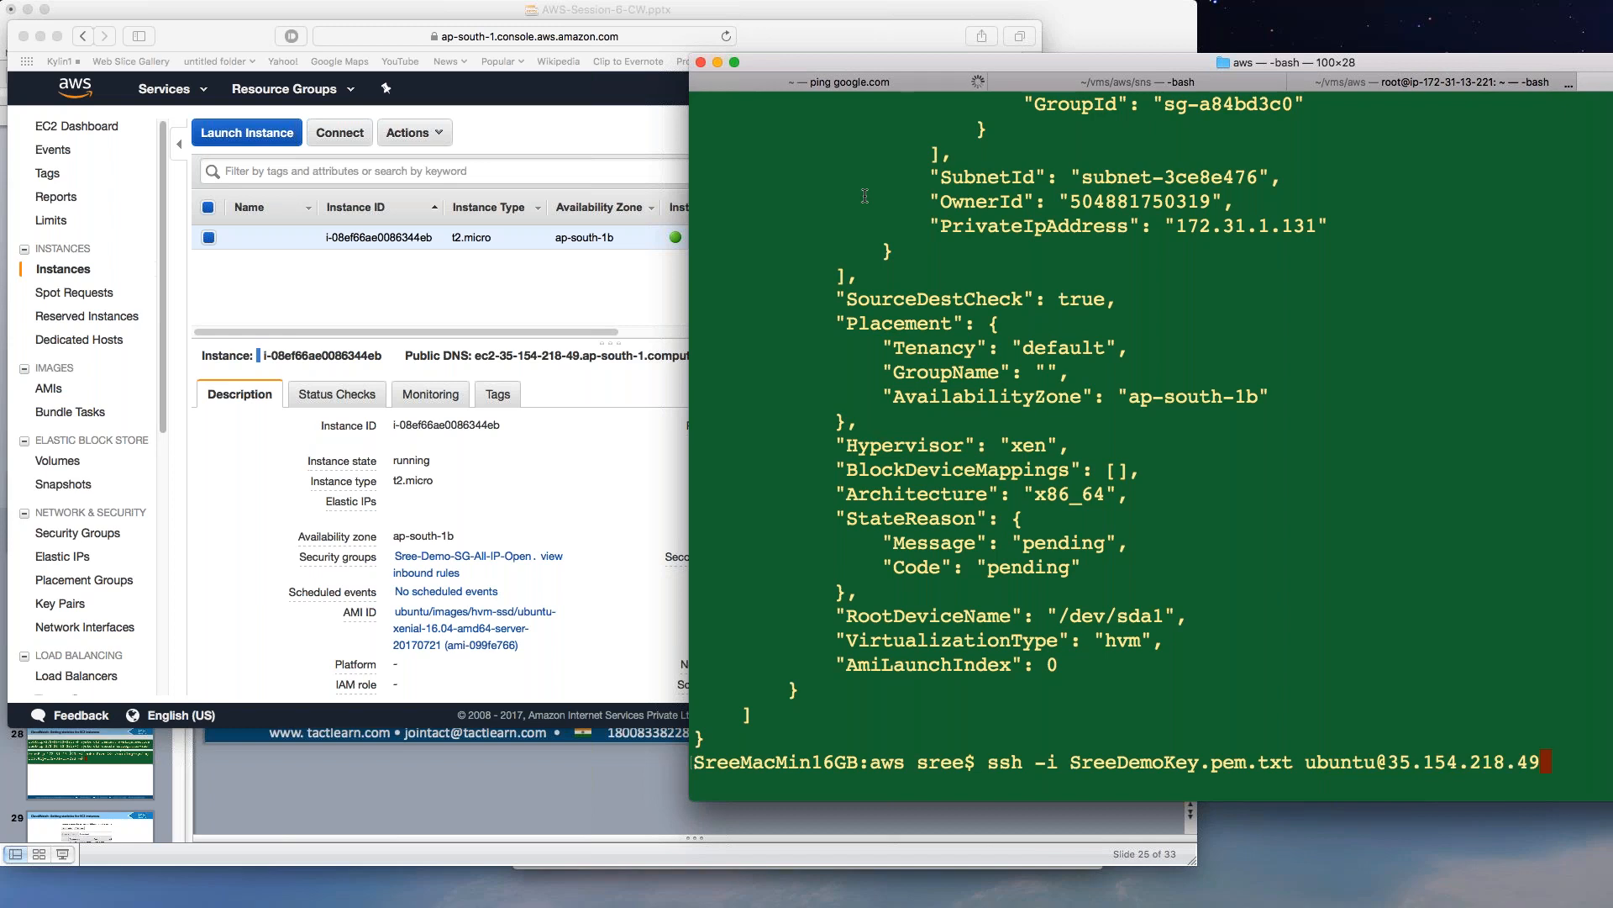
key("Return")
type("yes")
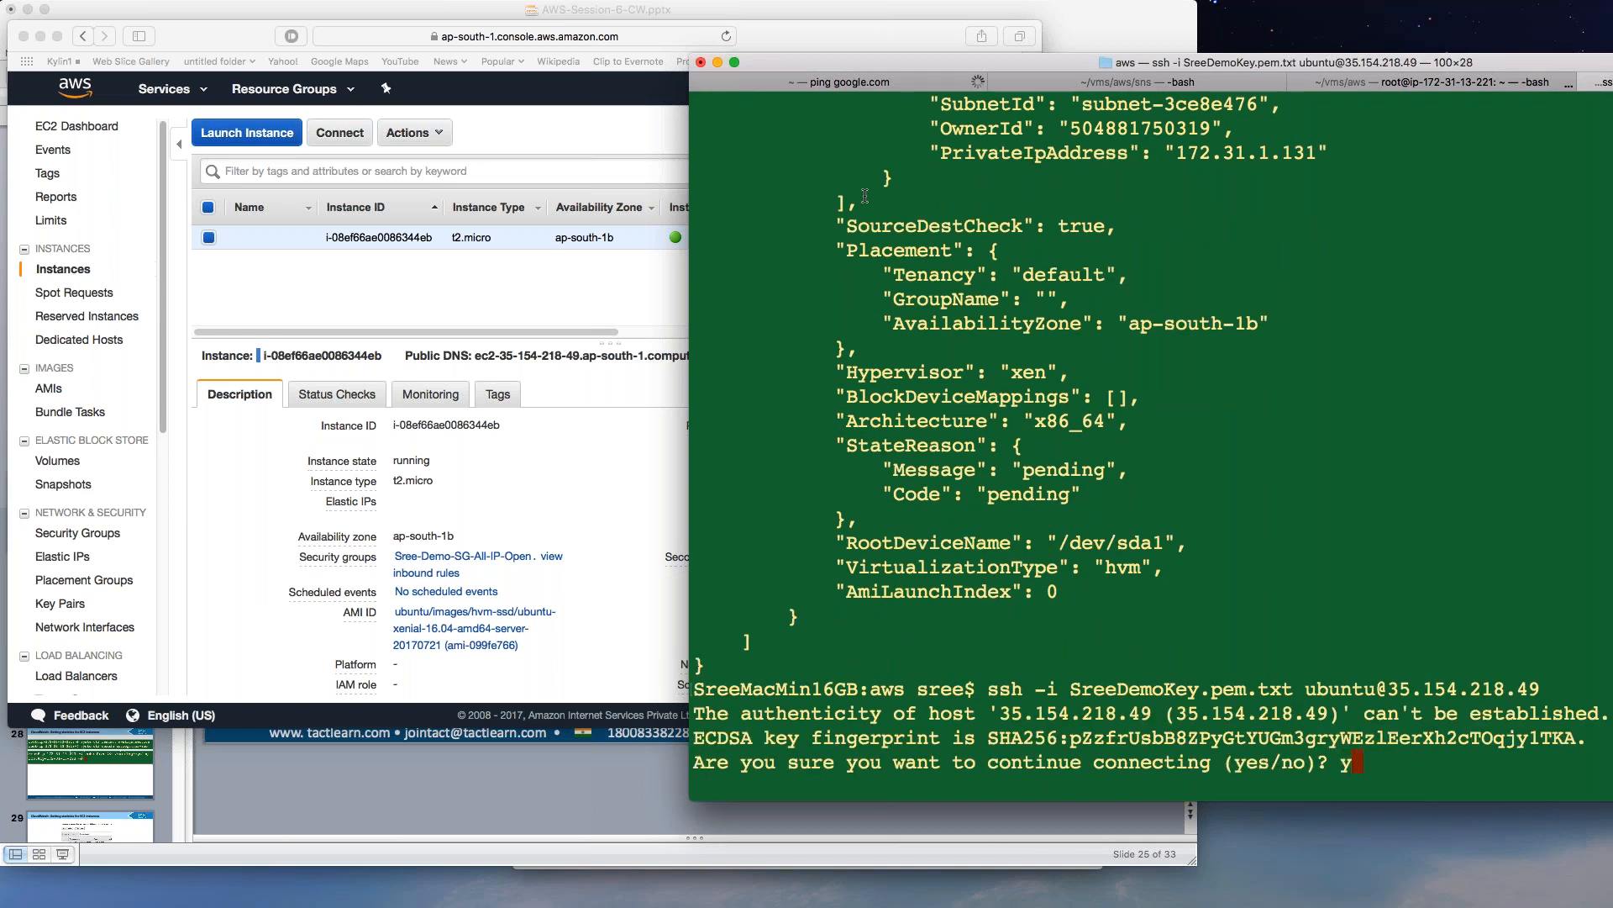
key("Return")
Switch to a root shell on the instance with sudo su -.
type("sudo su -")
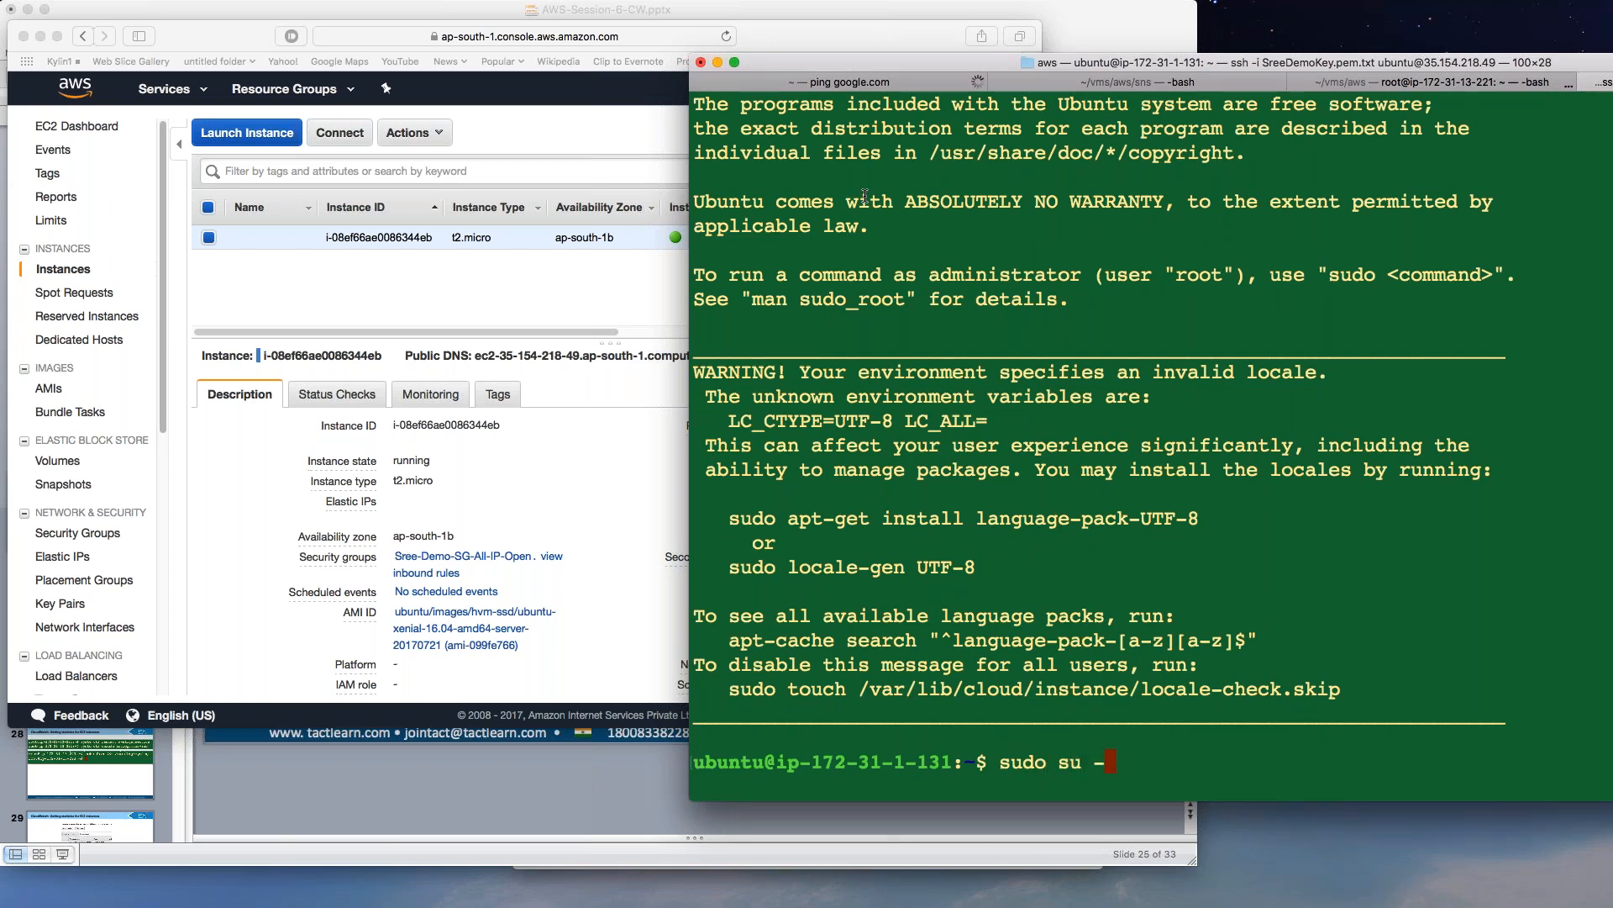
key("Return")
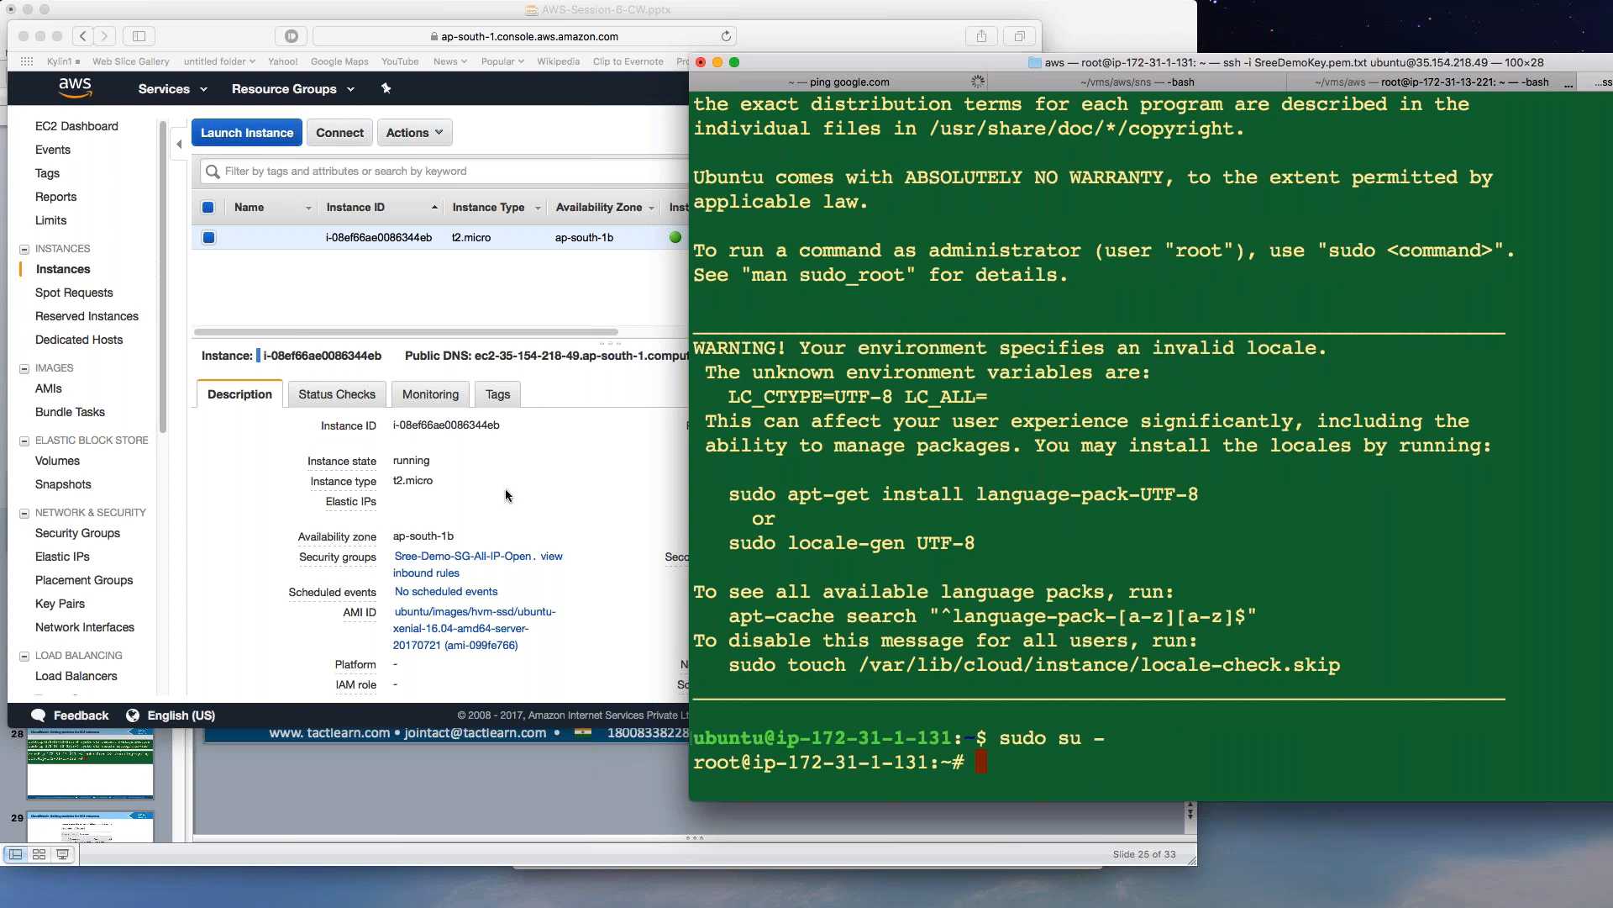
left_click(309, 805)
scroll(305, 795, "down", 2)
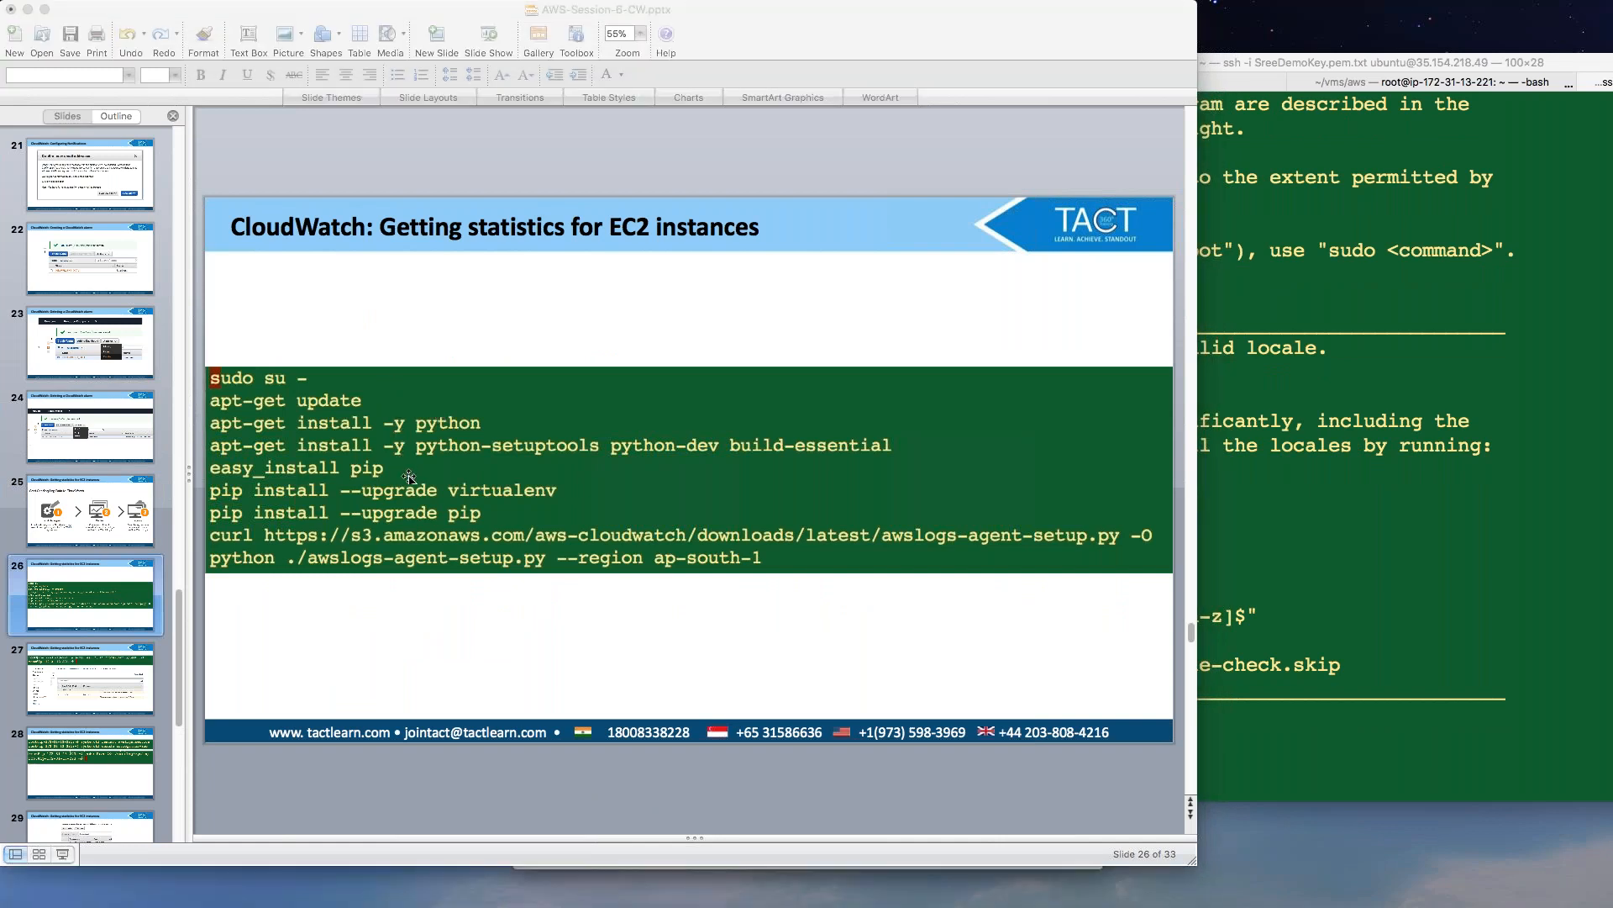
left_click(1288, 426)
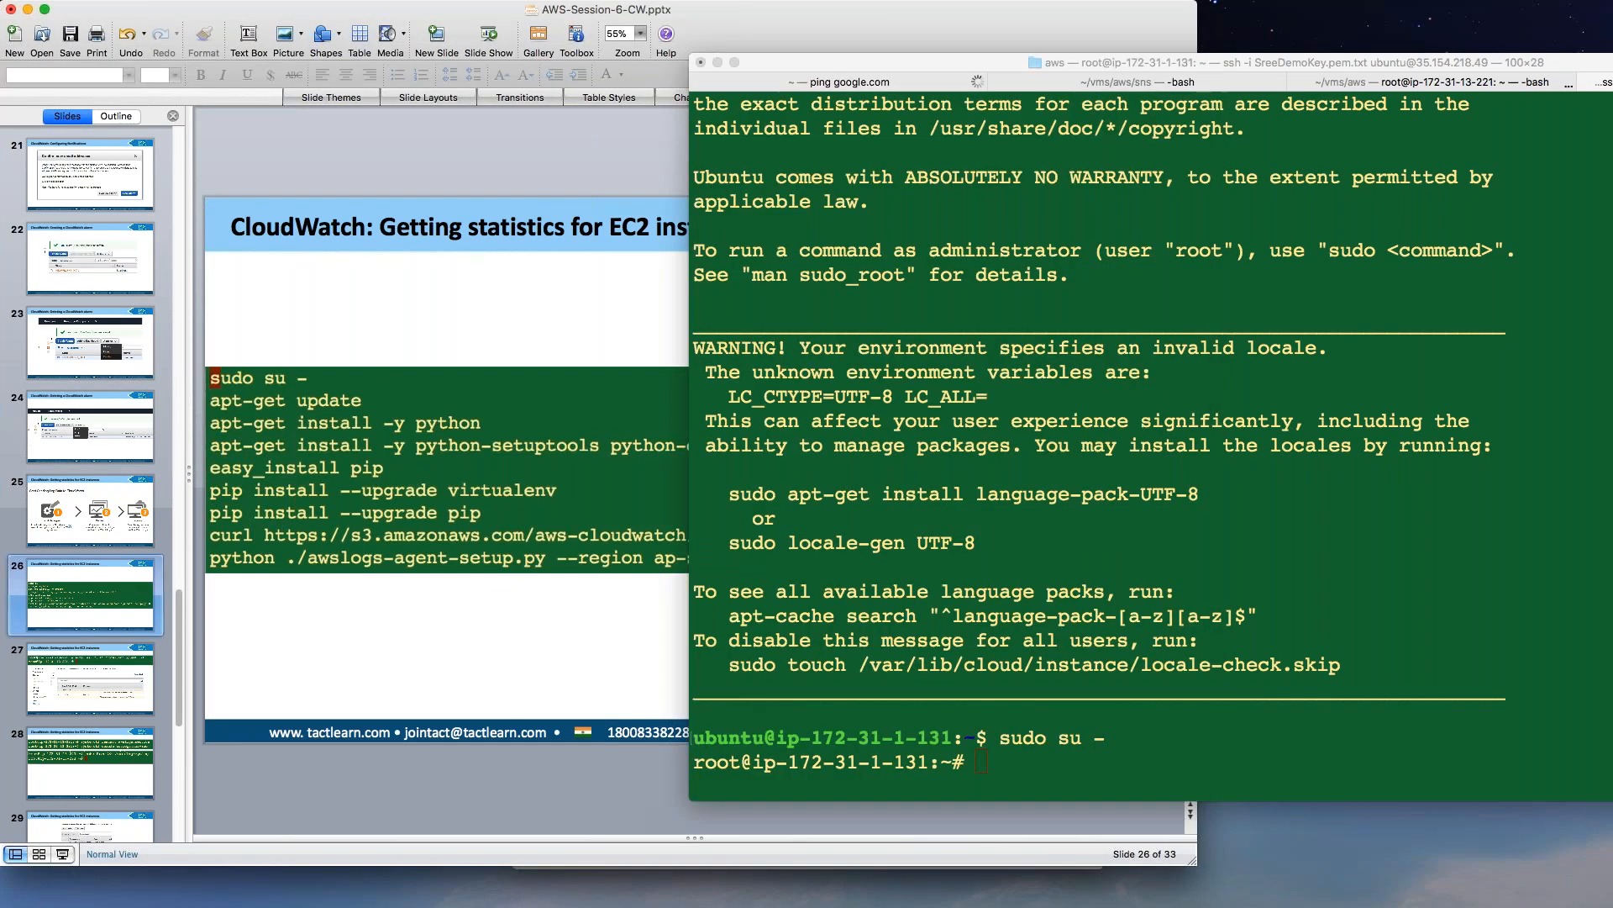
Refresh the instance's package lists with apt-get update.
left_click_drag(913, 63, 1036, 67)
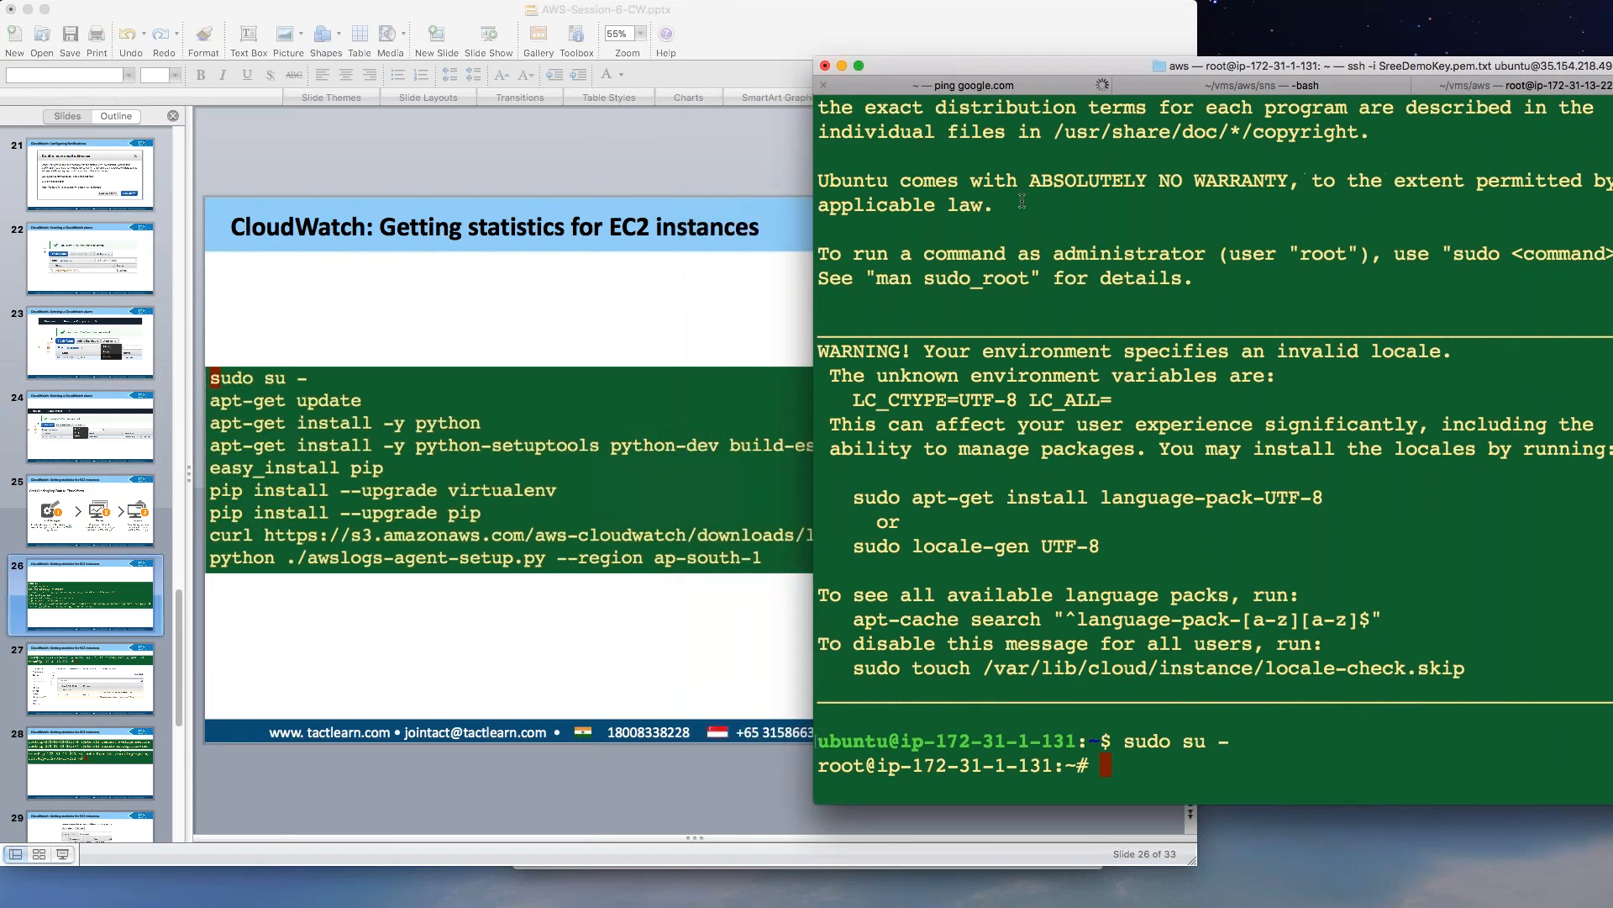
type("apt-get update")
key("Return")
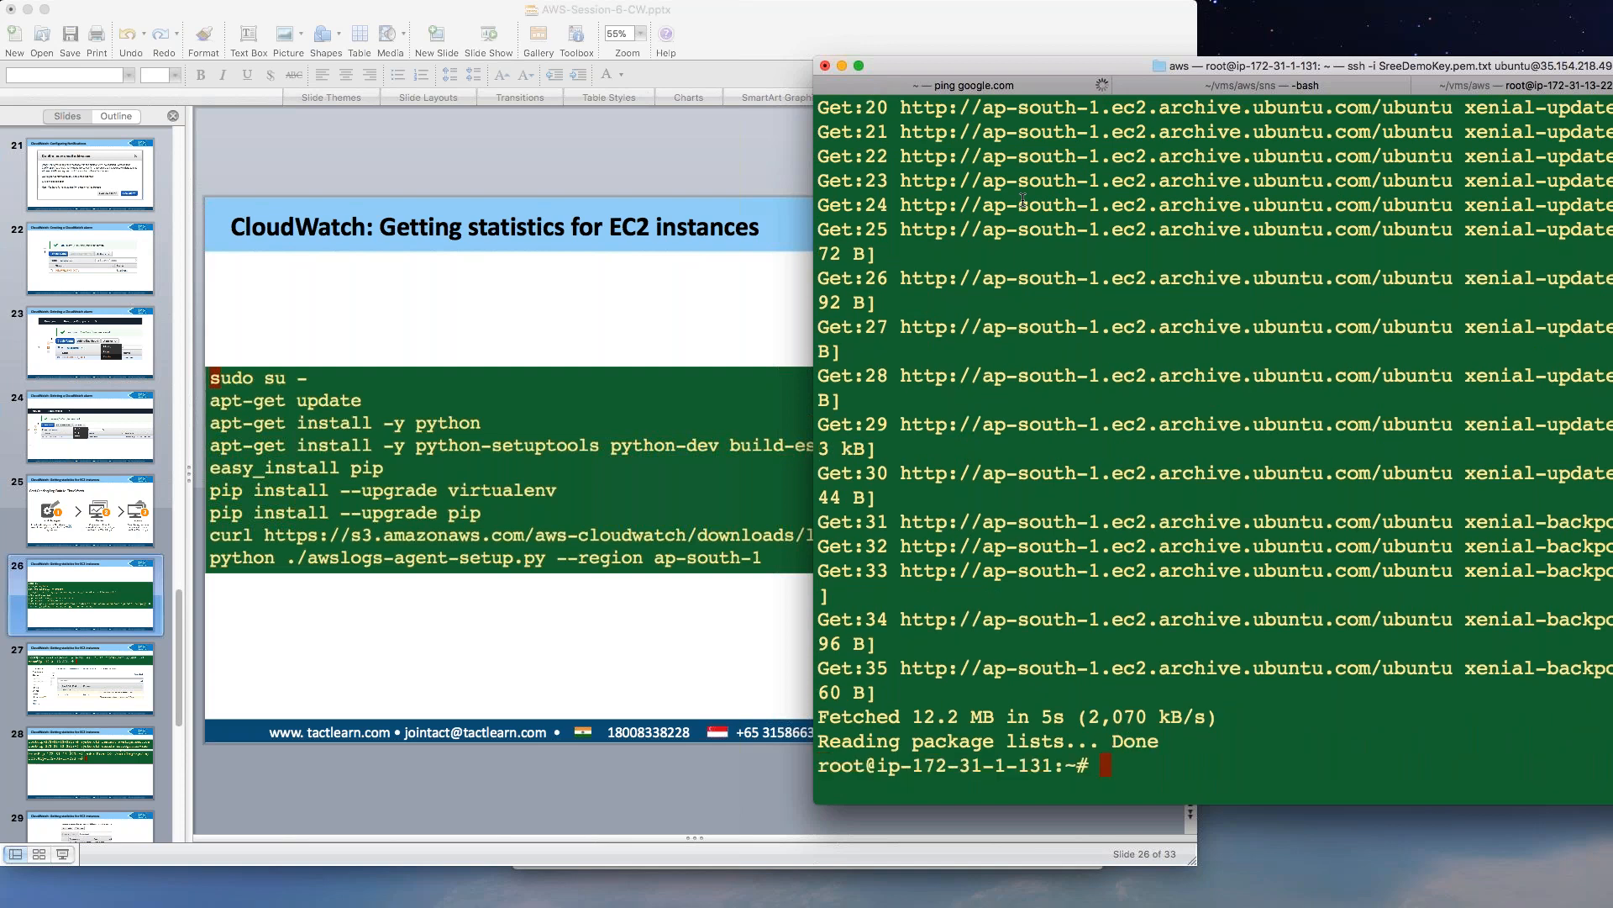
Edit the recalled command into apt-get install -y python.
key("Up")
key("BackSpace")
key("BackSpace")
key("BackSpace")
key("BackSpace")
key("BackSpace")
key("BackSpace")
type("insta")
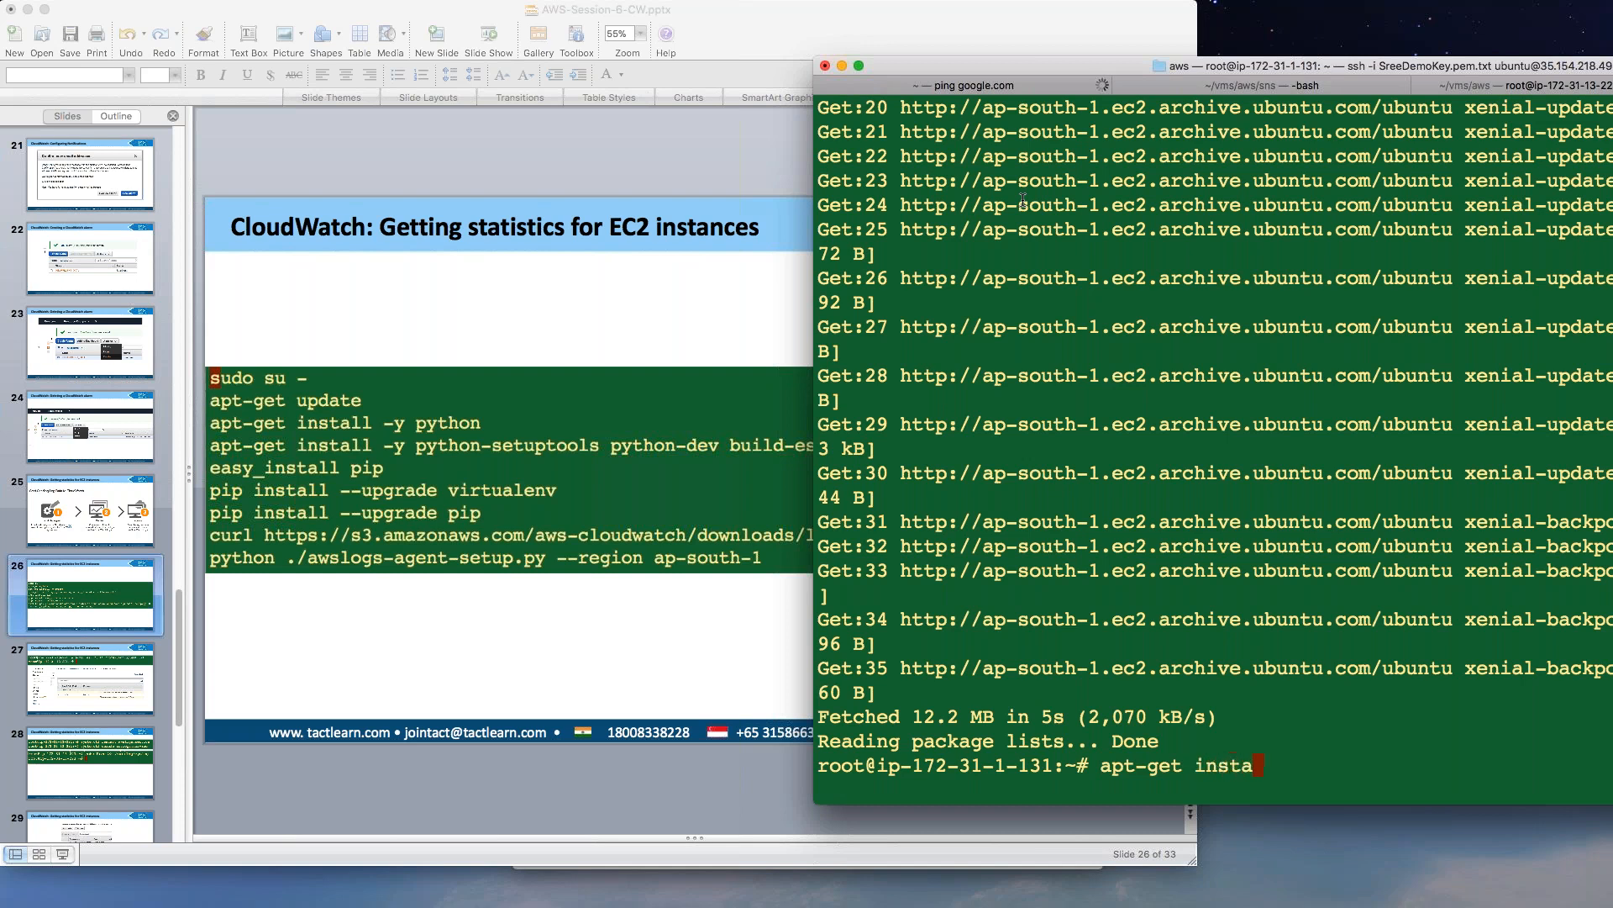
type("ll -y python")
Run apt-get install -y python to install Python 2.7.11 on the instance.
key("Return")
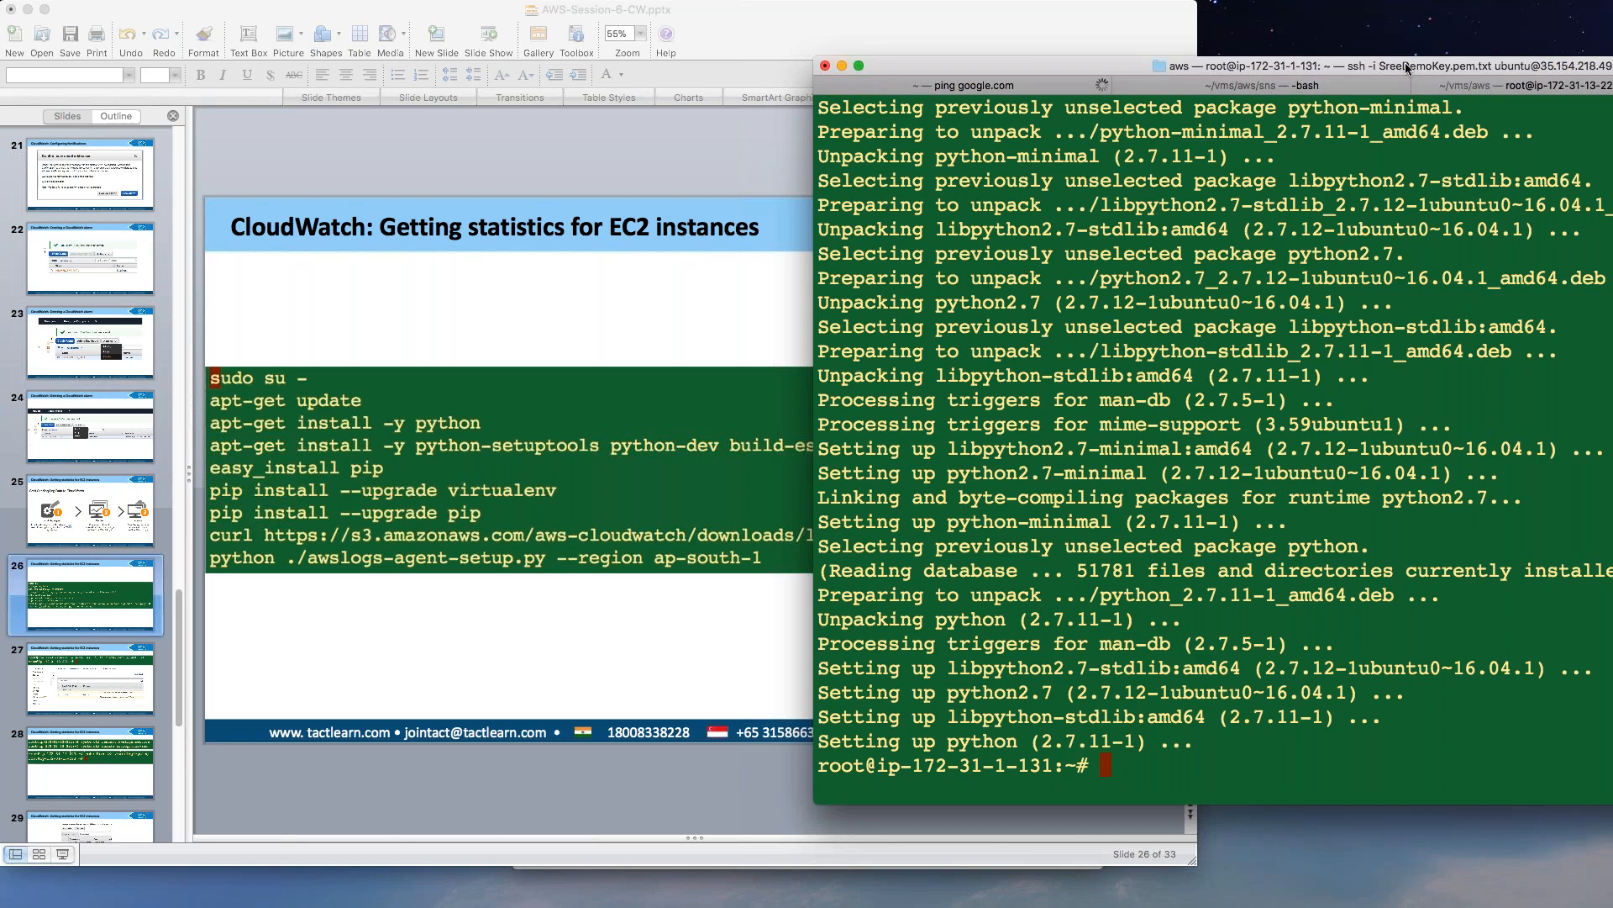
left_click_drag(1339, 66, 925, 74)
Open a local Terminal tab and print cw.txt's CloudWatch agent setup commands.
key("super+t")
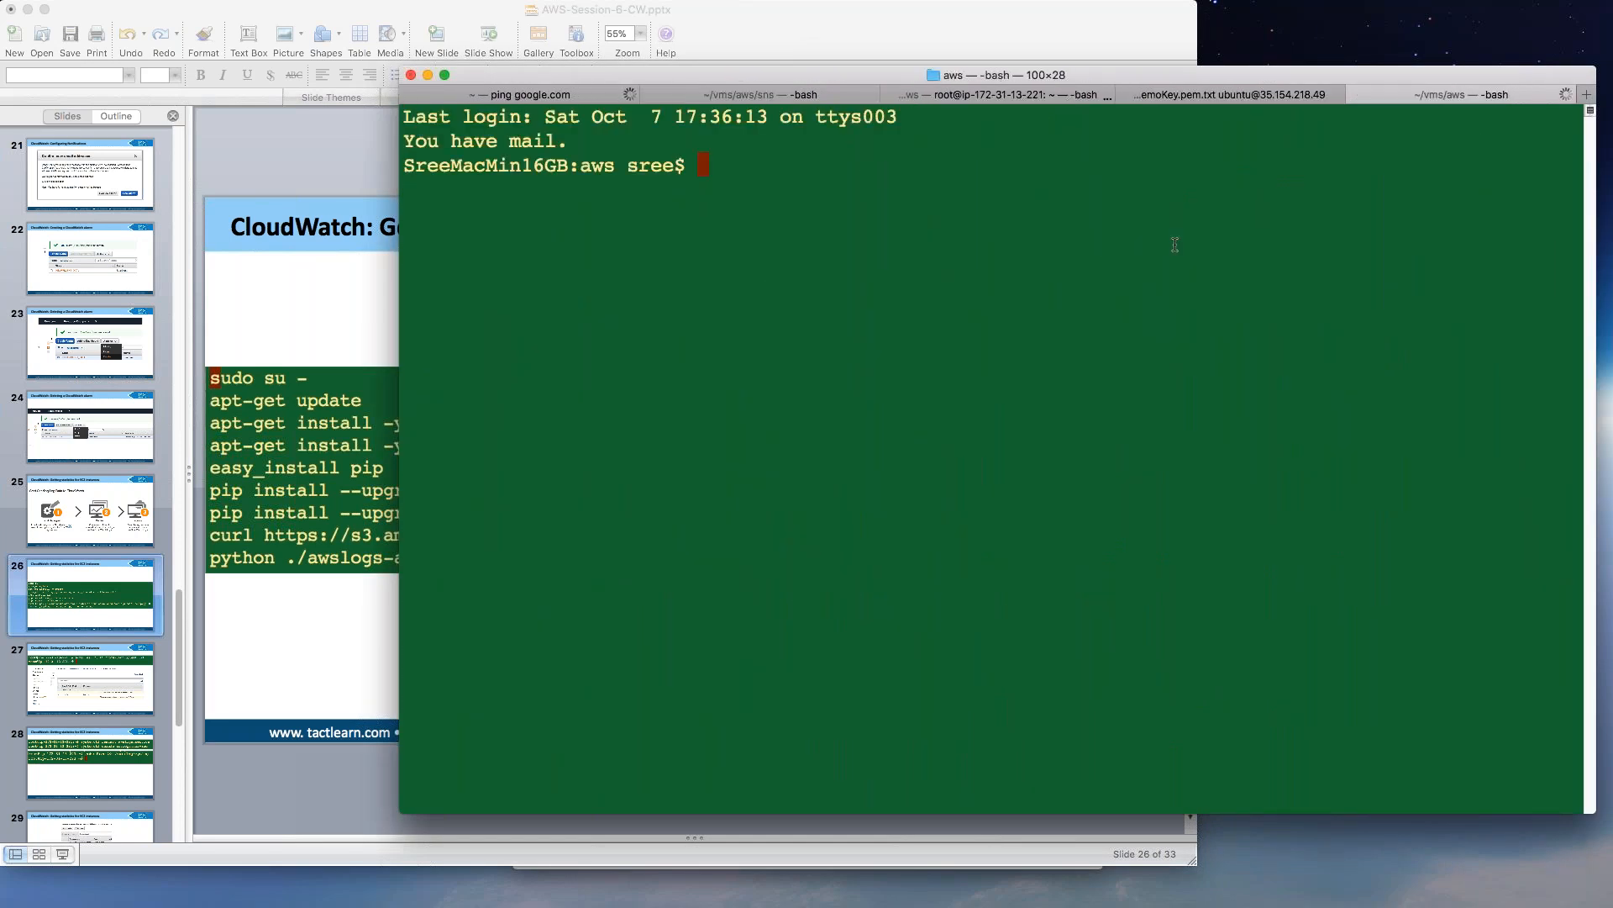
type("ls -l")
key("Return")
type("cat cw")
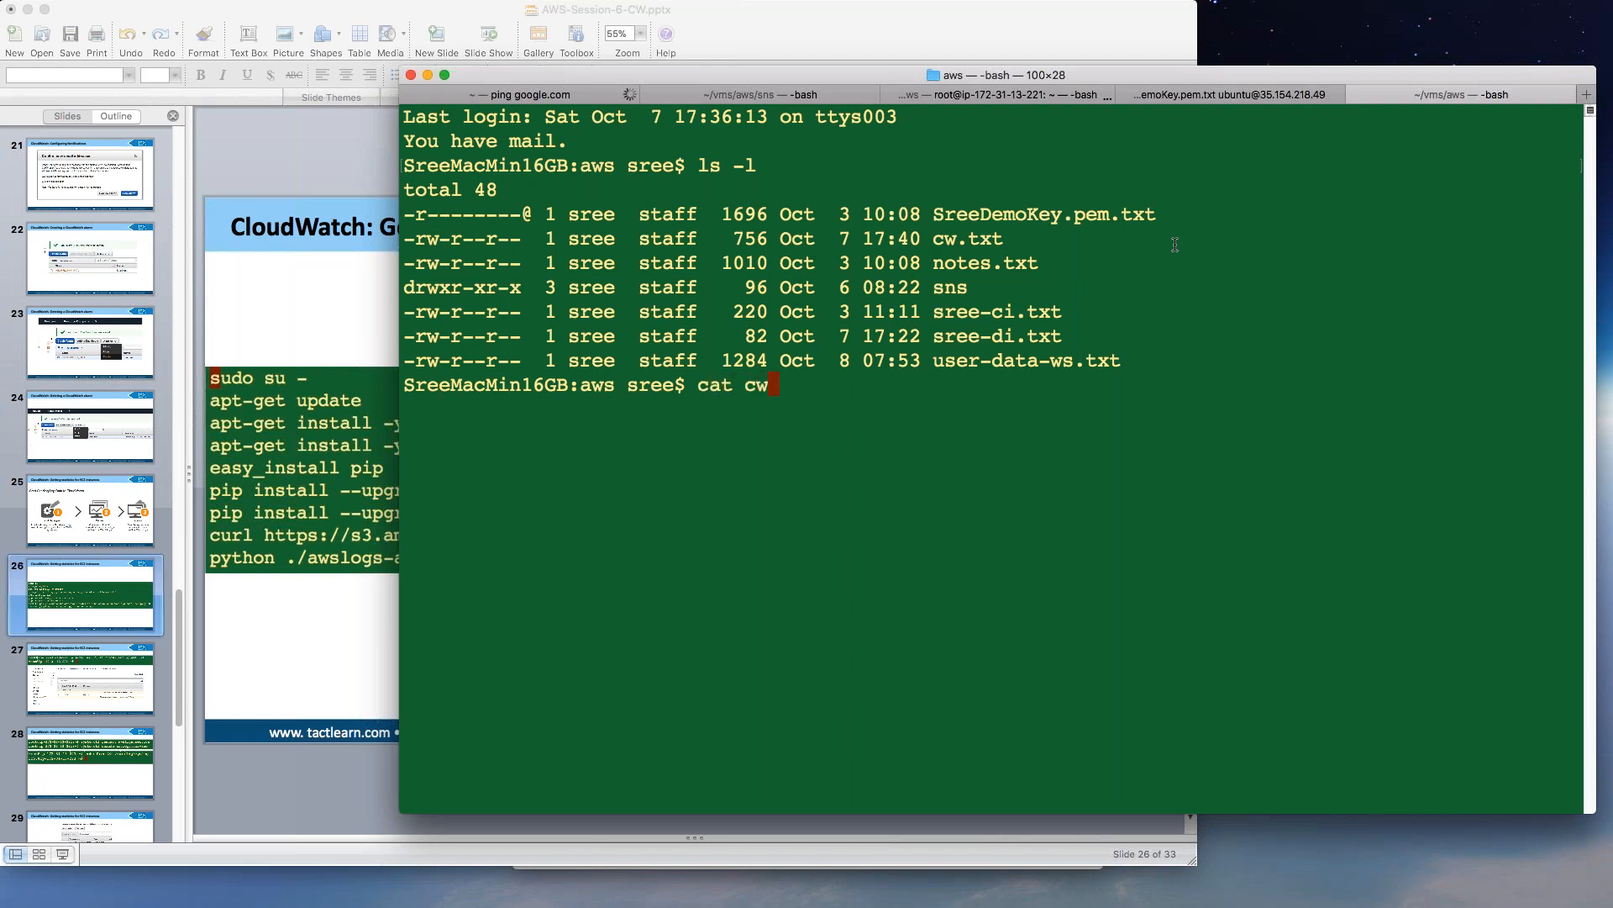
key("Tab")
key("Return")
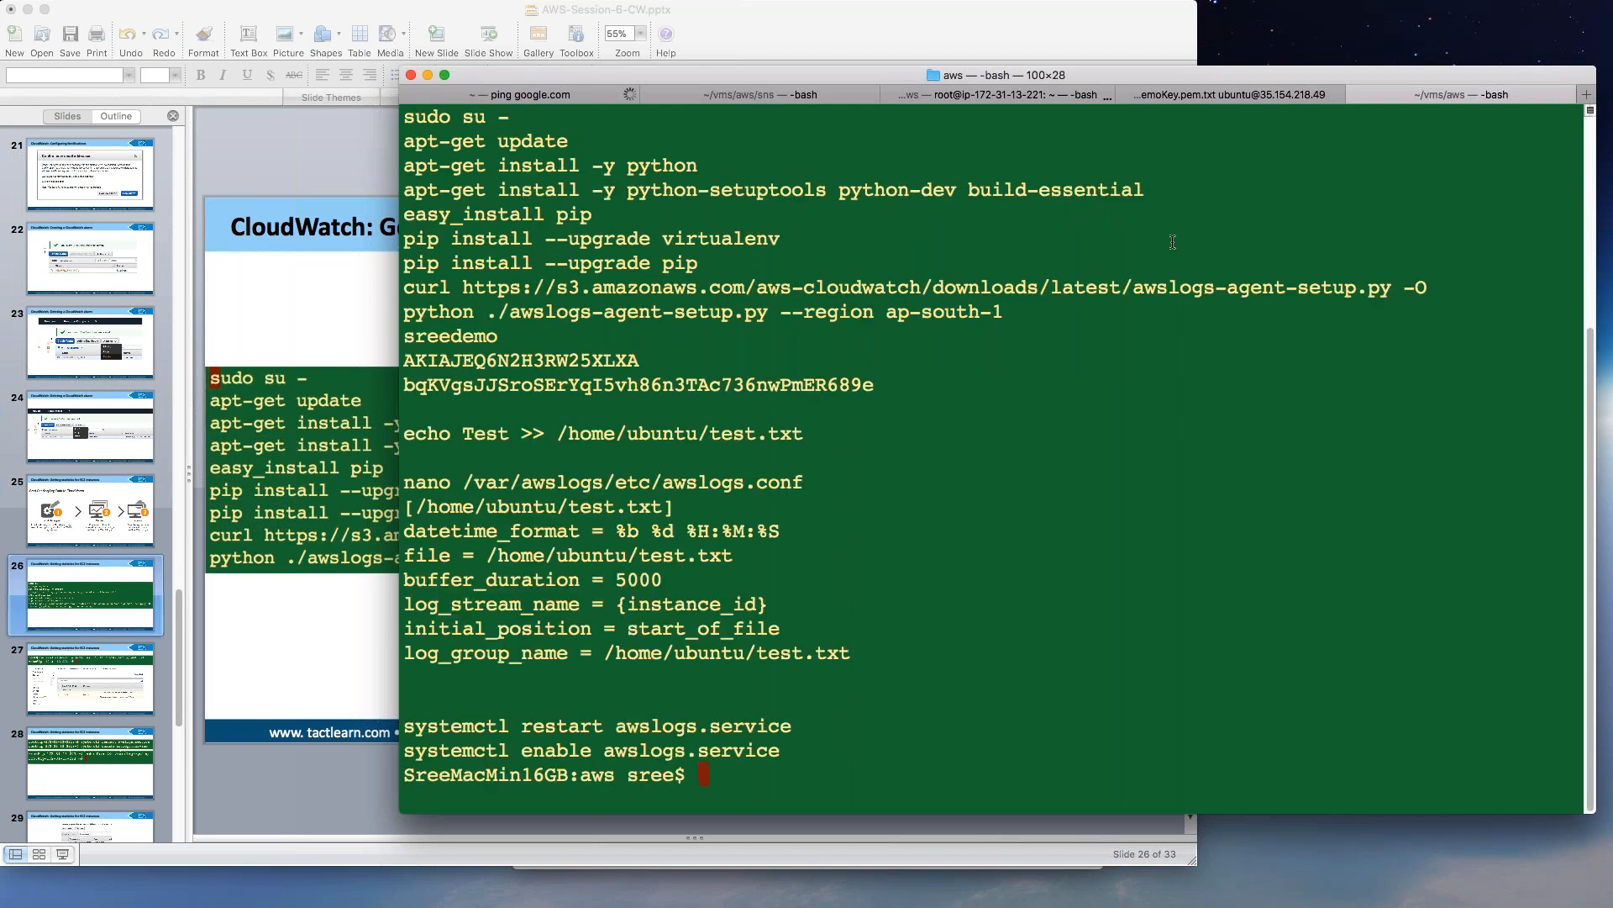
Select the python-setuptools install command and return to the server session.
scroll(560, 308, "up", 5)
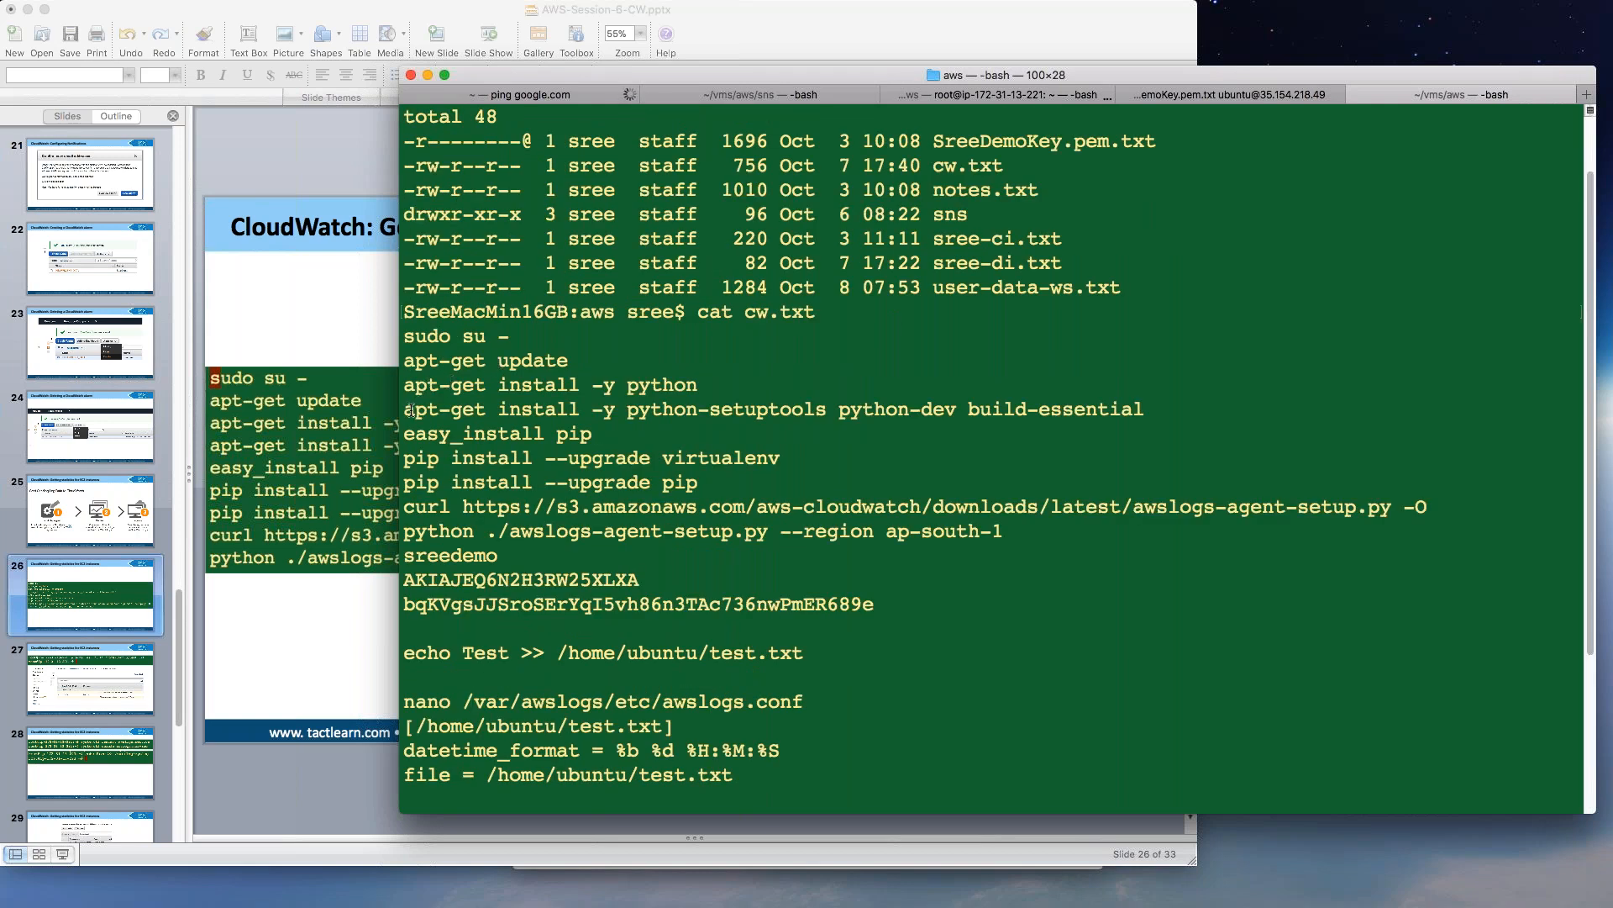
left_click_drag(405, 408, 1177, 411)
key("super+c")
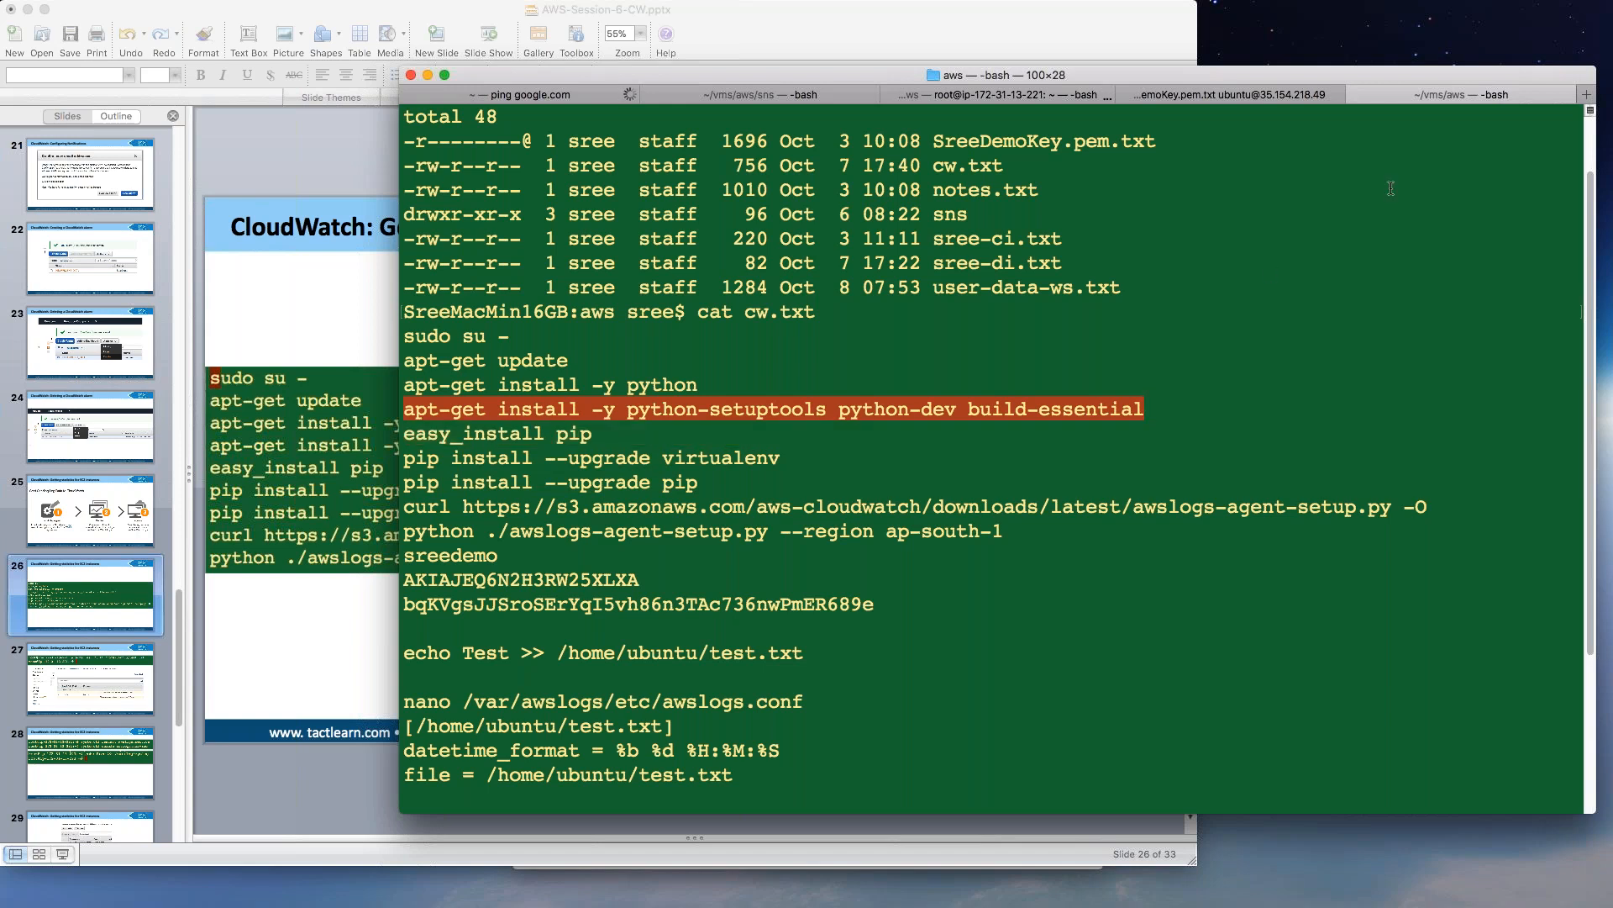
left_click(1267, 94)
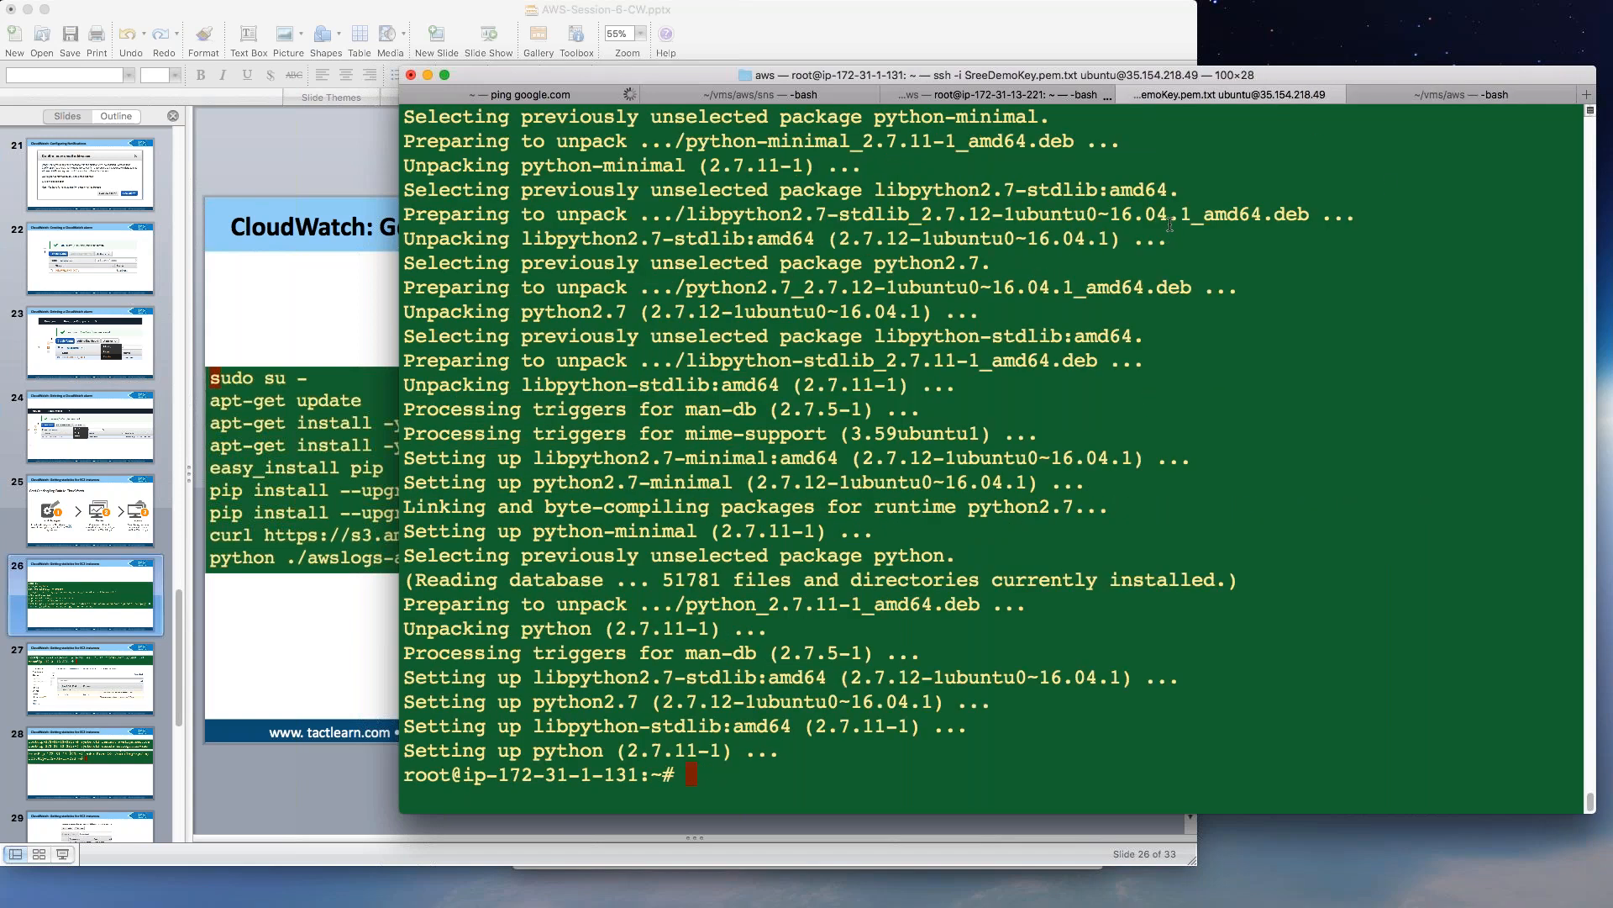
Run apt-get install -y python-setuptools python-dev build-essential on the server.
key("super+v")
key("Return")
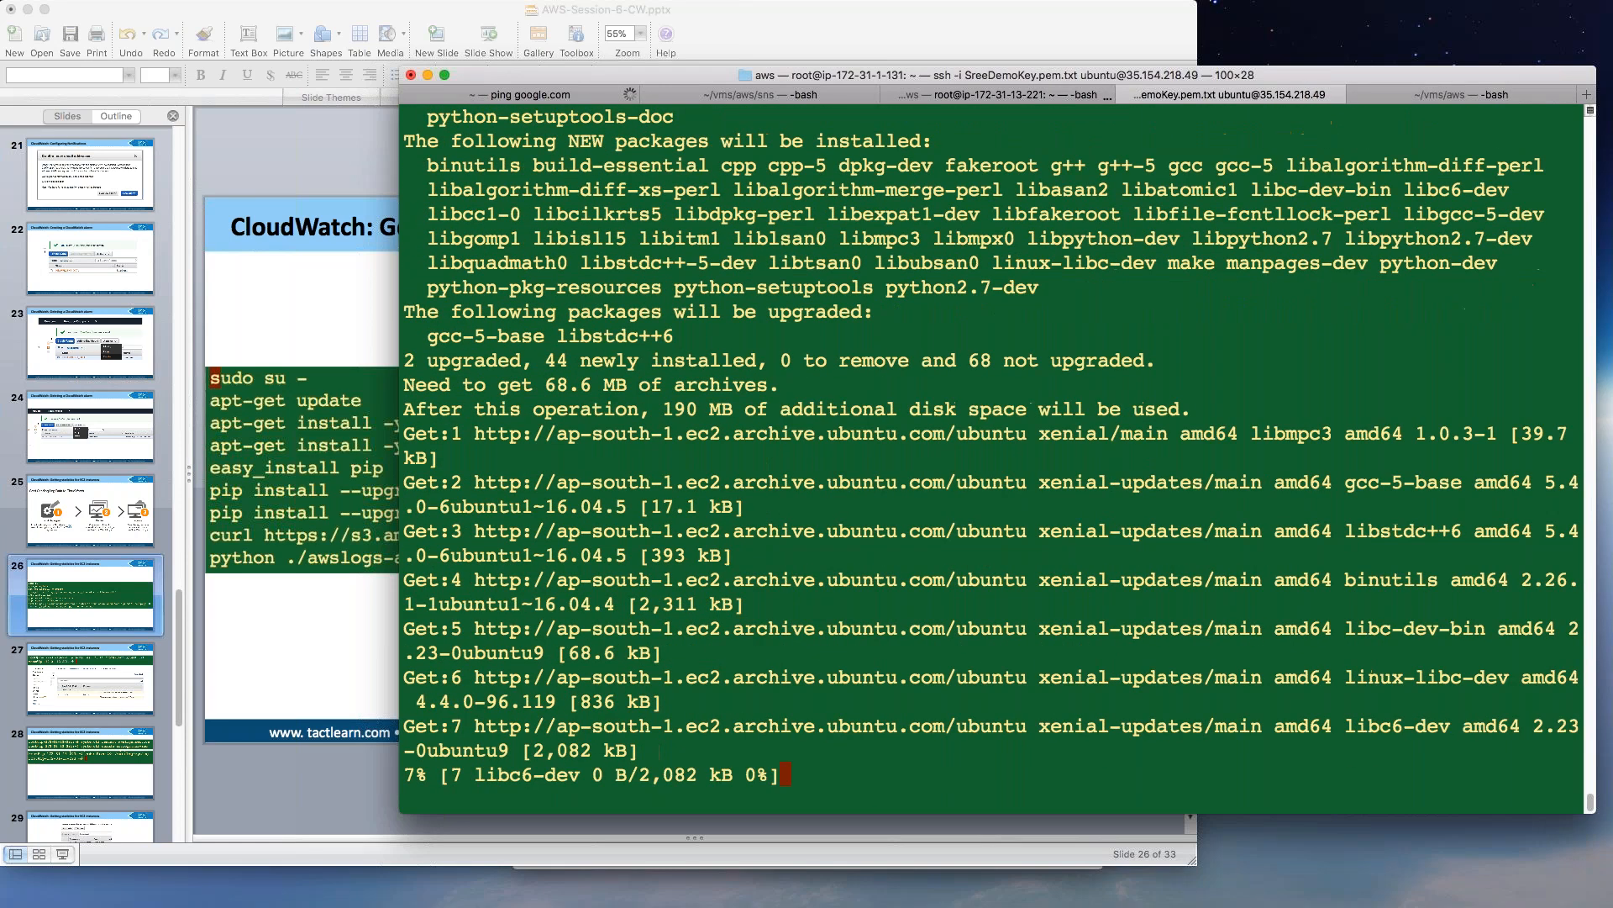
left_click(397, 459)
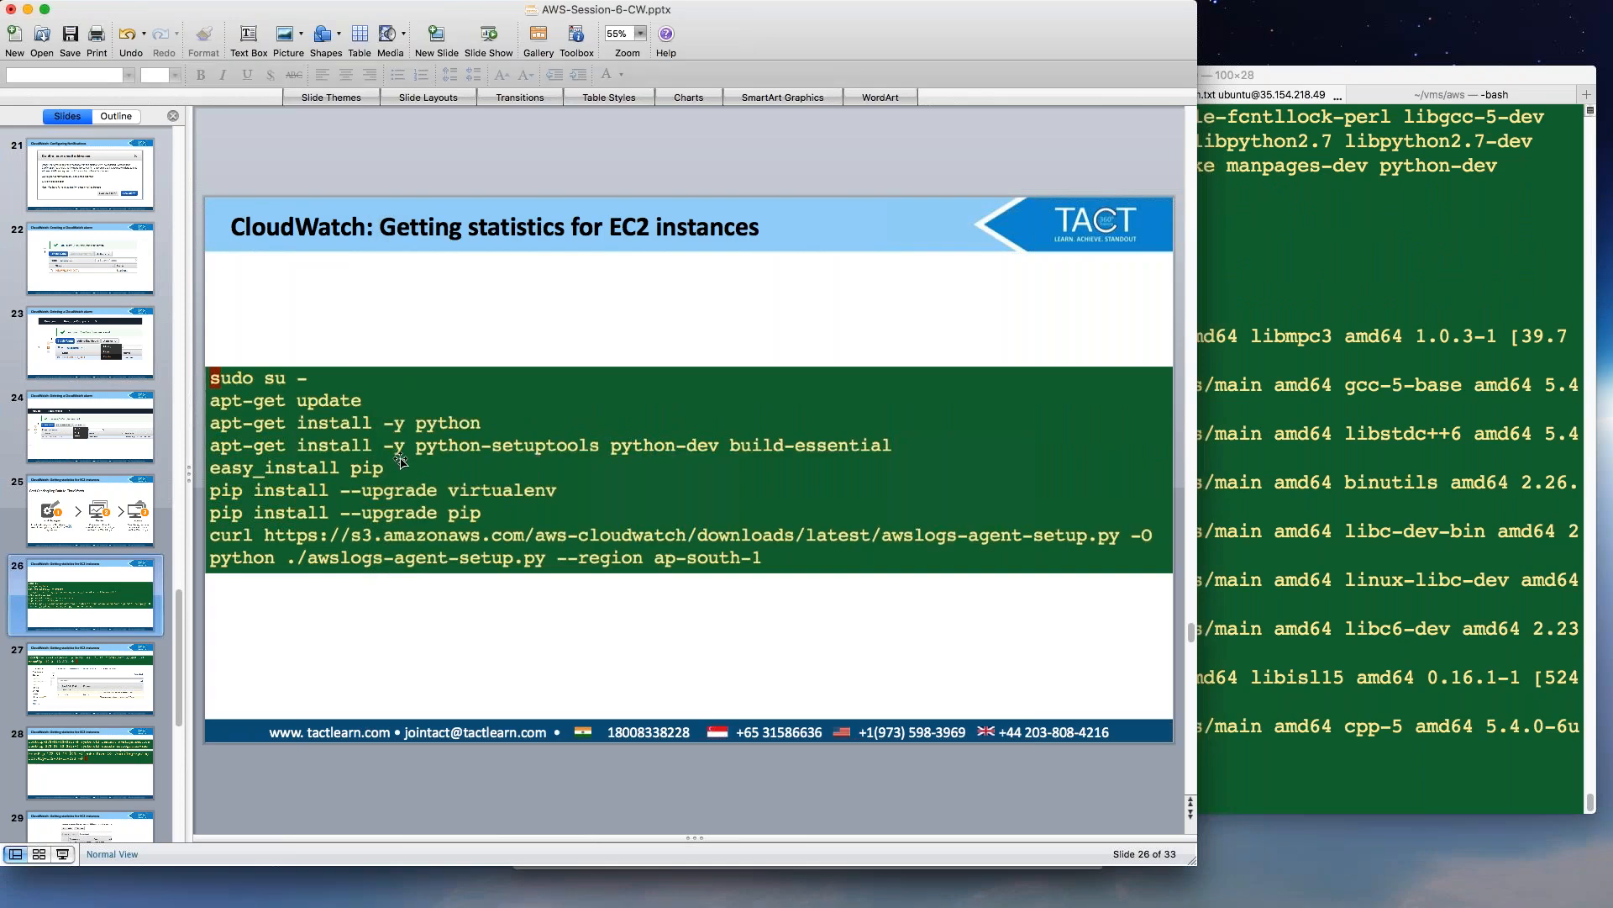
left_click(1354, 327)
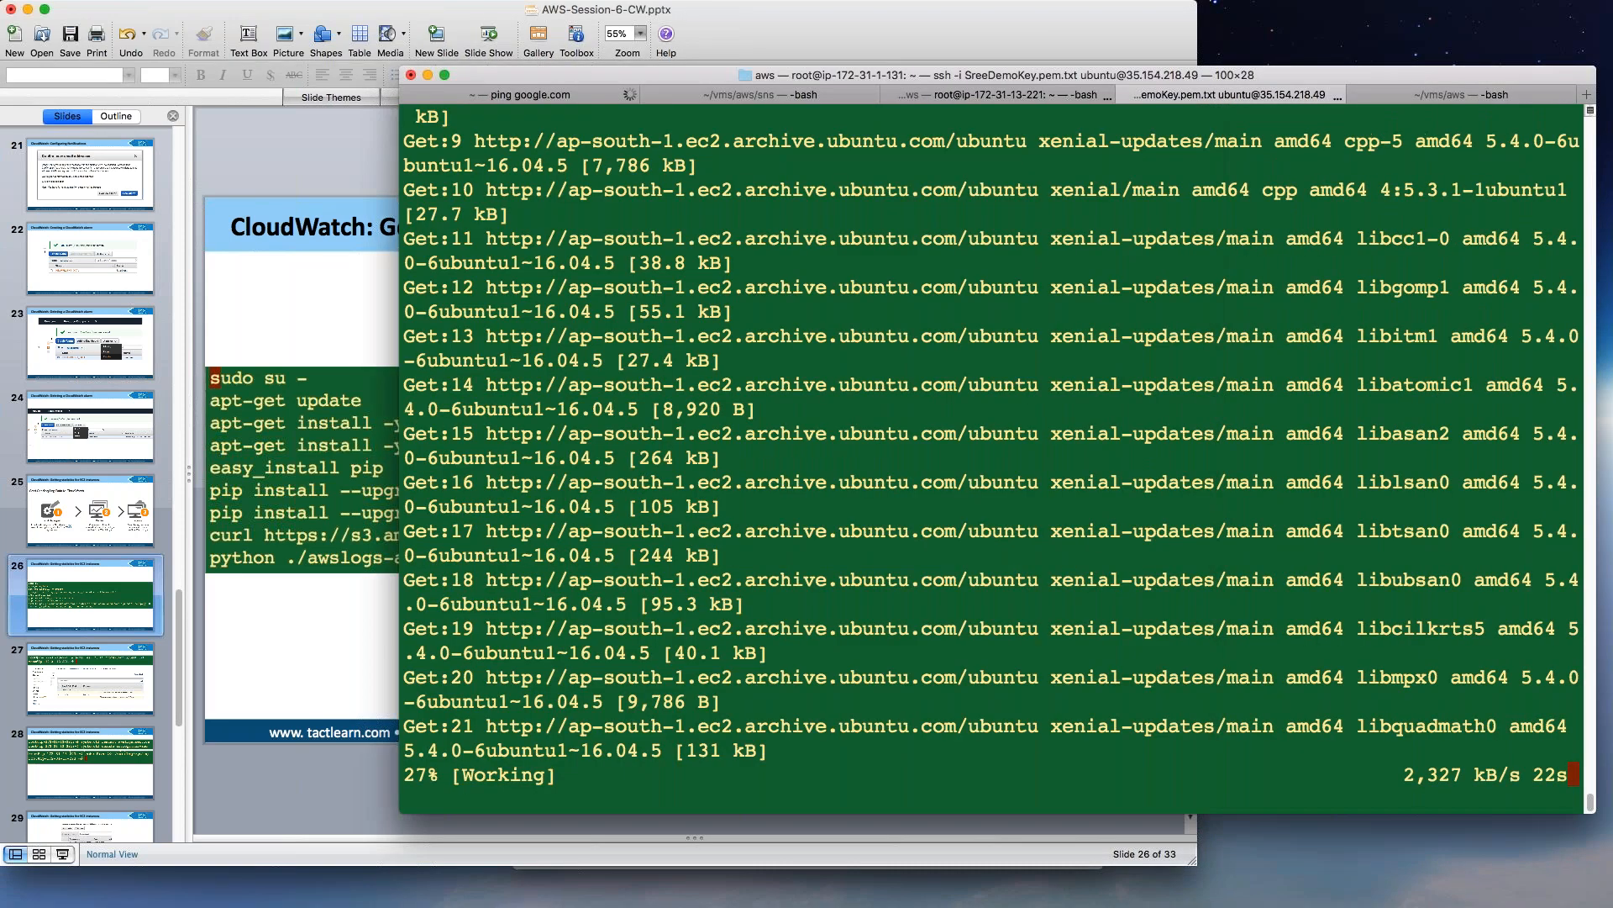
Copy the easy_install pip command from the local notes while the install finishes.
left_click(1447, 95)
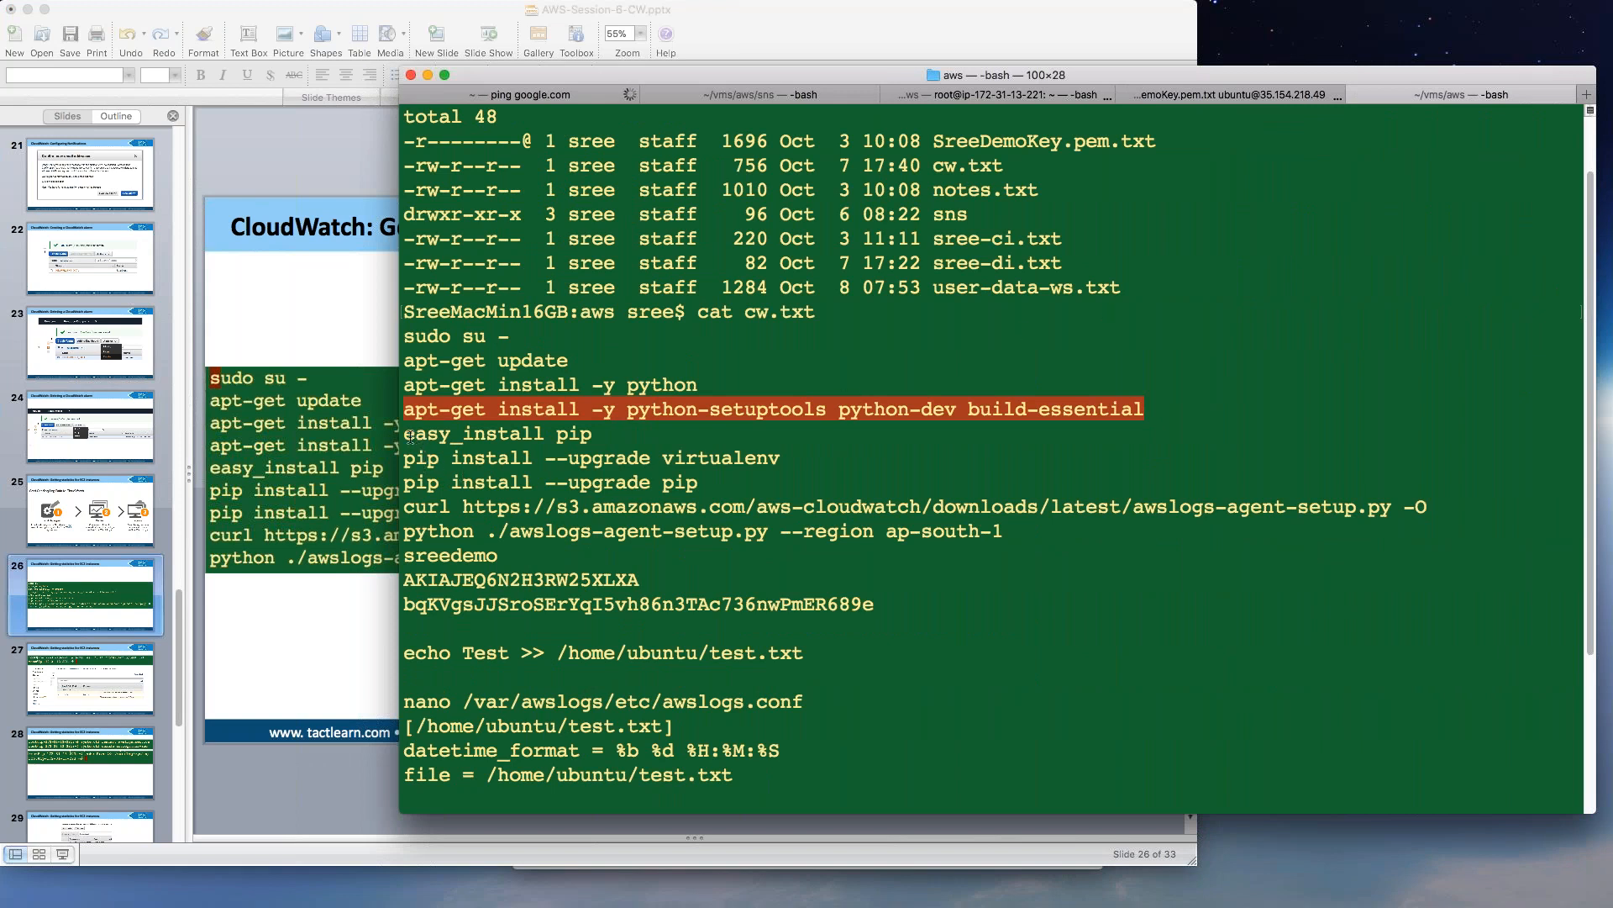
left_click_drag(405, 434, 602, 440)
key("super+c")
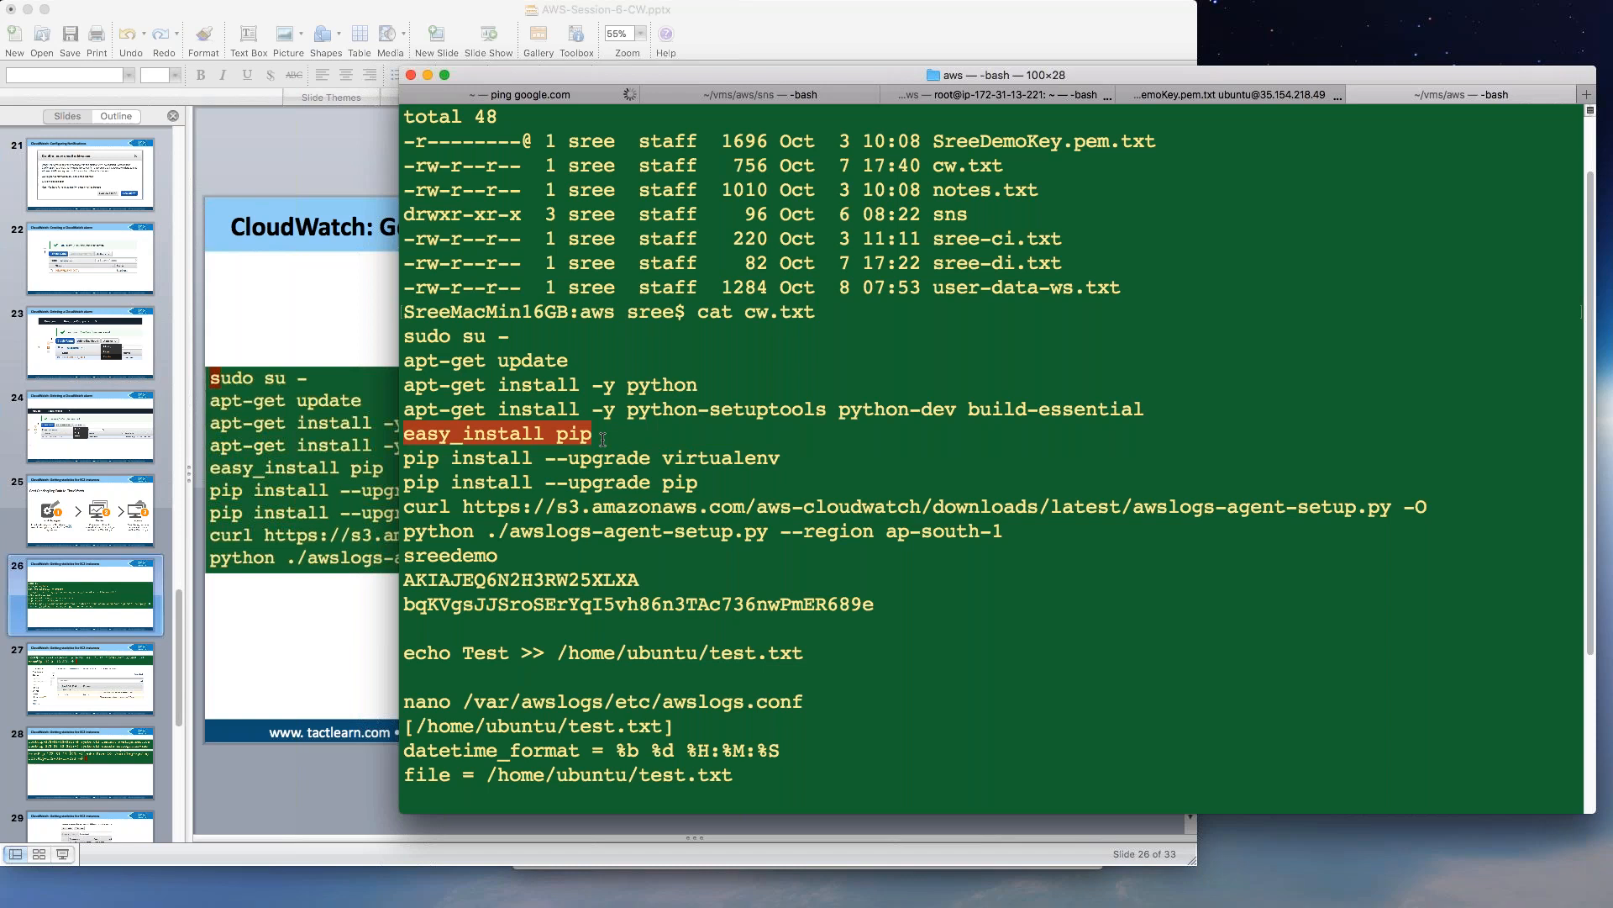
left_click(1258, 98)
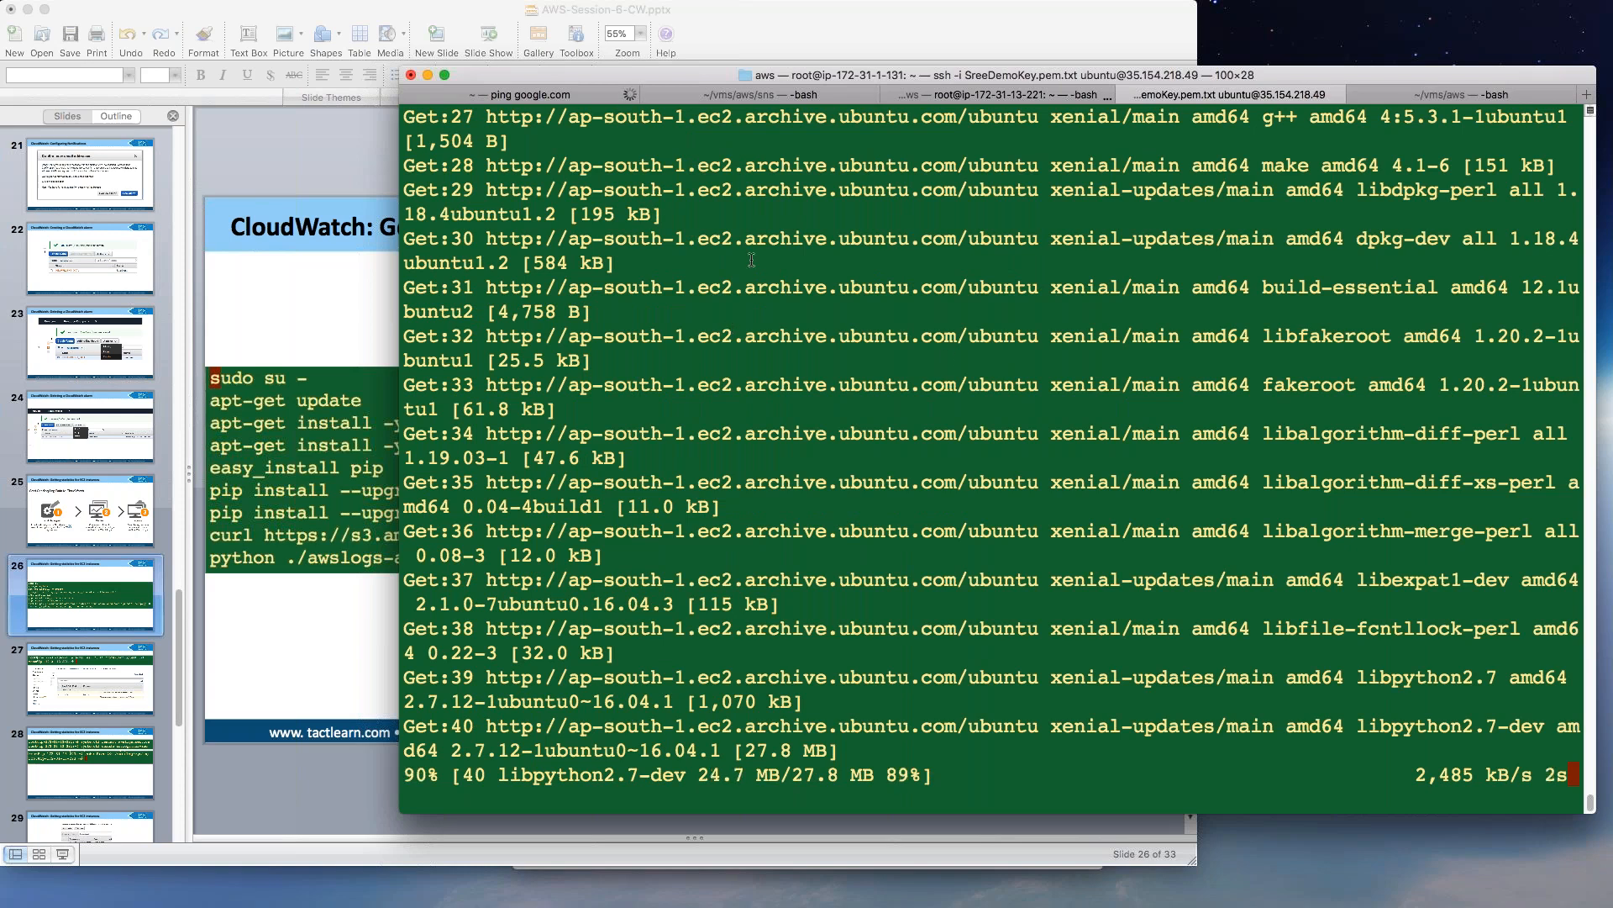
left_click_drag(659, 72, 801, 88)
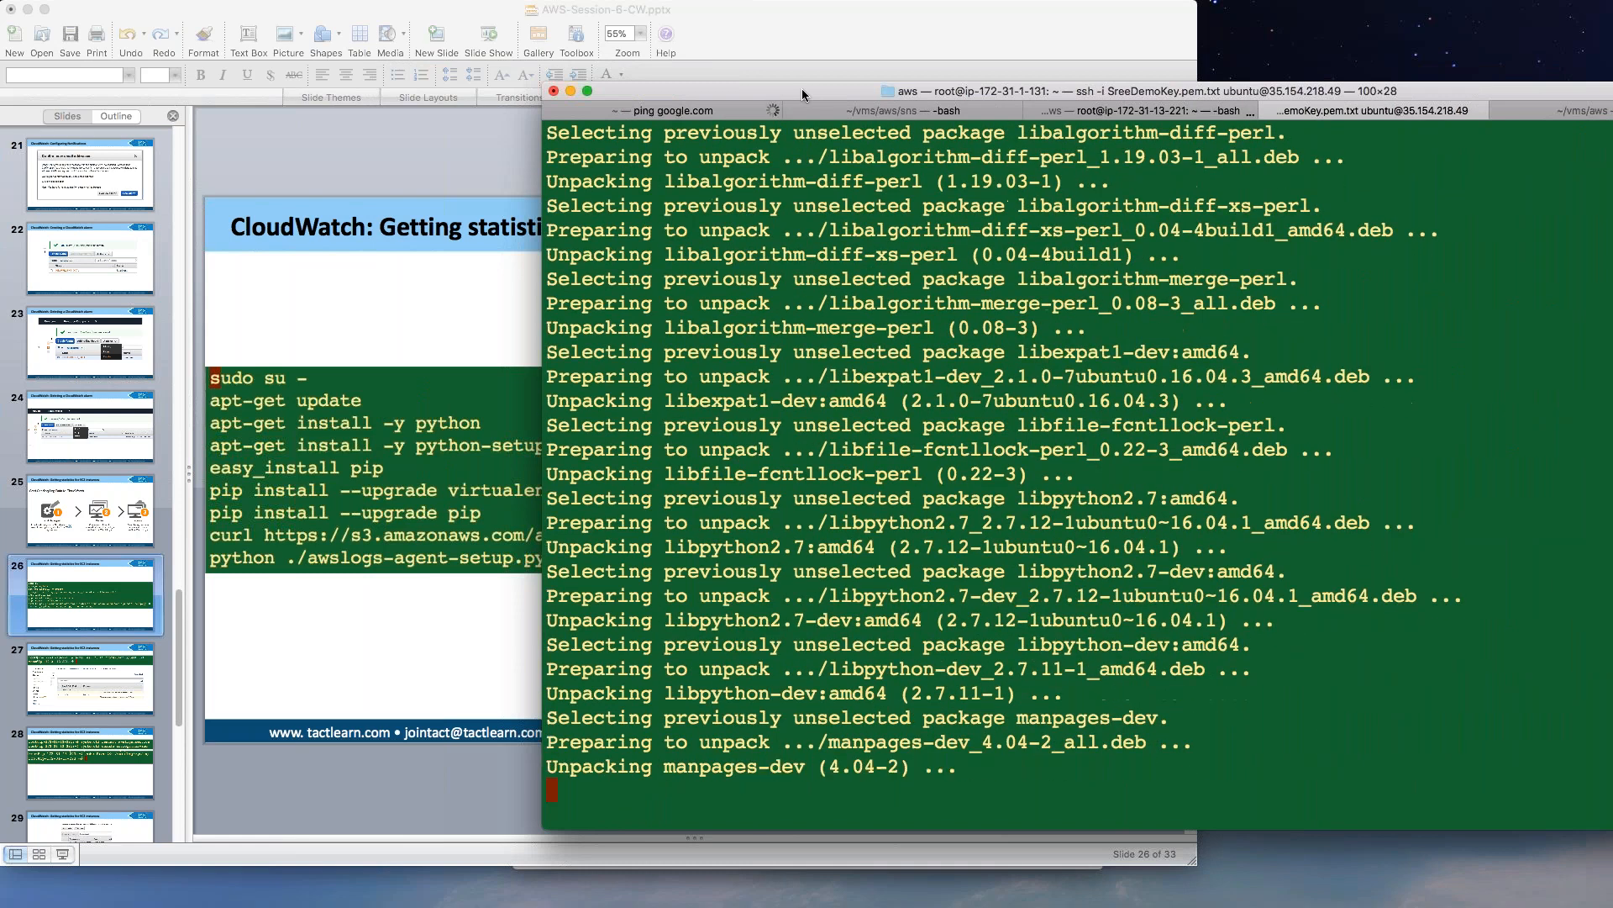
left_click_drag(862, 99, 1026, 128)
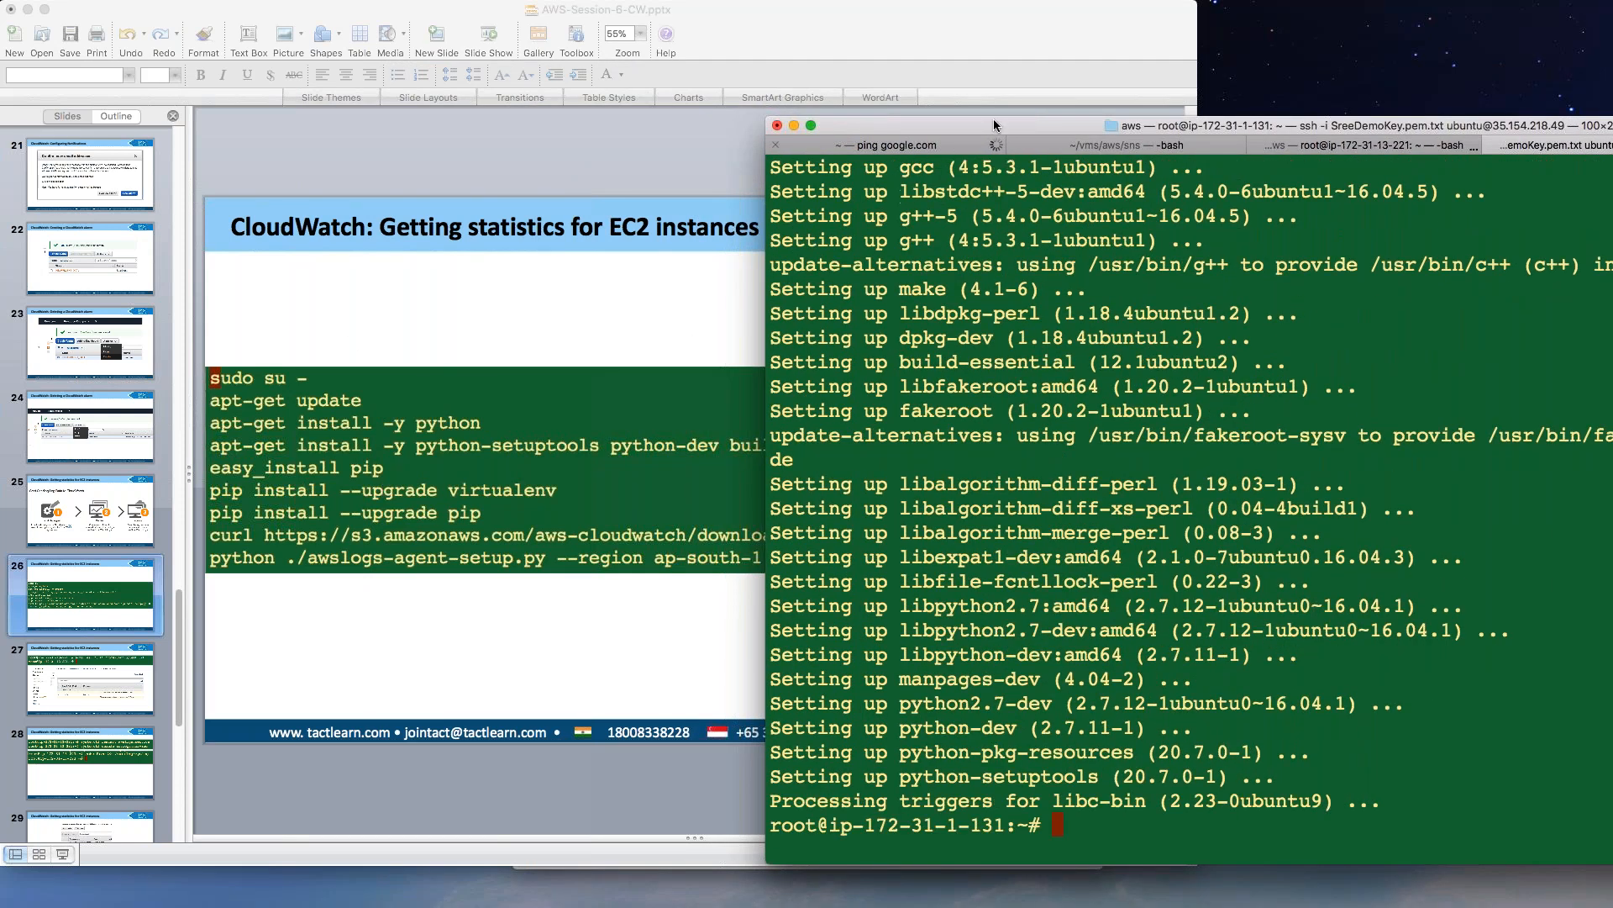
Install pip on the server with easy_install pip.
left_click_drag(991, 123, 827, 114)
key("super+v")
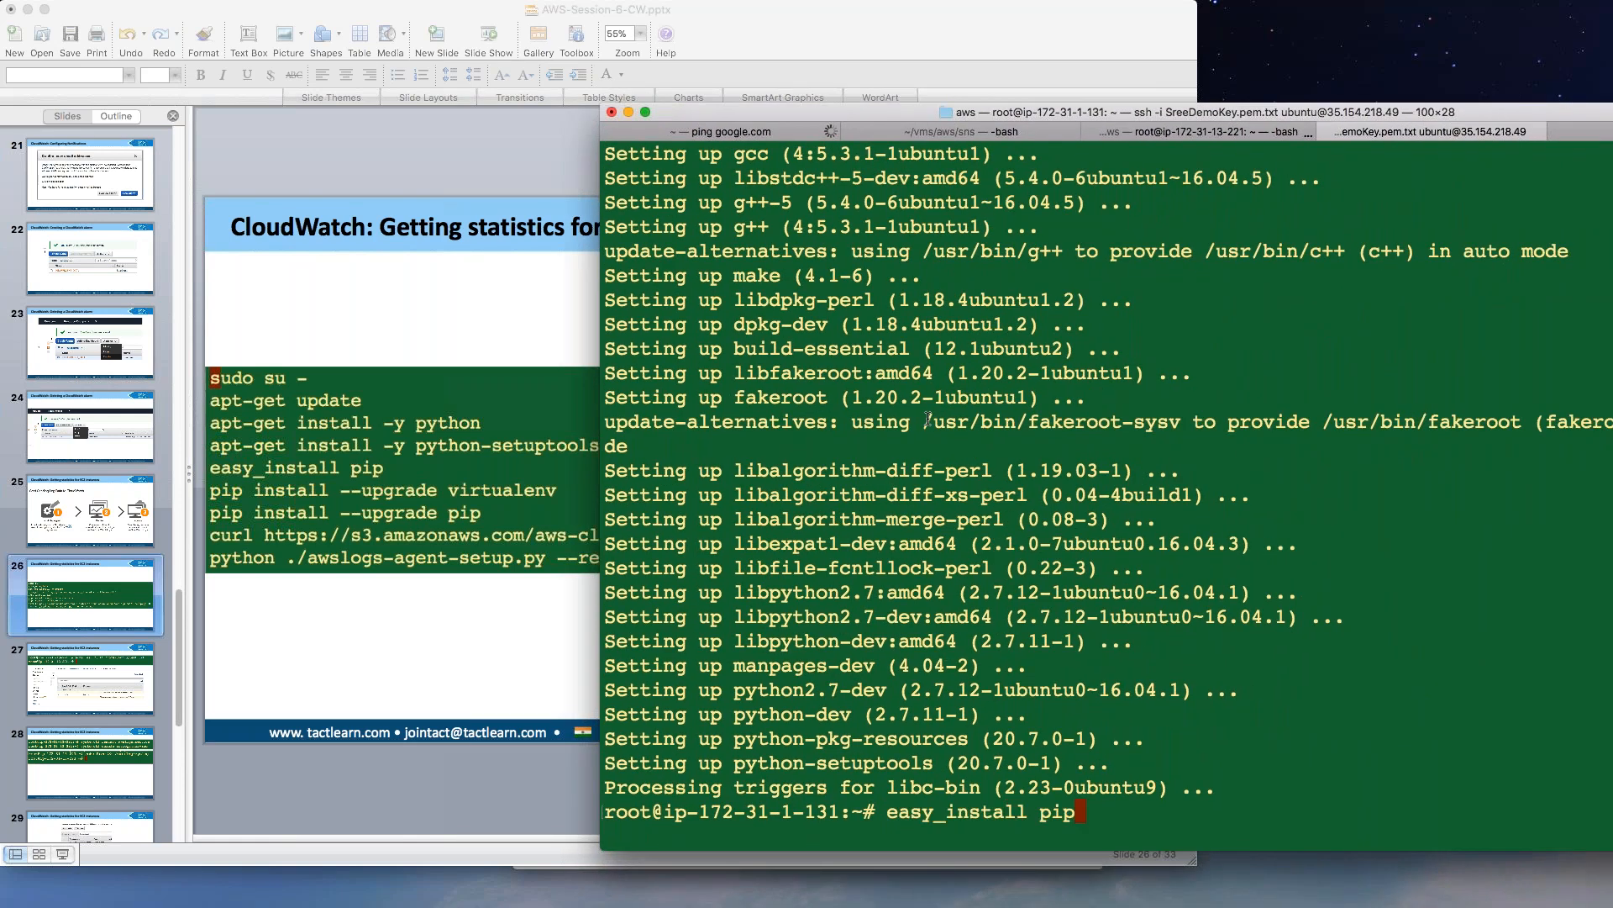
key("Return")
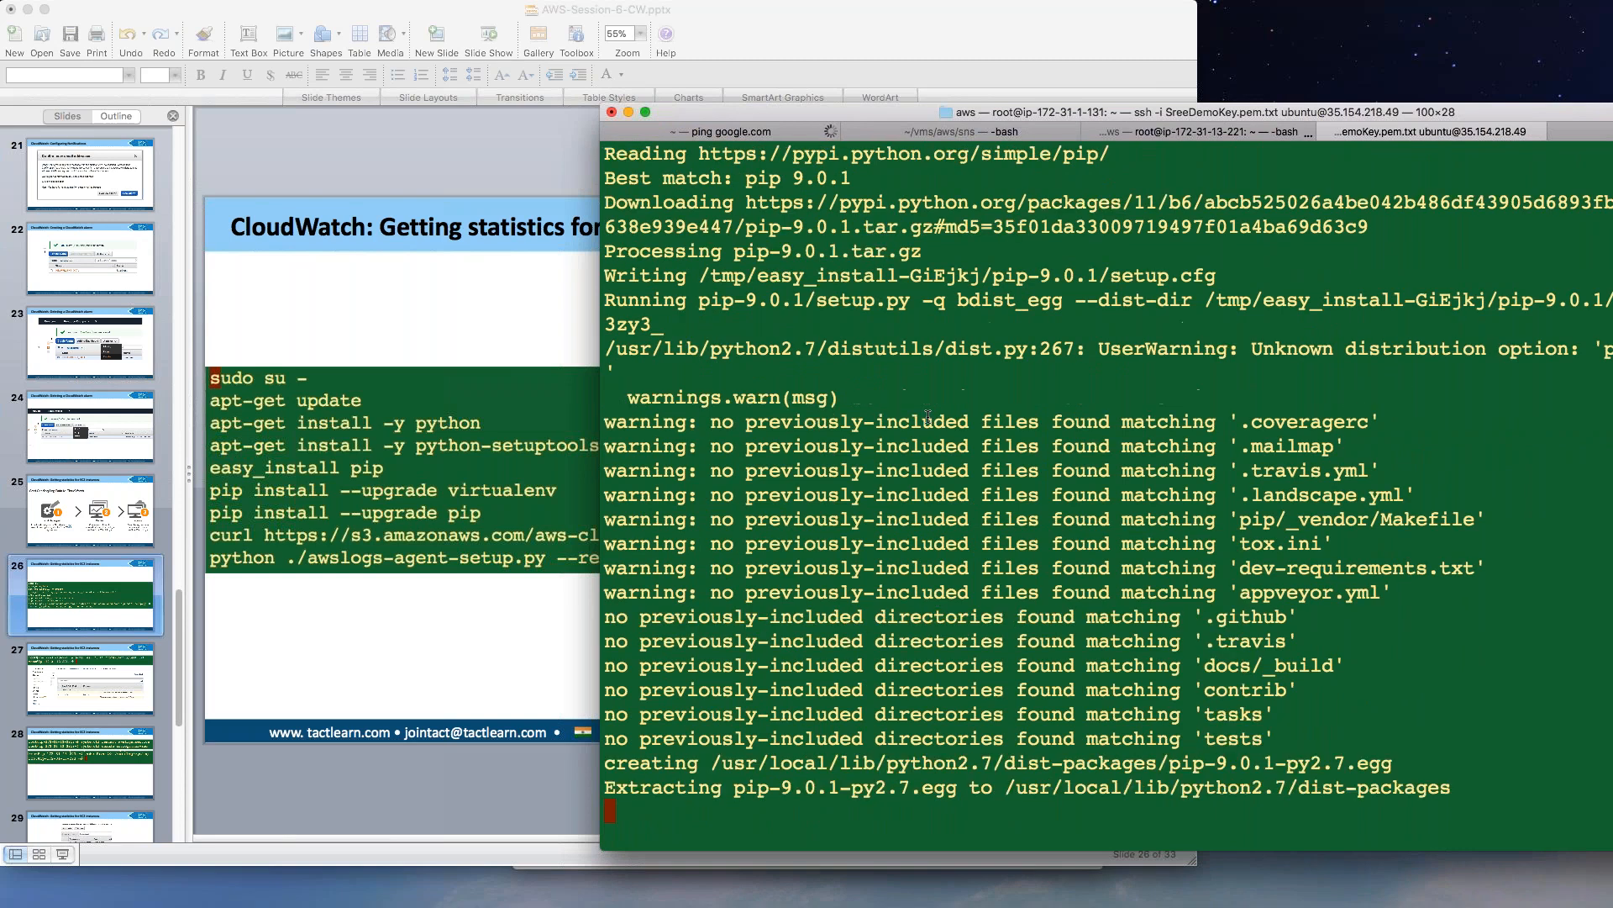
Install virtualenv 15.1.0 and confirm pip 9.0.1 is current, then select the curl agent command.
left_click(512, 296)
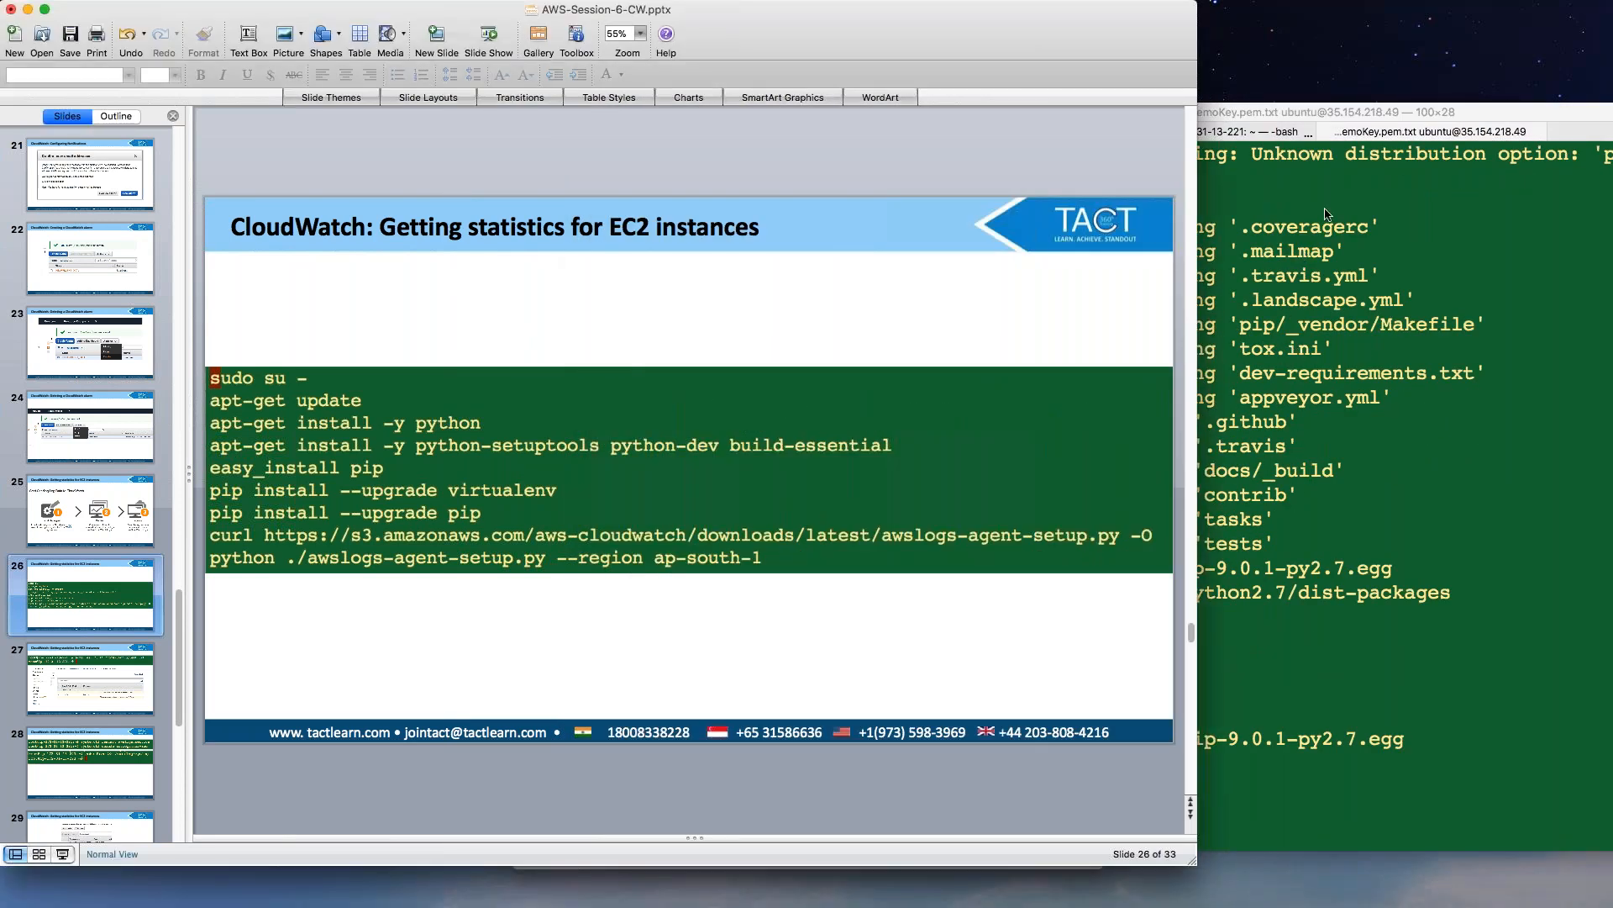
left_click(1605, 132)
left_click(1605, 133)
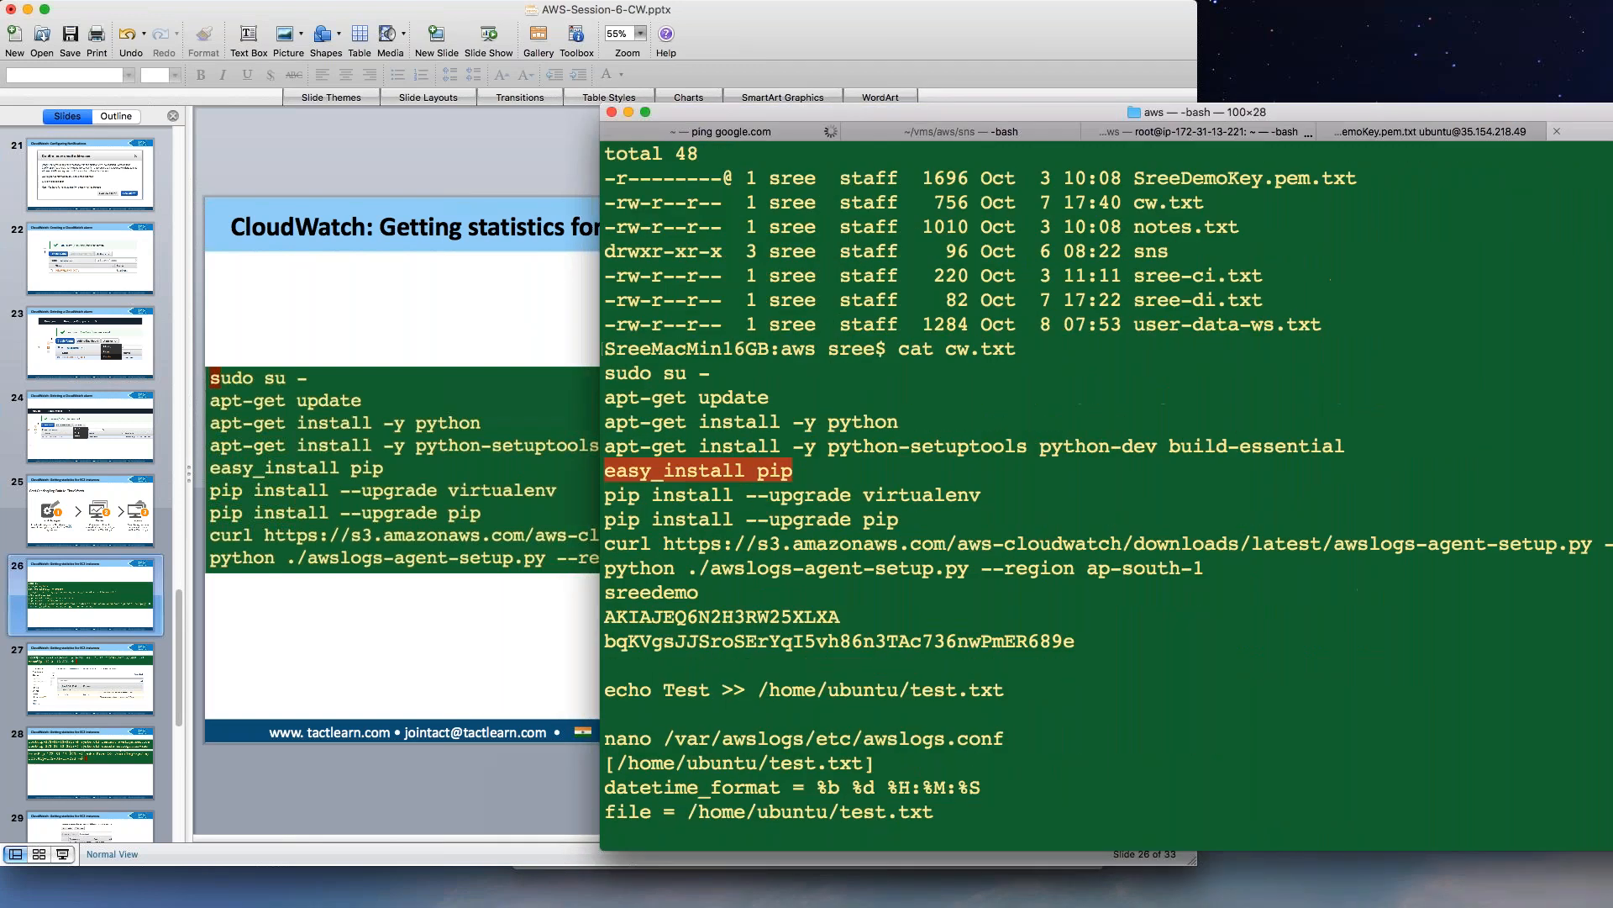
left_click(615, 499)
left_click_drag(611, 499, 899, 521)
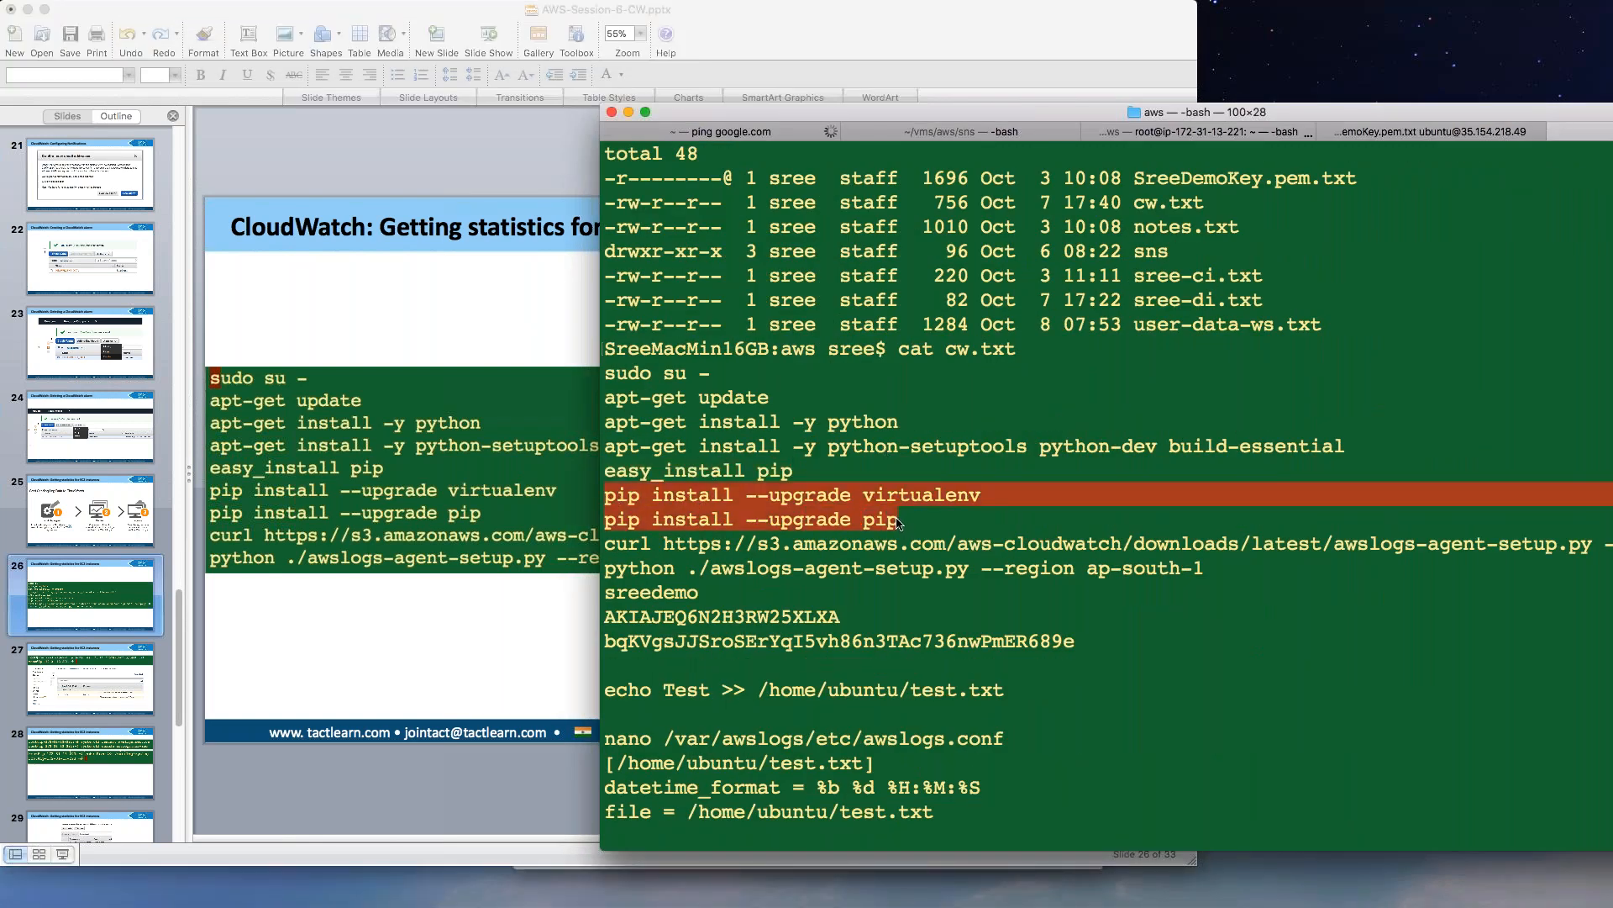
left_click(1447, 132)
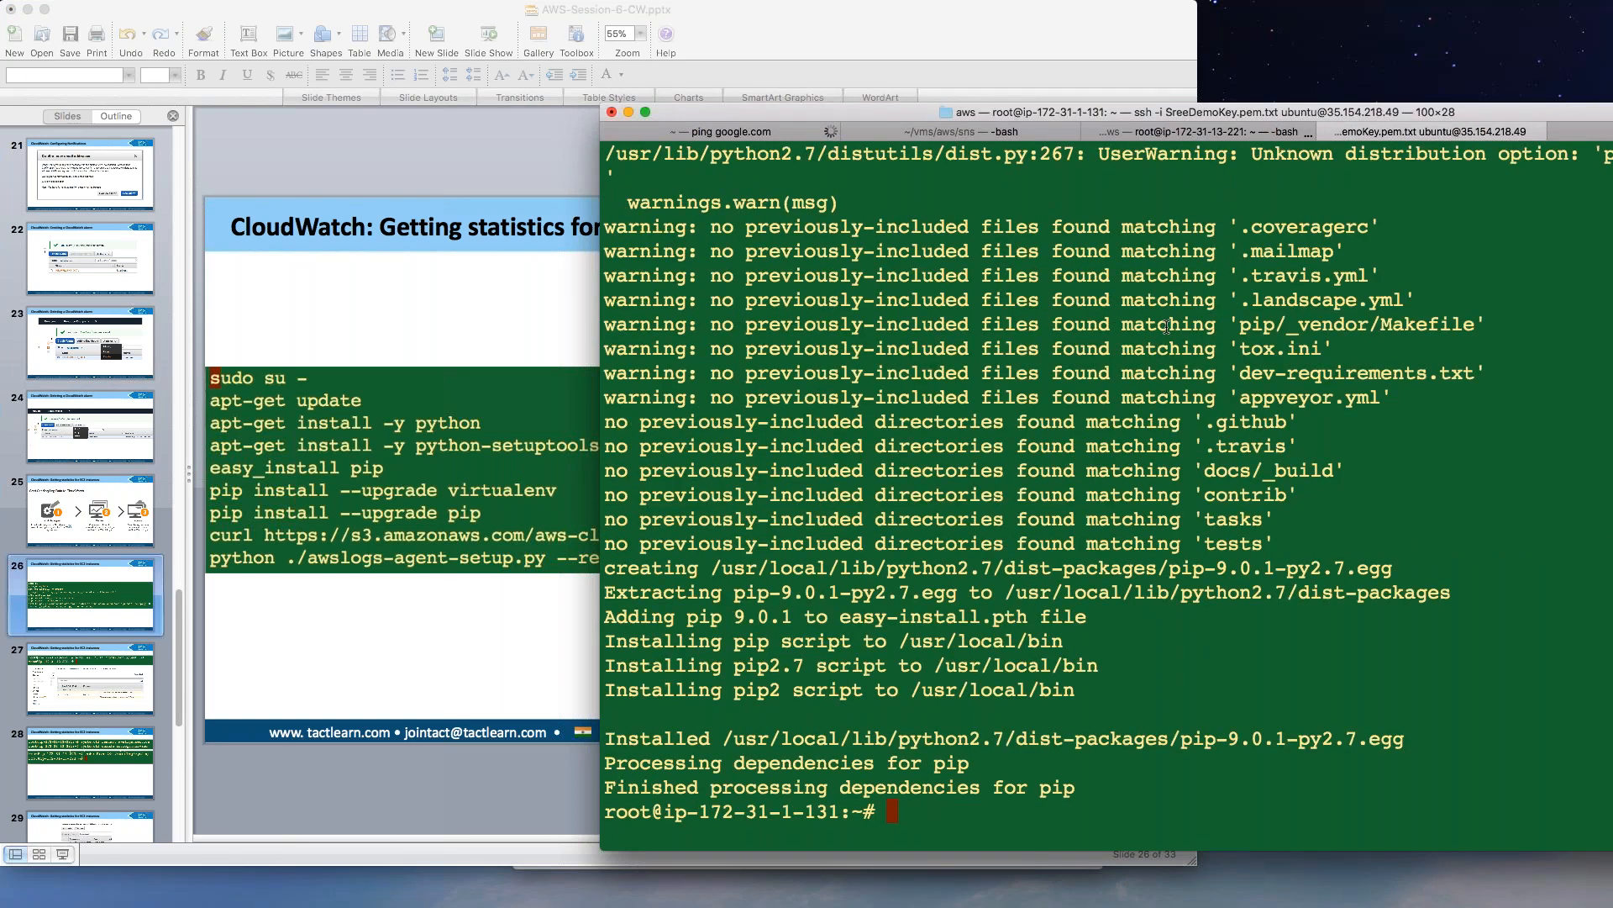
type("pip install --upgrade virtualenv")
key("Return")
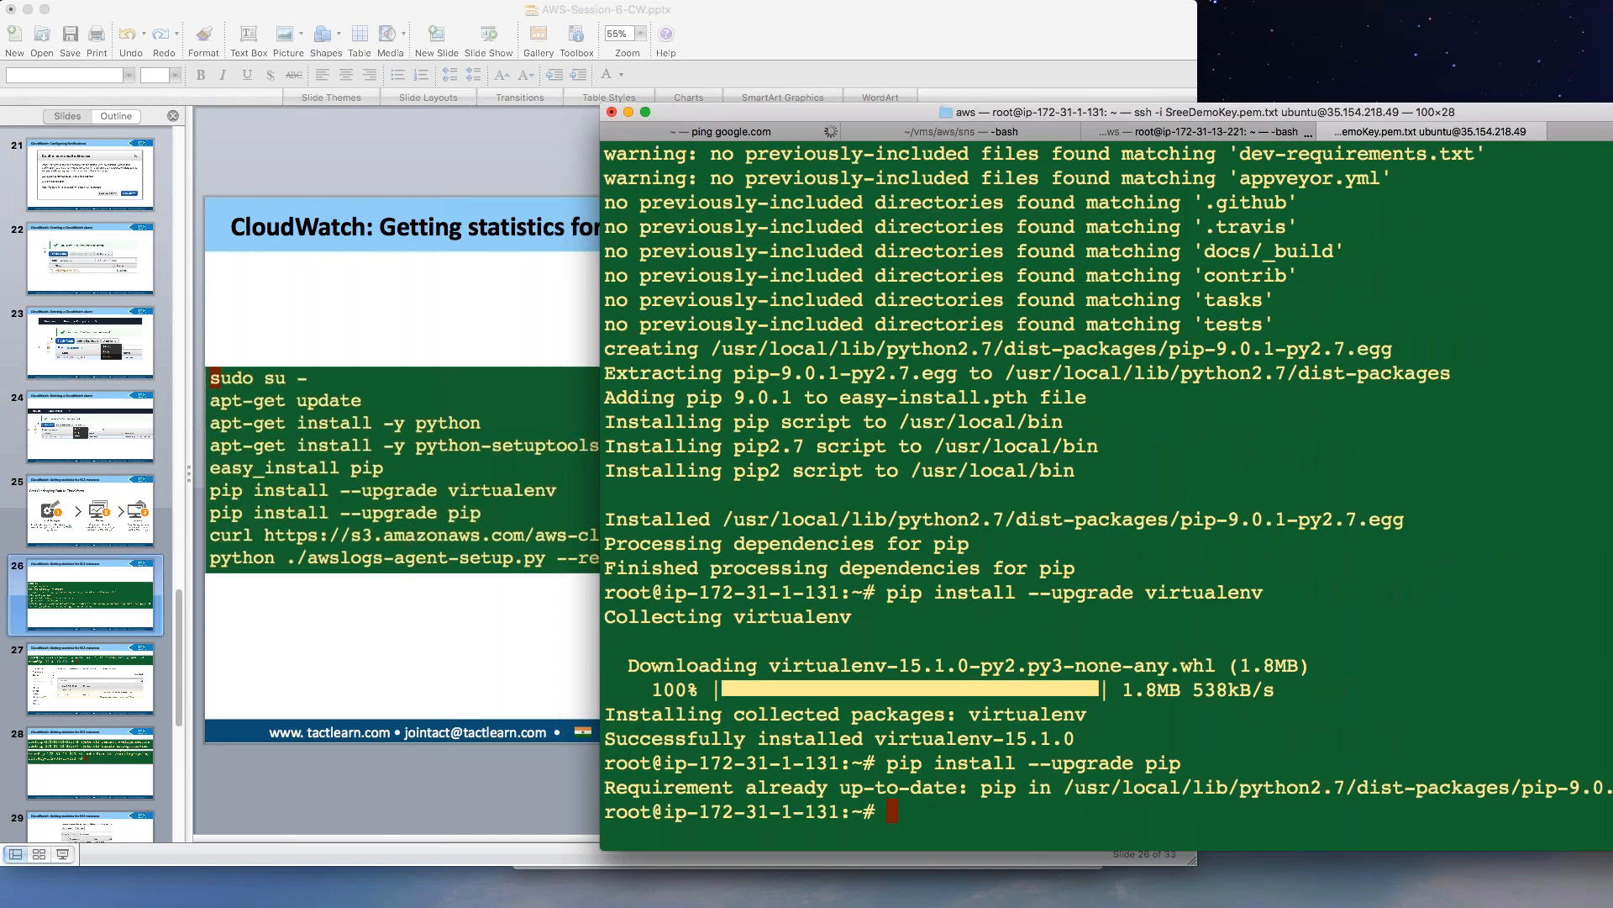
left_click(1596, 133)
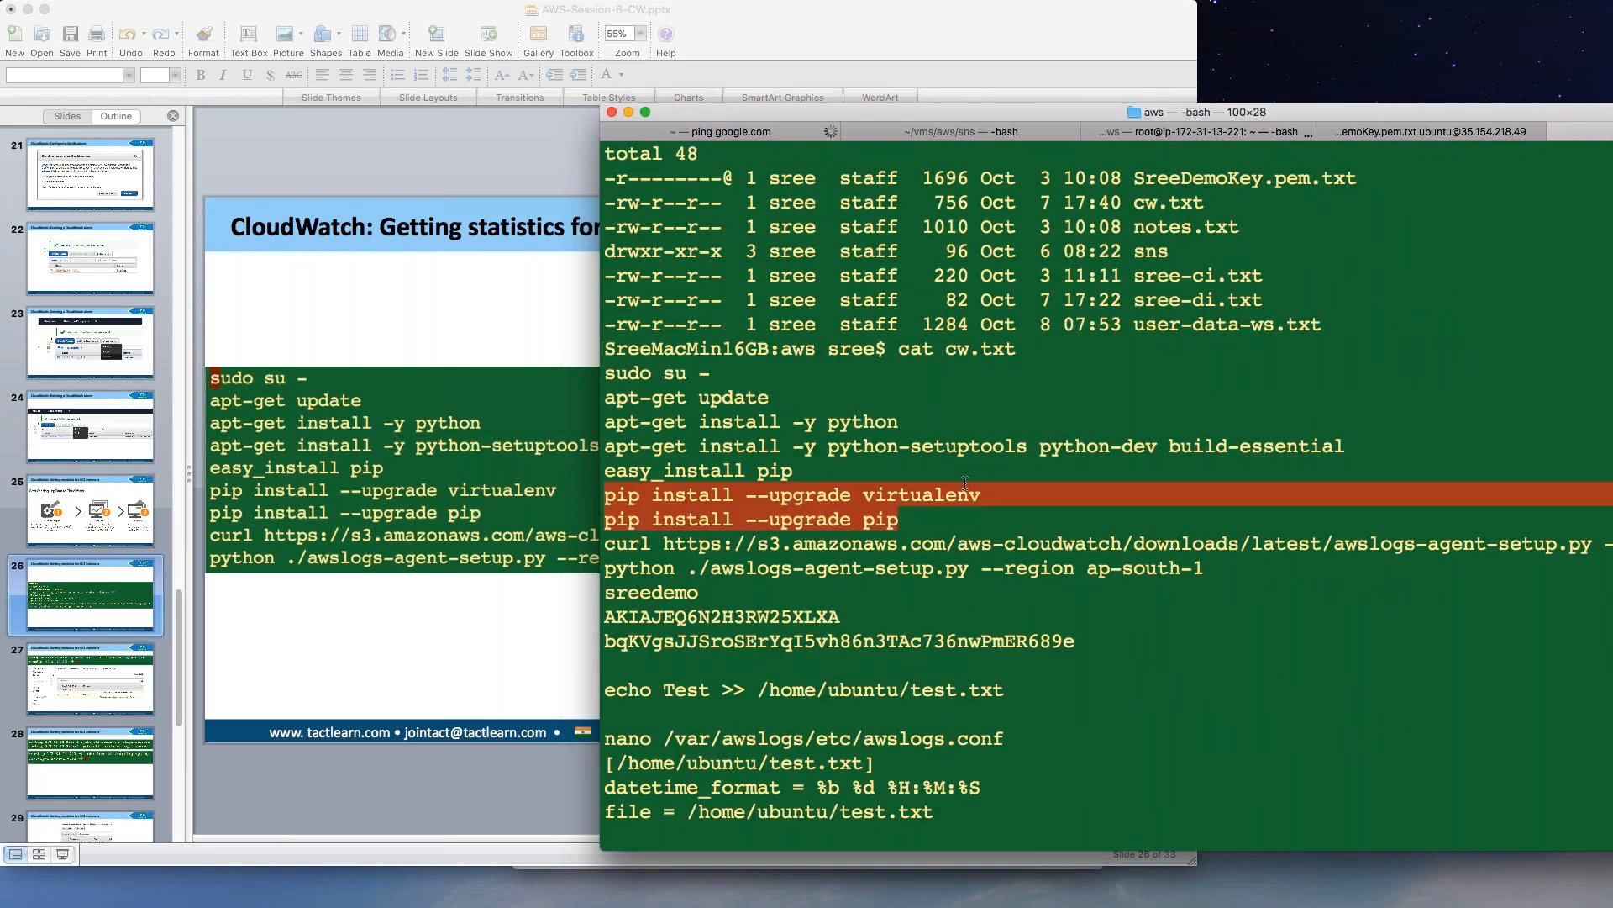
left_click_drag(606, 545, 1609, 544)
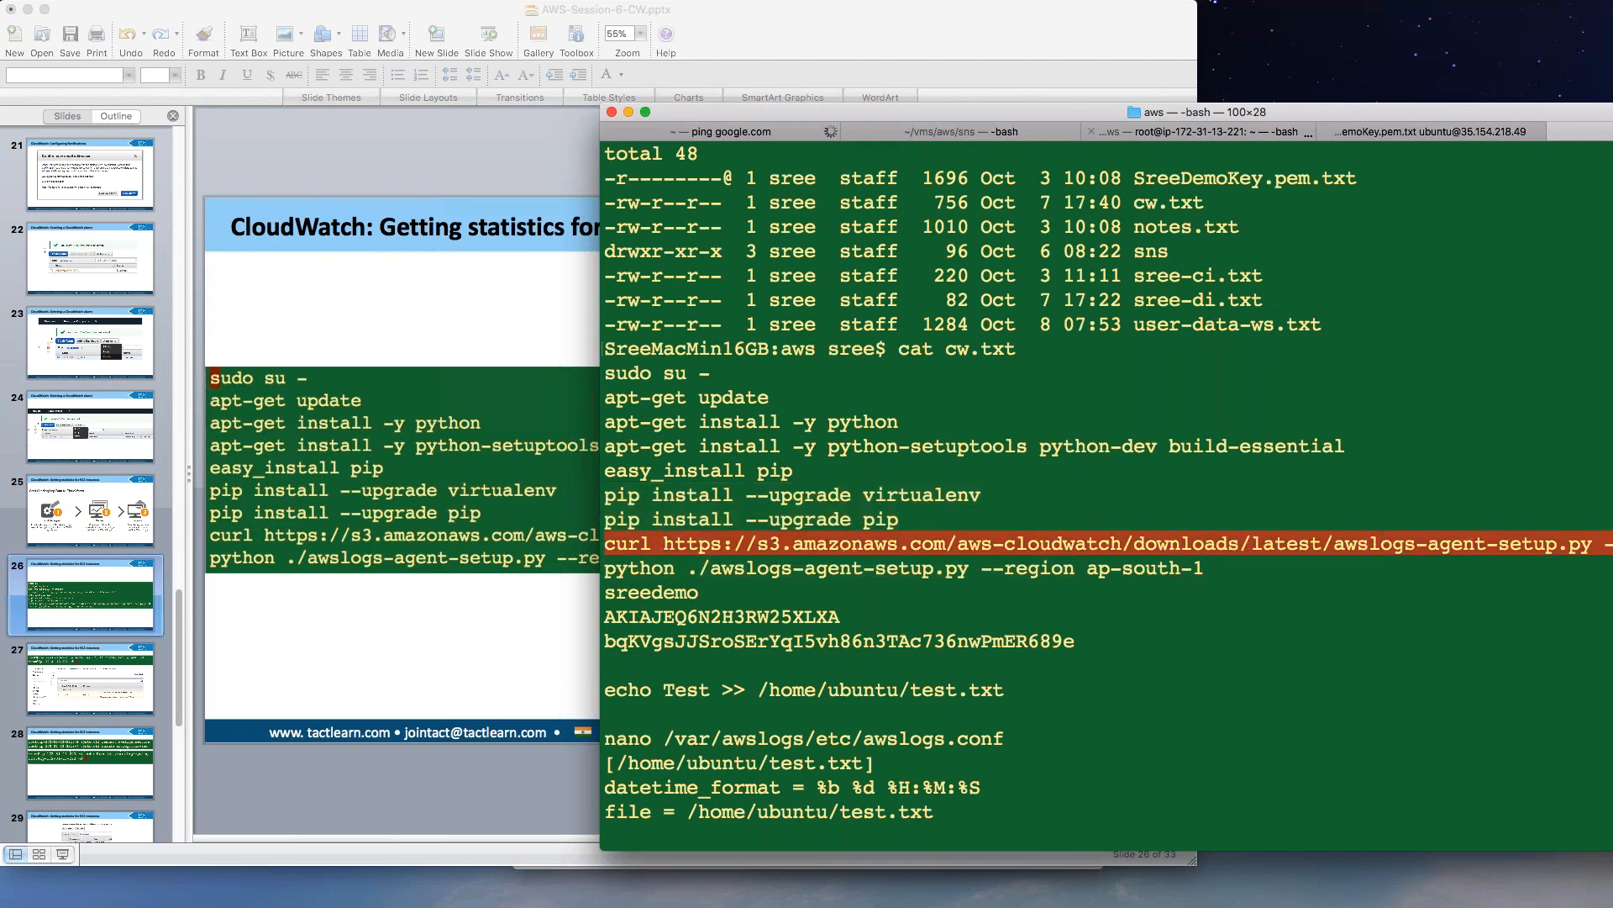
Copy the awslogs-agent-setup.py curl command and show the 'Start Sending Log Data to CloudWatch' slide.
left_click_drag(1013, 109, 903, 108)
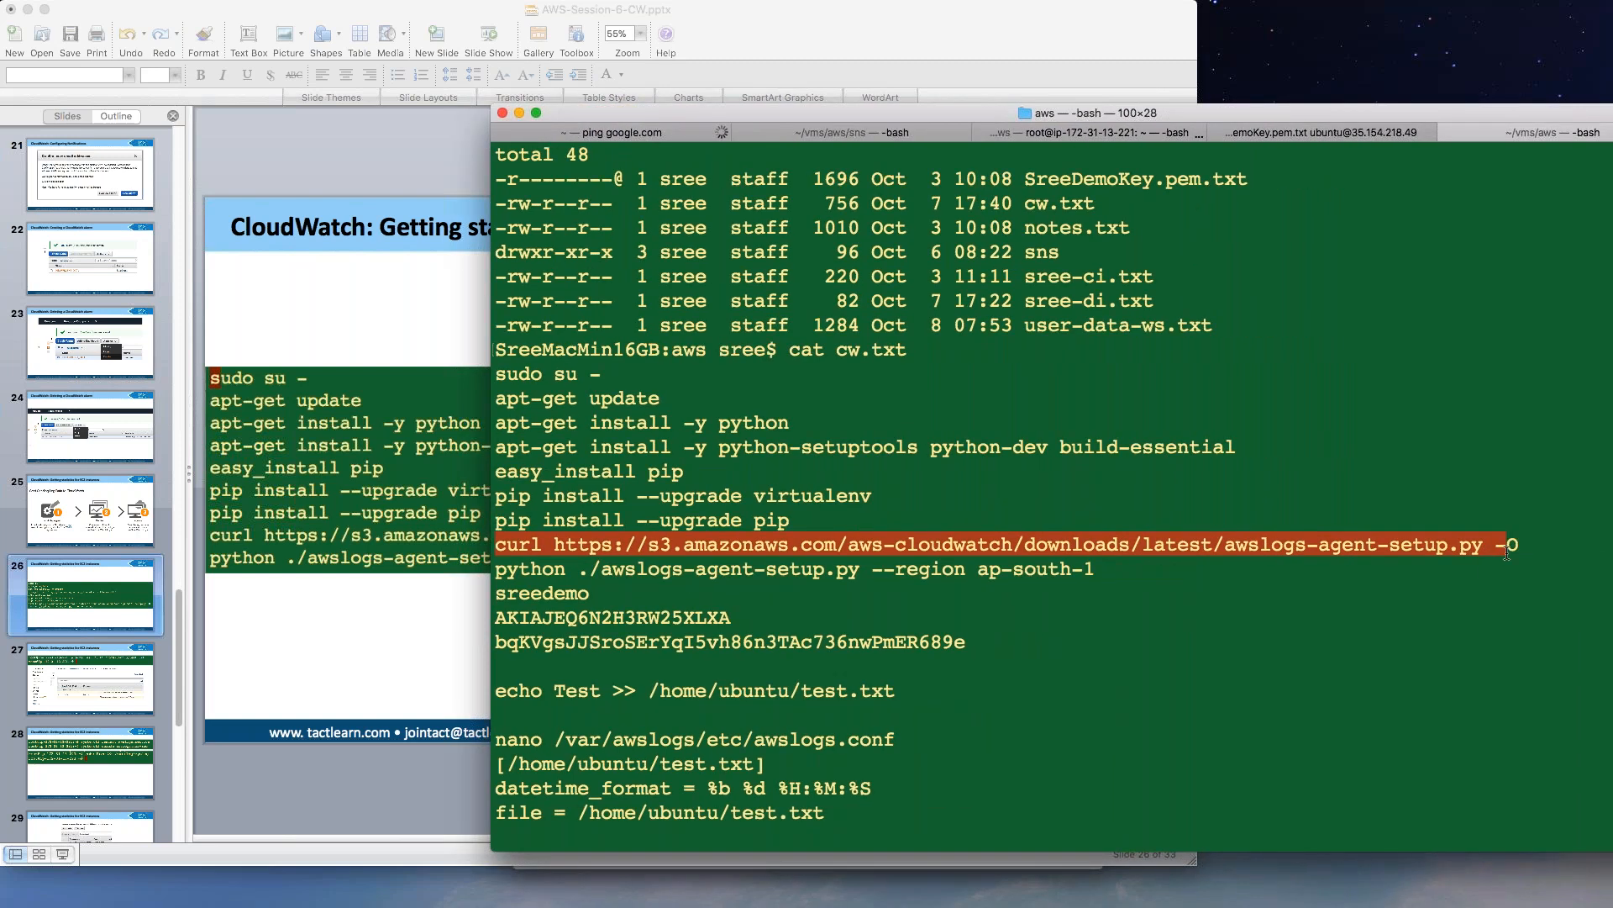
right_click(1362, 542)
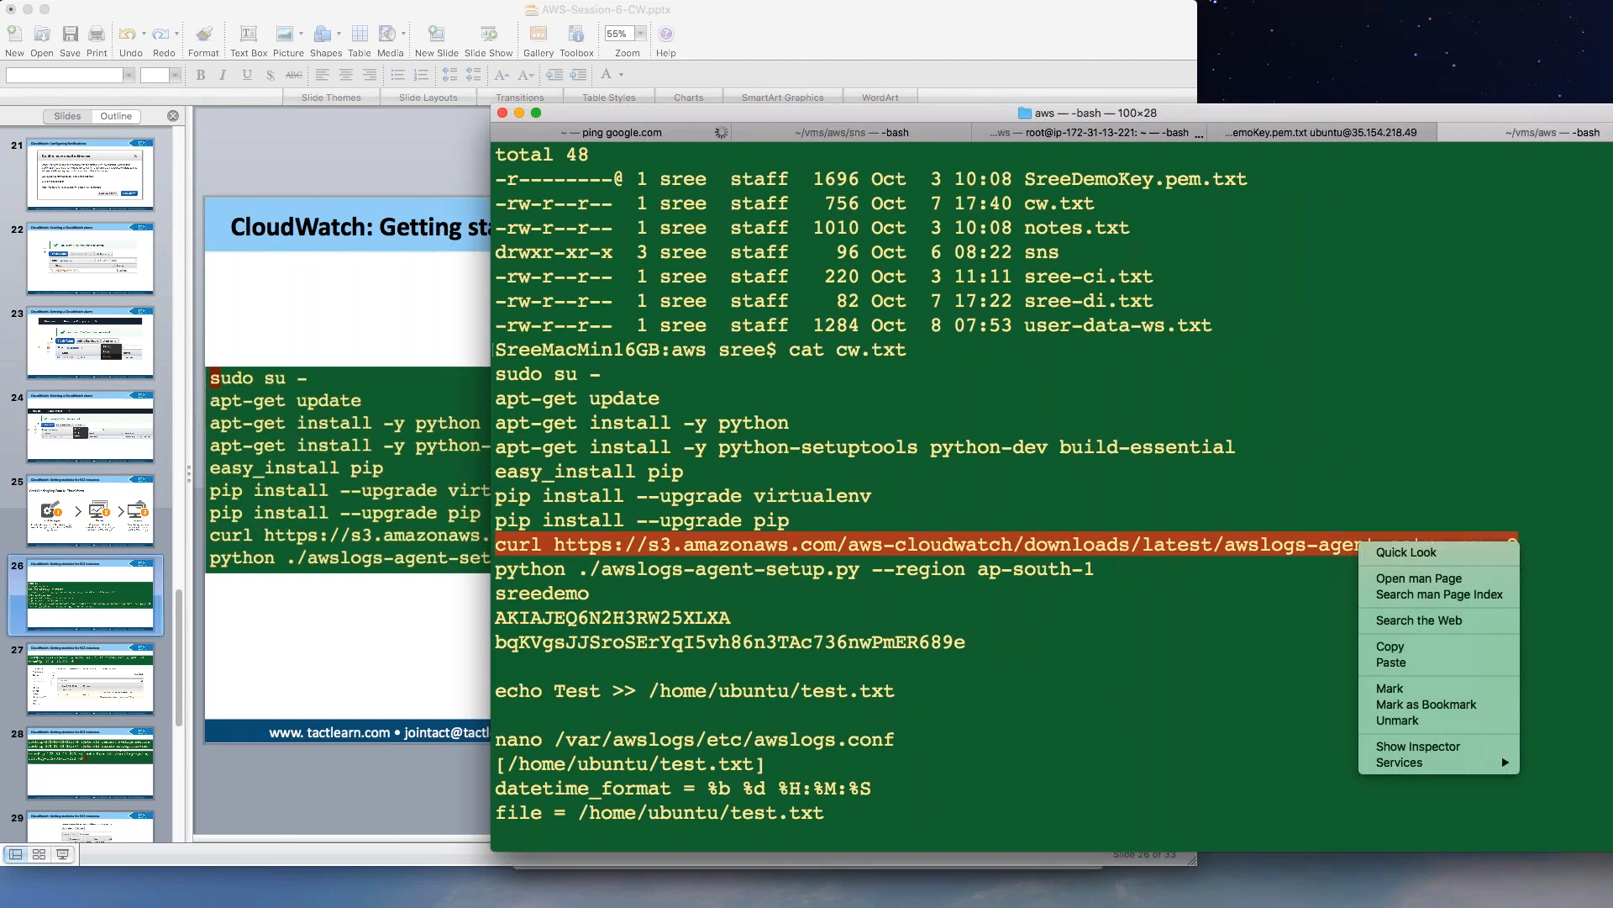
key("Return")
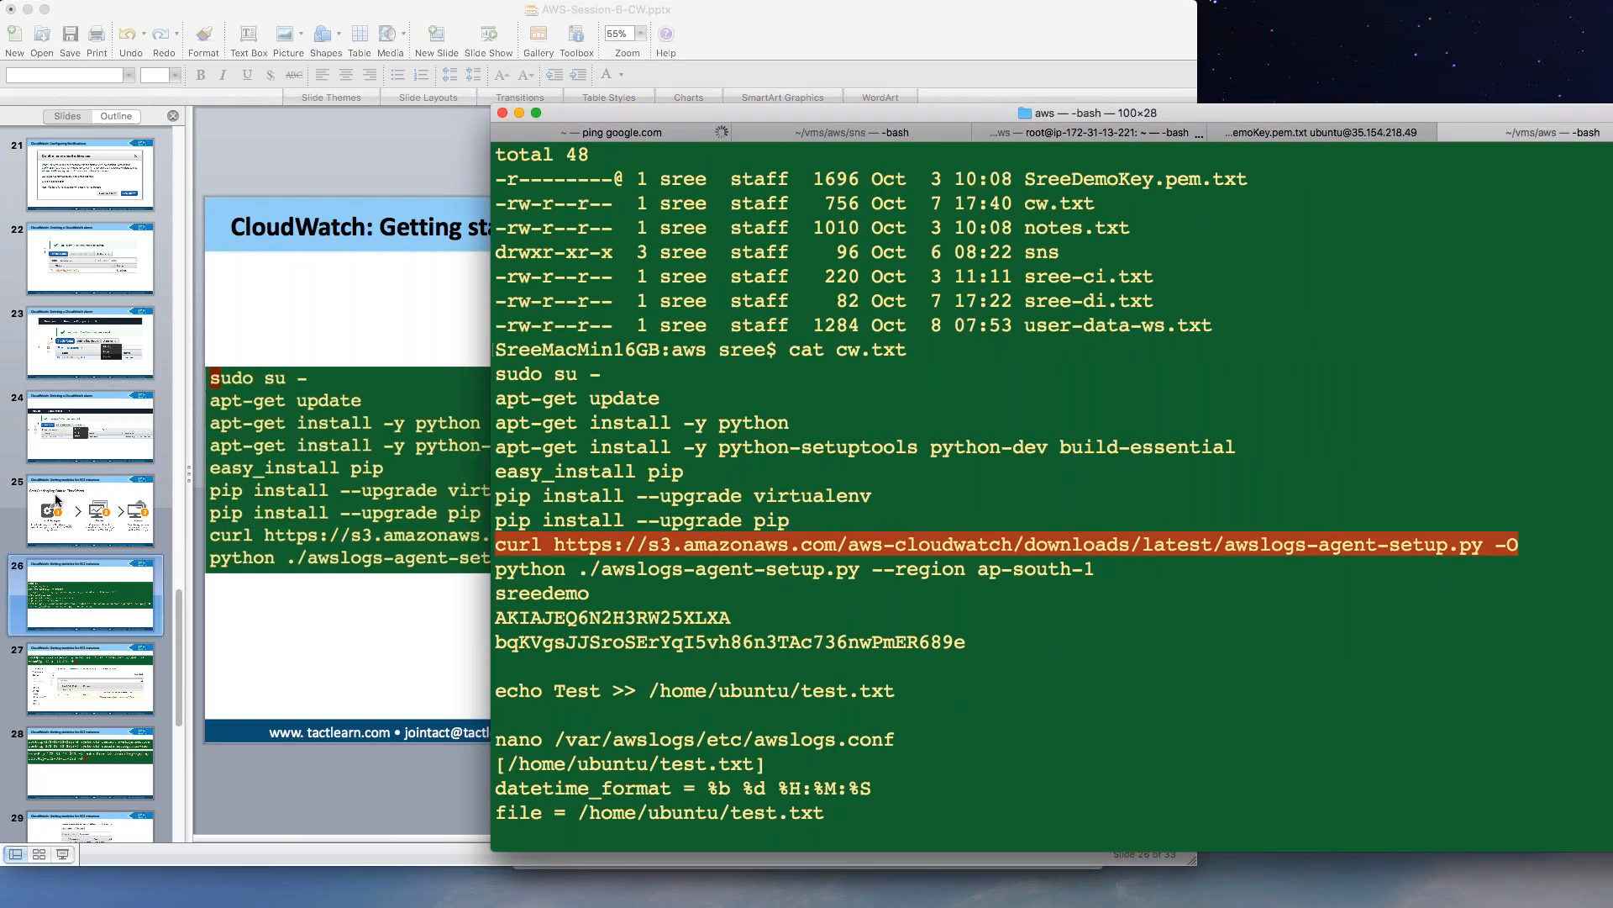
left_click(61, 507)
left_click(62, 507)
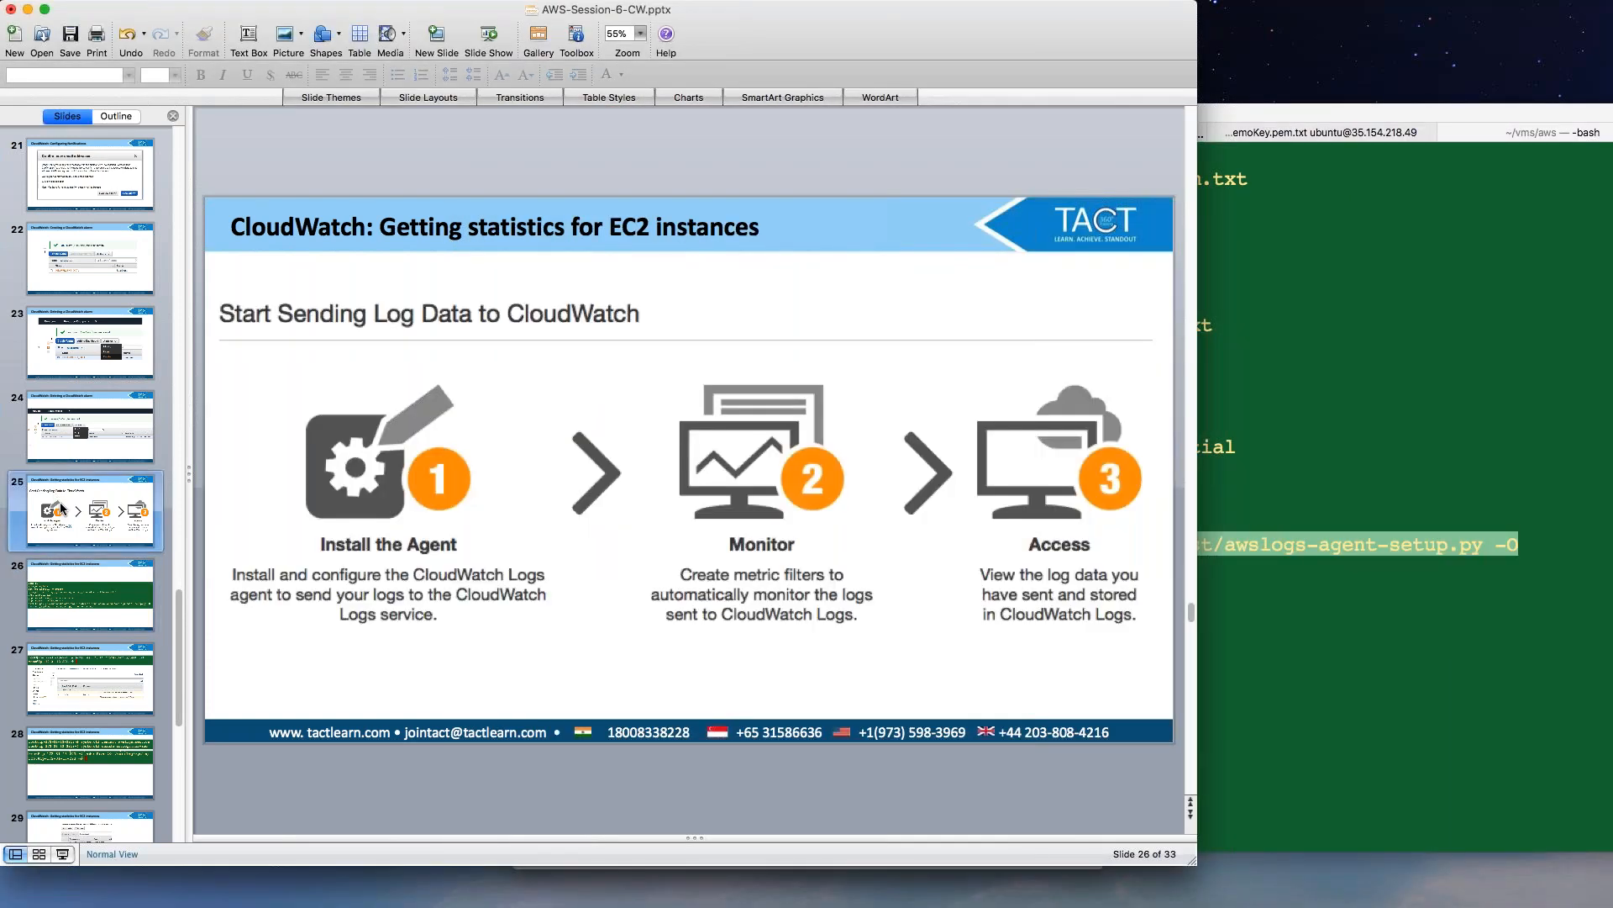
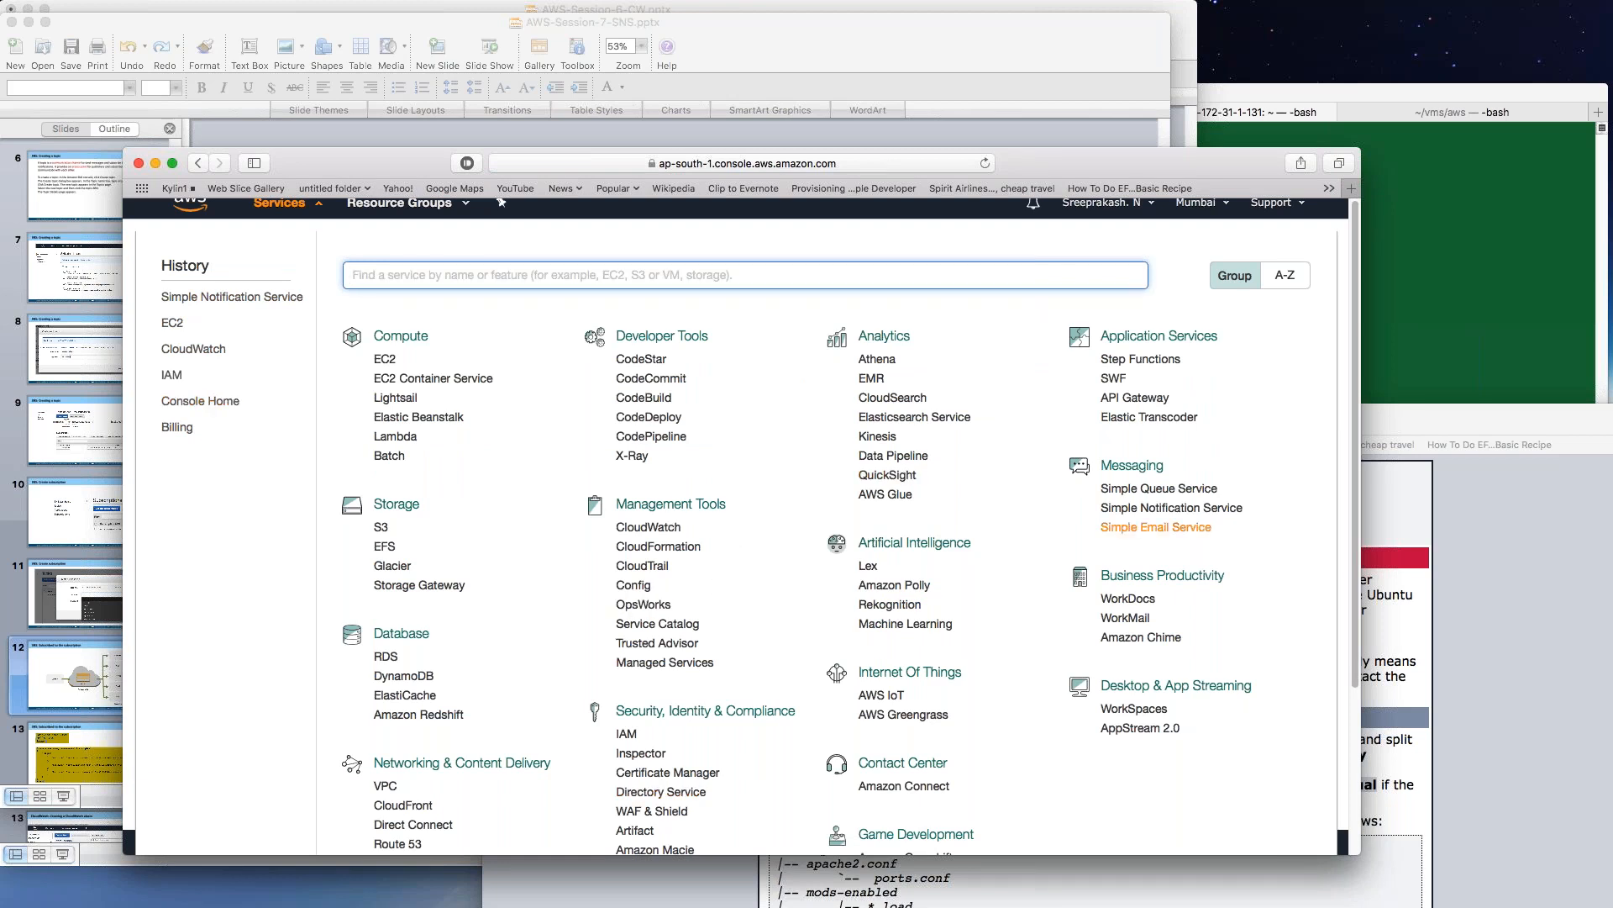
Find and open Simple Notification Service by searching services for 'notifi'.
scroll(1086, 568, "down", 3)
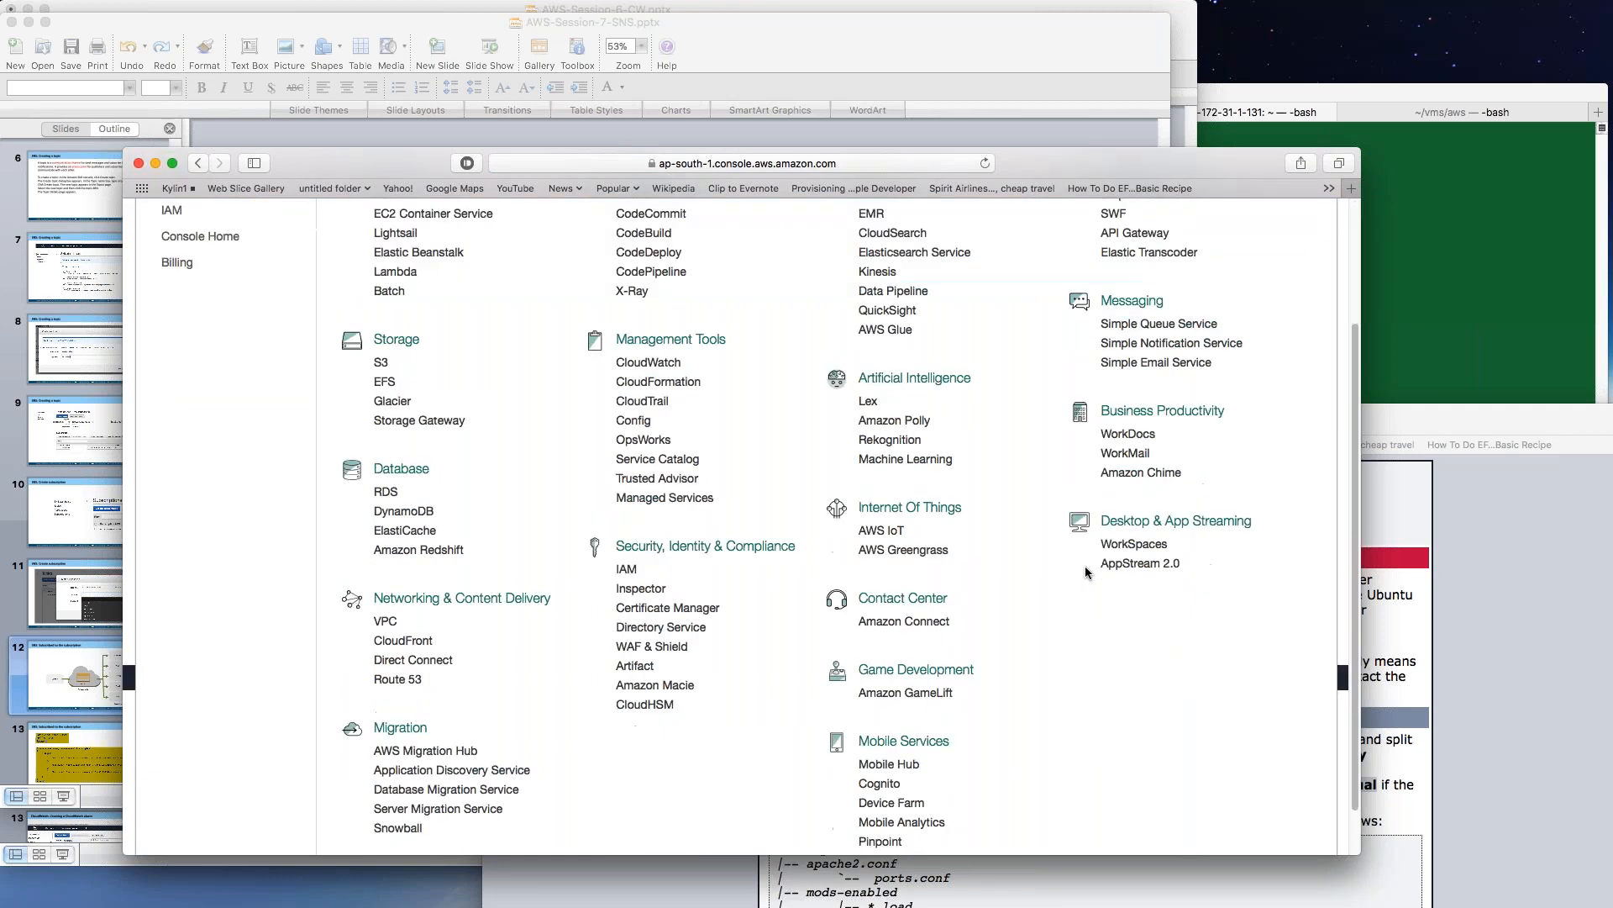
scroll(1086, 570, "up", 3)
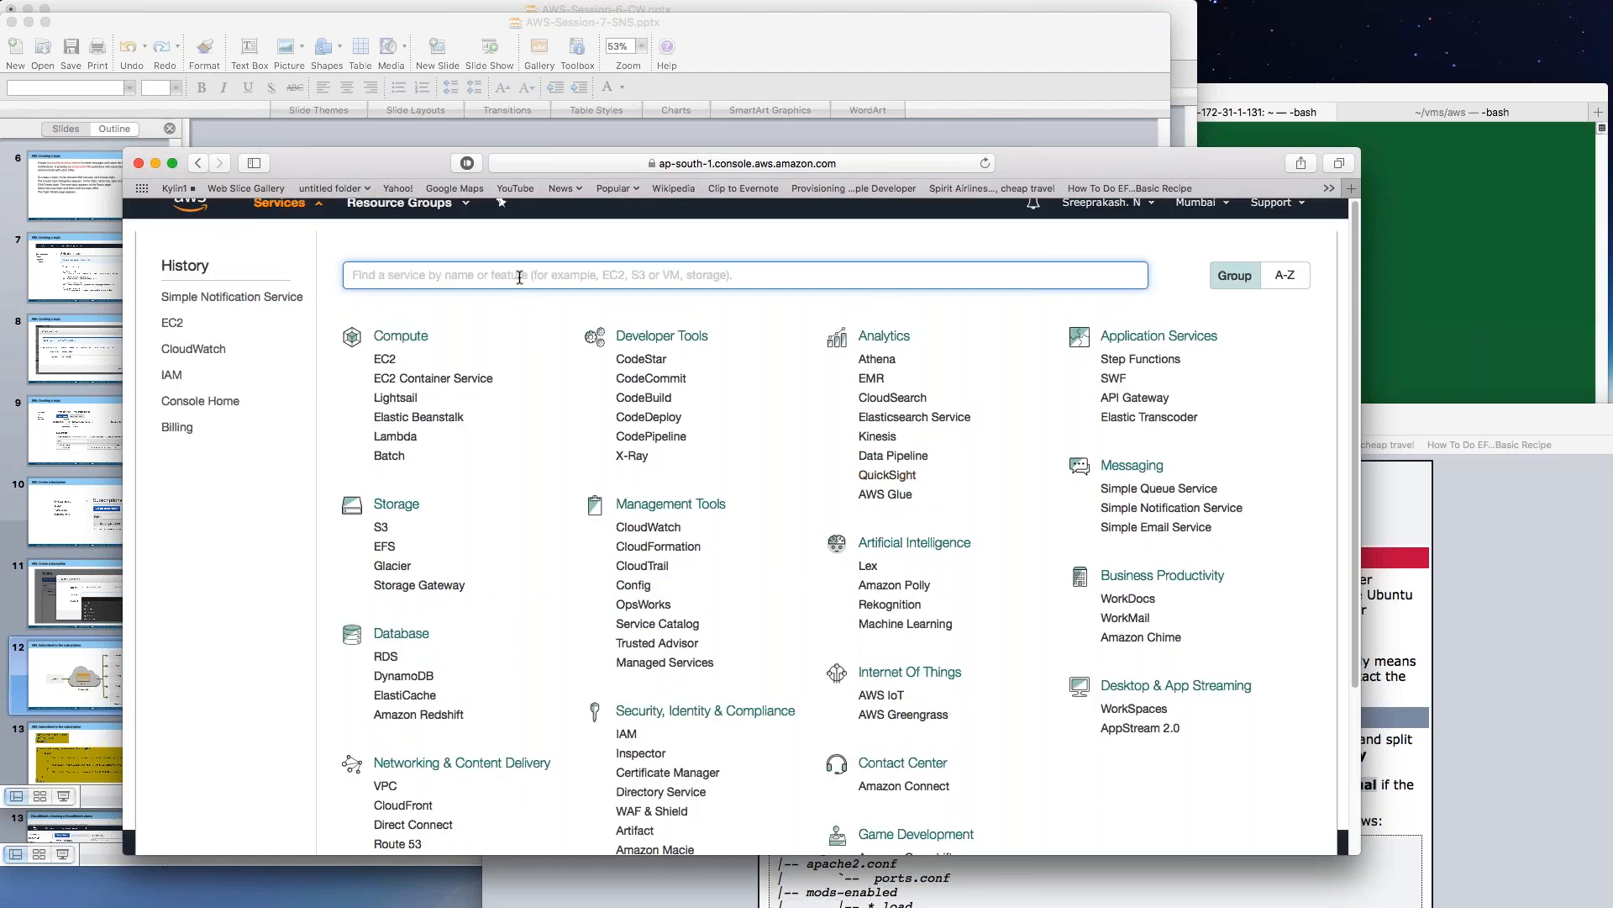
type("sns")
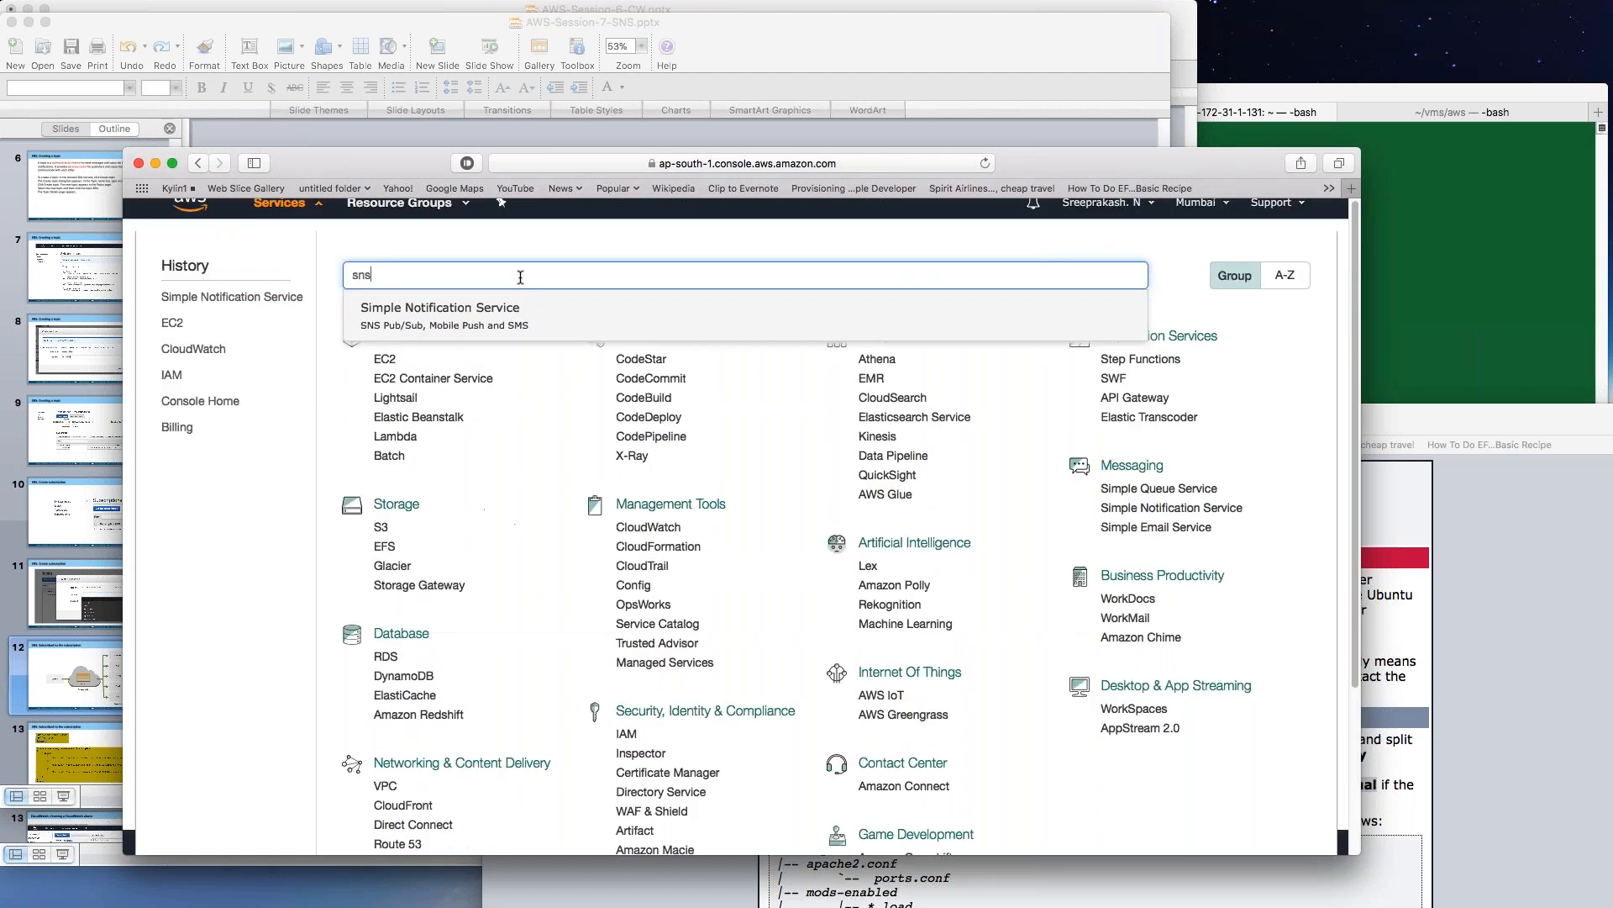
key("BackSpace")
key("BackSpace")
key("BackSpace")
type("simple")
key("BackSpace")
key("BackSpace")
key("BackSpace")
key("BackSpace")
key("BackSpace")
key("BackSpace")
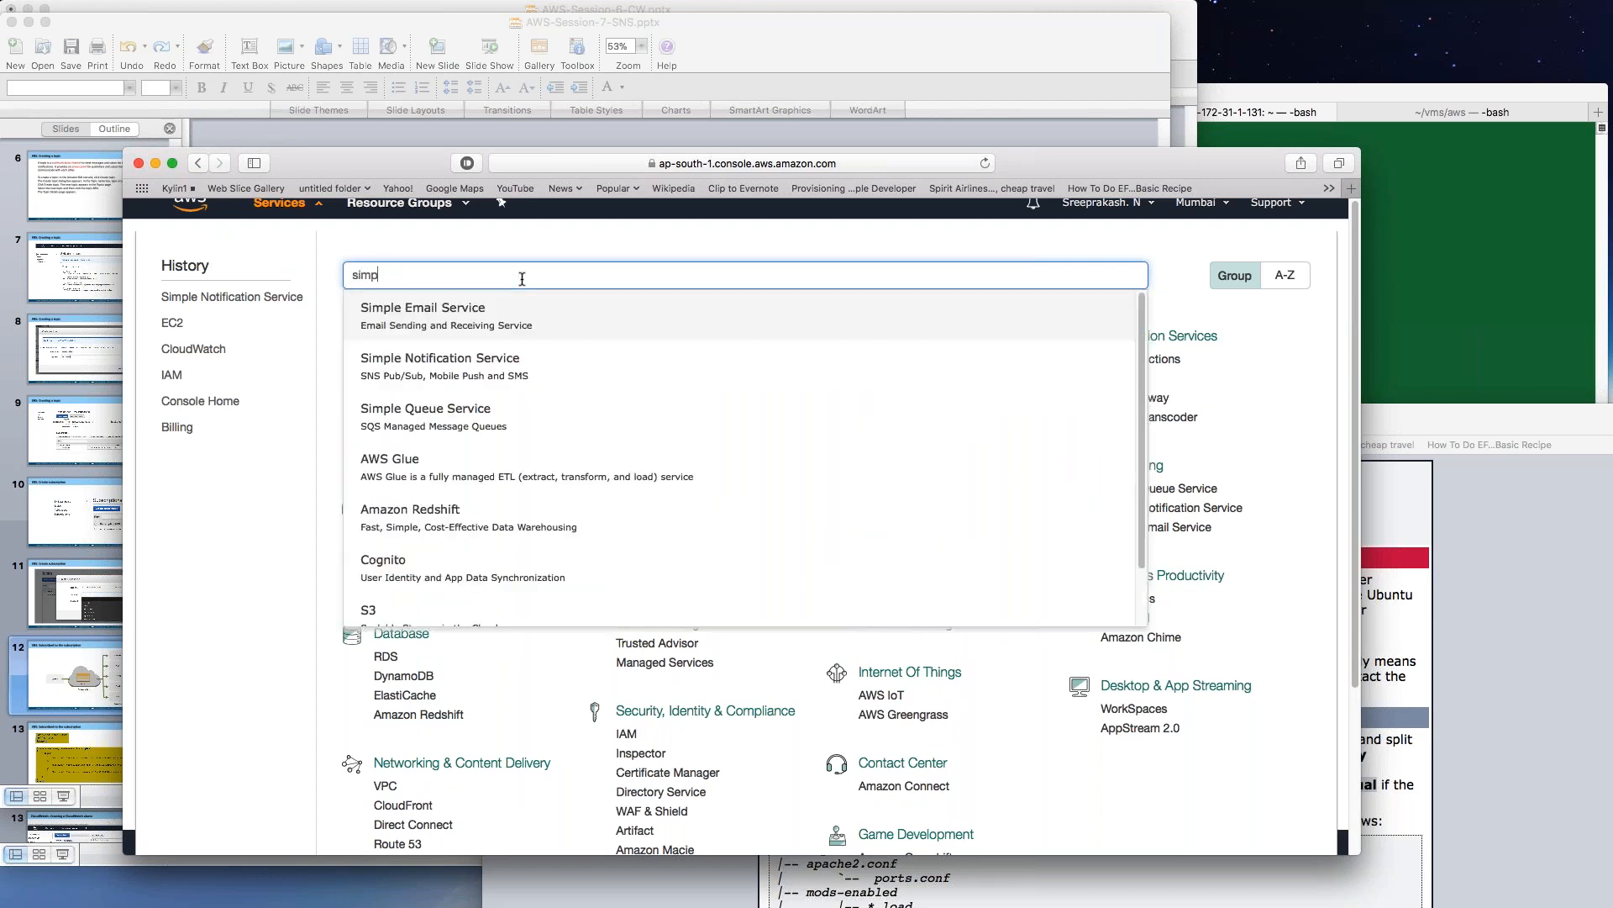
type("notifi")
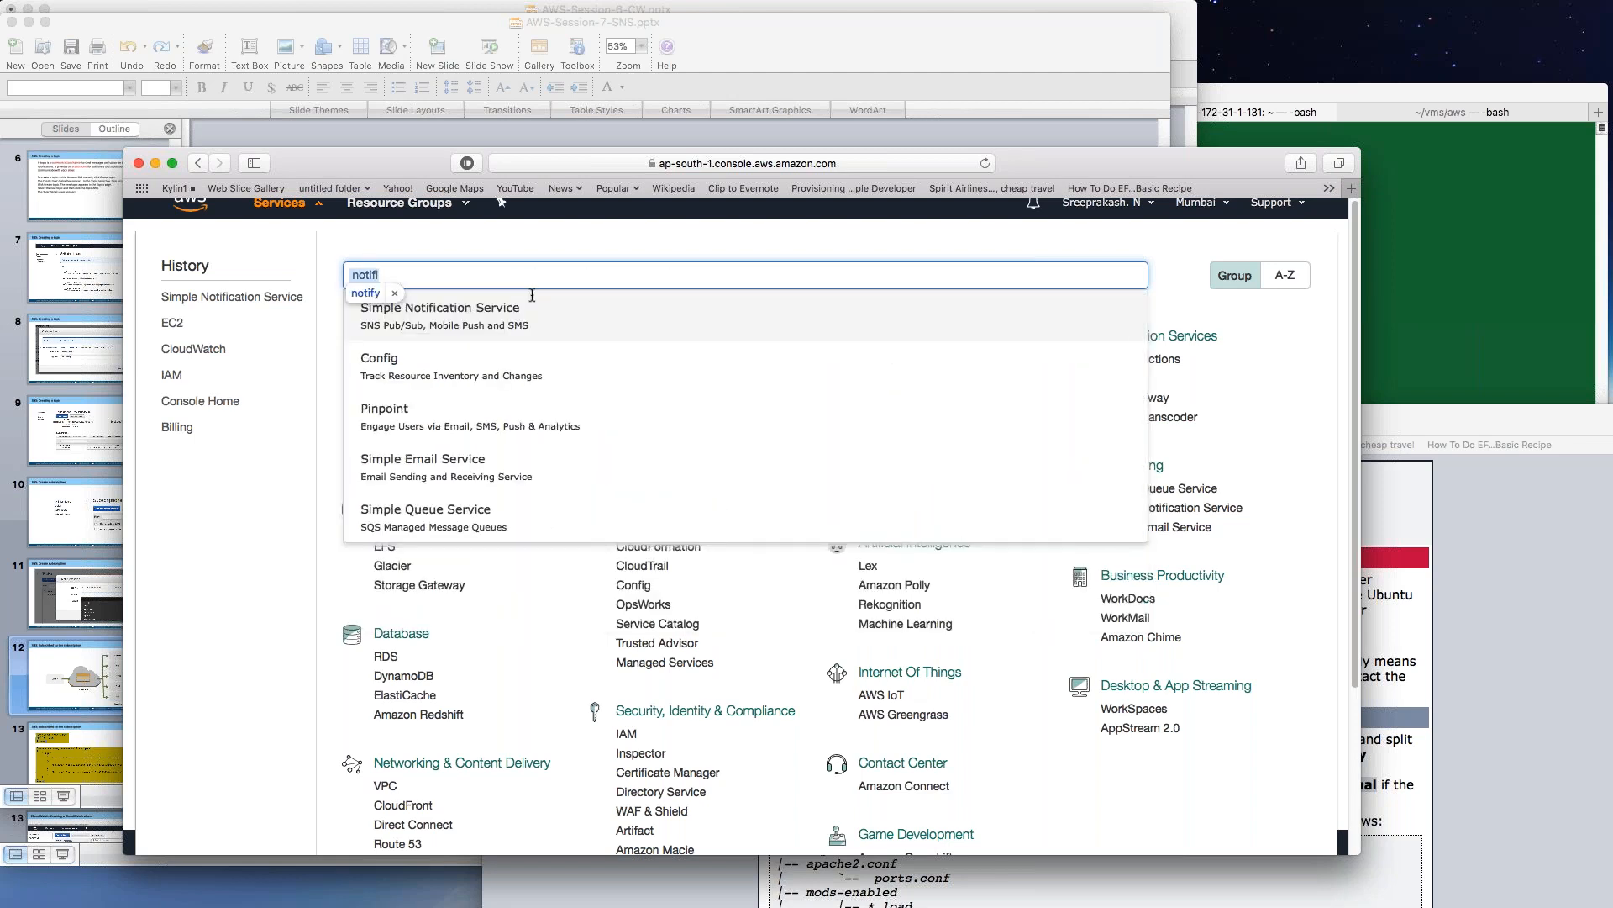
left_click(500, 316)
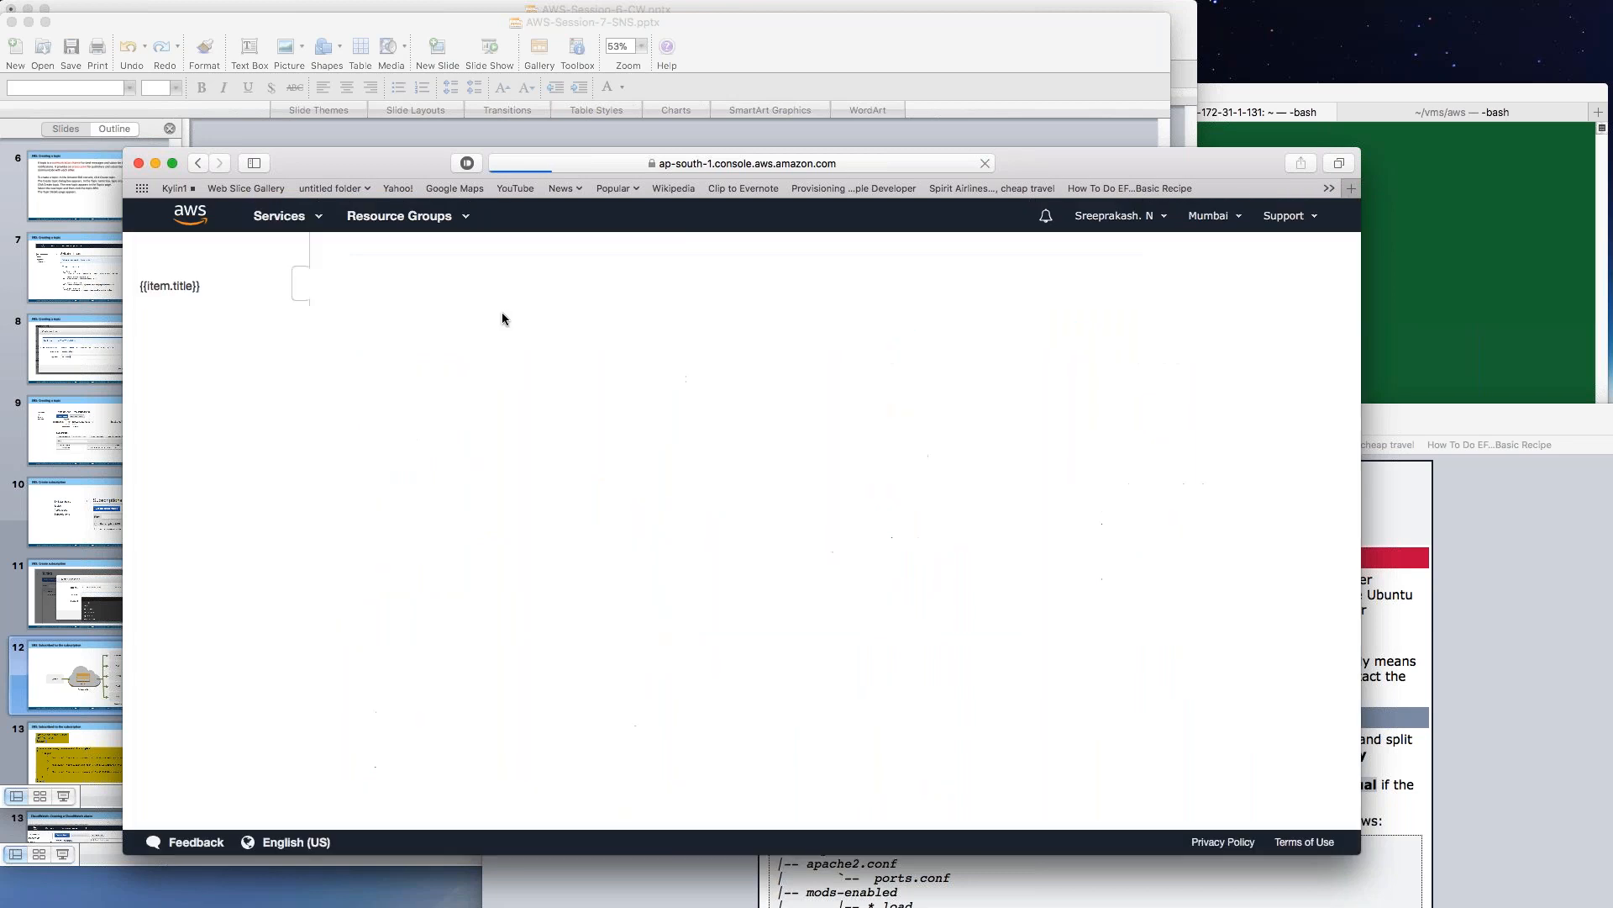
Return to the SNS dashboard and start creating a new topic.
left_click(281, 216)
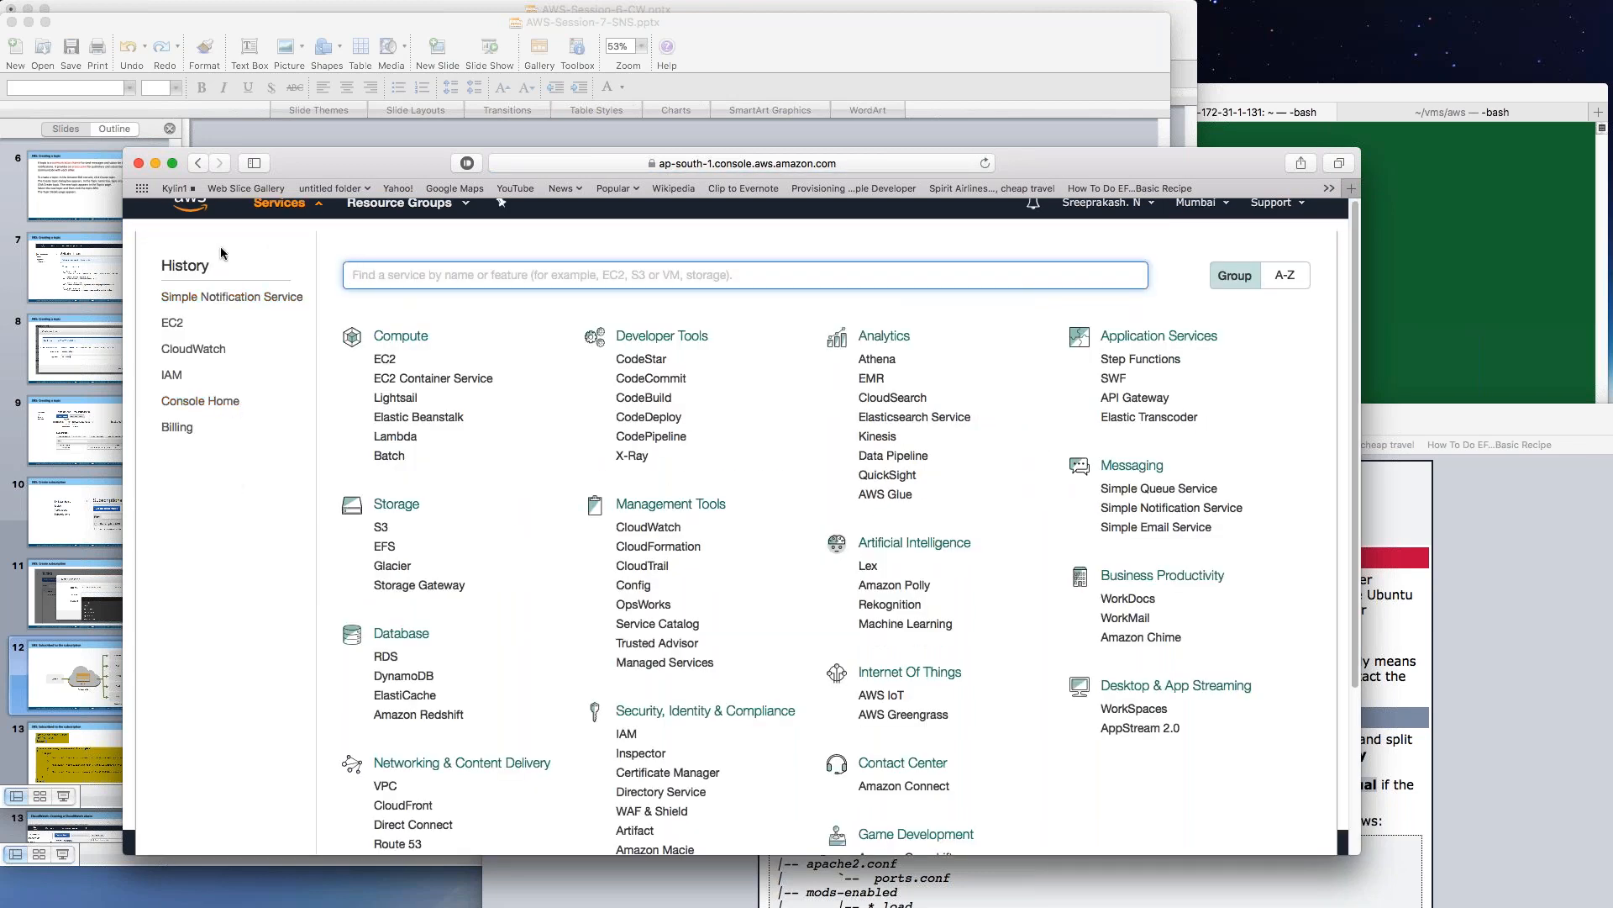
left_click(128, 285)
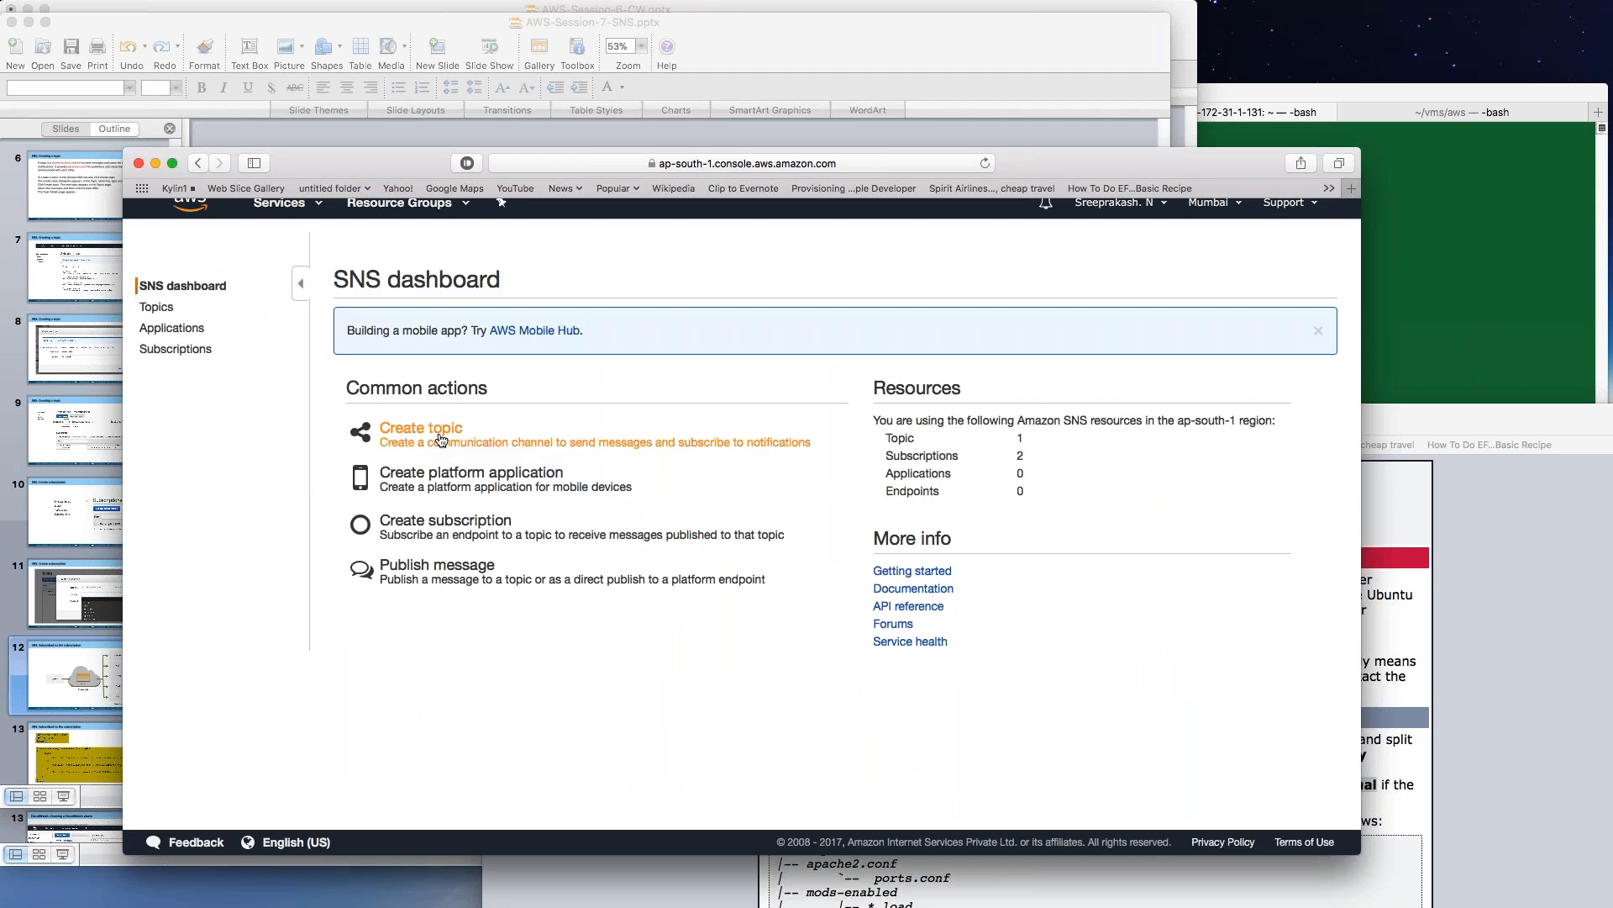
left_click(443, 435)
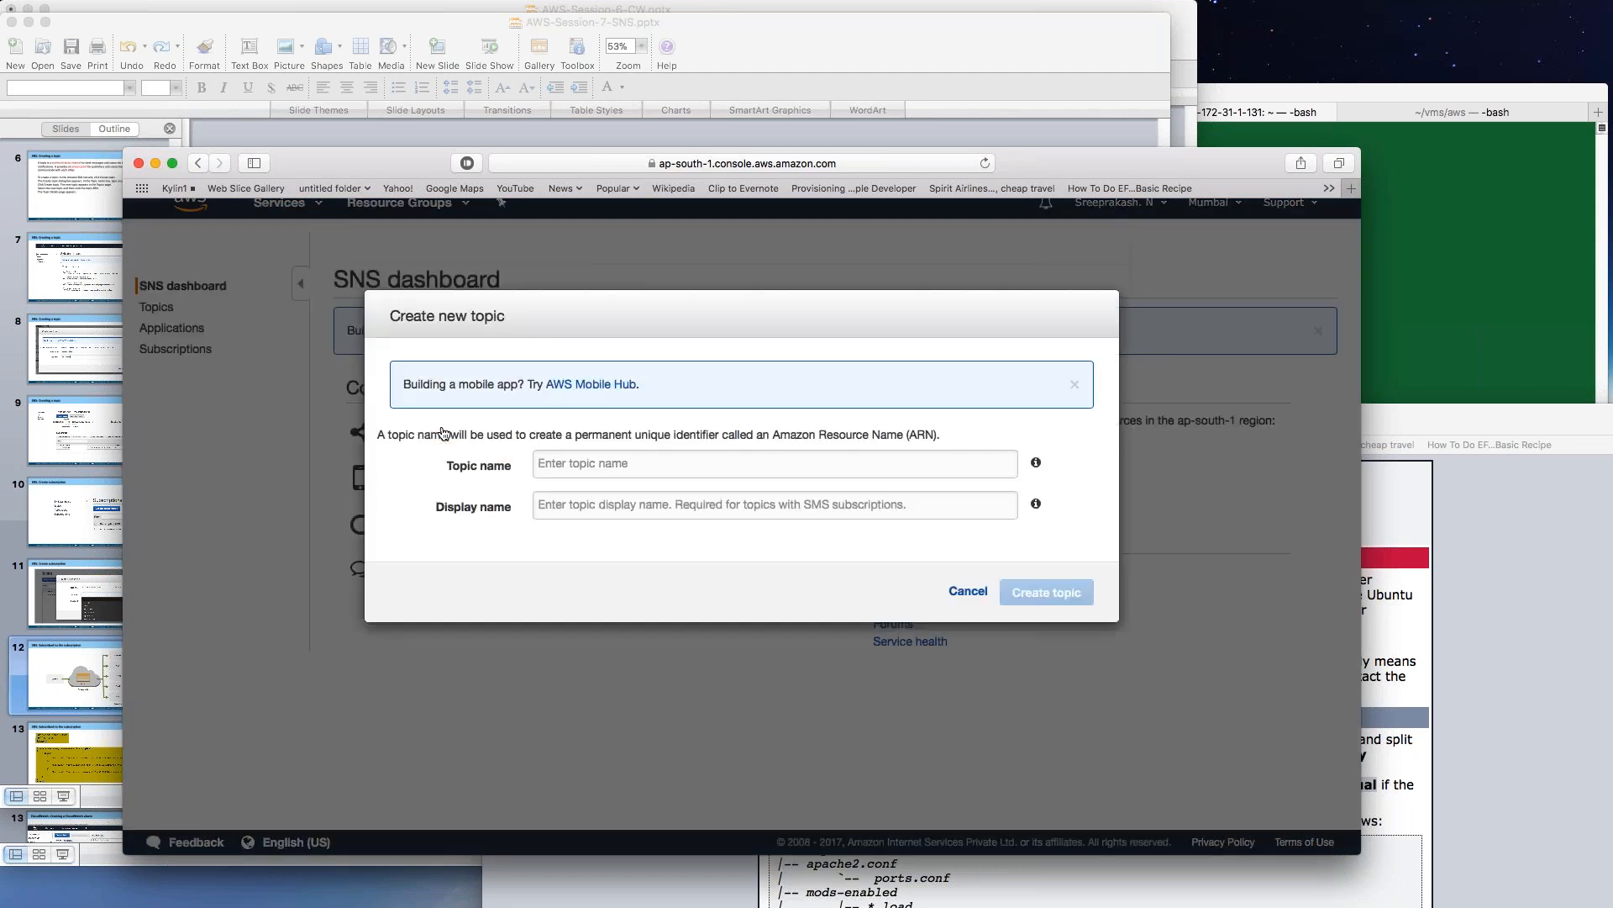
Name the new topic SreeDemoTopic and create it.
left_click(599, 462)
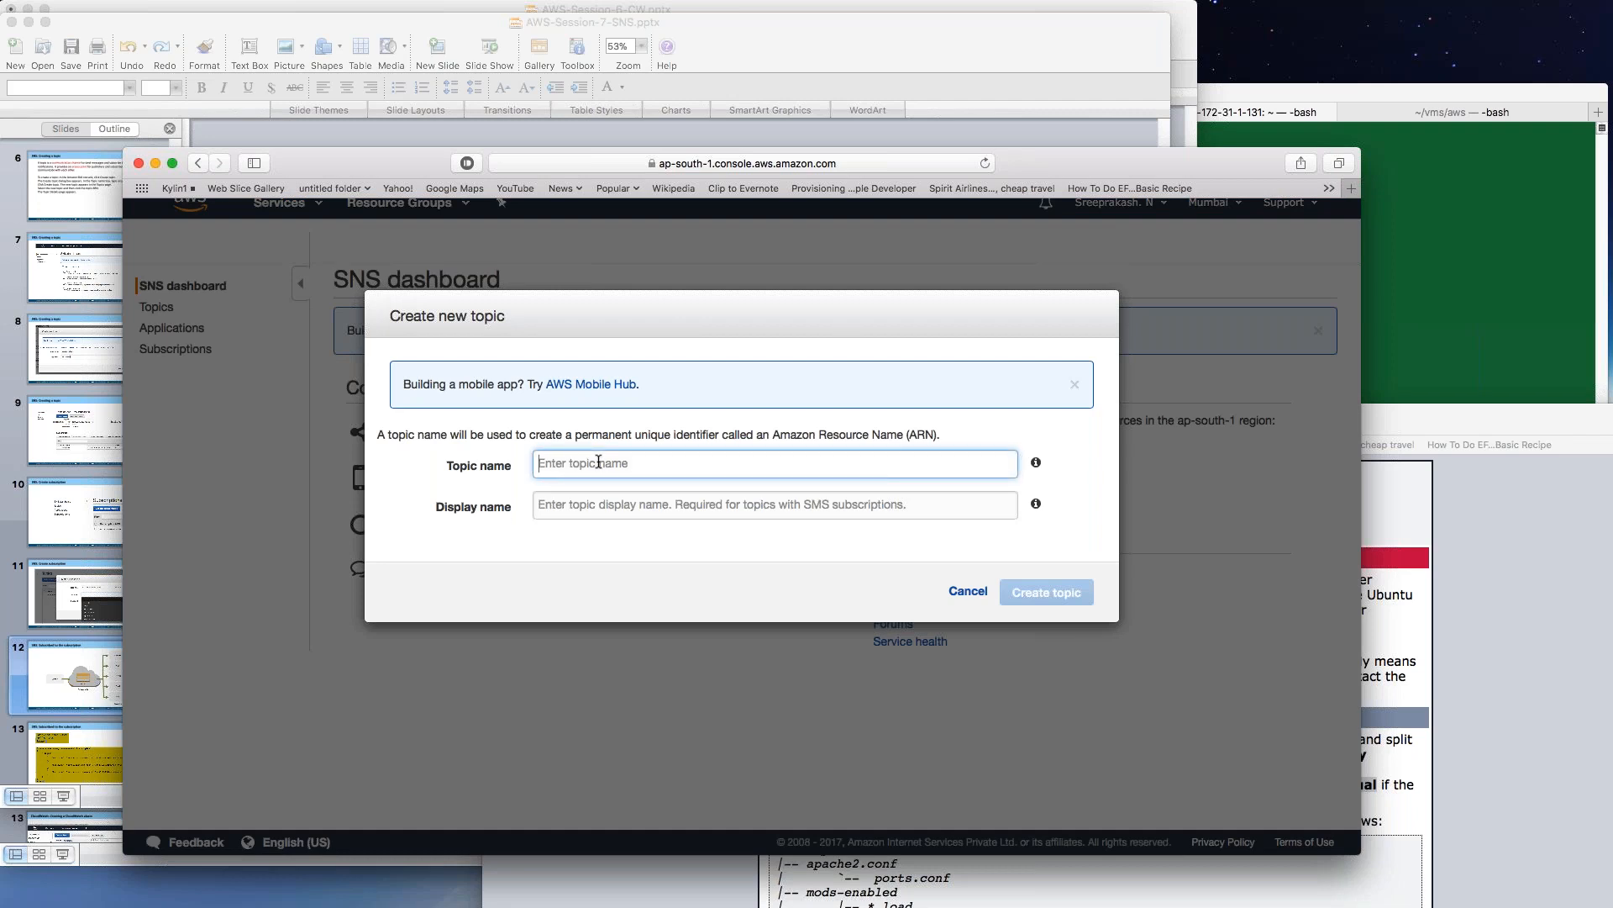
type("SreeDemoTopic")
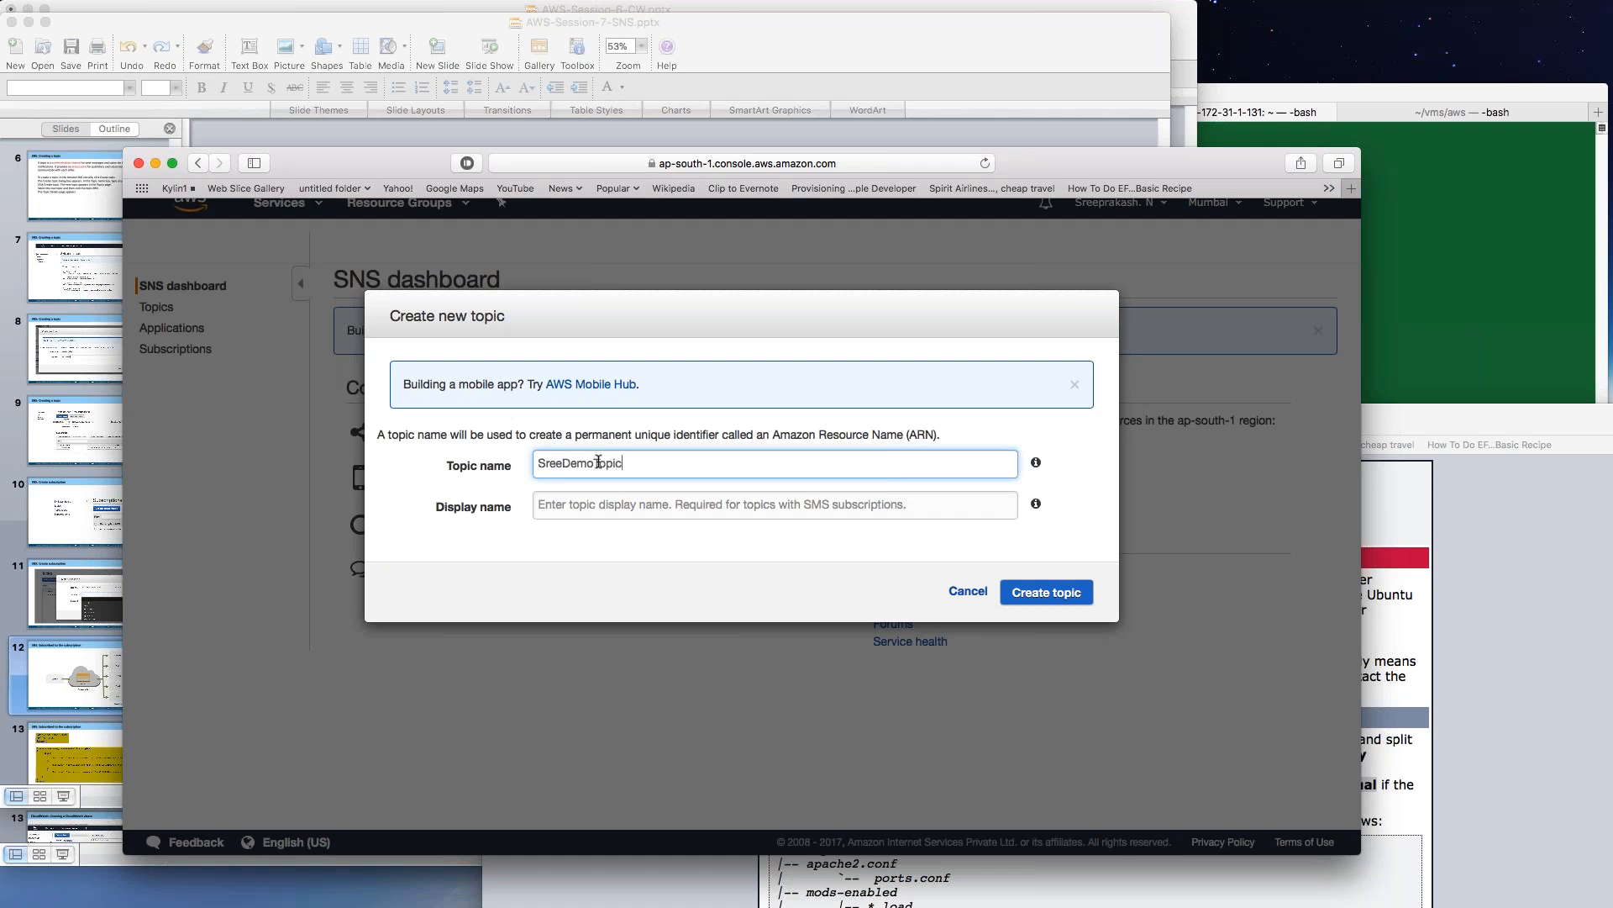
type("ToSee")
key("BackSpace")
key("BackSpace")
key("BackSpace")
key("BackSpace")
key("BackSpace")
left_click(1039, 595)
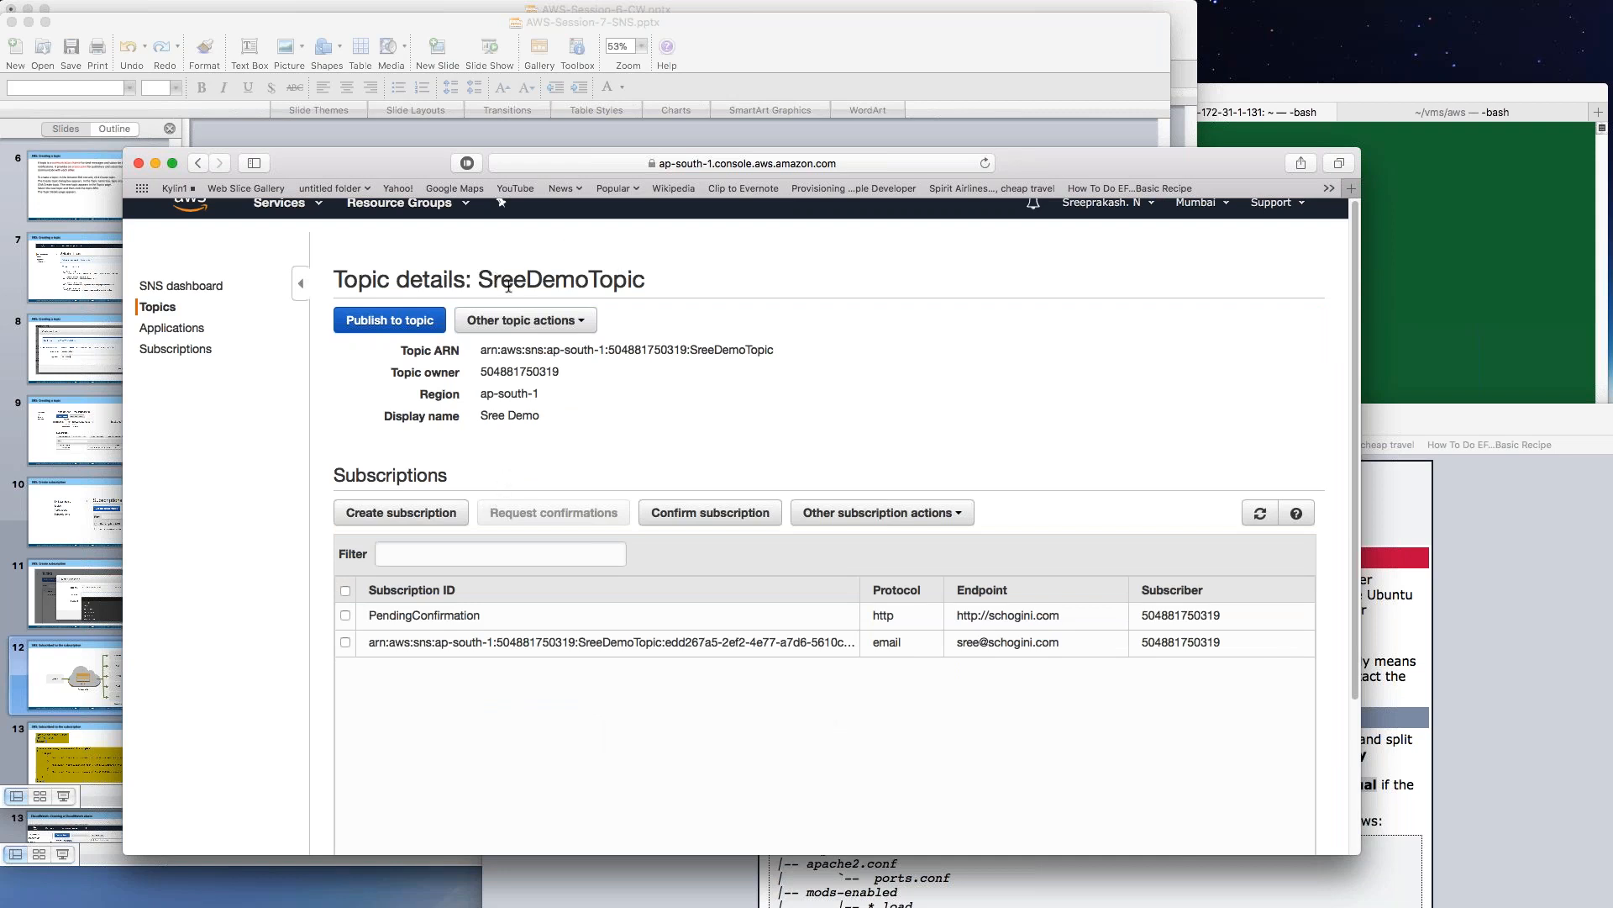
Highlight the SreeDemoTopic name in the heading and start publishing to the topic.
left_click_drag(478, 281, 645, 282)
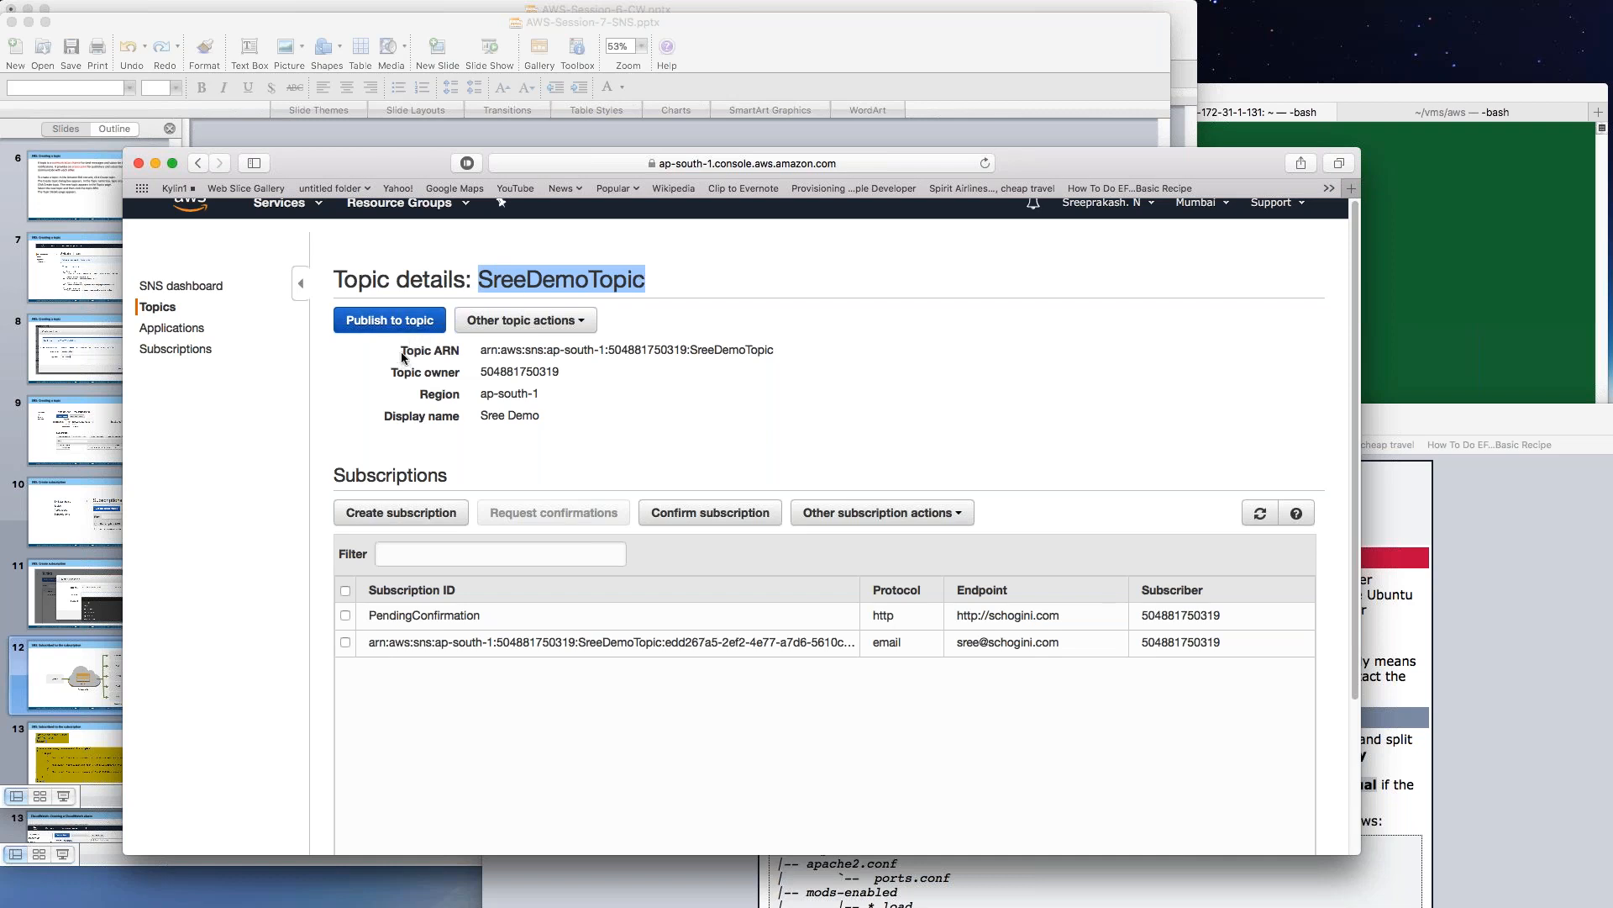
left_click(402, 323)
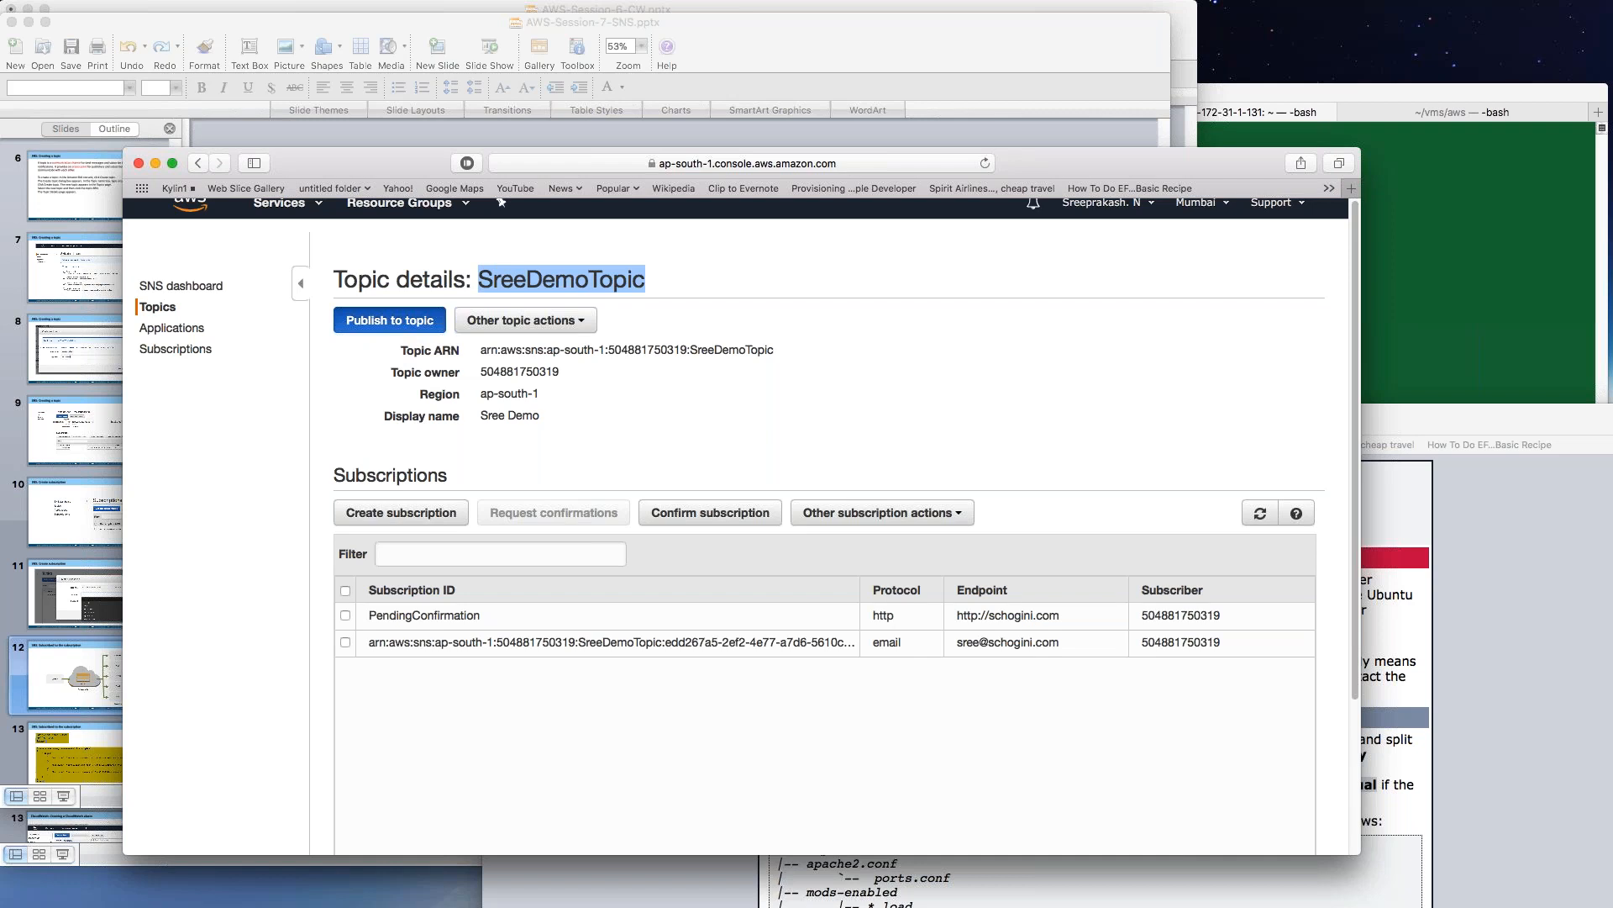
Enter subject 'Test Message 1' and message body 'Test Message Body 1'.
left_click(526, 397)
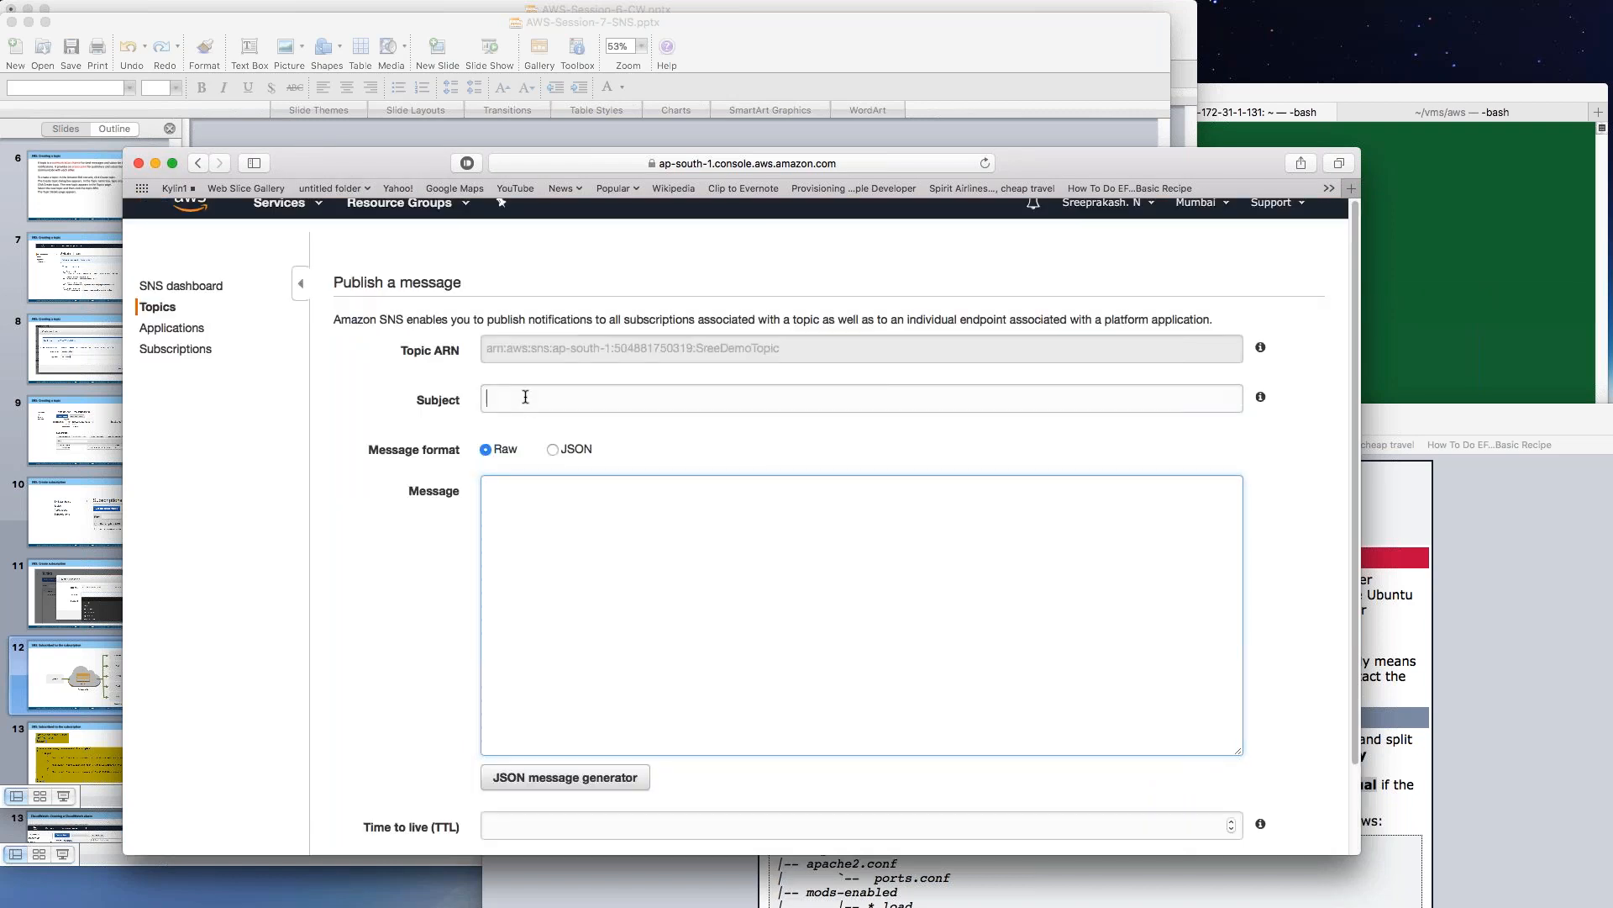
type("Test Message 1")
left_click_drag(579, 400, 469, 402)
key("cmd+c")
left_click(564, 502)
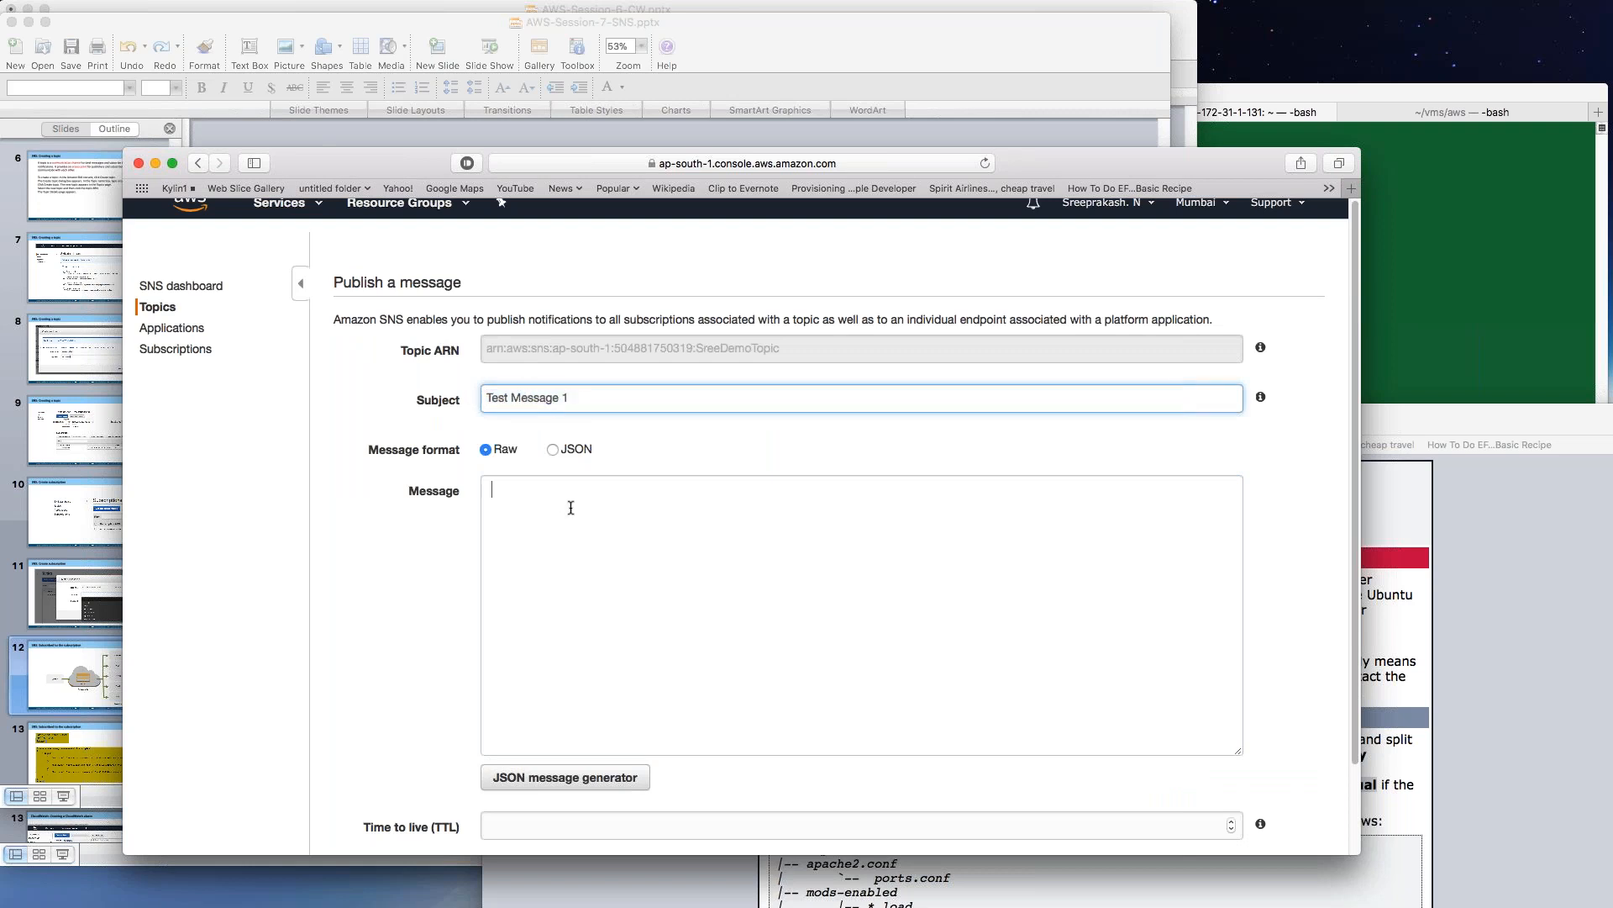
key("cmd+v")
key("Left")
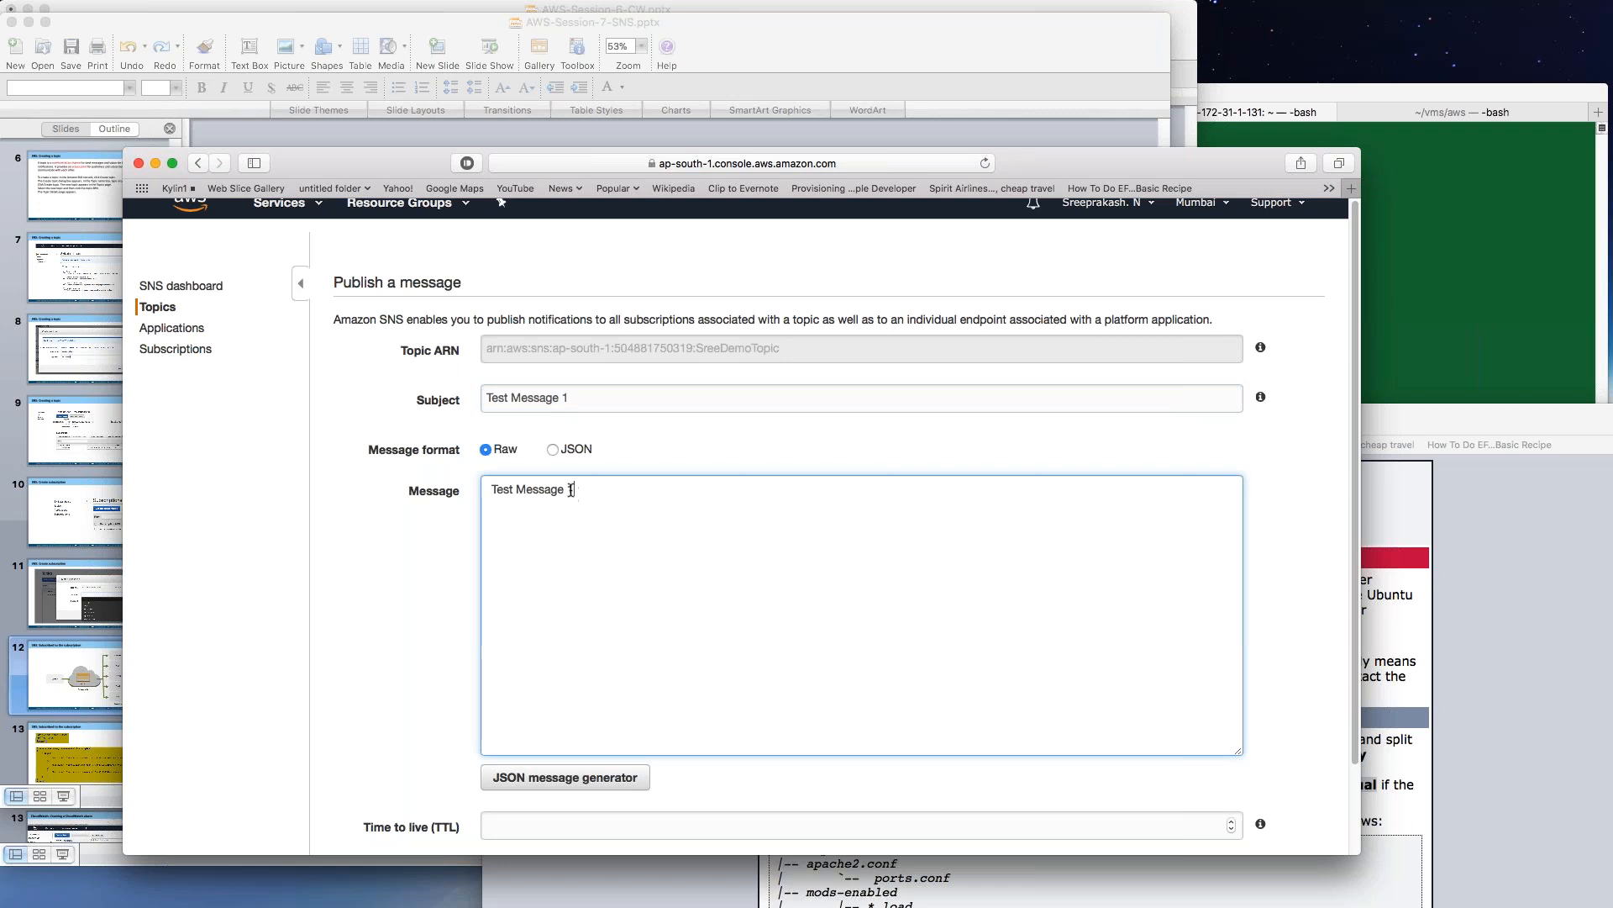
type("Body")
Set the message time to live to 500 and publish it.
scroll(607, 711, "down", 1)
scroll(607, 711, "down", 2)
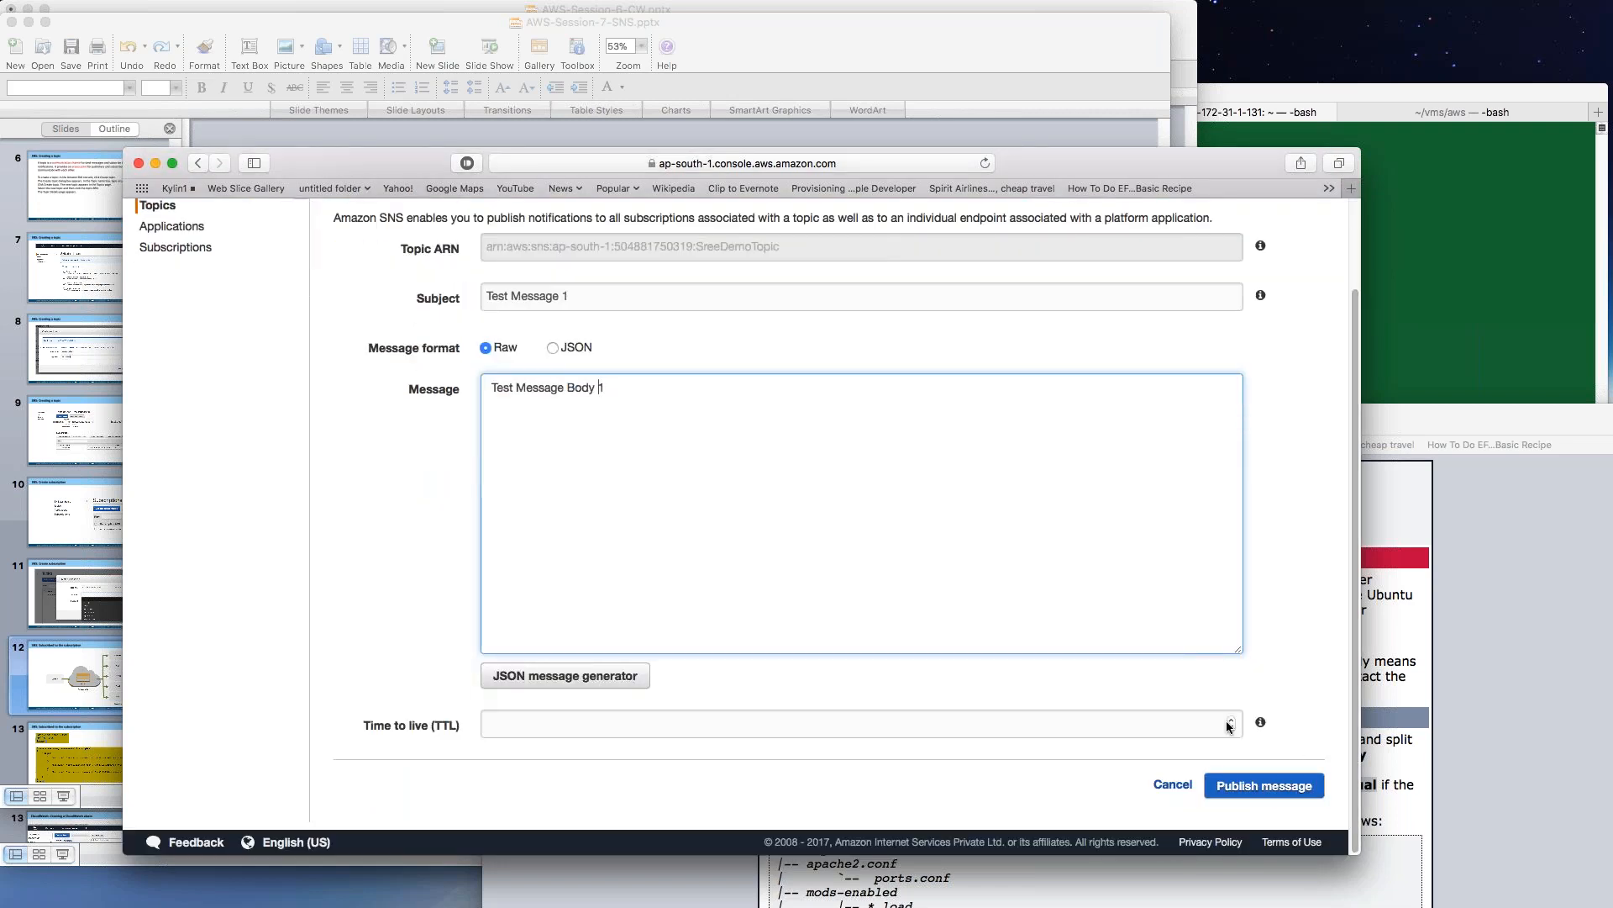
left_click(1233, 721)
left_click(1233, 721)
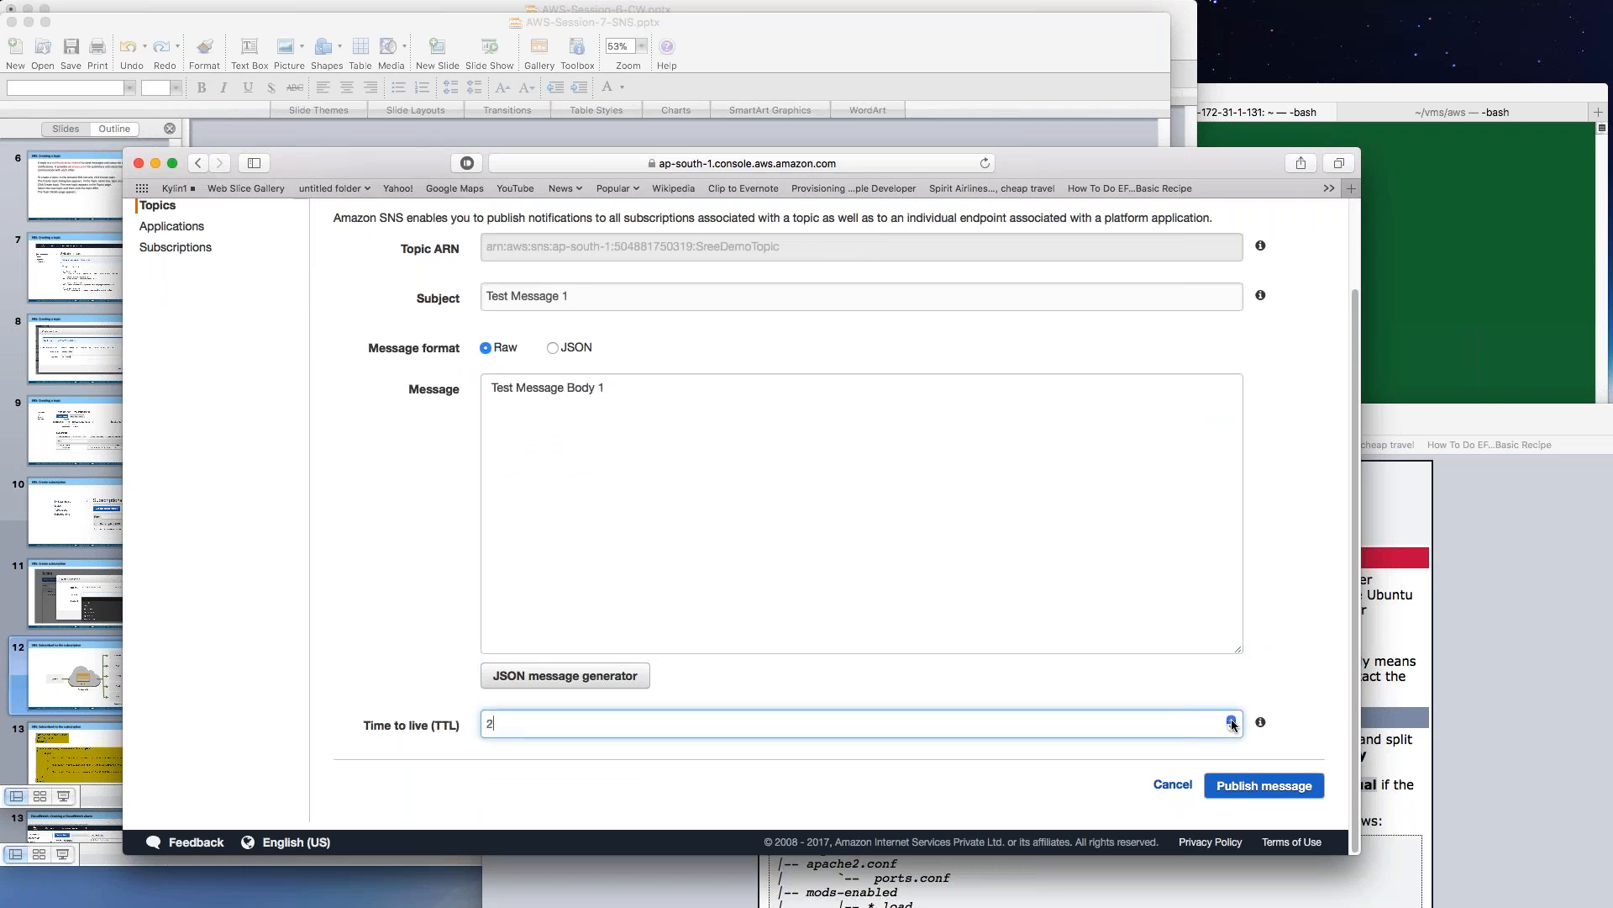
left_click(1233, 721)
left_click(1233, 721)
left_click(1233, 721)
left_click(1233, 721)
key("BackSpace")
key("BackSpace")
type("24")
left_click(444, 725)
type("5000")
key("BackSpace")
left_click(1267, 788)
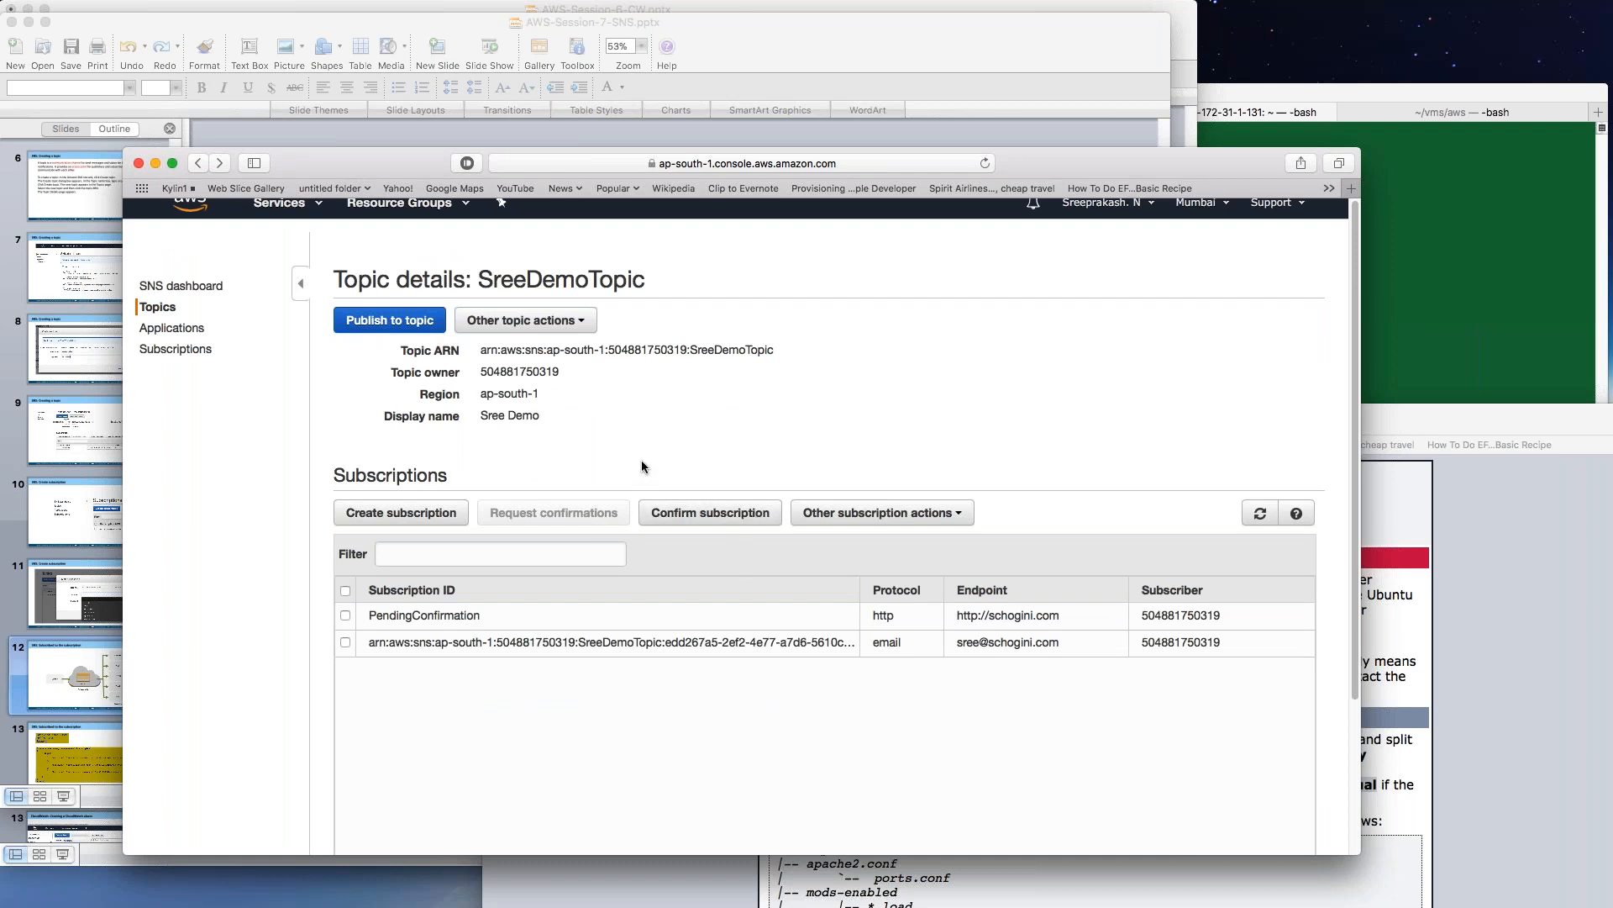
View SreeDemoTopic's delivery status settings, then close them.
scroll(642, 465, "down", 1)
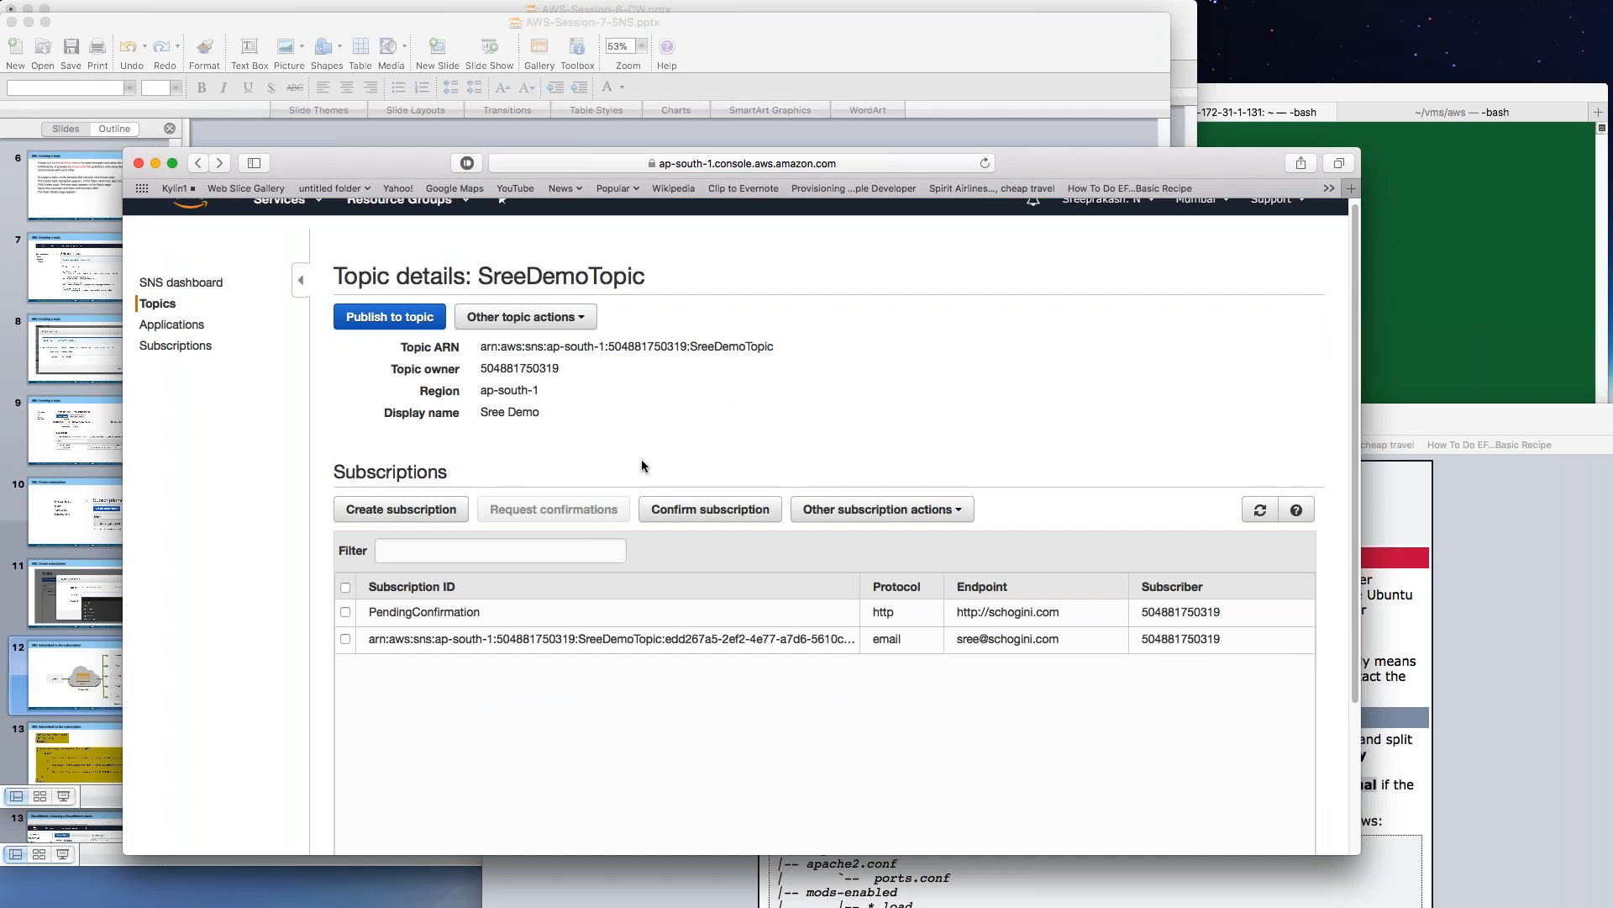
scroll(642, 458, "down", 3)
scroll(642, 459, "up", 3)
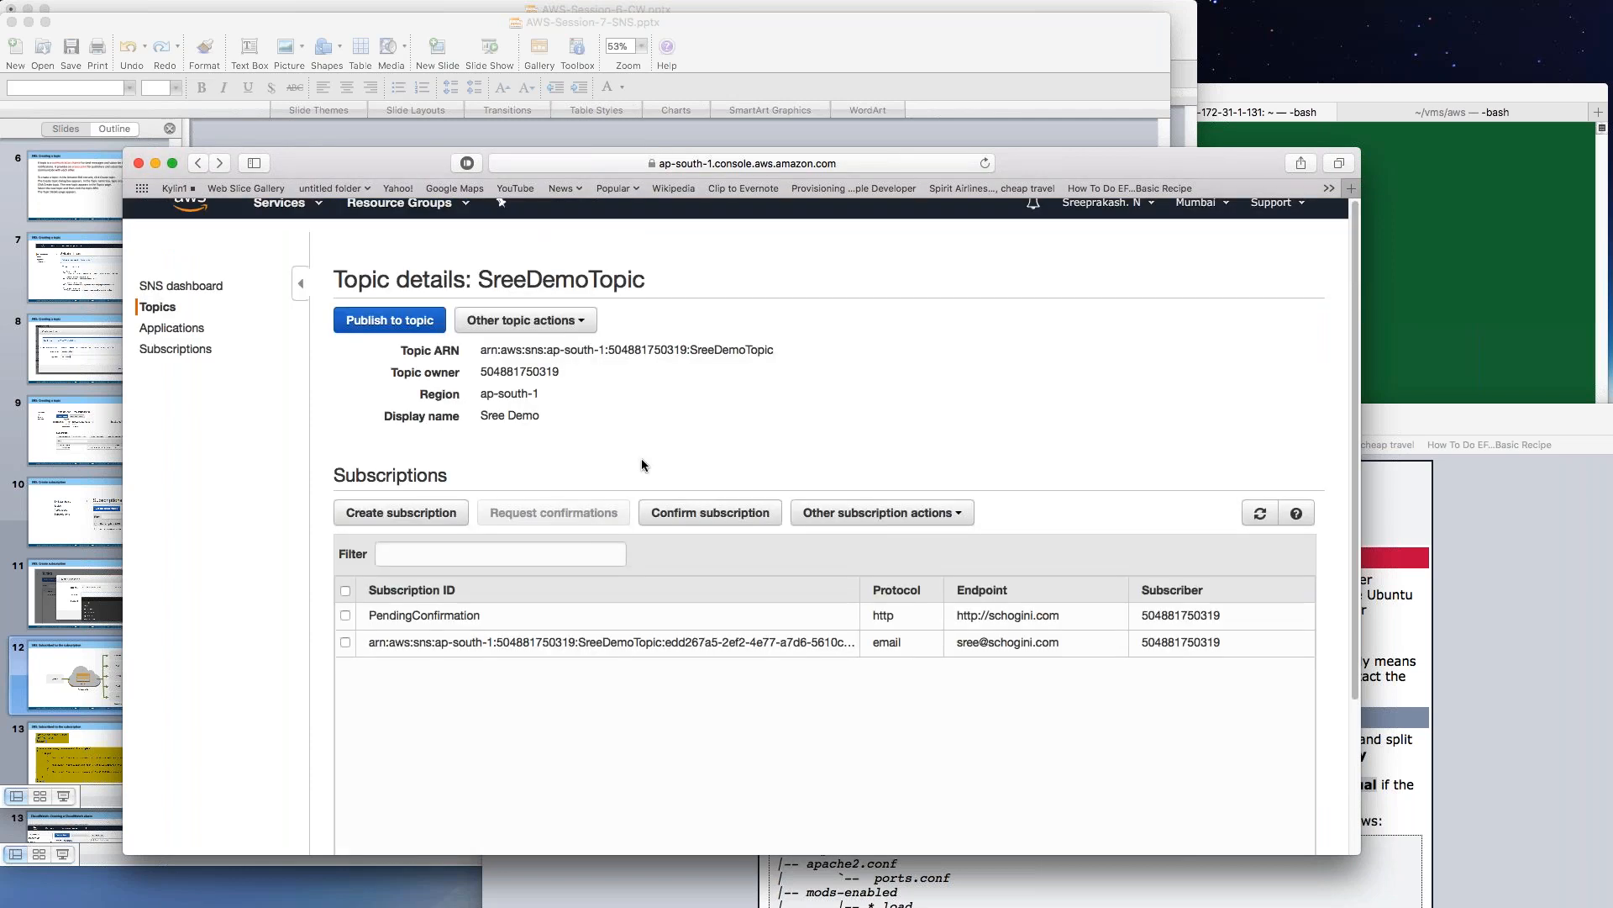
left_click(586, 323)
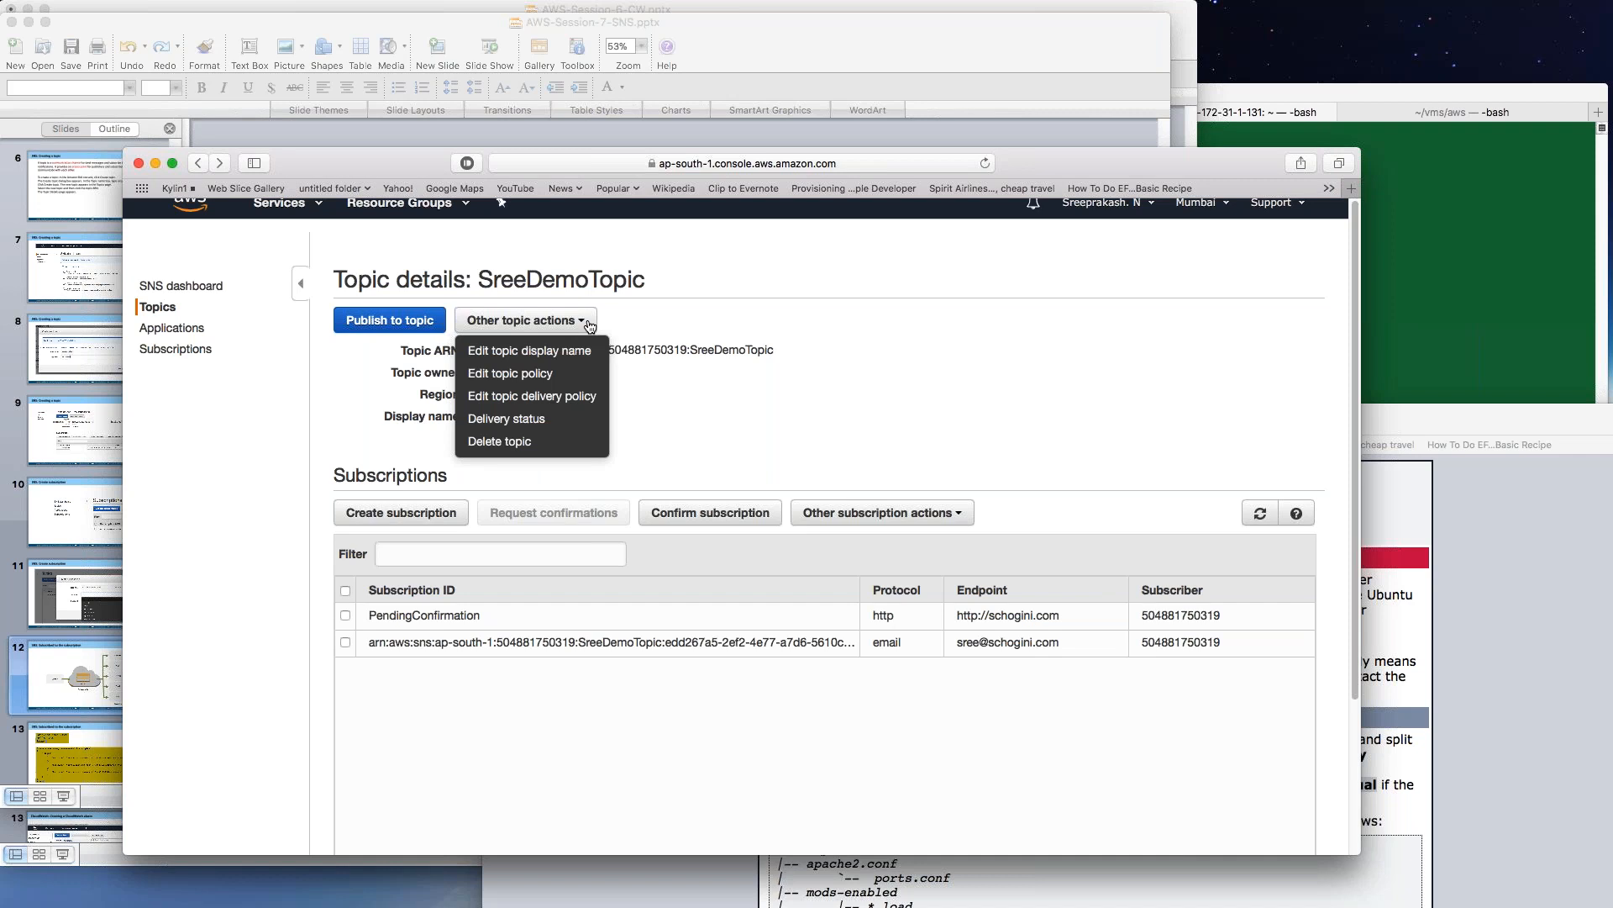
left_click(507, 419)
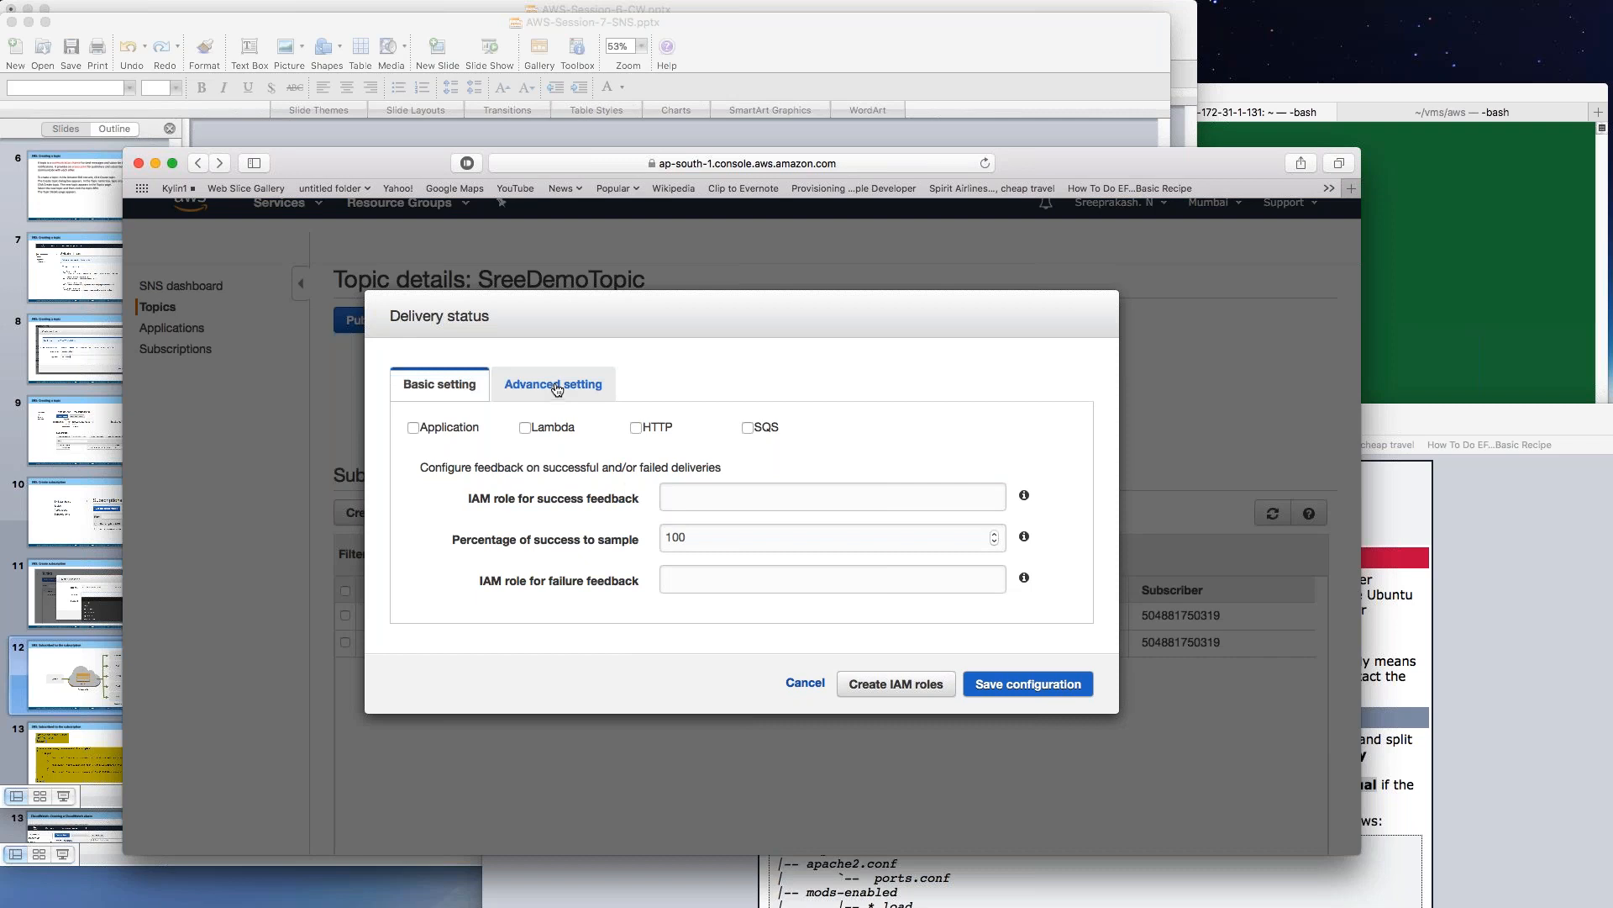
left_click(1025, 686)
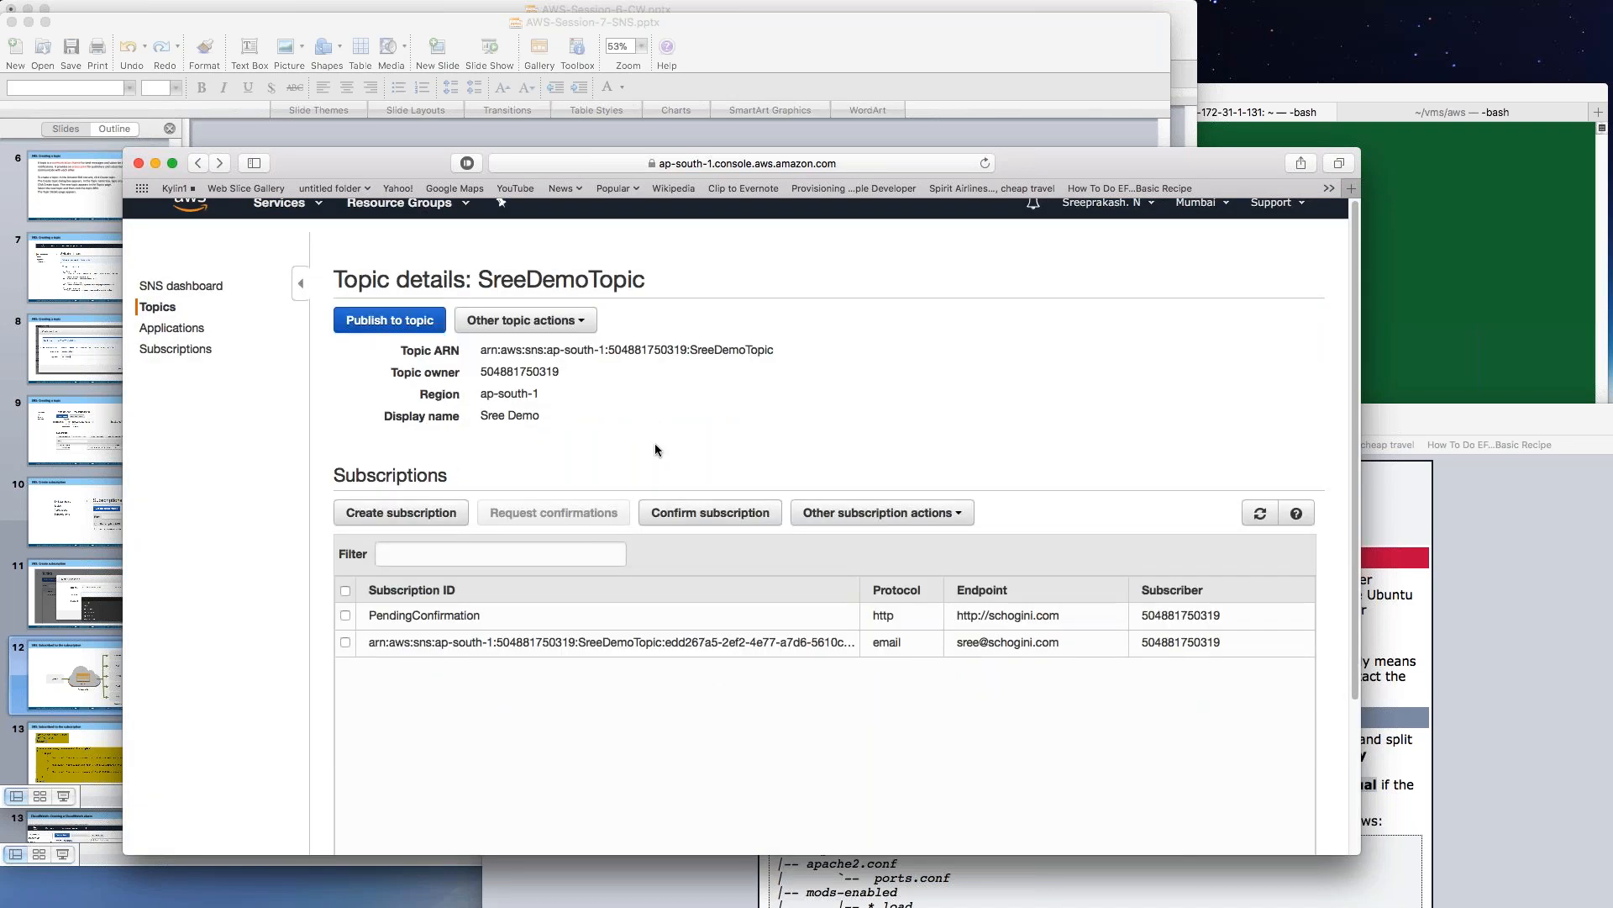
Show the topic's HTTP delivery policy: 3 retries with 20-second delays.
left_click(961, 515)
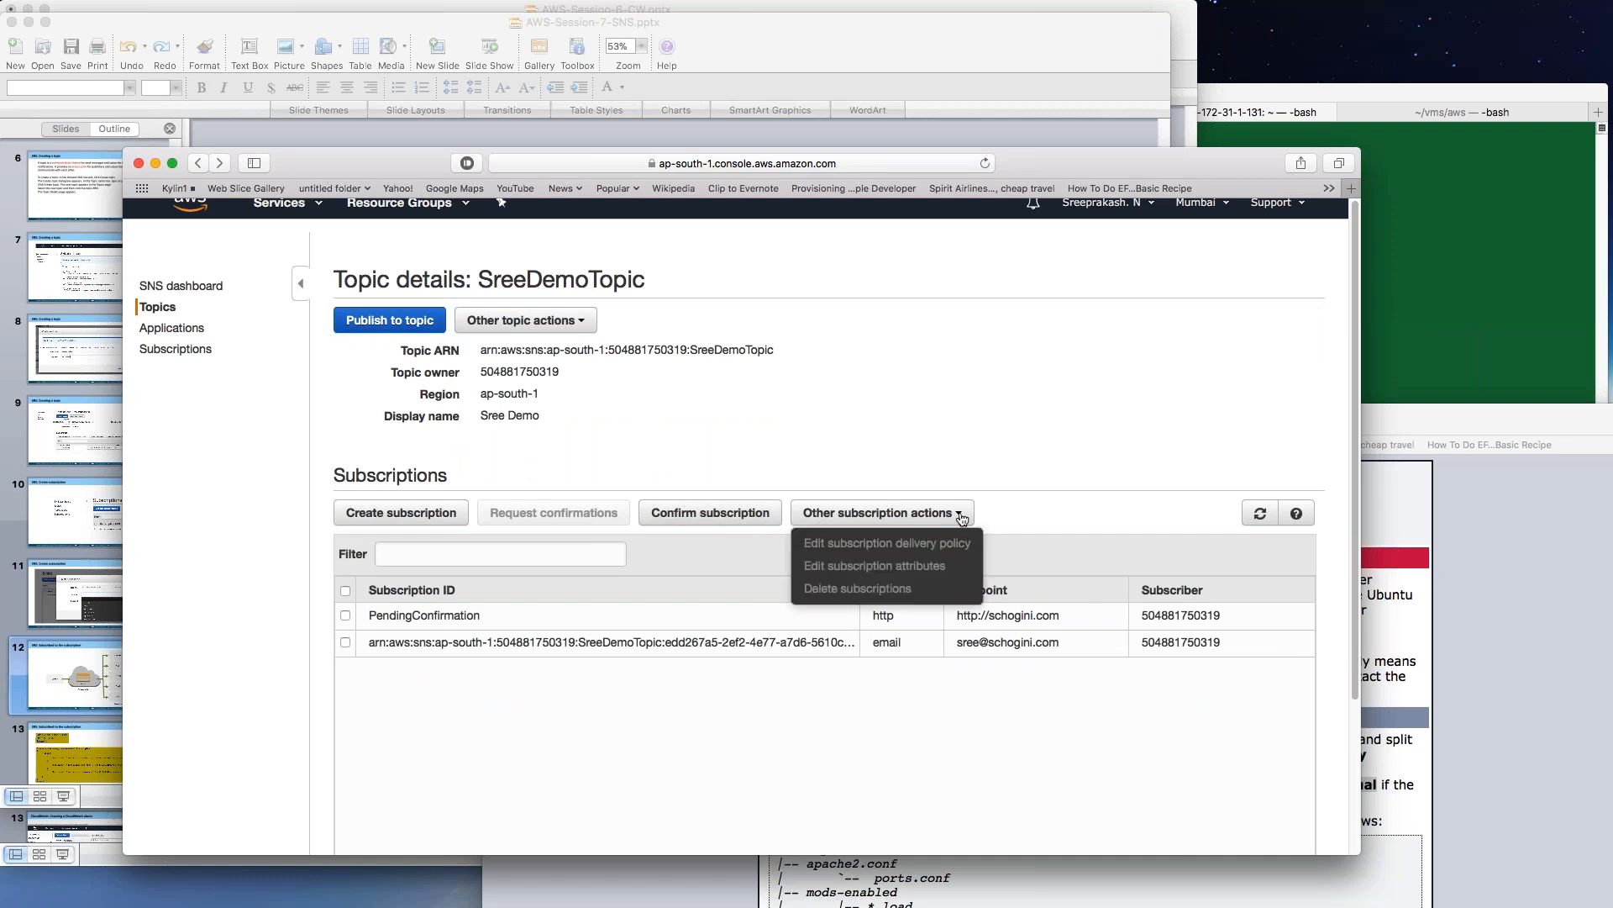
left_click(586, 322)
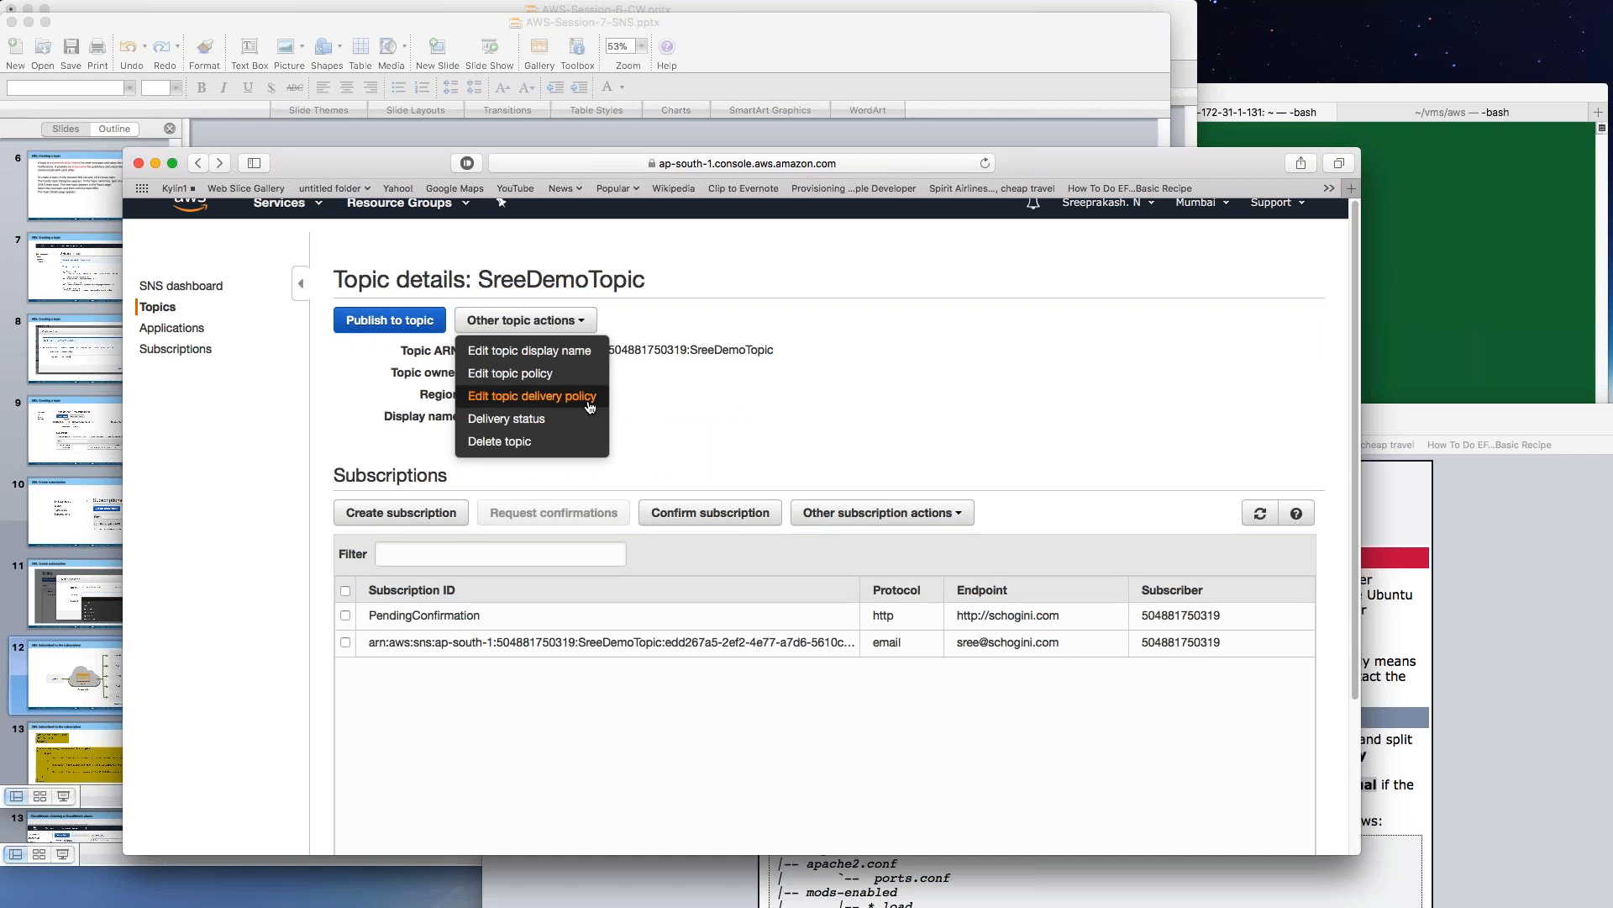
left_click(564, 400)
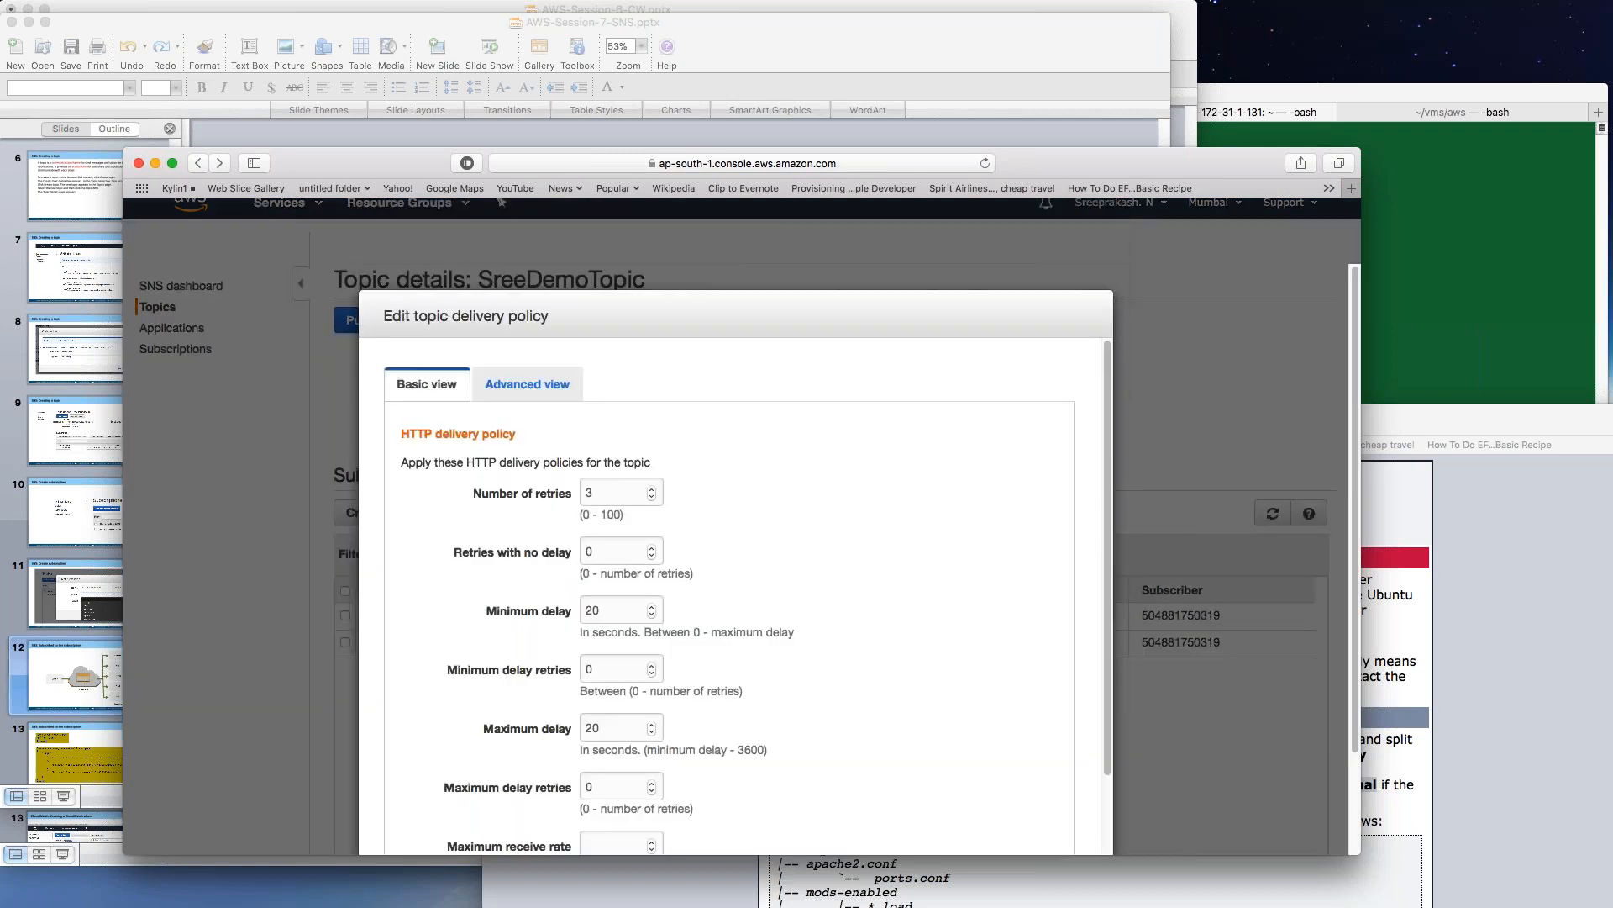
Review the delivery policy, cancel without changes, and show the Subscriptions list.
scroll(748, 471, "down", 3)
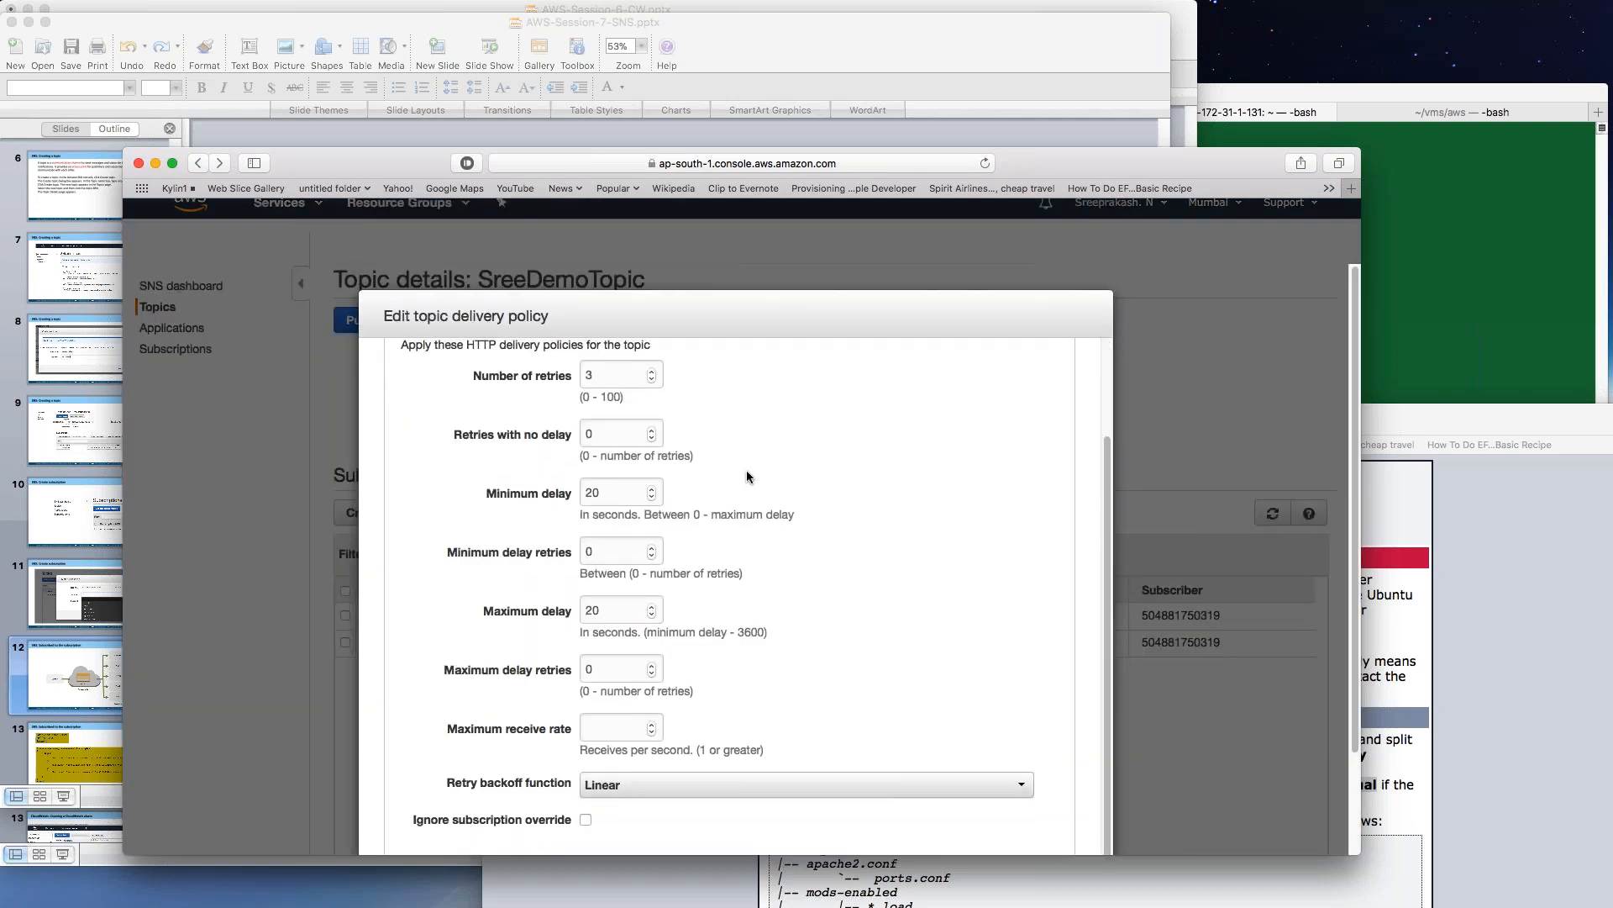
scroll(746, 473, "up", 3)
scroll(692, 478, "down", 1)
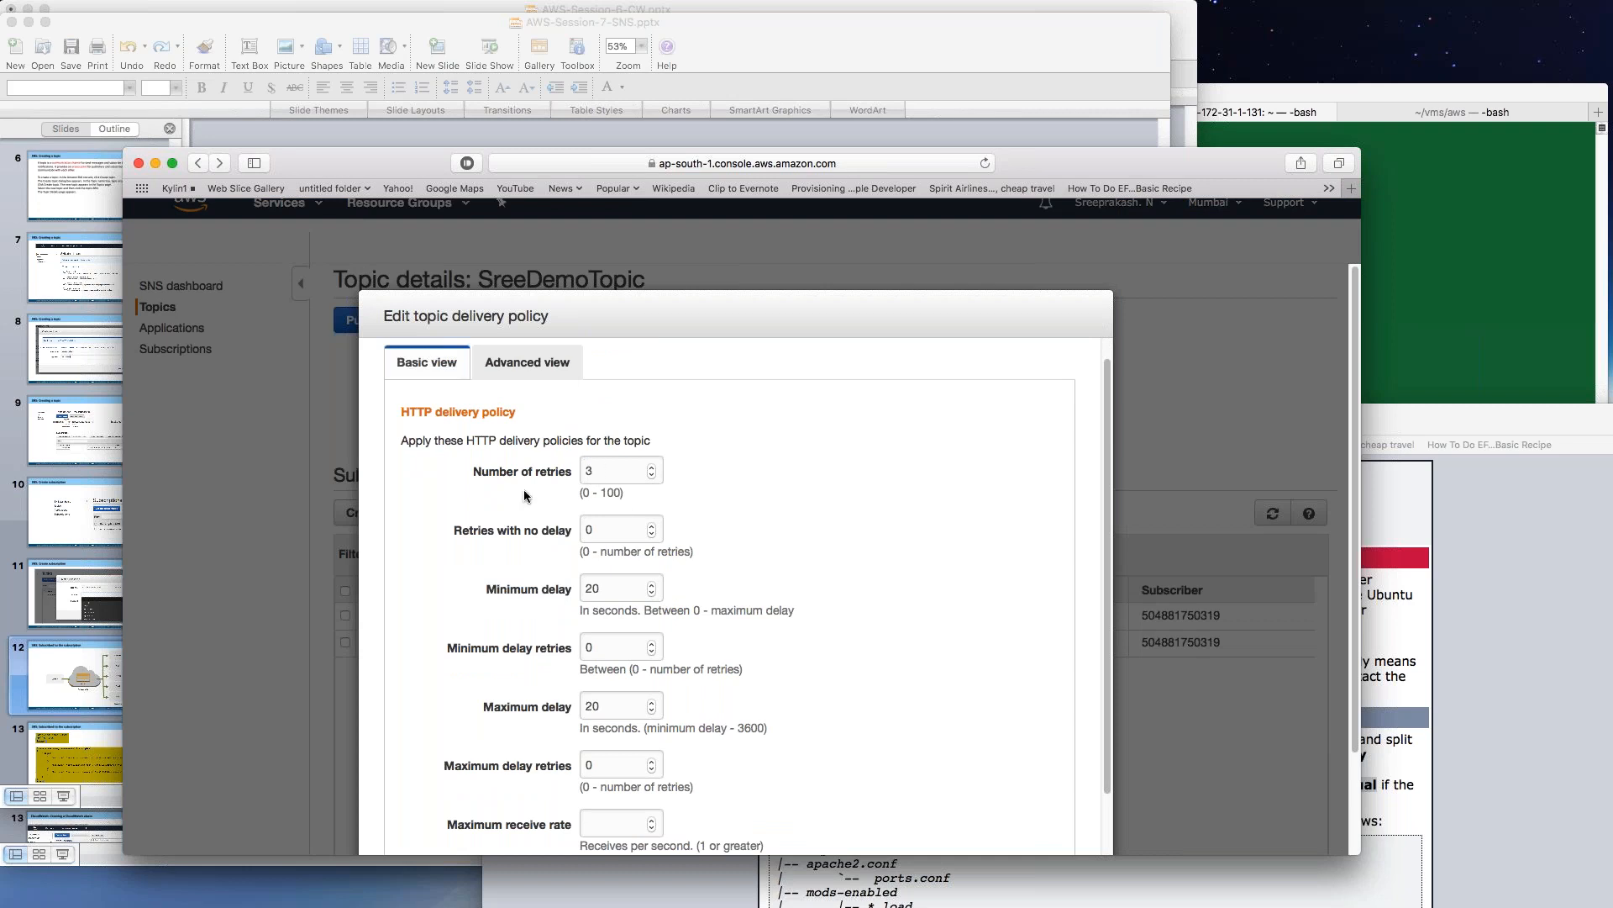
scroll(680, 496, "down", 5)
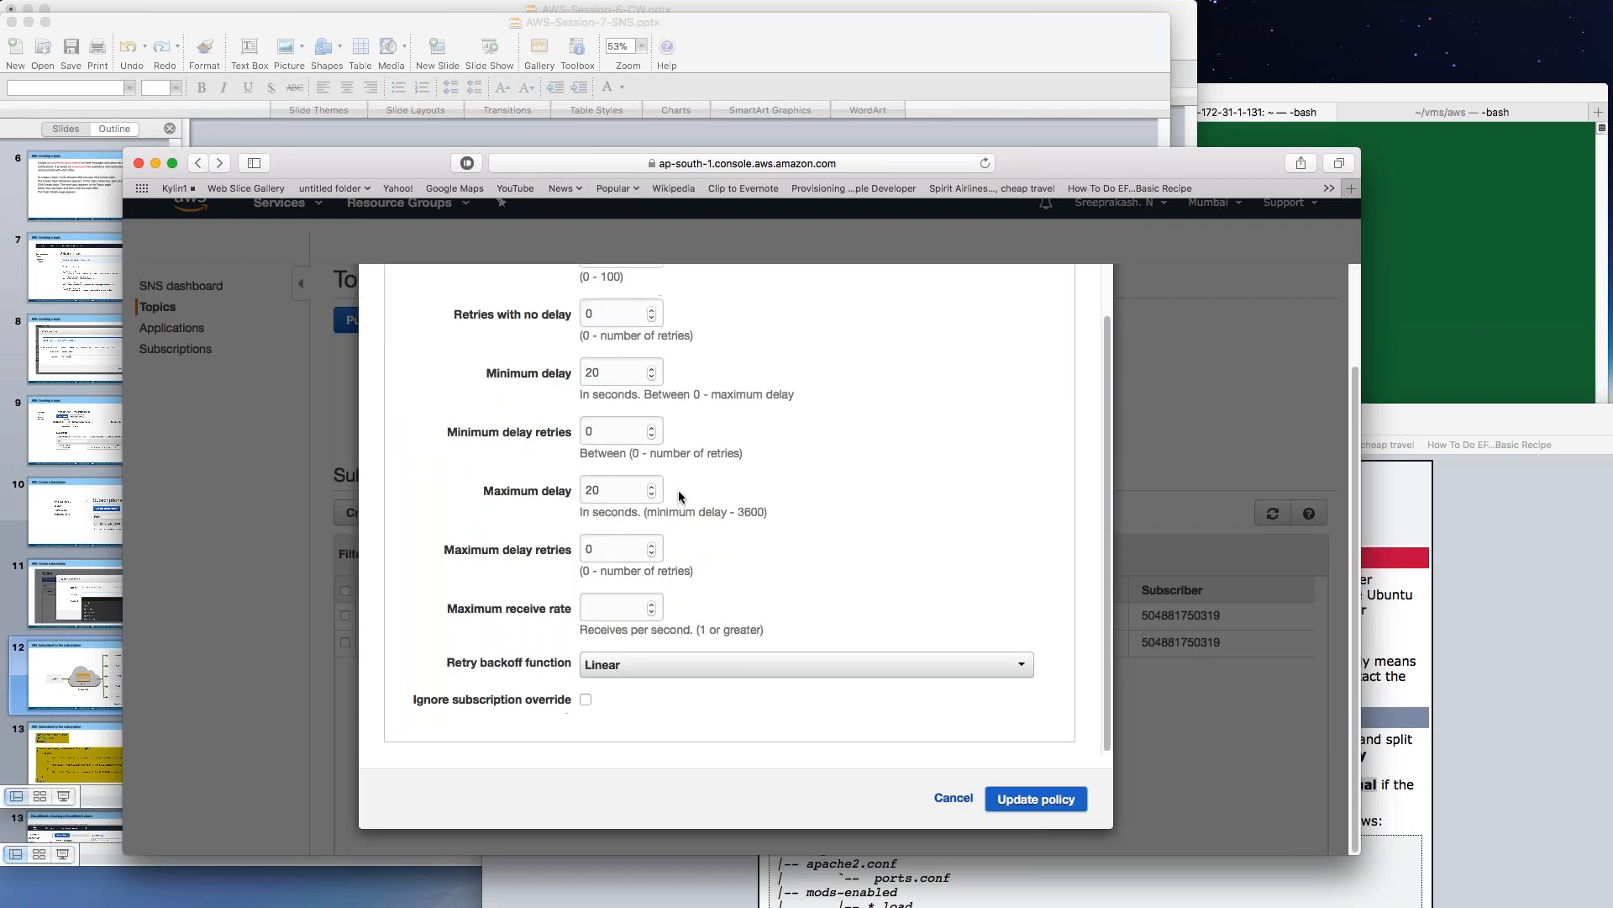
scroll(679, 492, "up", 5)
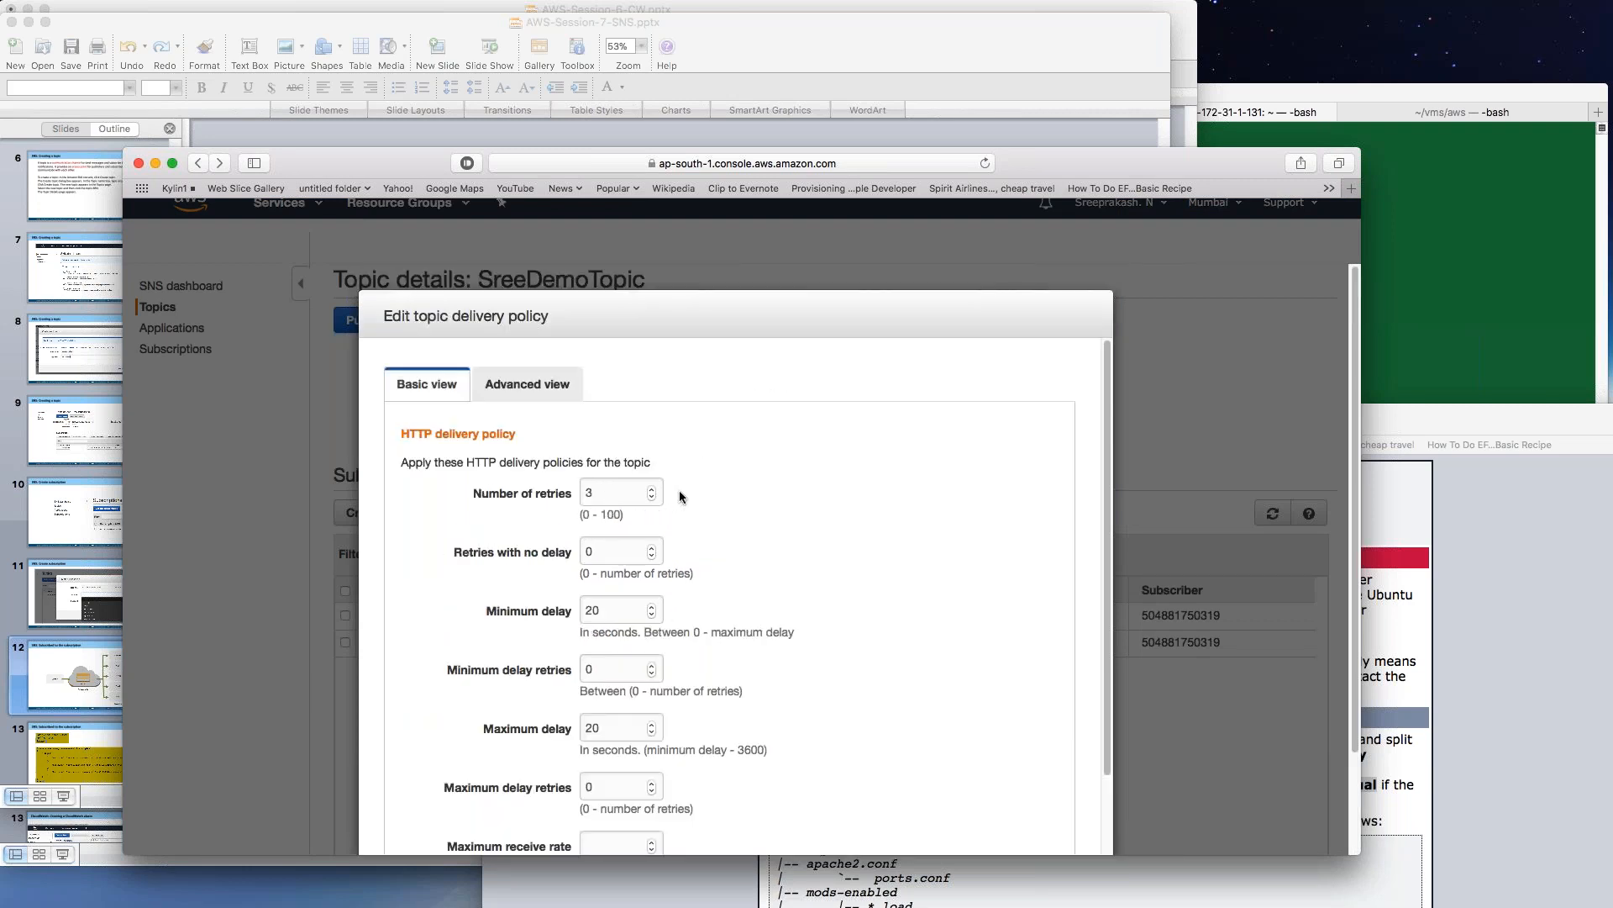
scroll(681, 496, "down", 5)
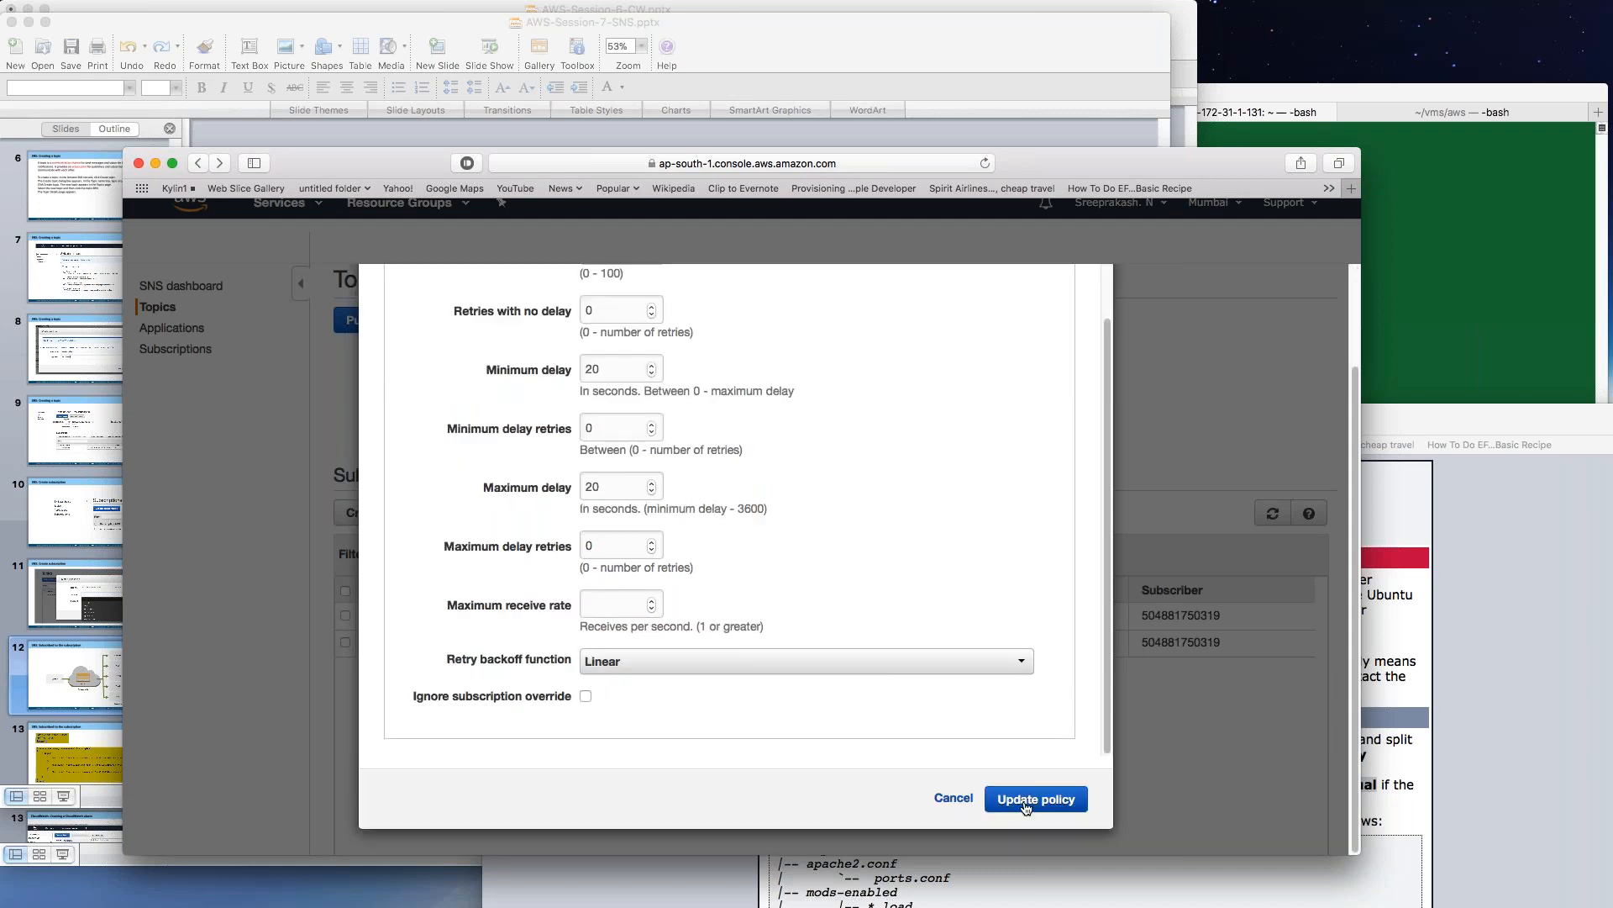
left_click(954, 798)
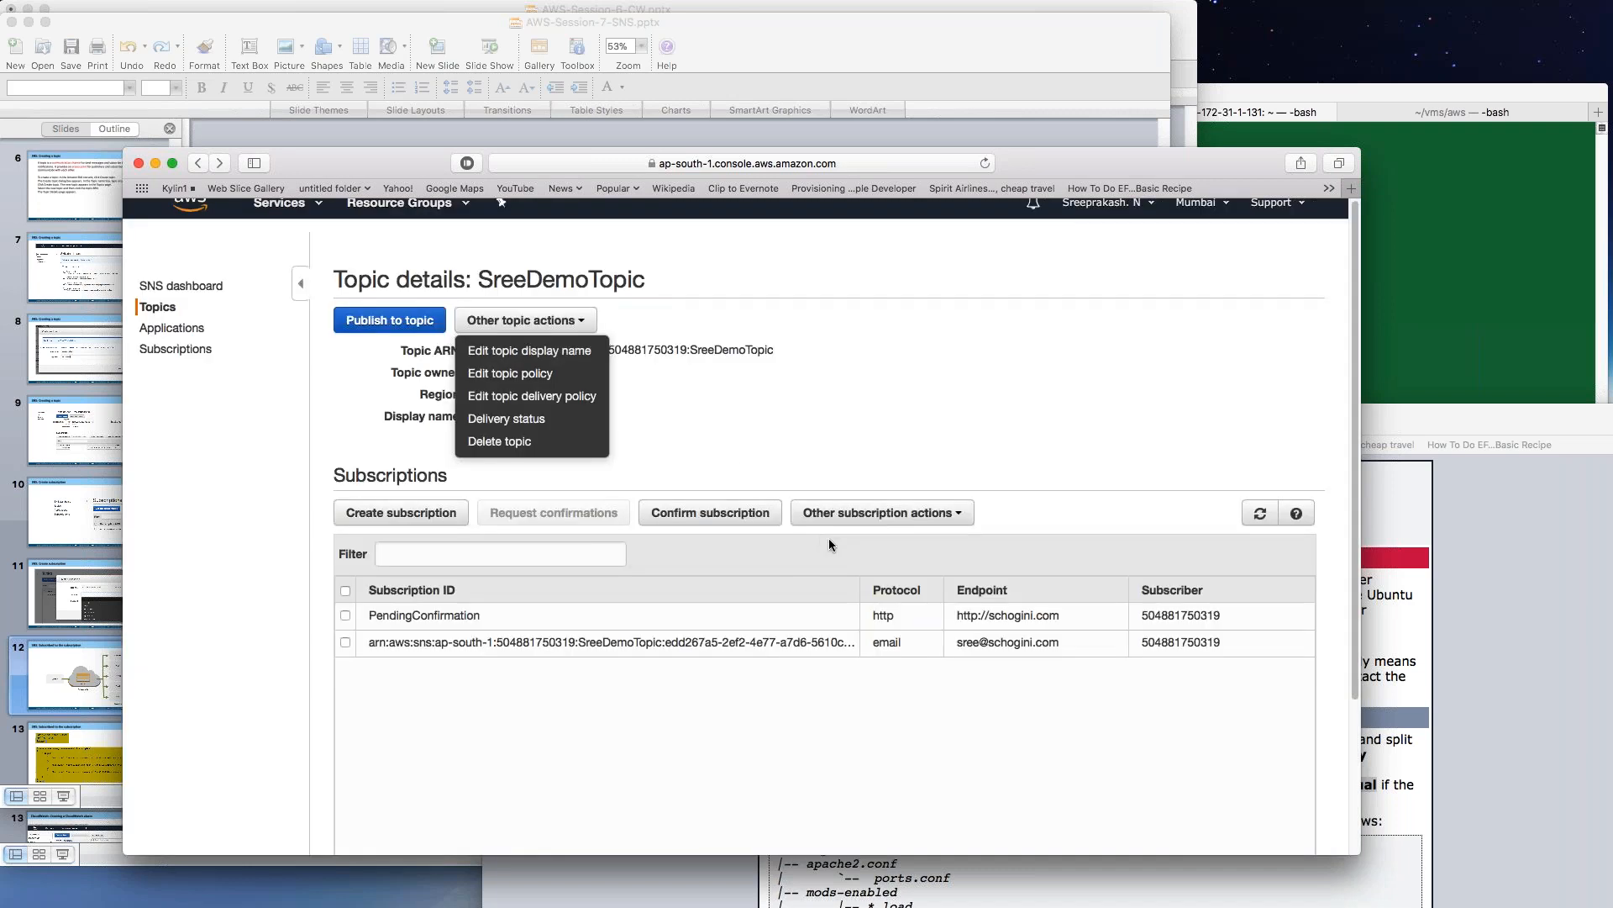
left_click(733, 433)
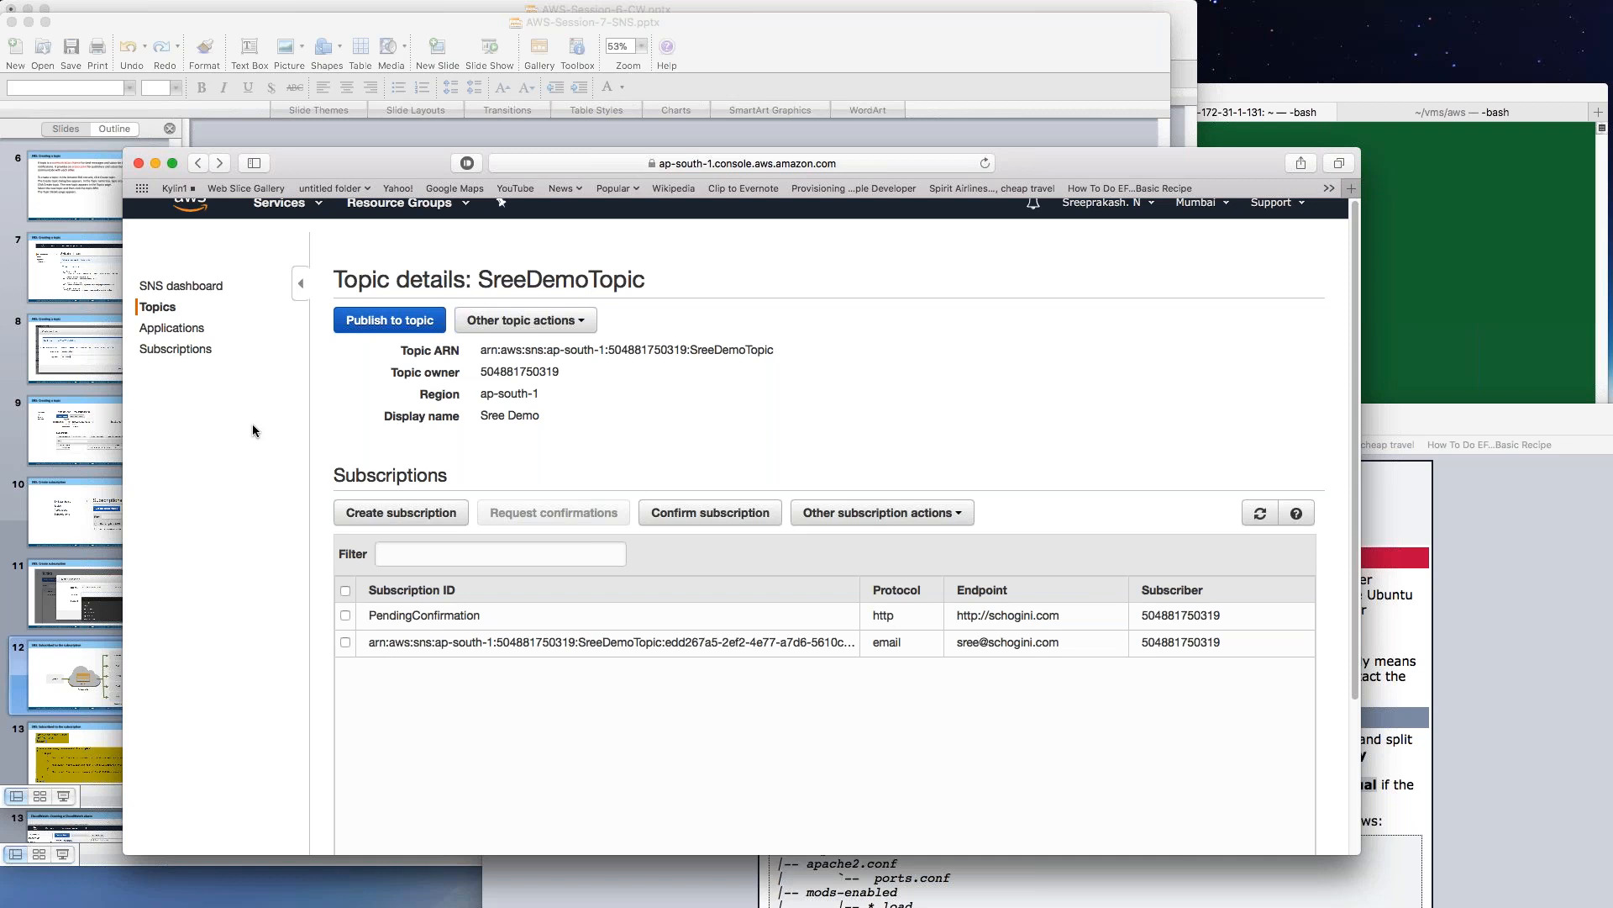
left_click(186, 351)
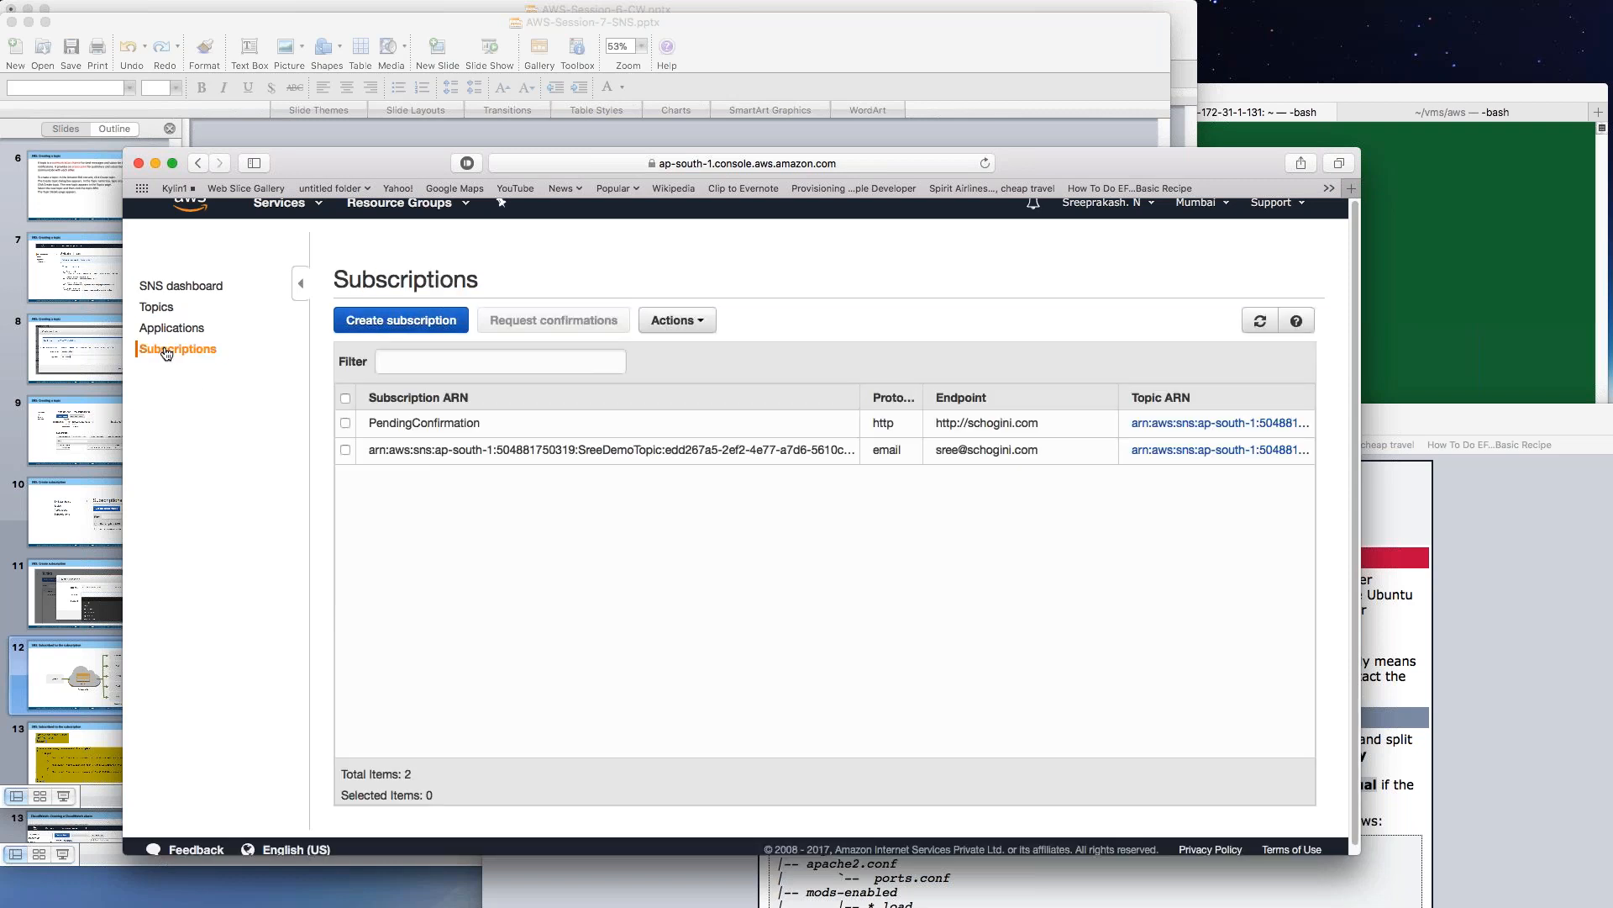
Copy SreeDemoTopic's ARN from the Topics list.
left_click(349, 326)
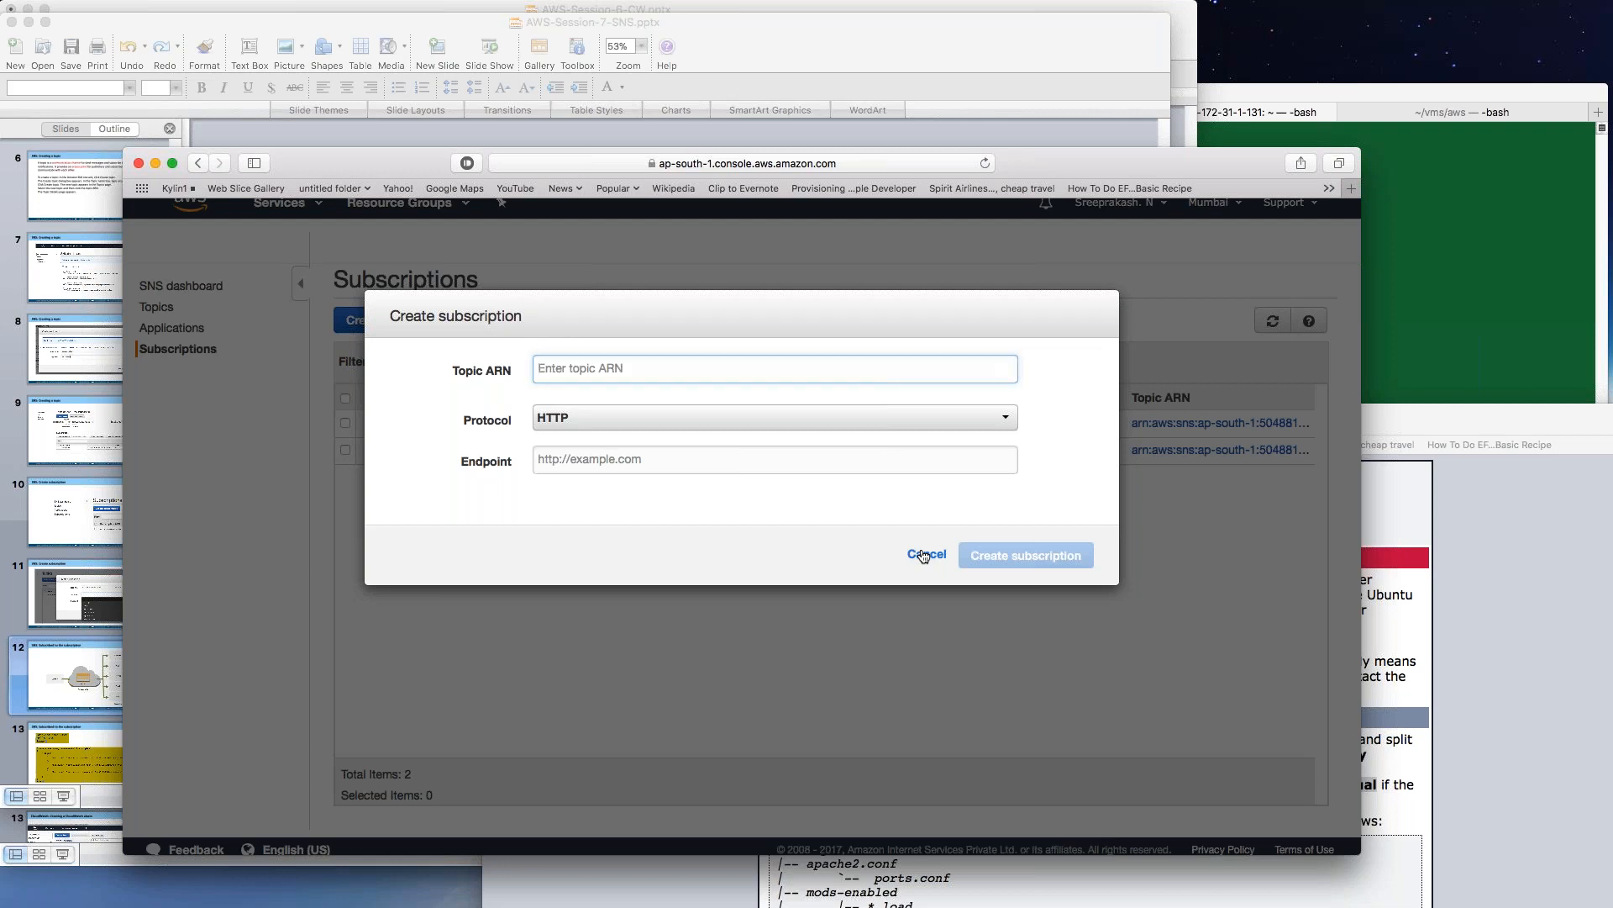
left_click(924, 556)
left_click(165, 310)
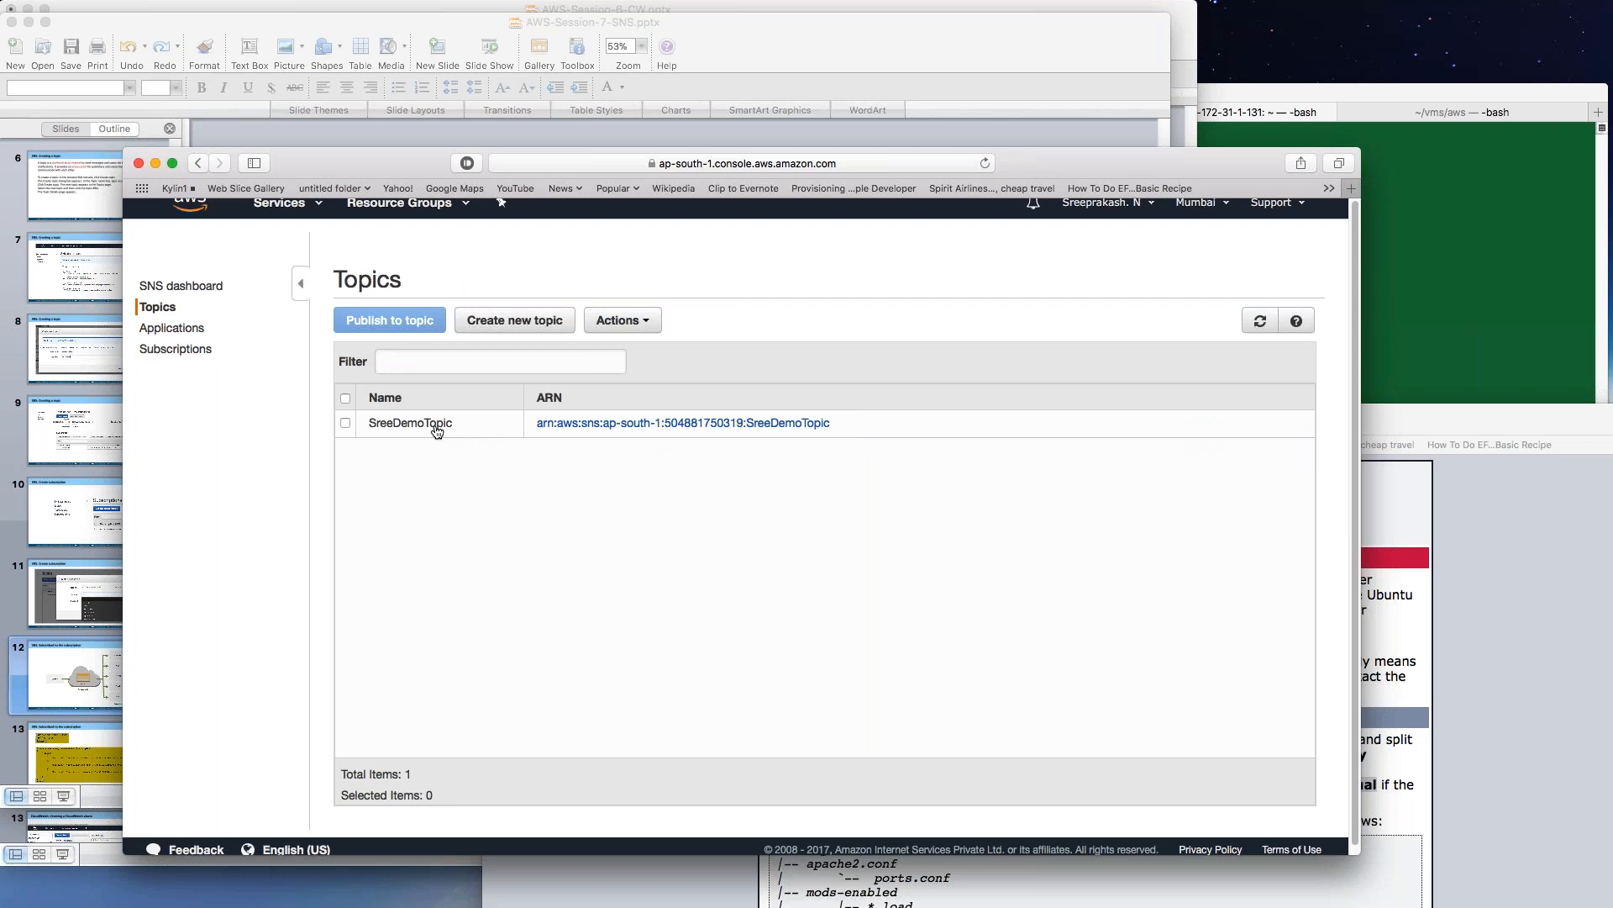
left_click_drag(832, 423, 538, 422)
key("super+c")
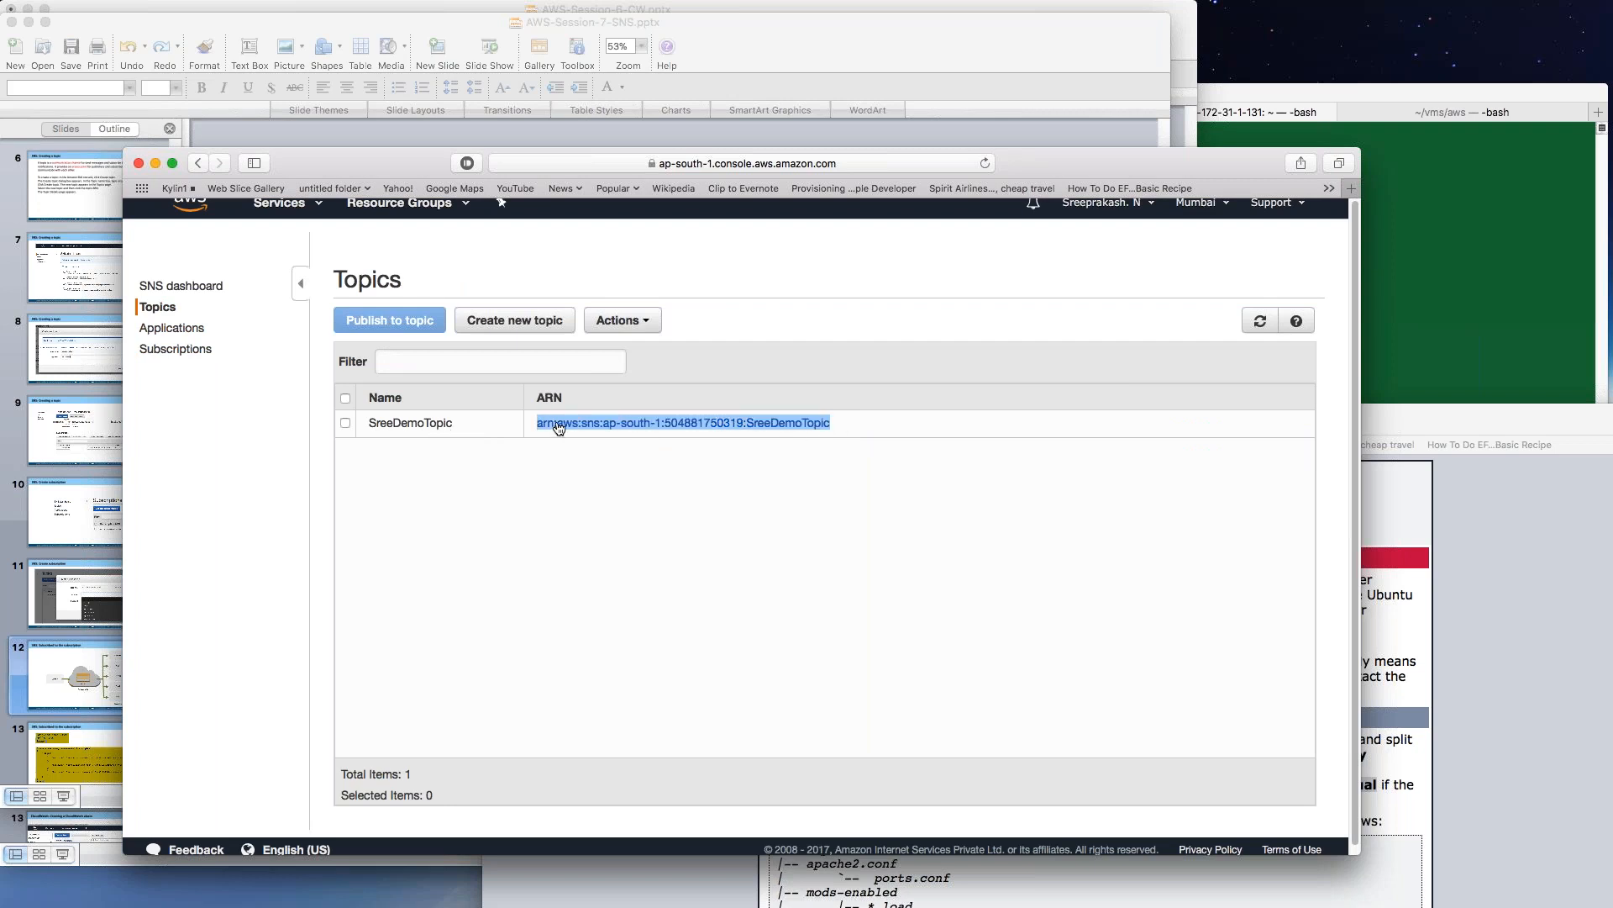
right_click(560, 424)
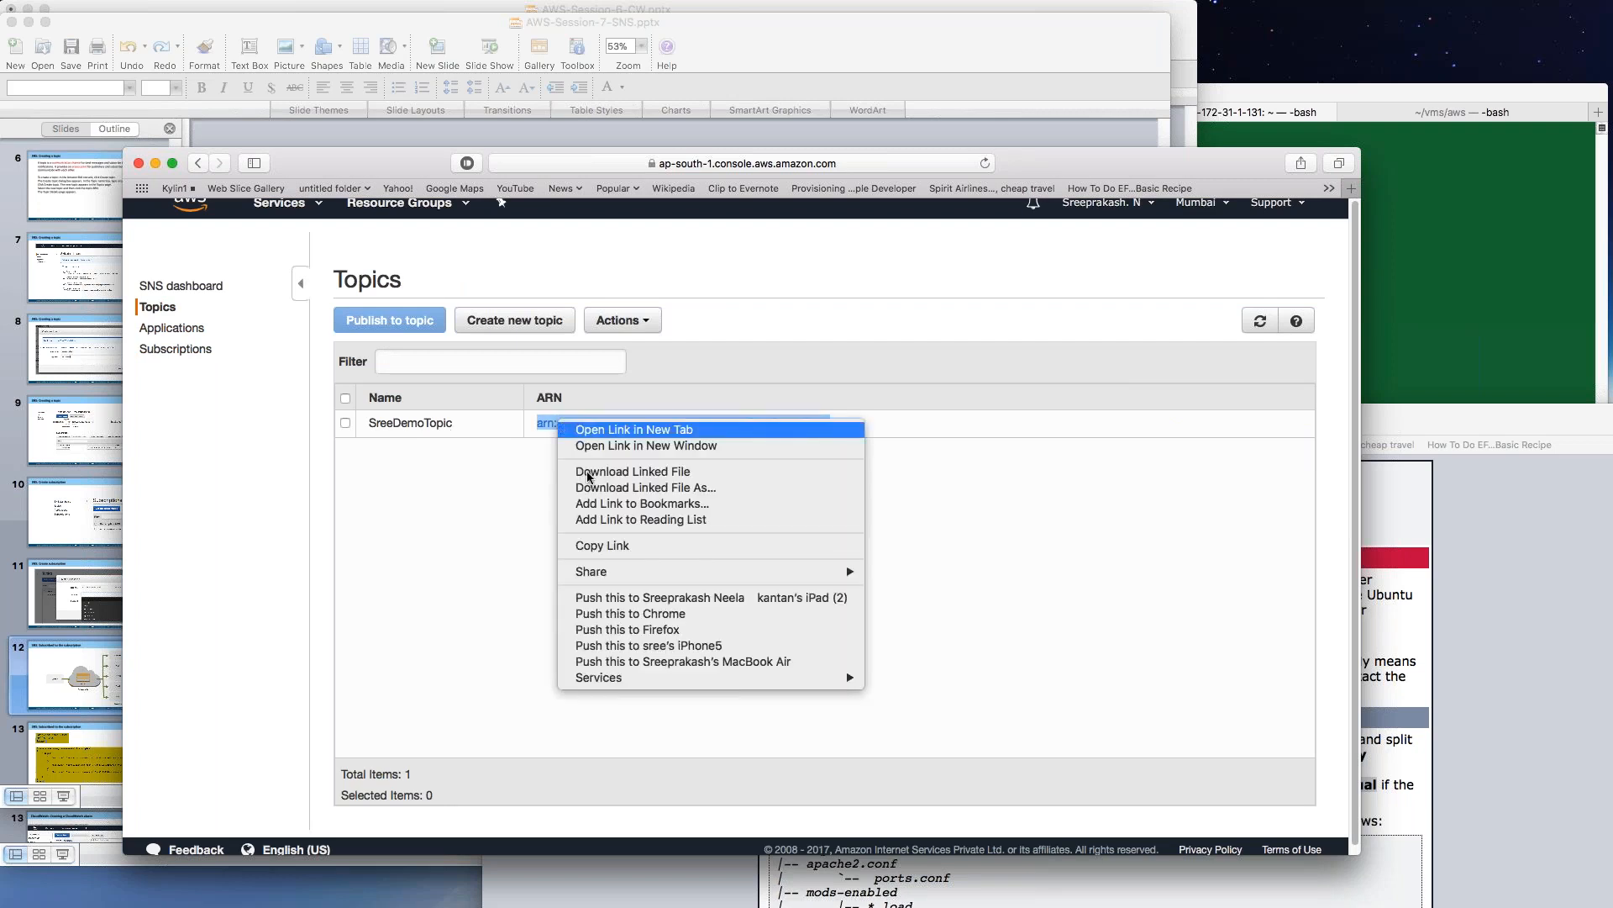
left_click(517, 434)
left_click(576, 424)
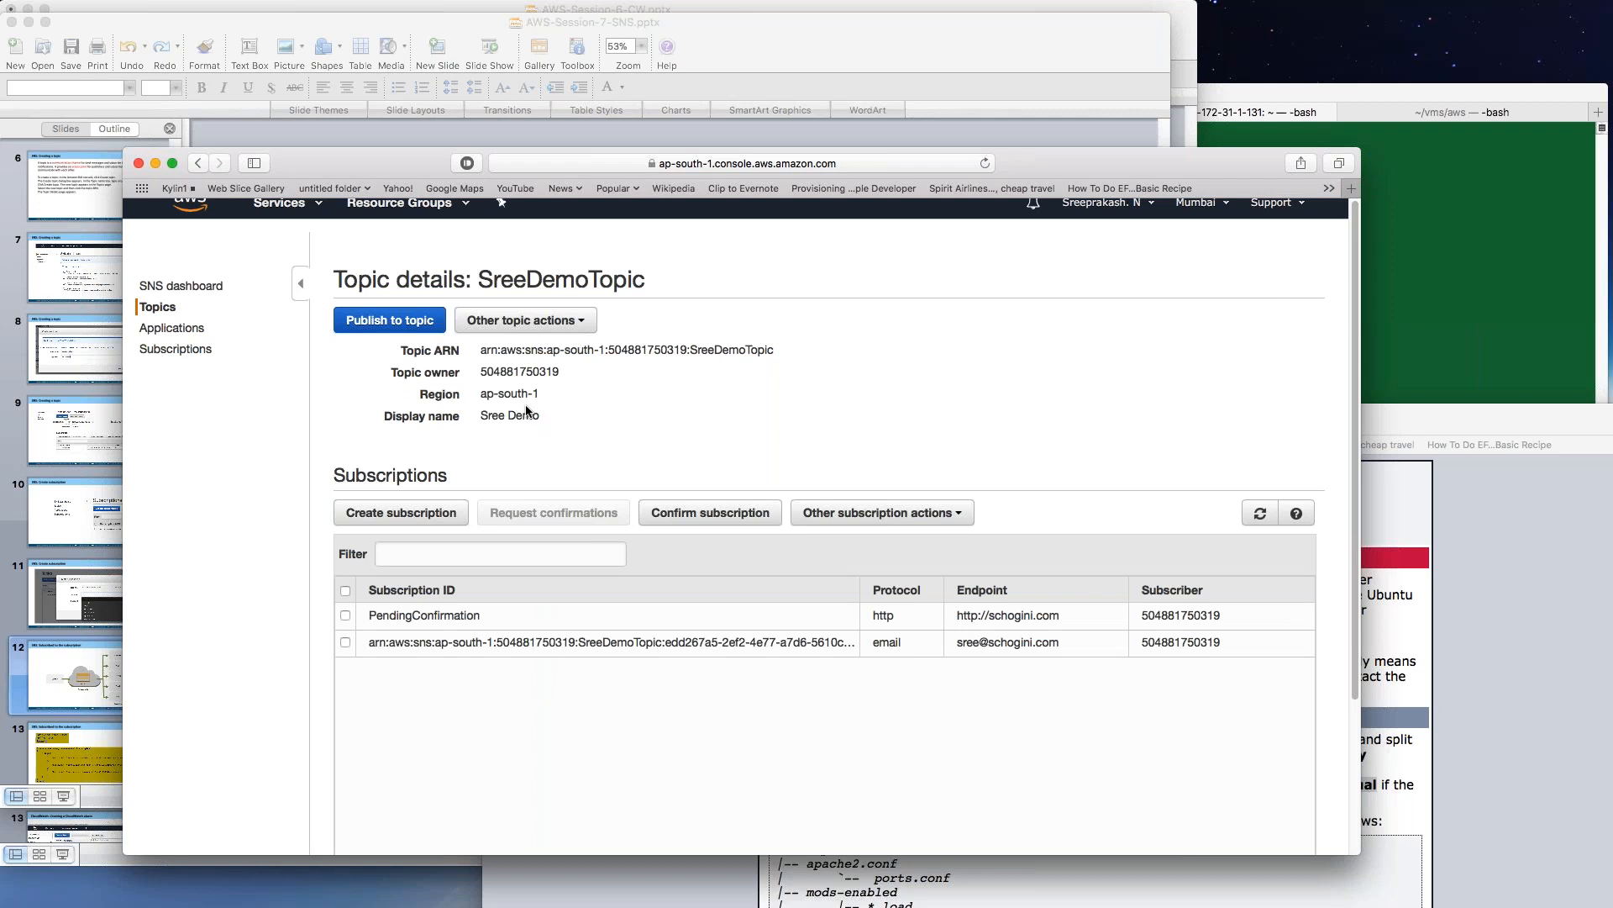
Start a new subscription with the copied topic ARN pasted into Topic ARN.
left_click(189, 351)
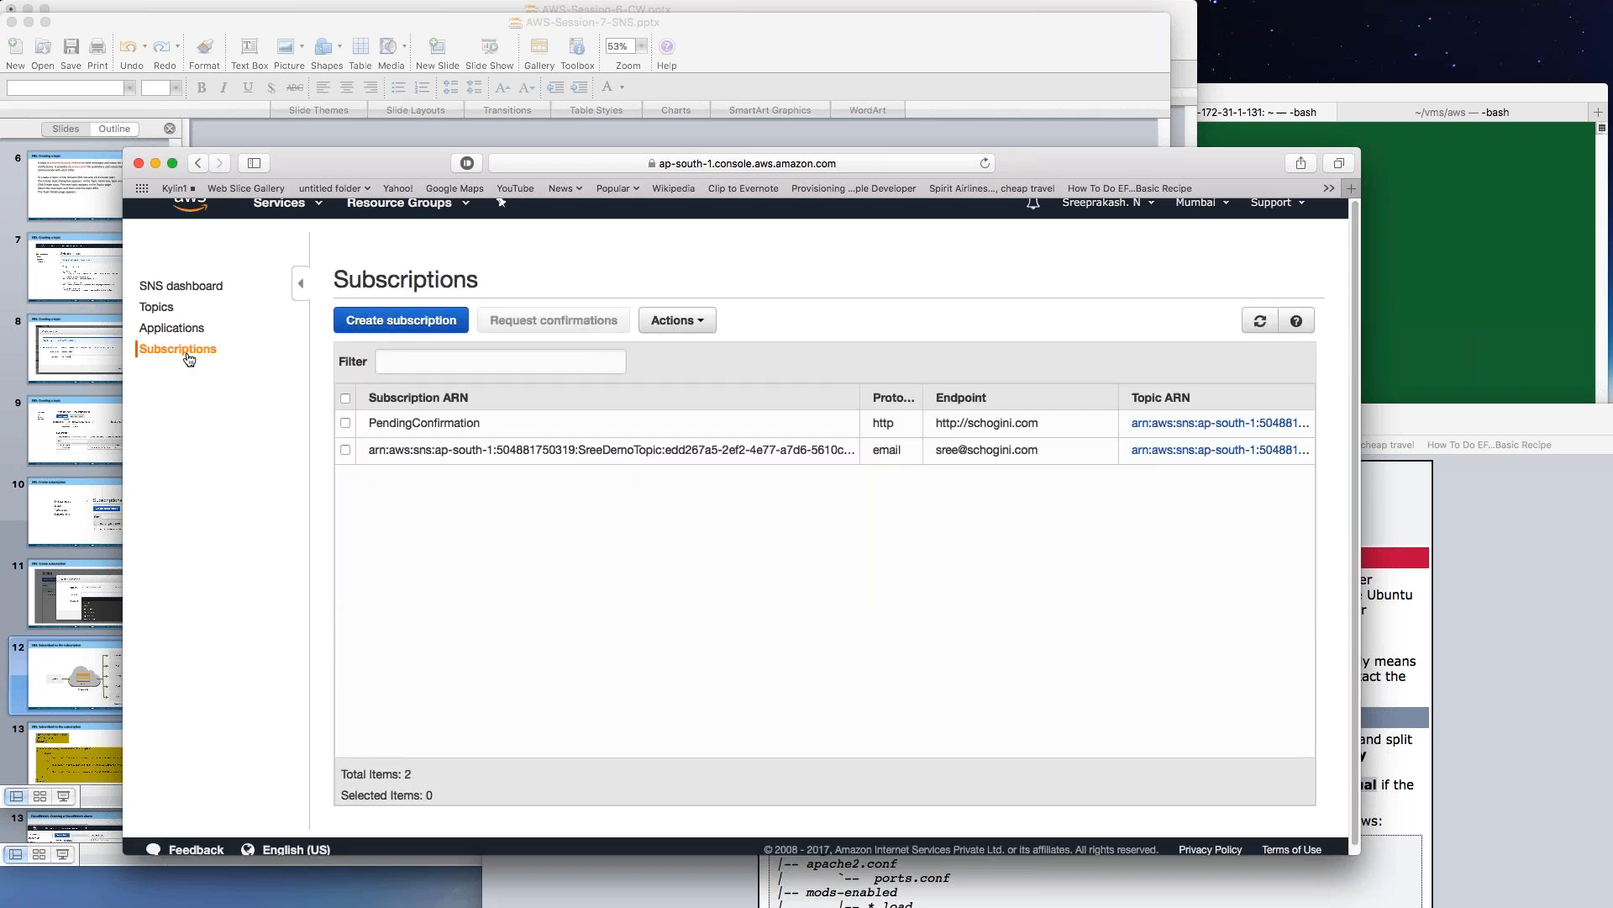
left_click(430, 323)
left_click(567, 368)
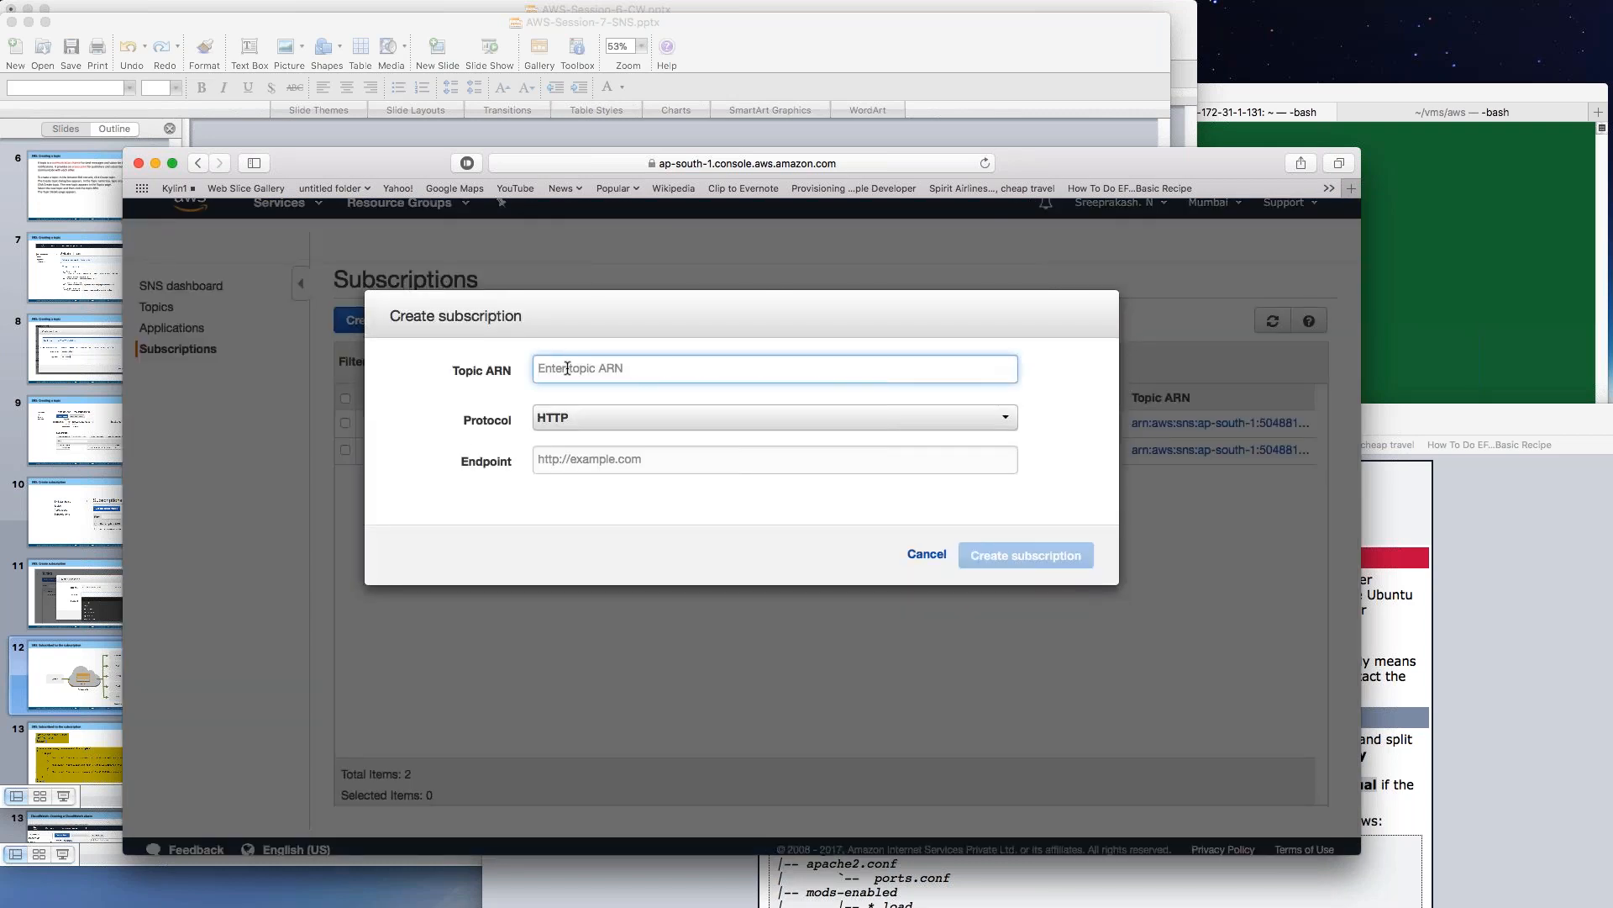
key("super+v")
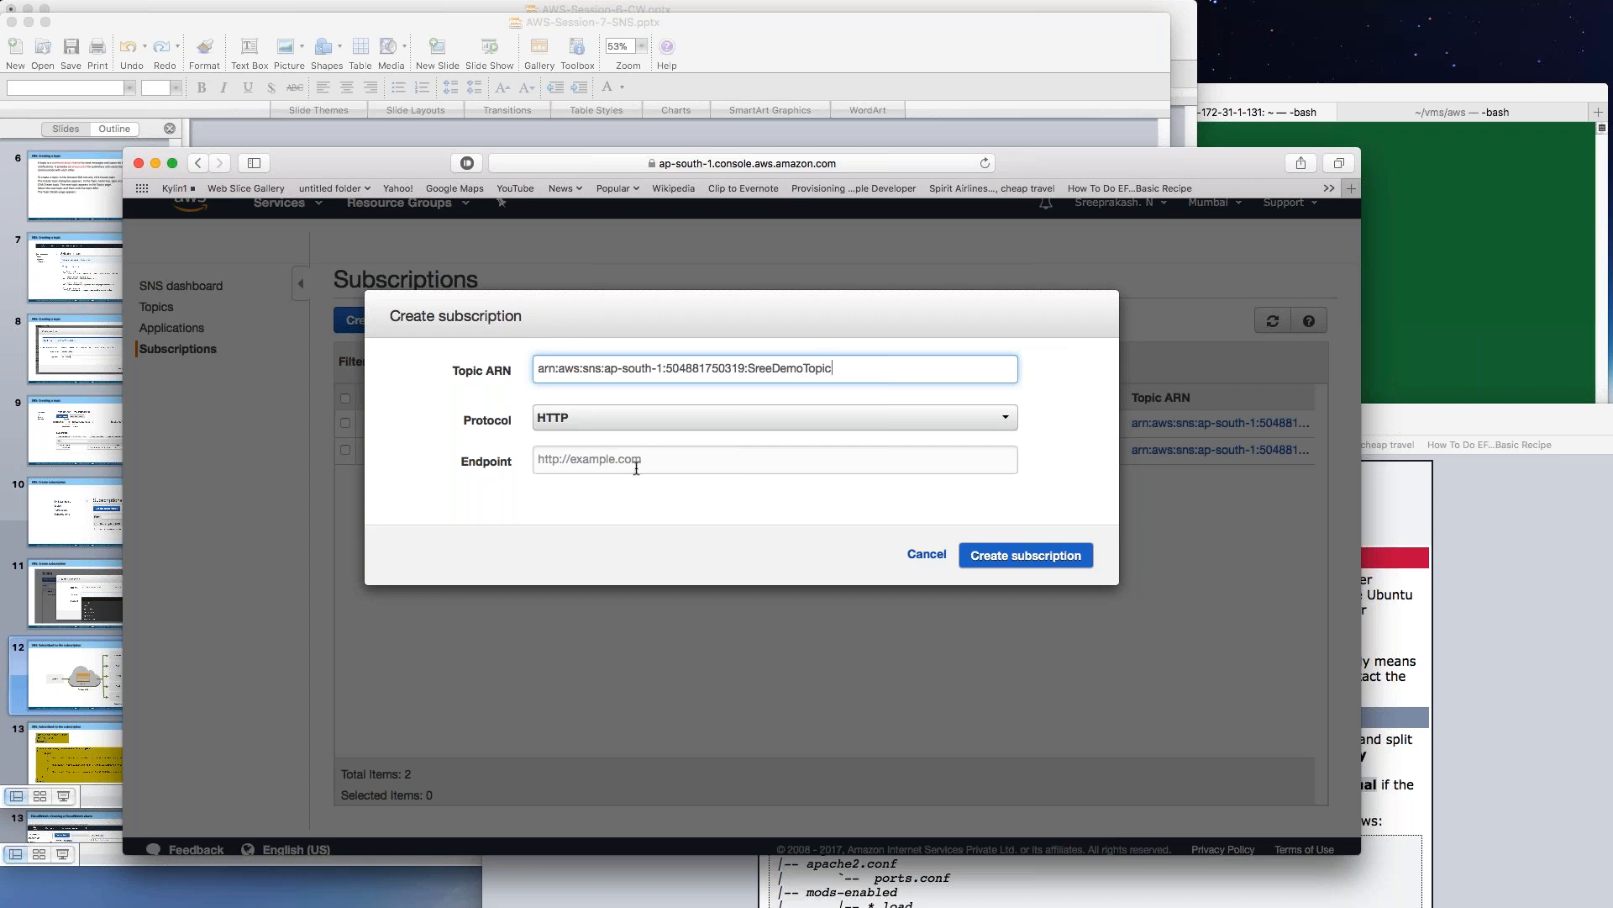
Create an Email subscription with the subscriber's email address as the endpoint.
left_click(589, 421)
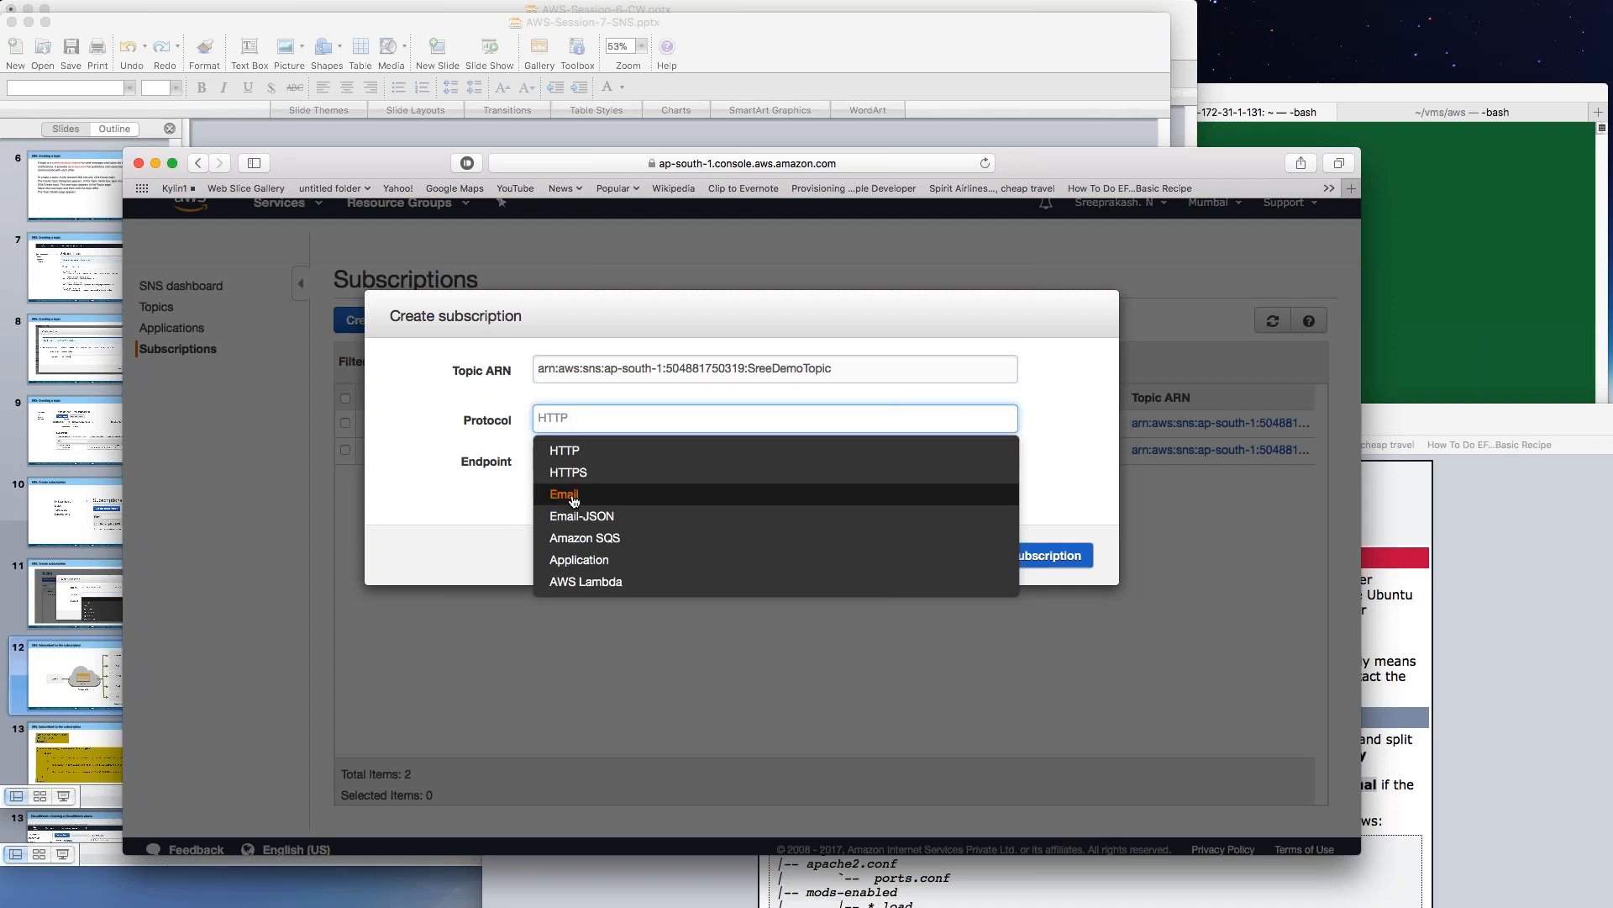
left_click(574, 502)
left_click(559, 459)
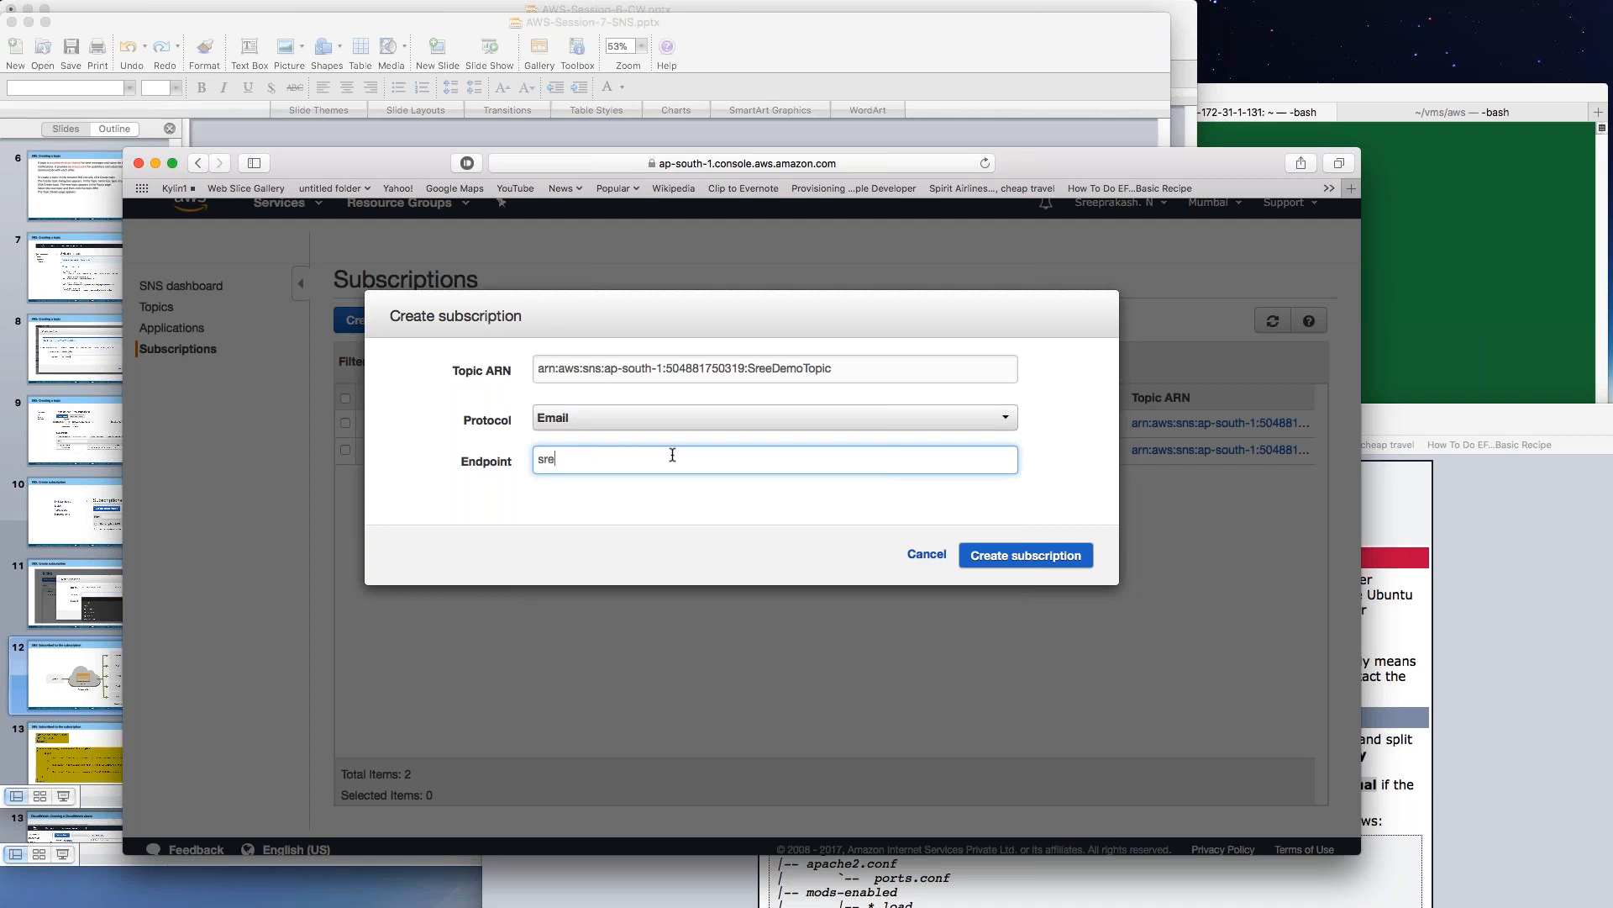
left_click(1017, 557)
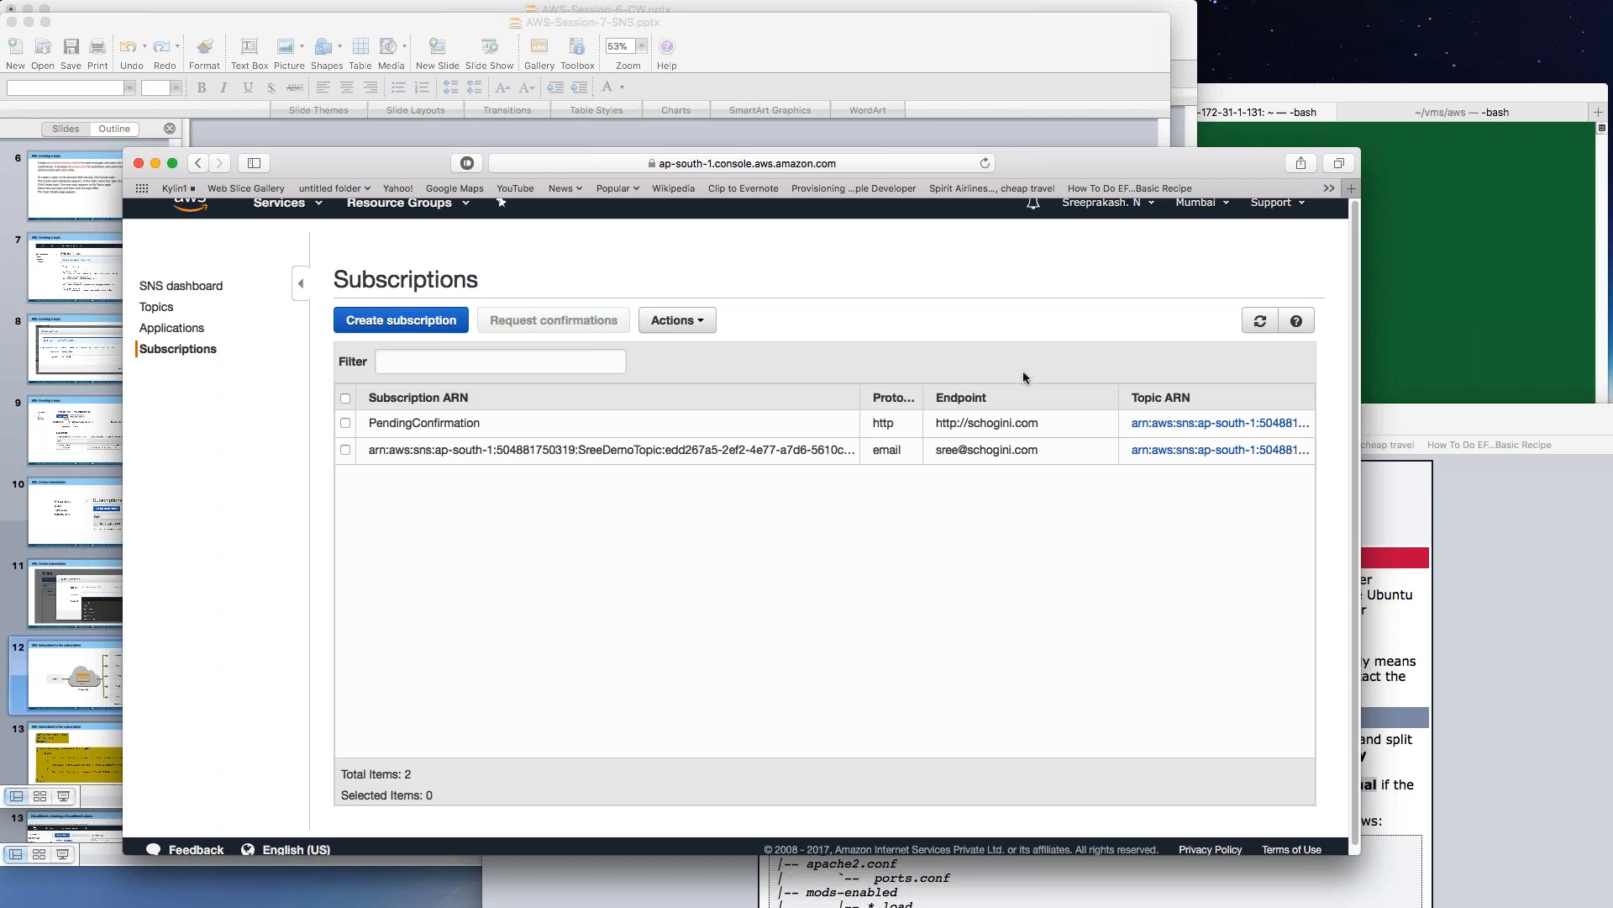
Refresh the subscriptions, then open SreeDemoTopic's Publish to topic form from Topics.
left_click(1261, 323)
left_click(1261, 323)
left_click(163, 309)
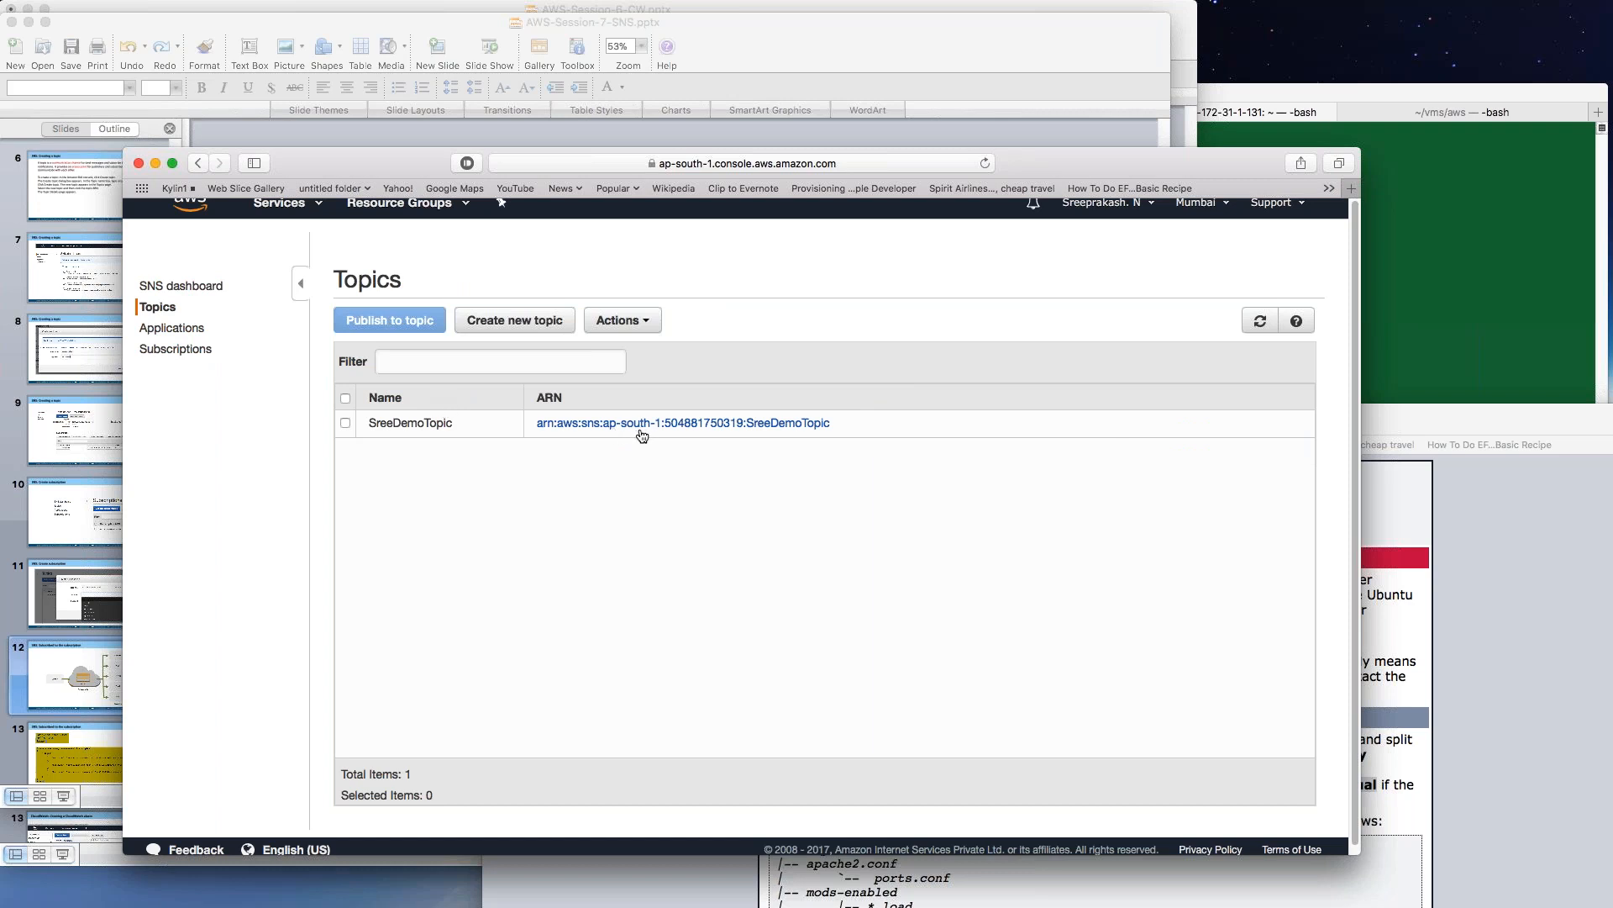
left_click(639, 430)
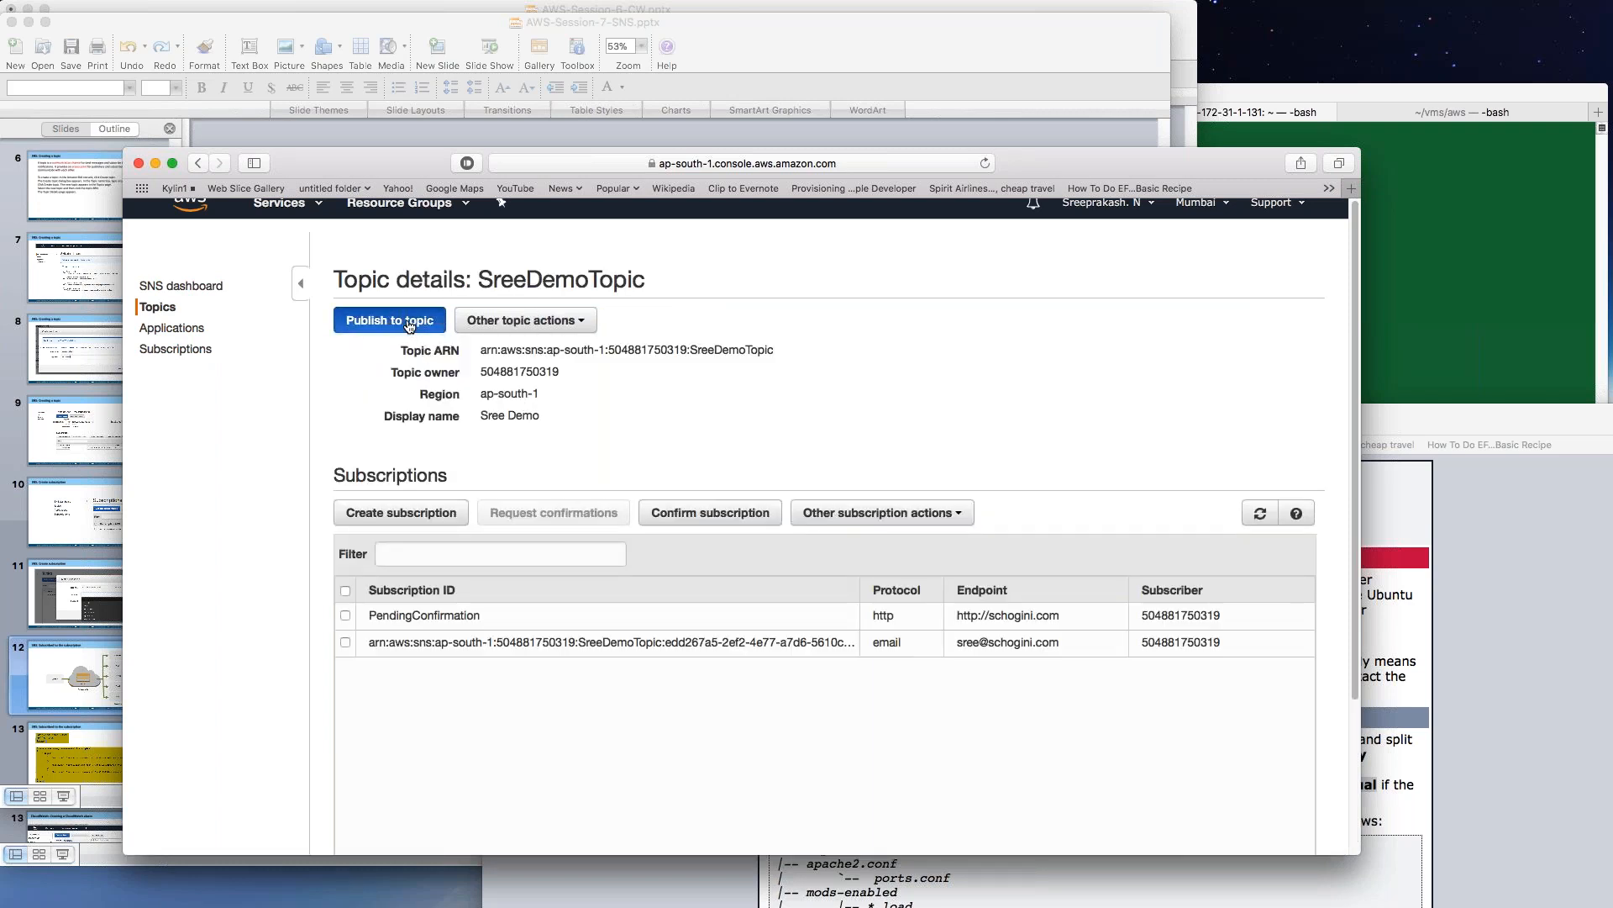
left_click(375, 320)
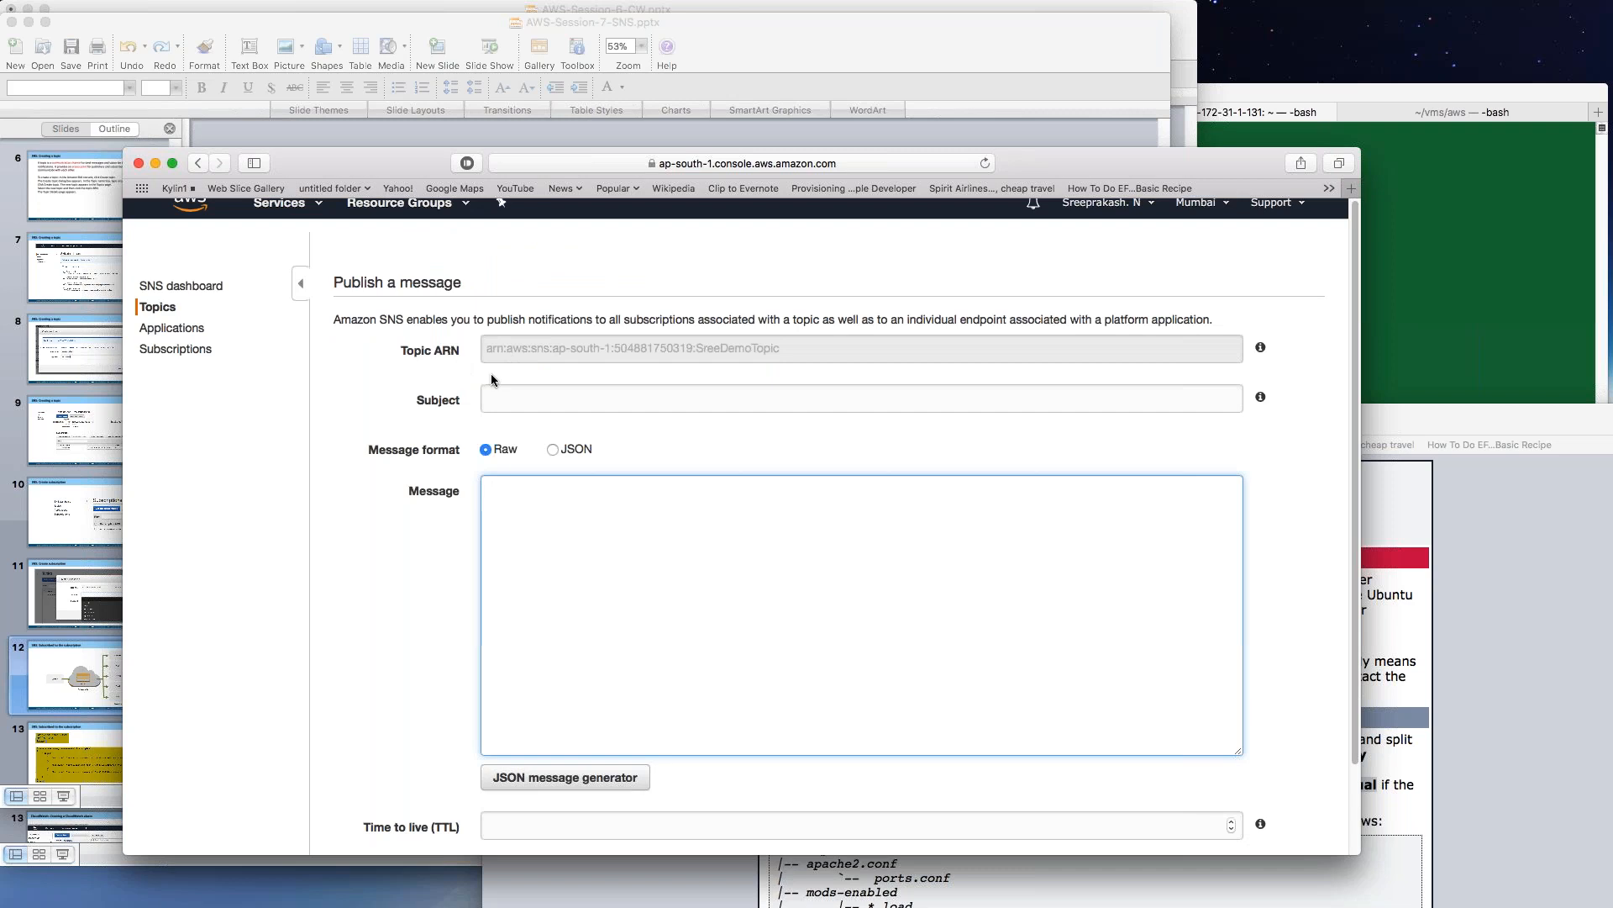
Publish a message with both subject and body set to 'Message 2'.
left_click(522, 396)
type("Message 2")
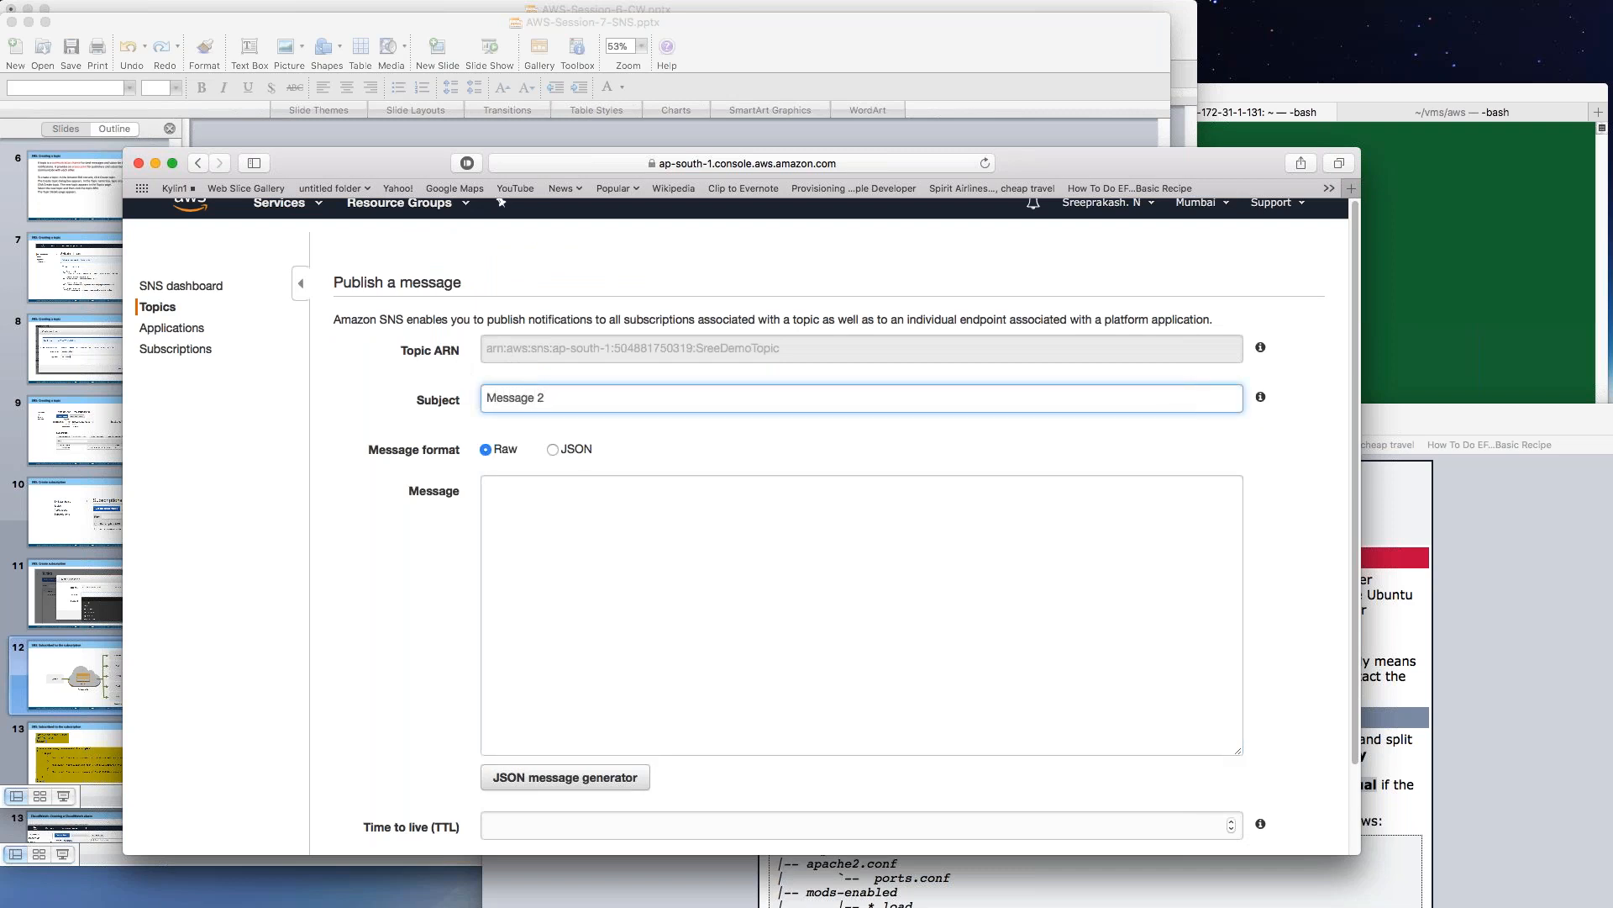
left_click(632, 543)
type("M")
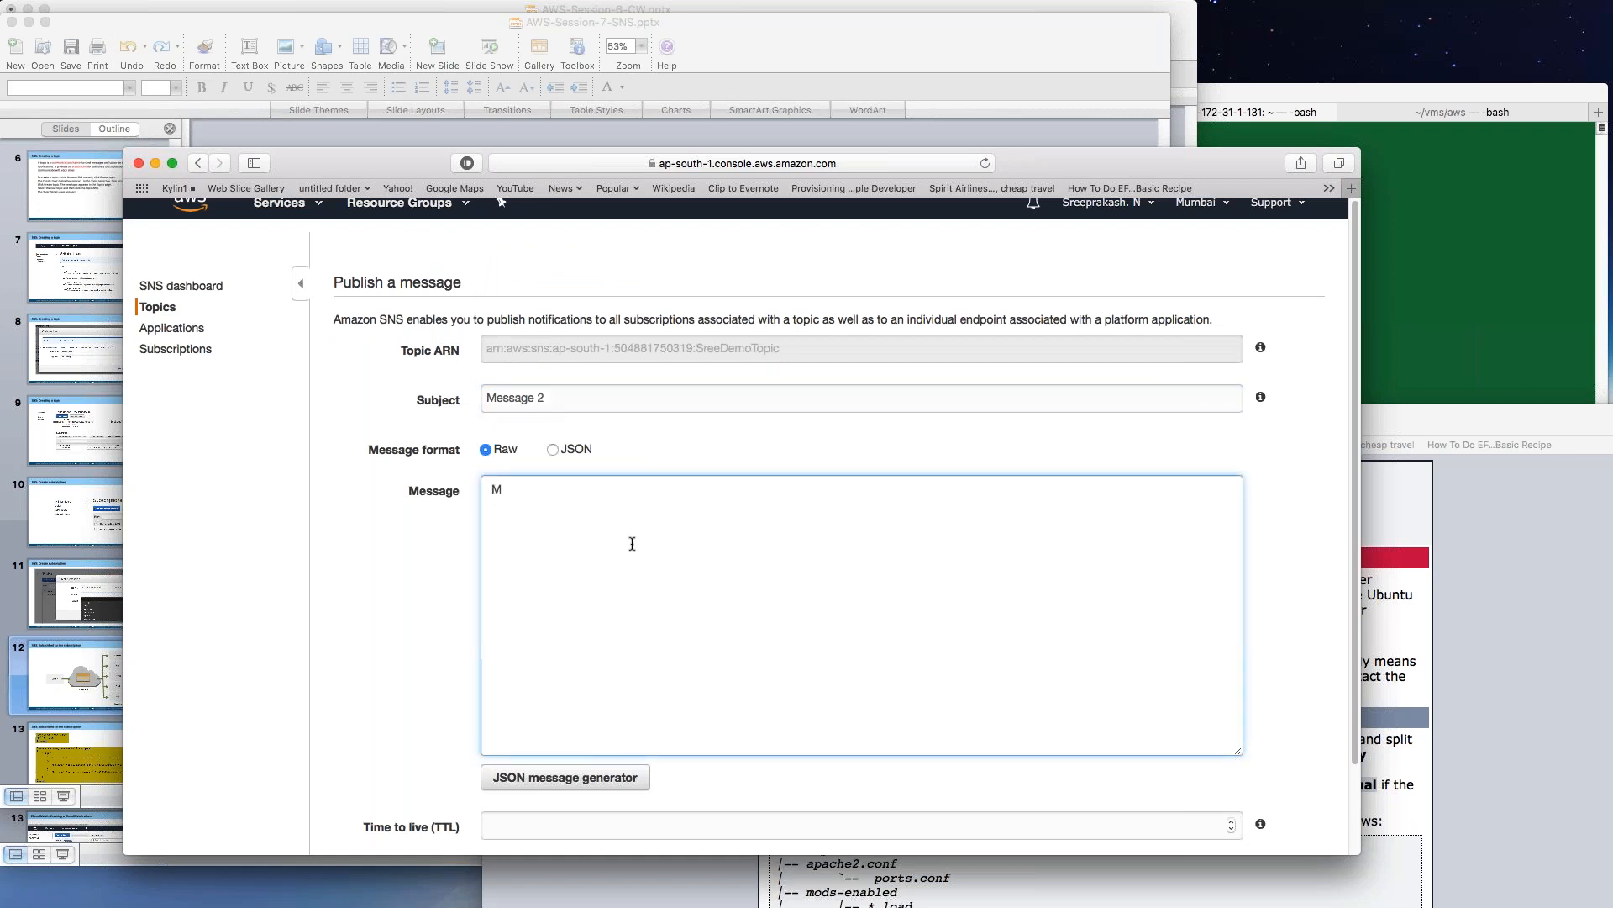
type("essage 2")
scroll(1274, 603, "down", 3)
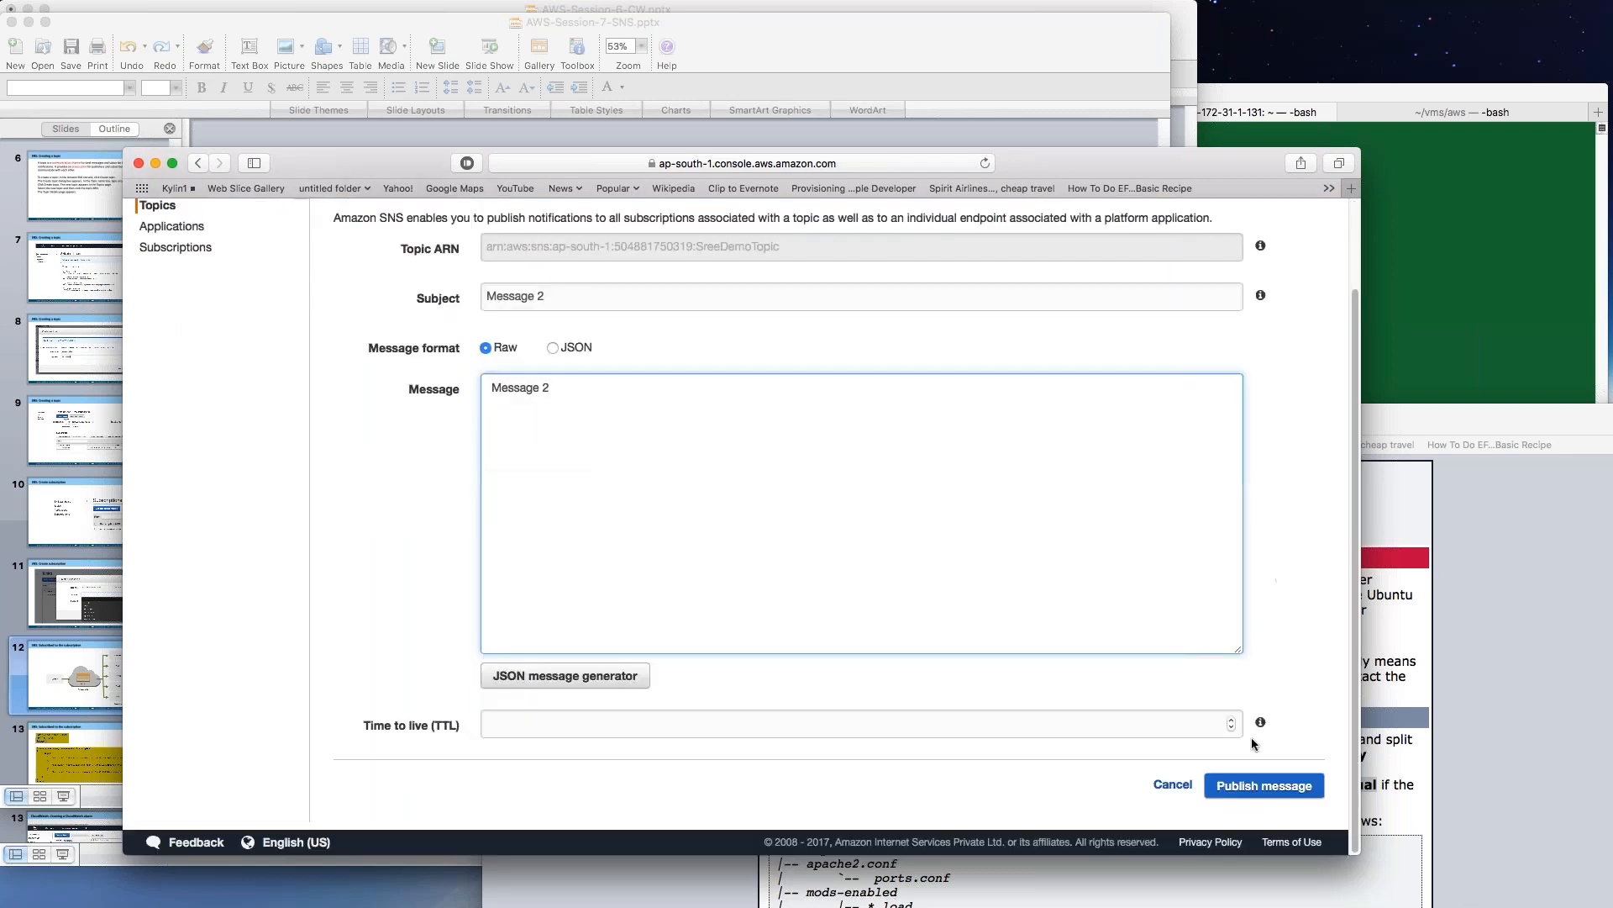
left_click(1285, 790)
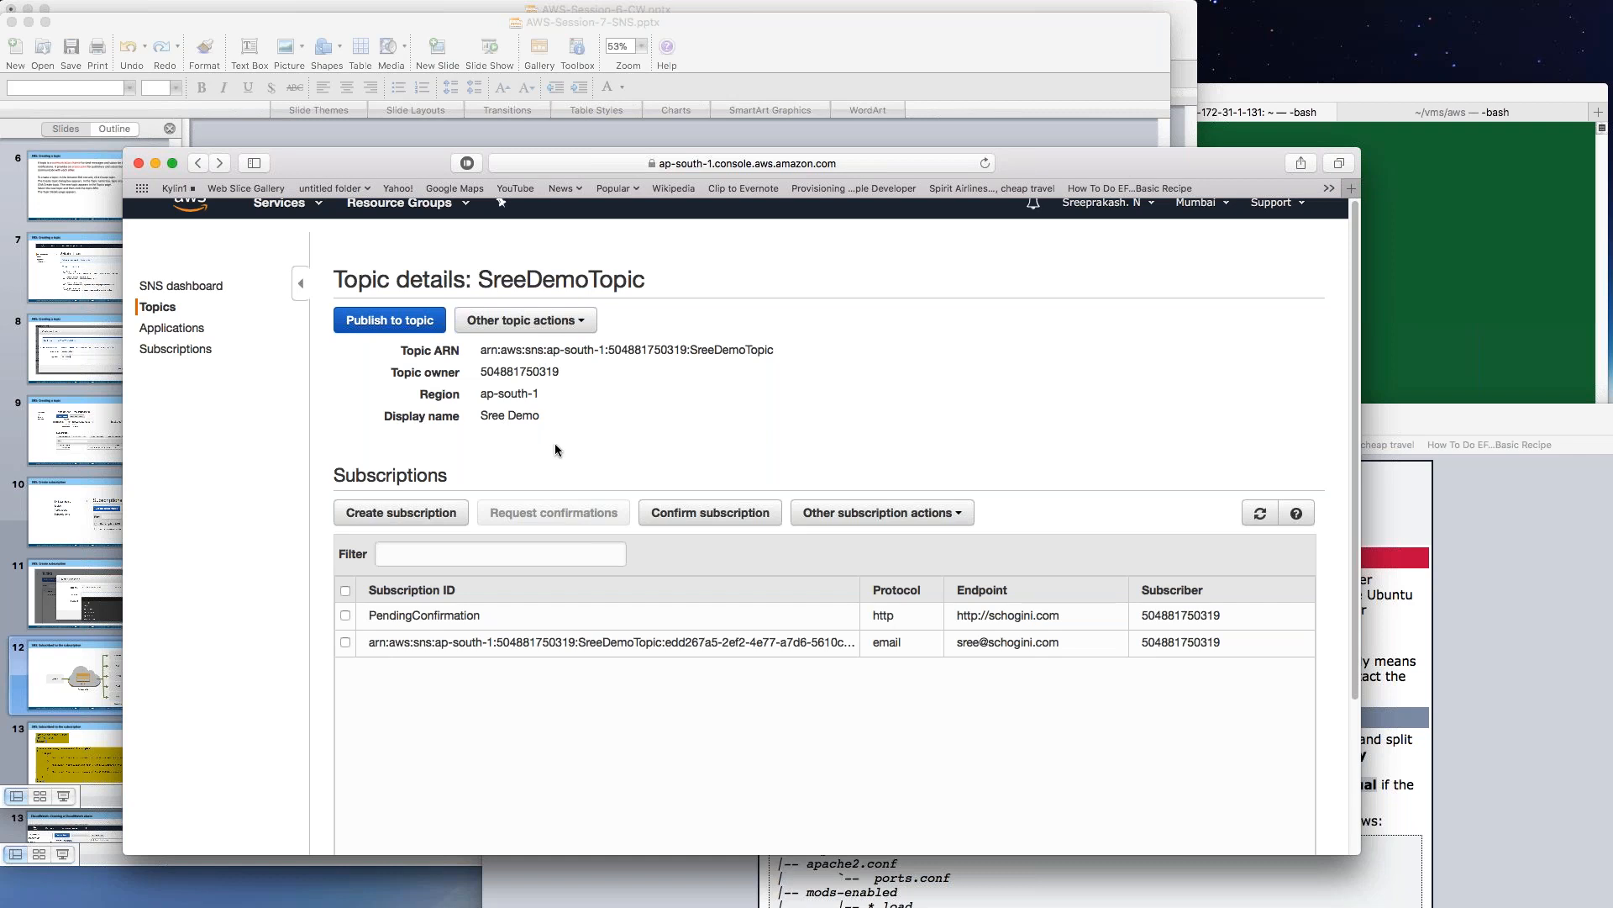
left_click(571, 320)
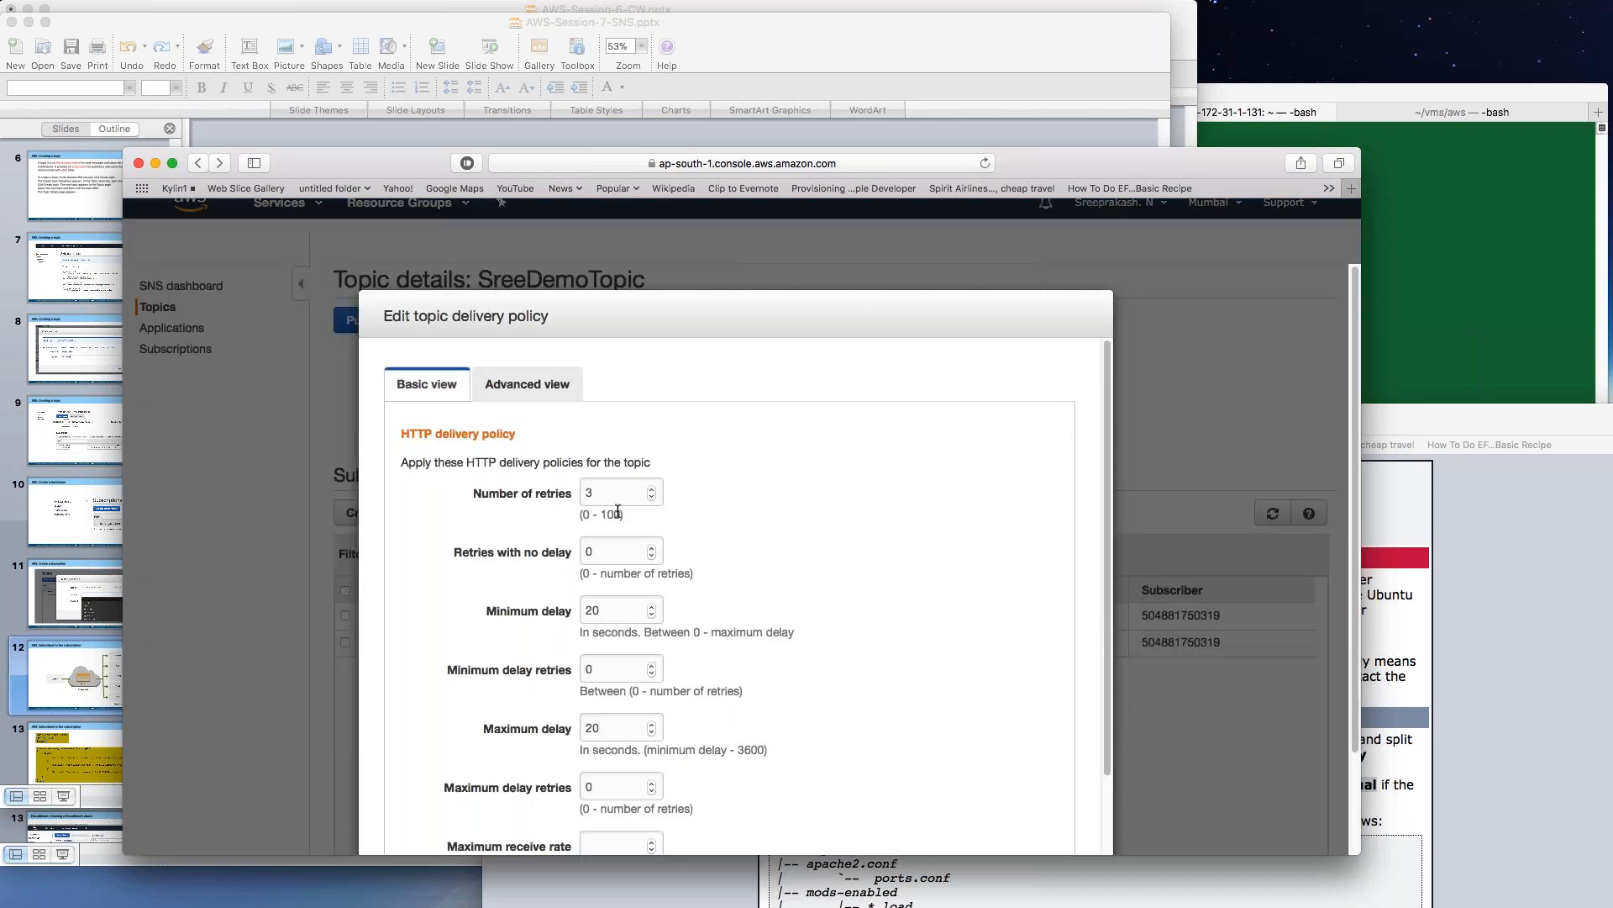
scroll(744, 529, "down", 5)
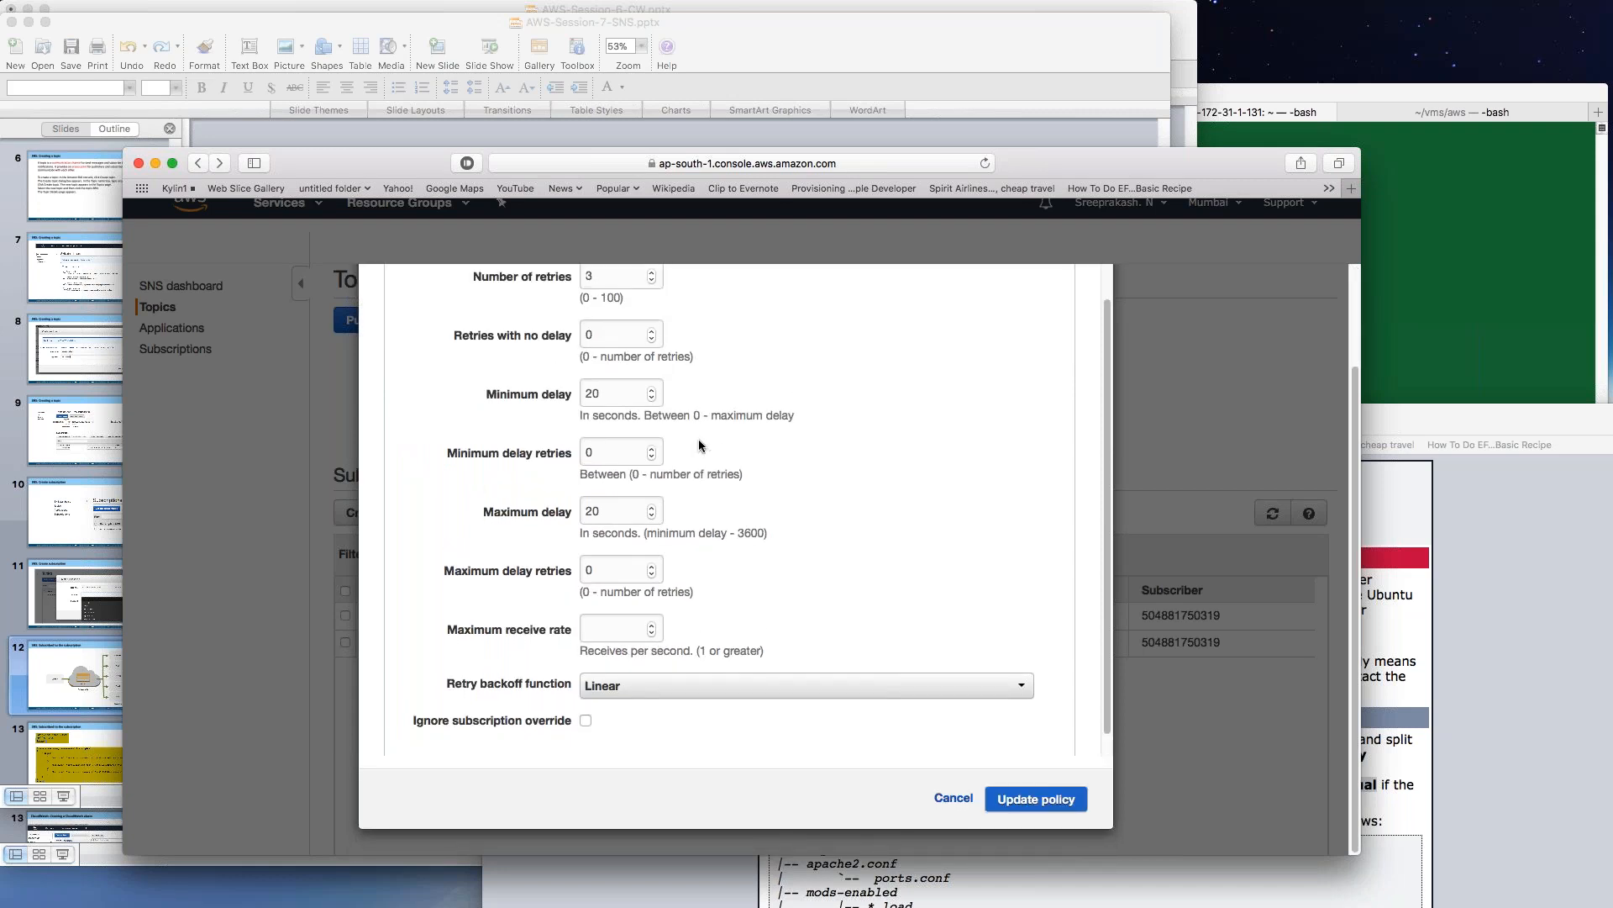
scroll(701, 446, "up", 2)
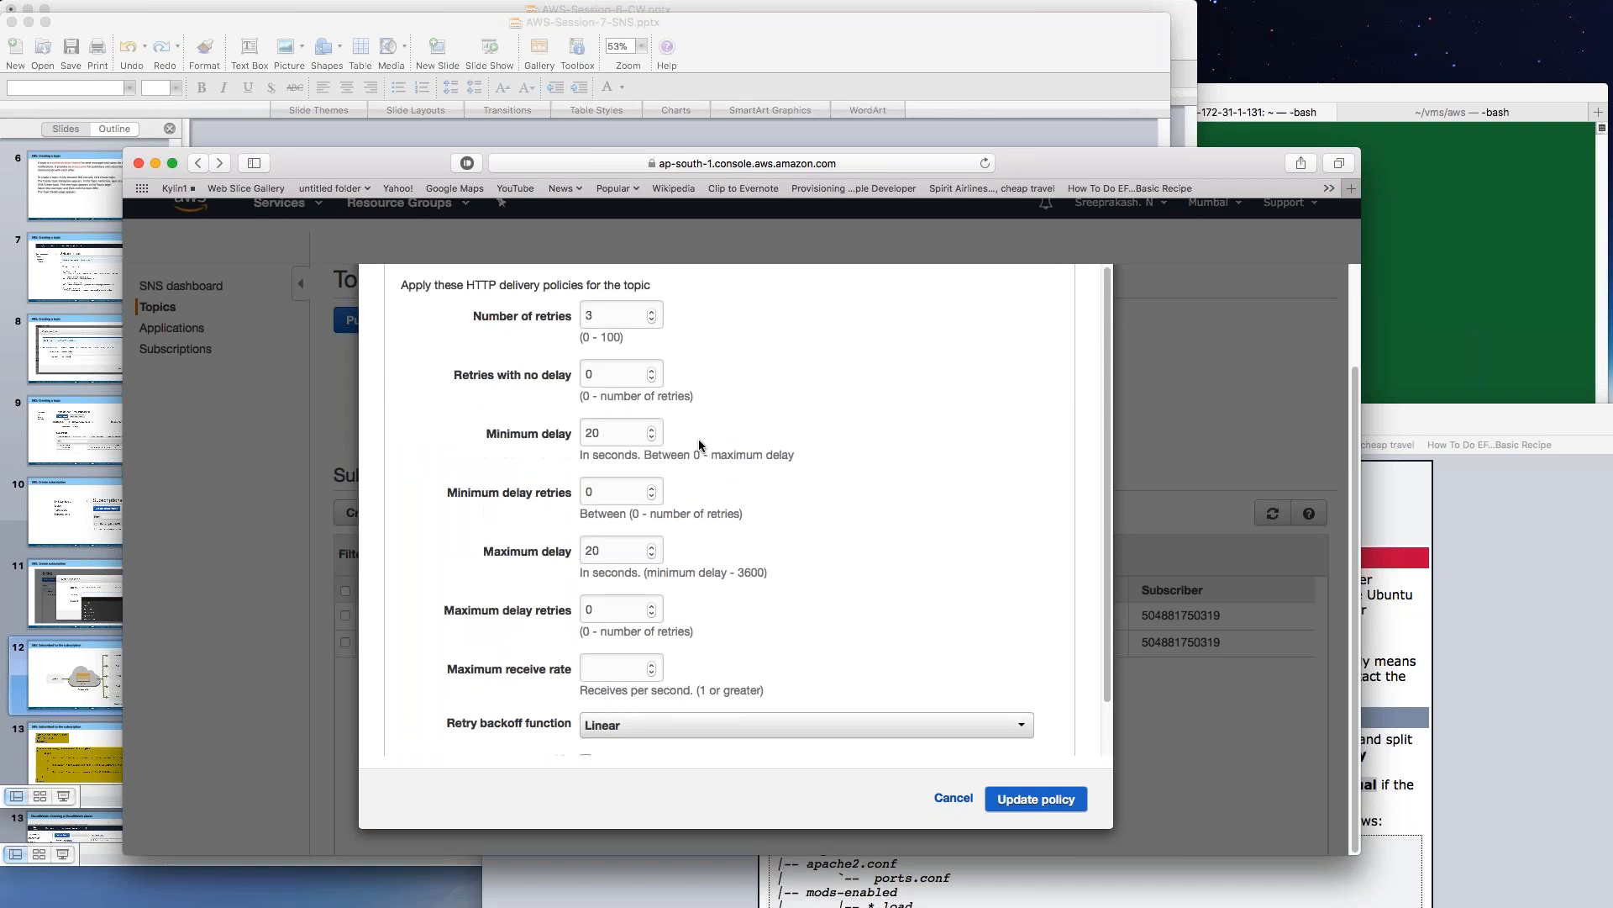
scroll(701, 445, "up", 5)
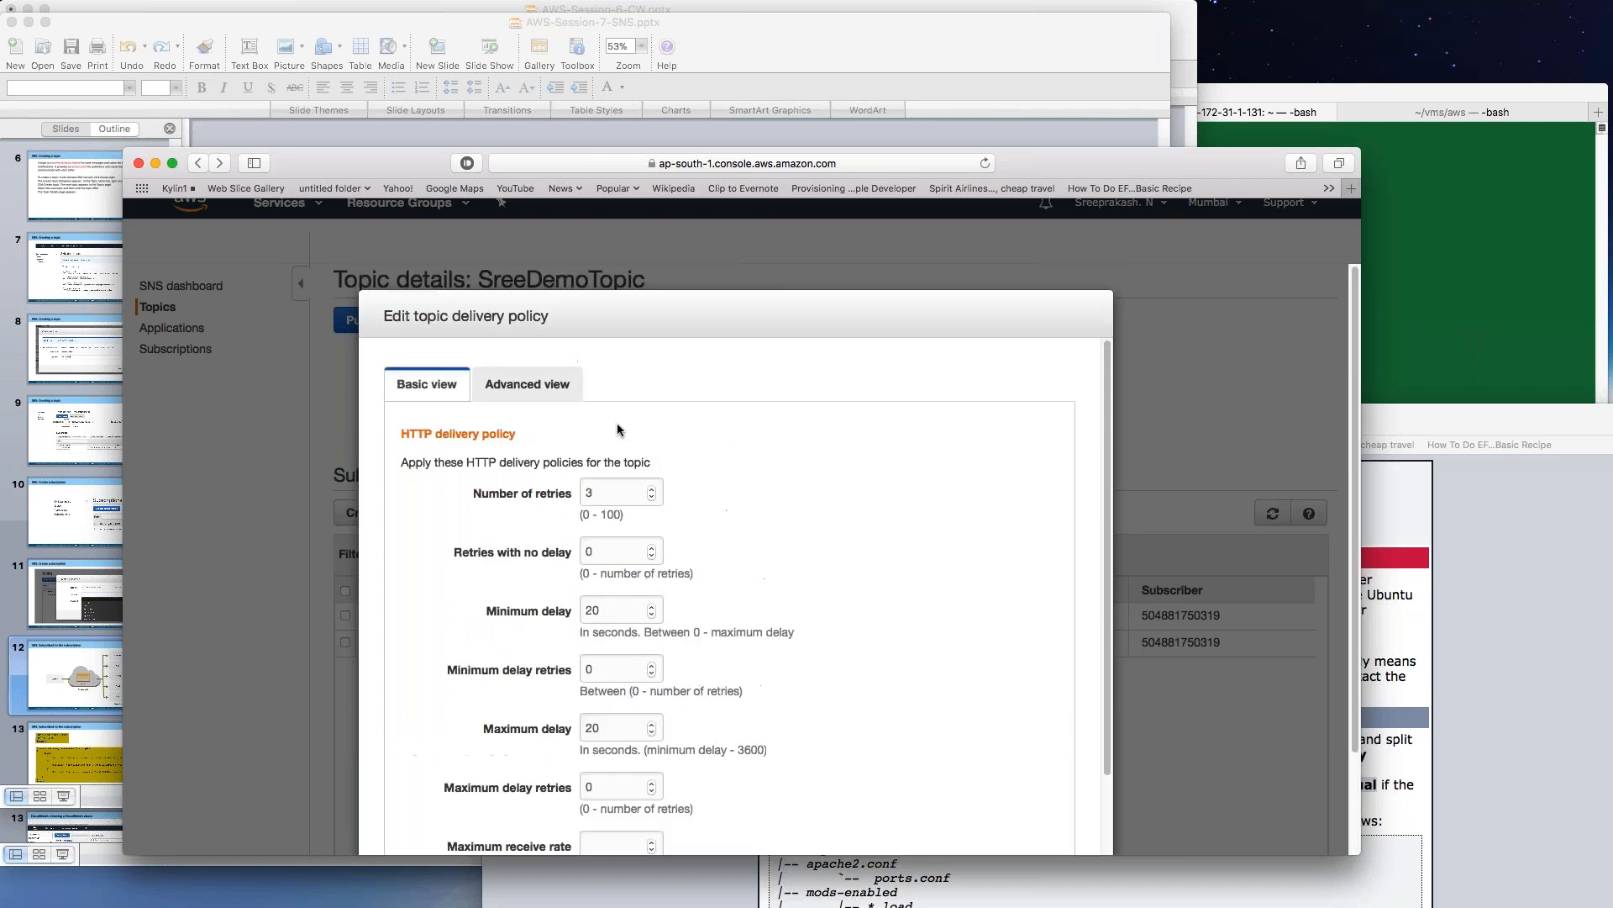
left_click(524, 389)
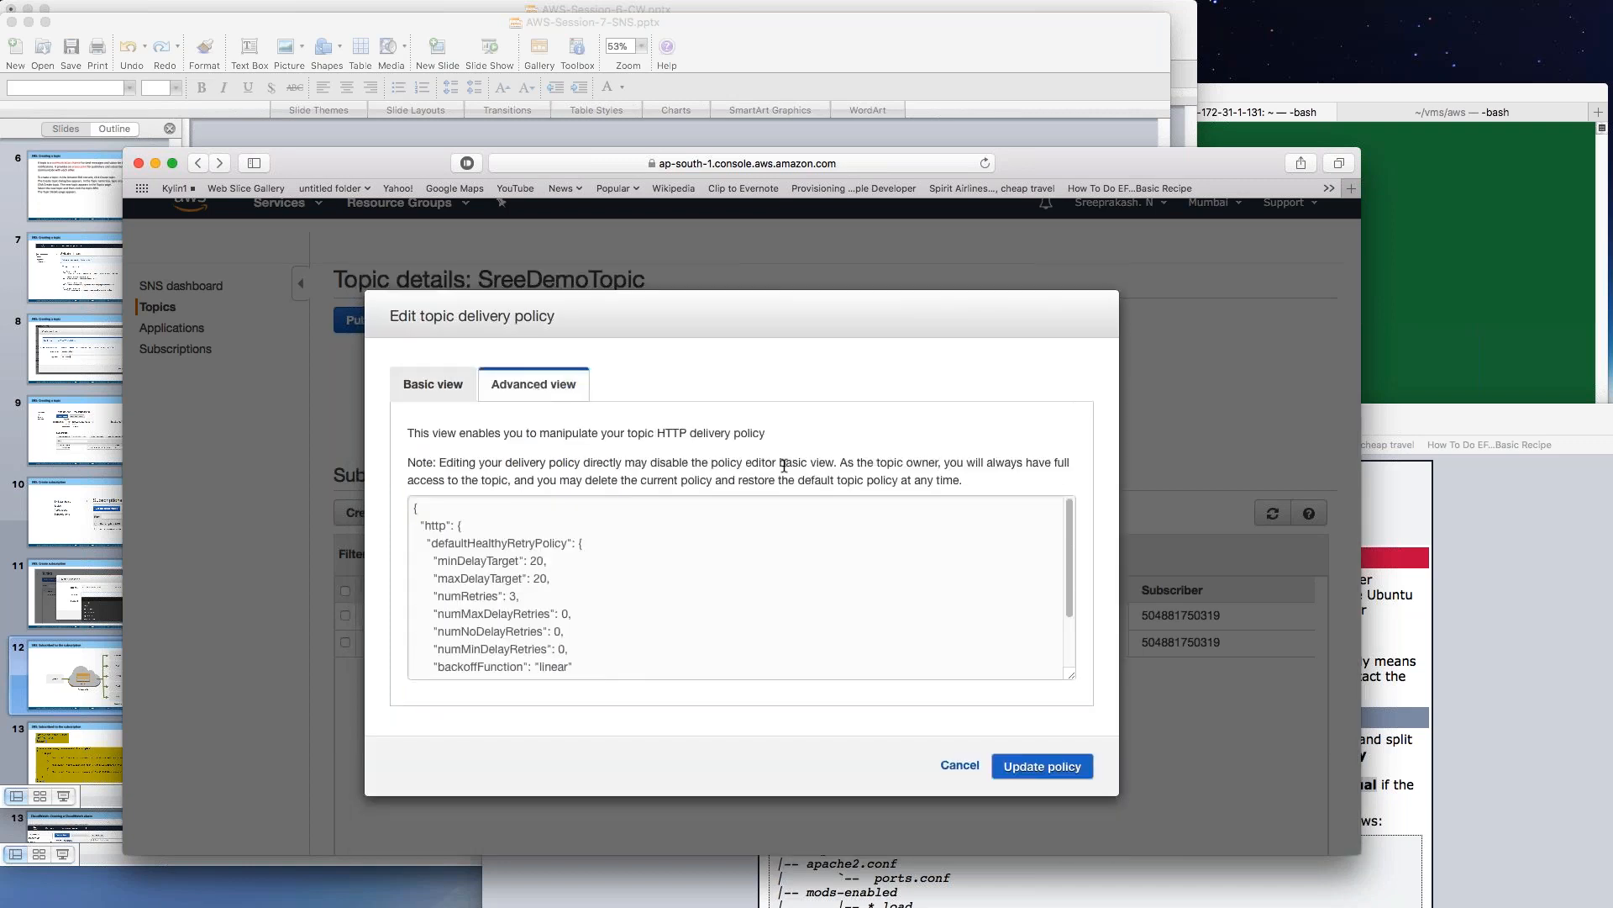
left_click(435, 387)
scroll(967, 731, "down", 10)
left_click(952, 802)
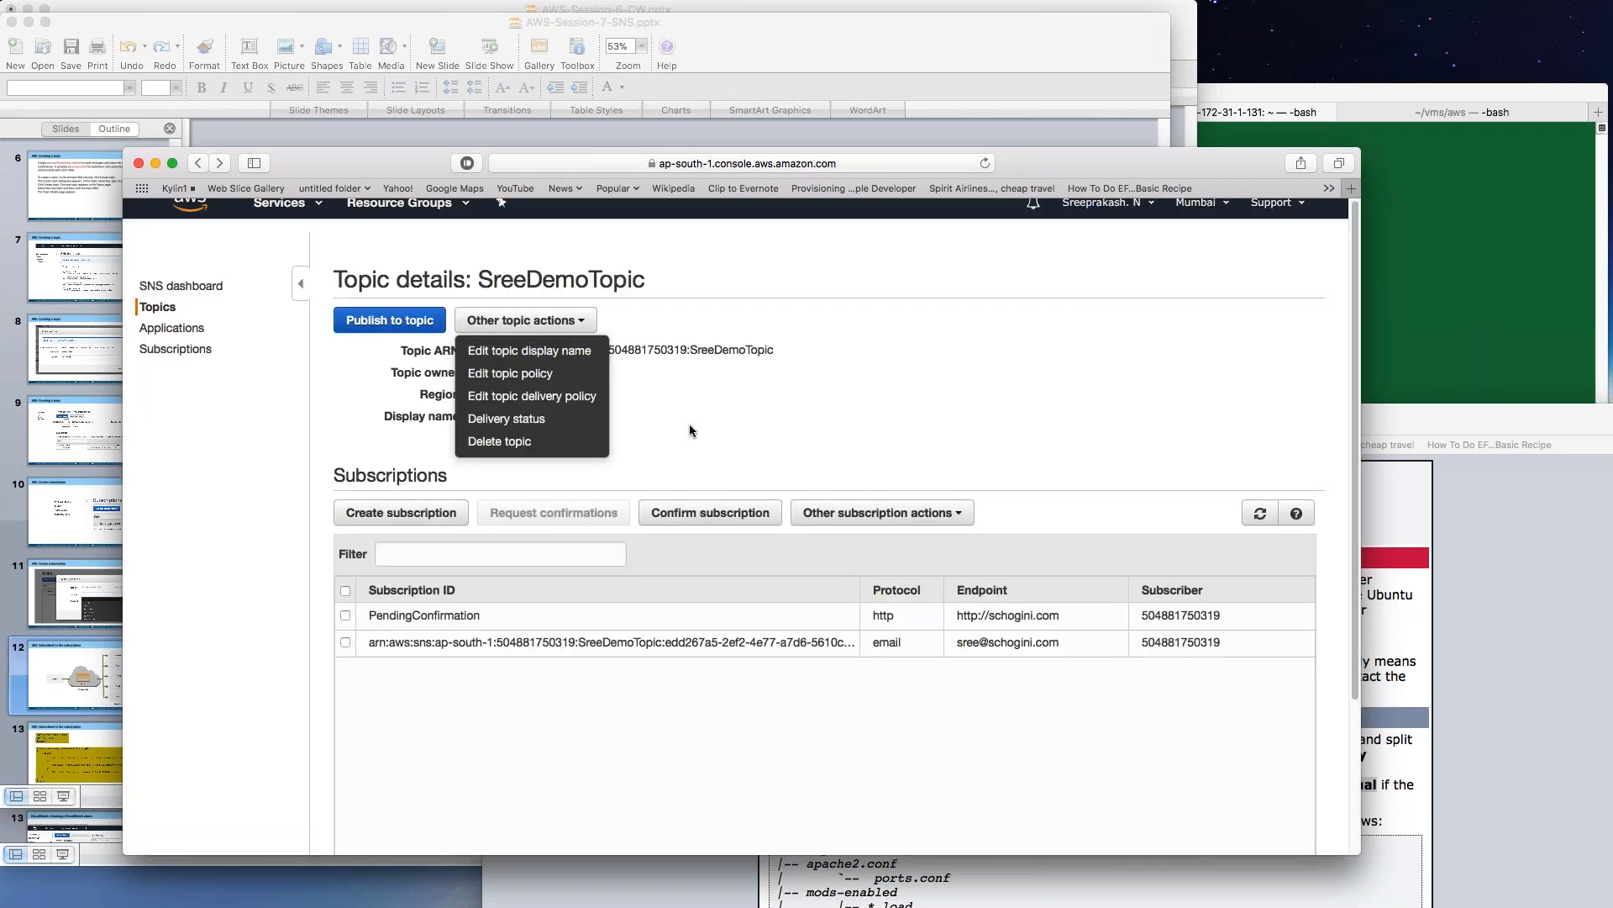
left_click(690, 426)
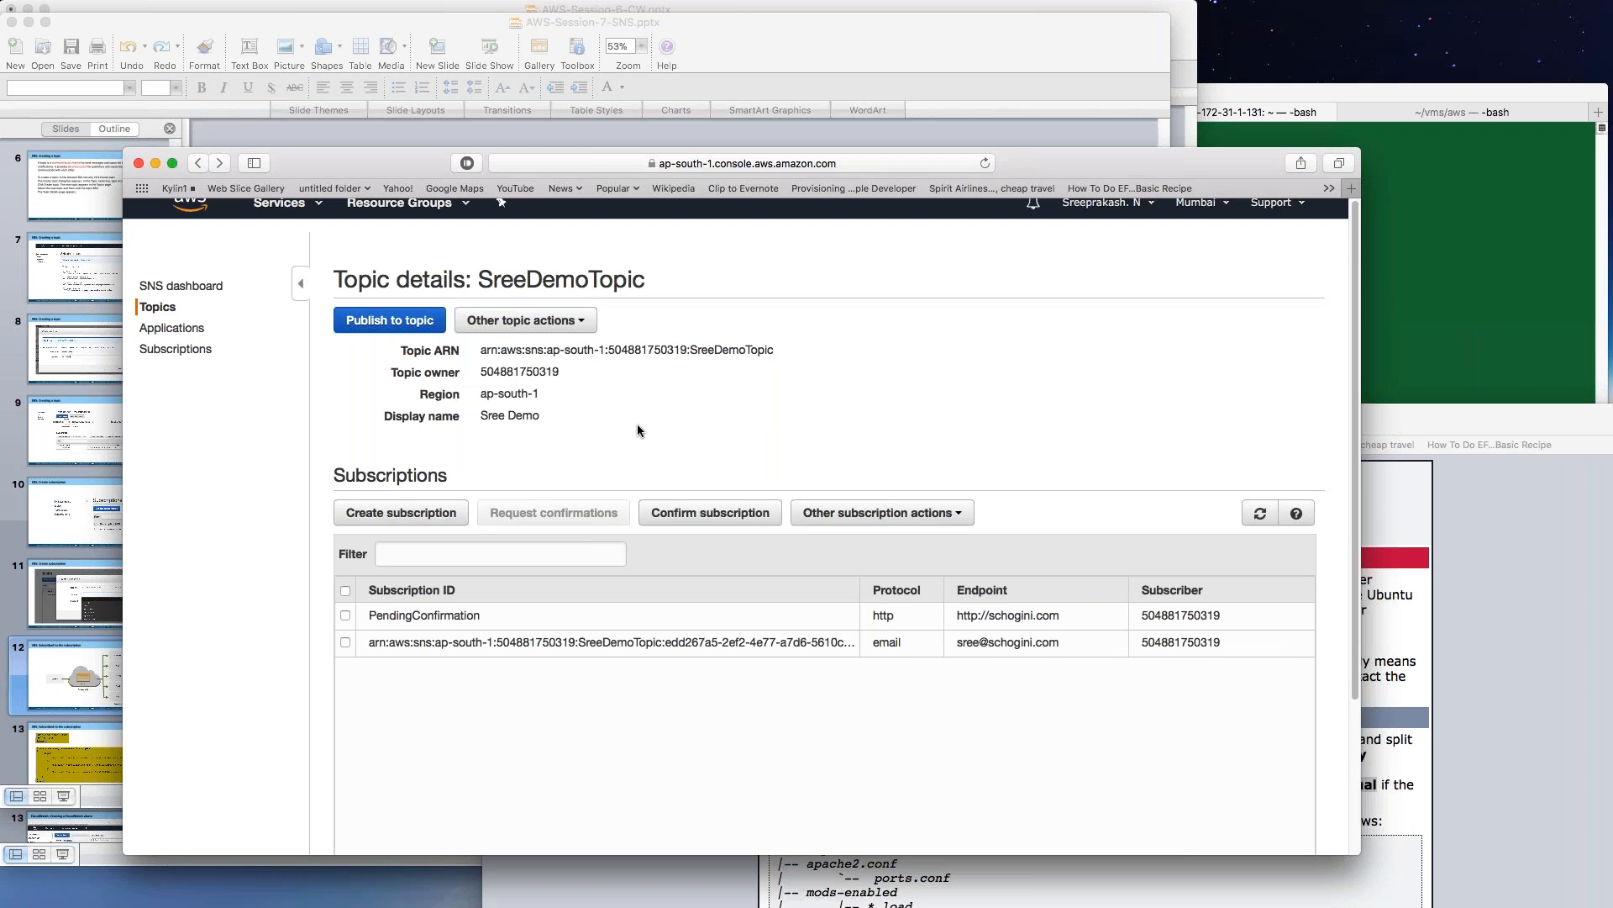
left_click(10, 602)
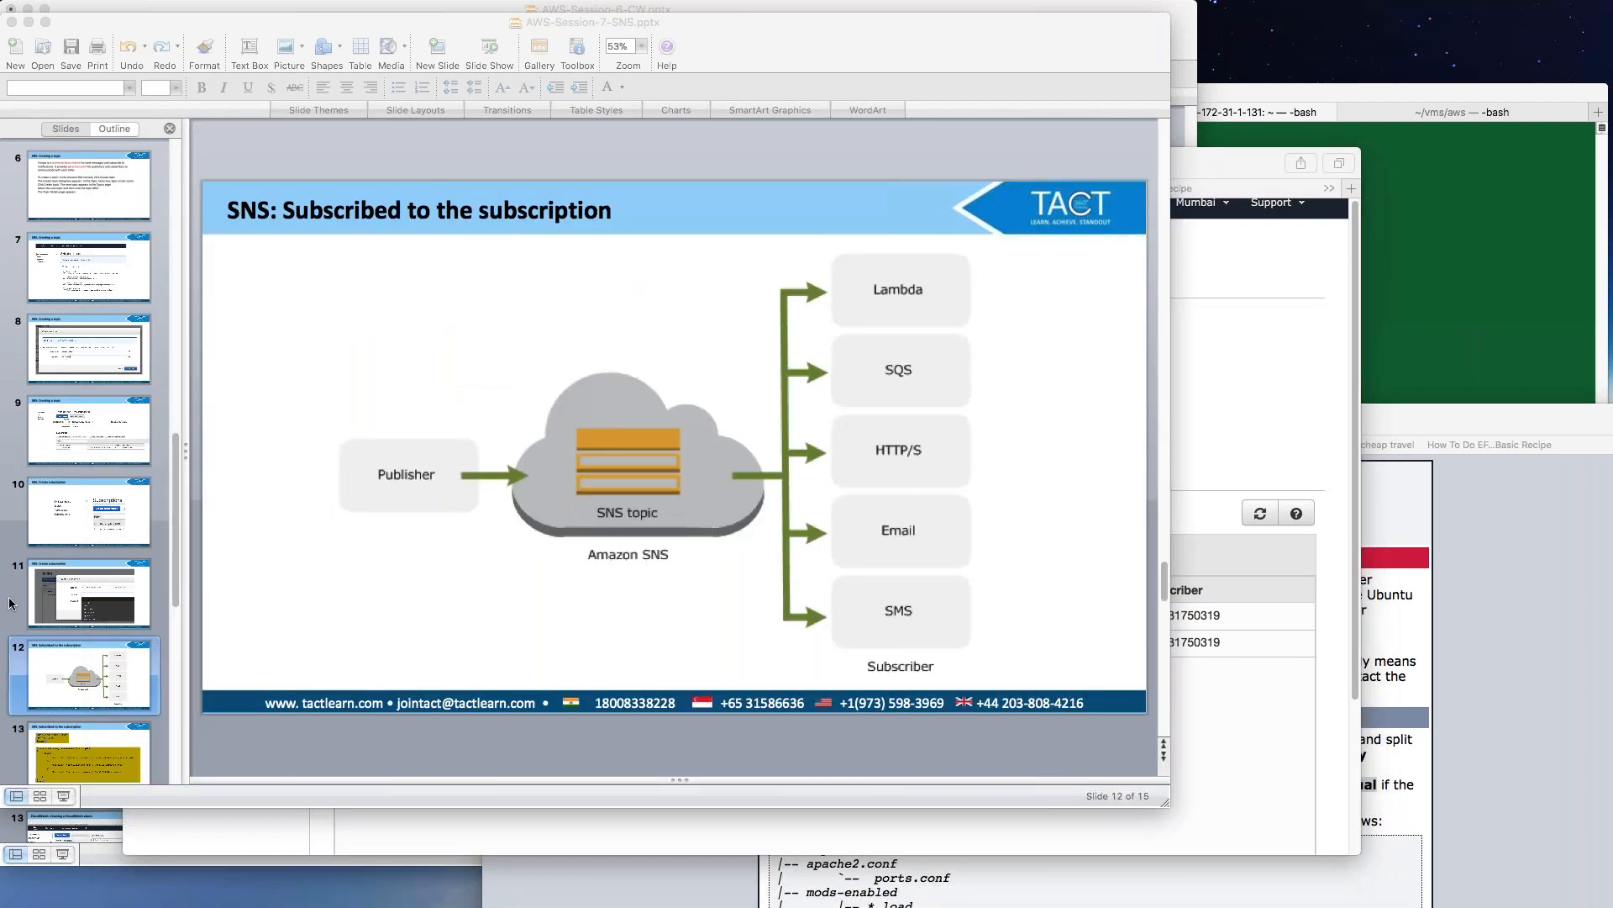
Display slide 13 with the email.txt output and the three topic ARNs from aws sns list-topics.
scroll(103, 672, "down", 4)
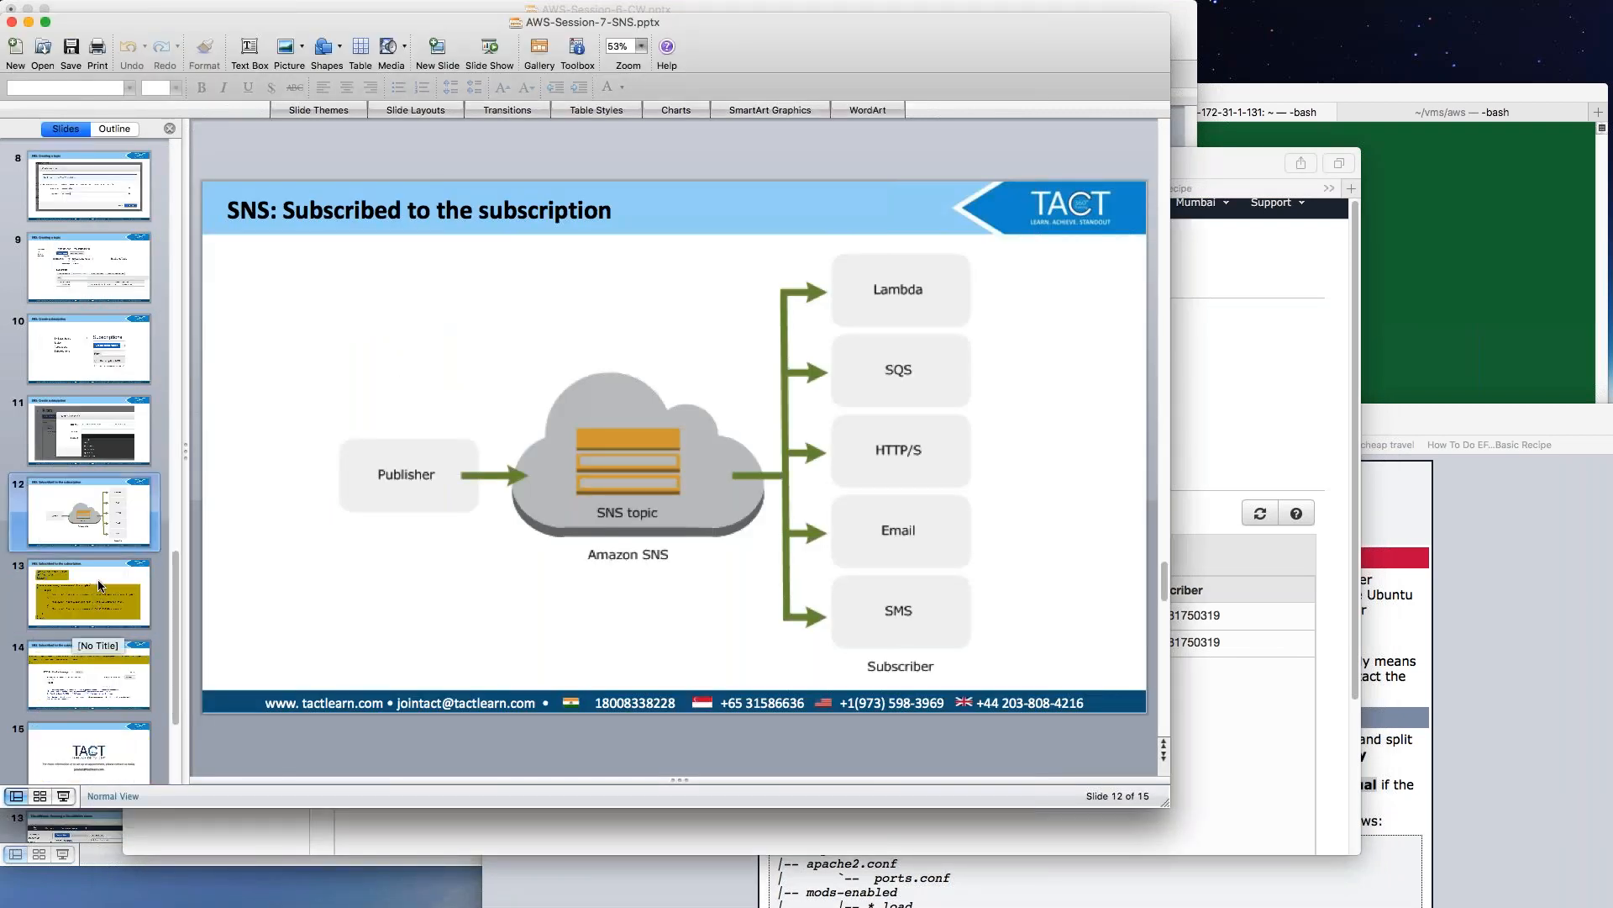
left_click(100, 582)
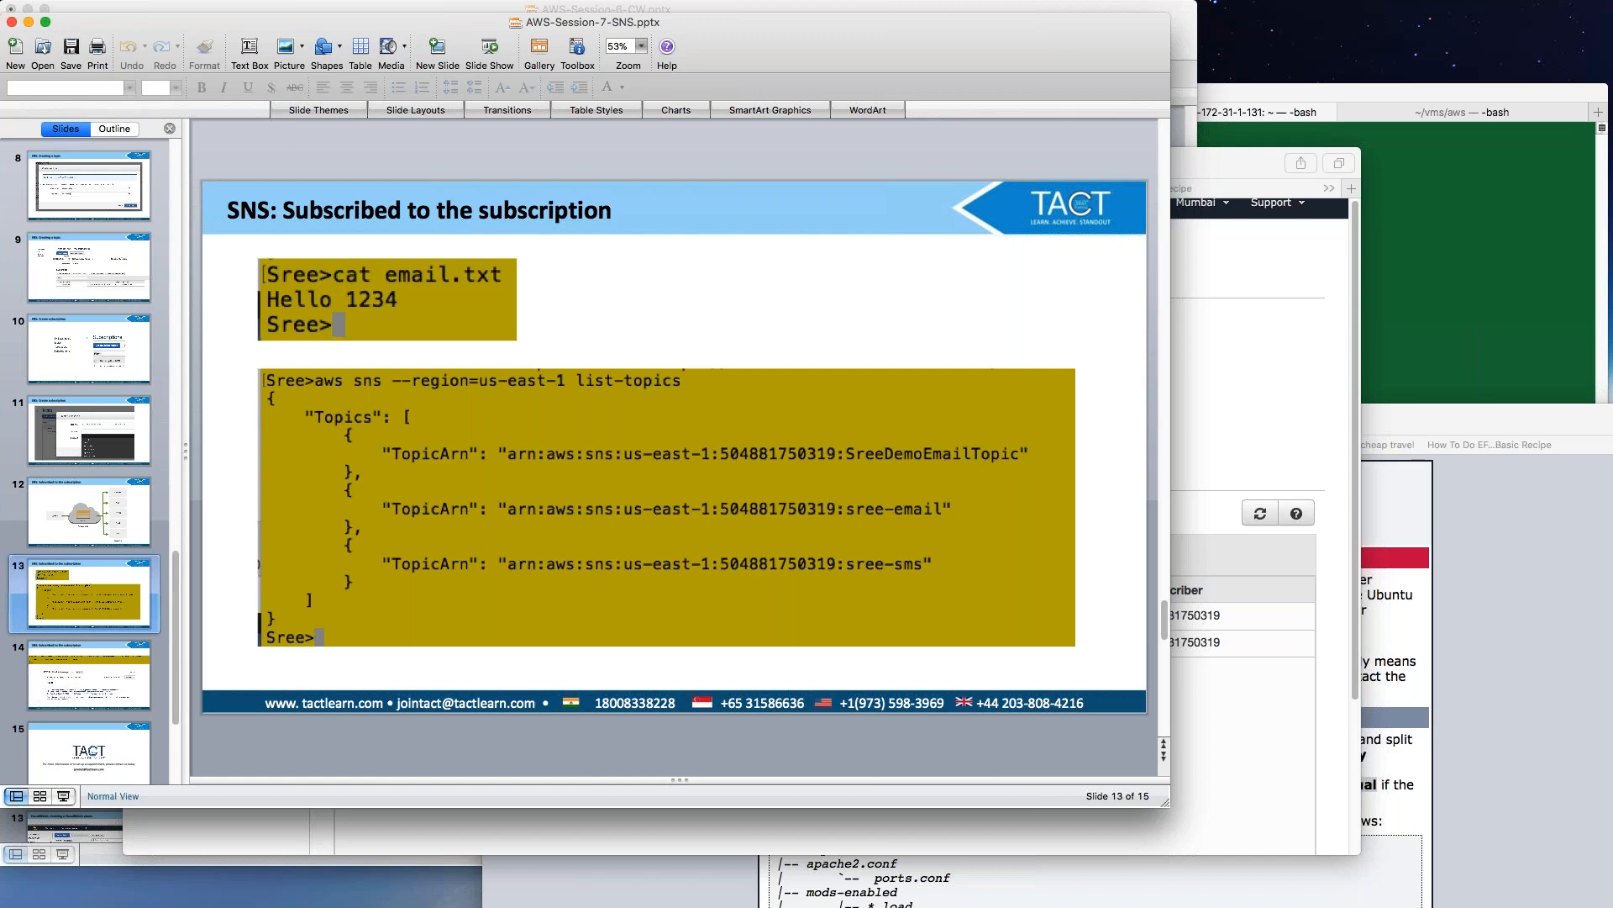
key("super+Tab")
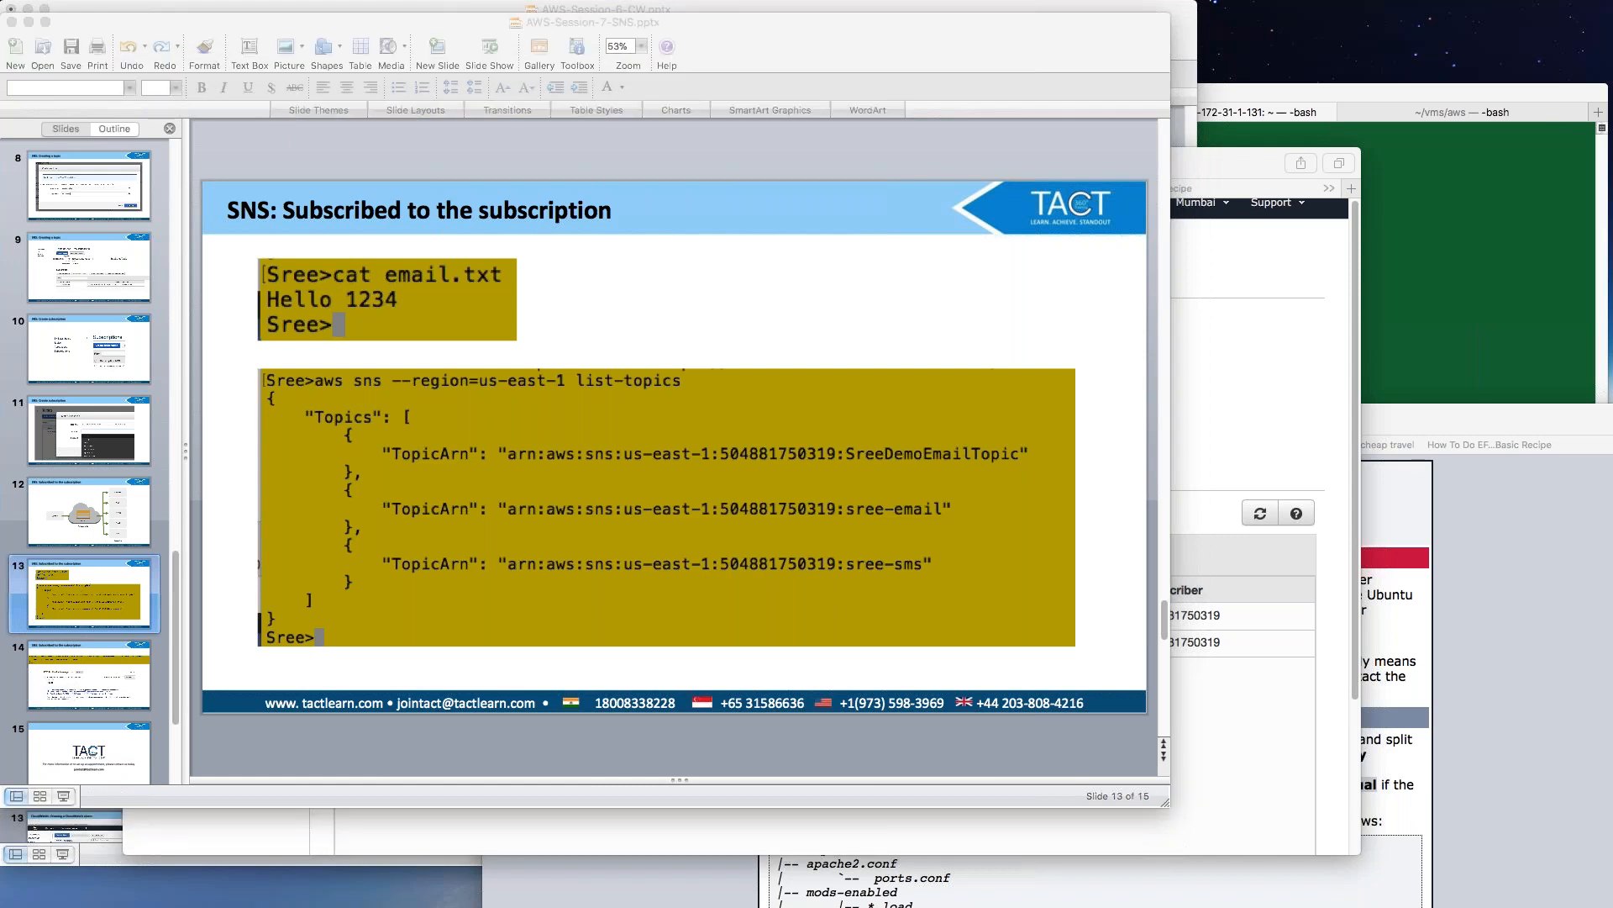